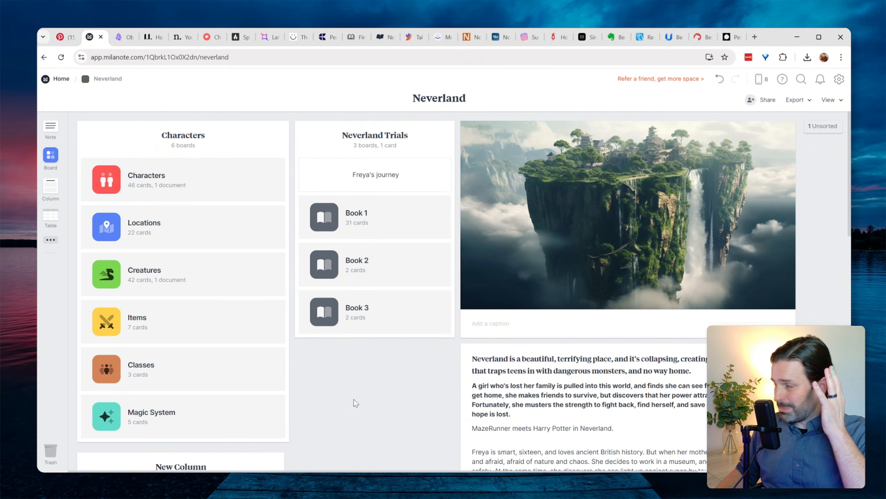
- Open the Characters board, look through the main and secondary character columns, and return to the Neverland board
left_click(104, 180)
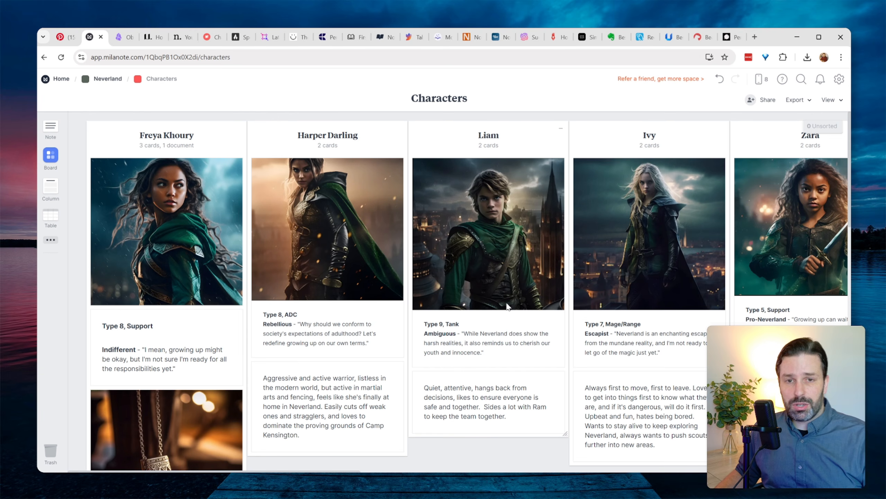
scroll(314, 349, "down", 1)
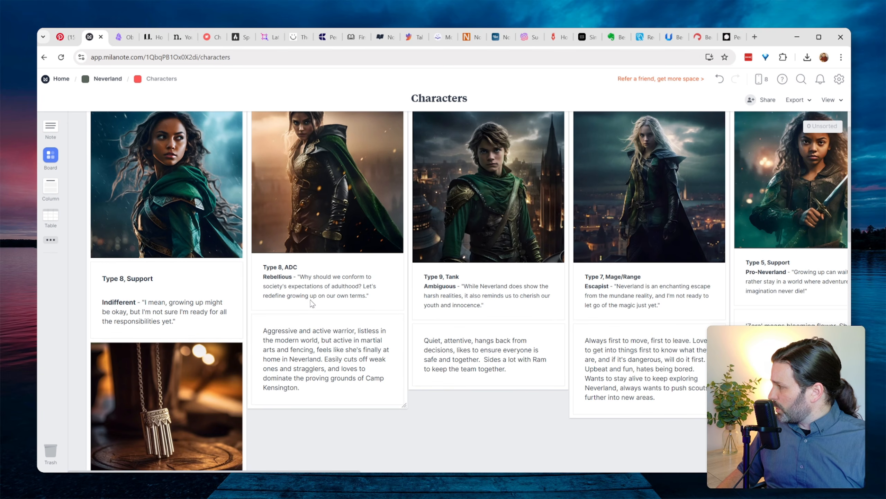
left_click(346, 402)
scroll(370, 416, "down", 5)
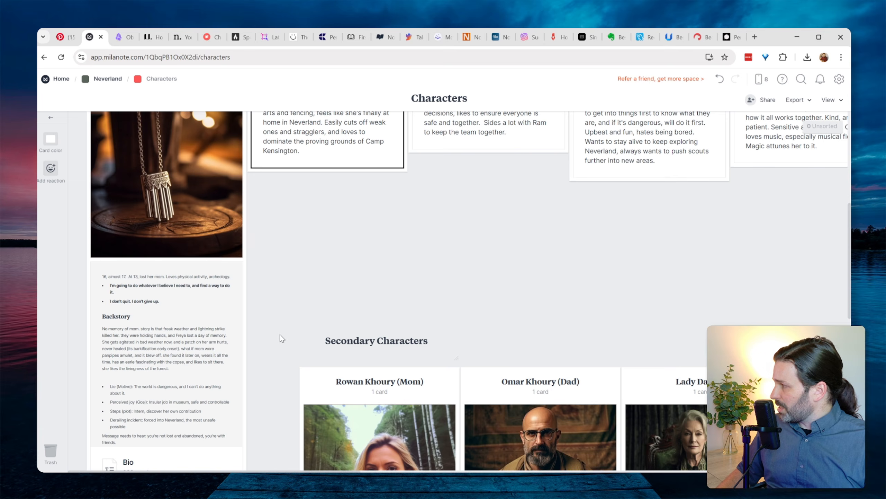
scroll(283, 337, "down", 6)
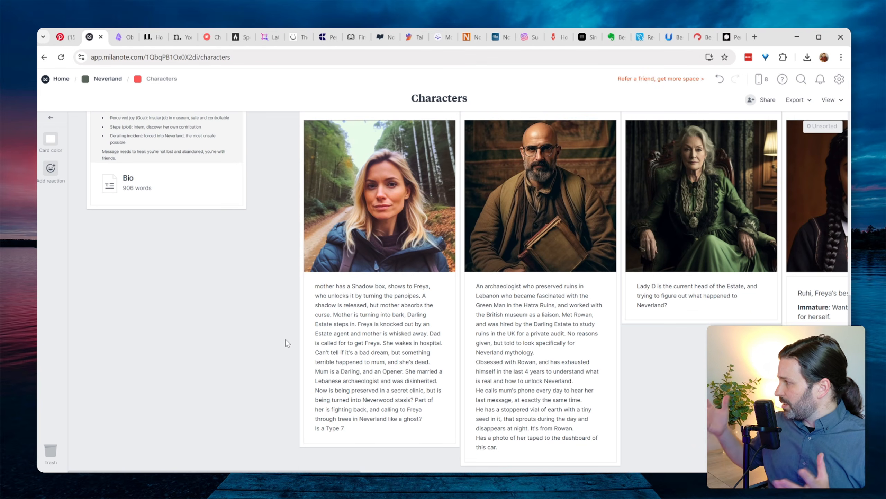
scroll(278, 347, "up", 10)
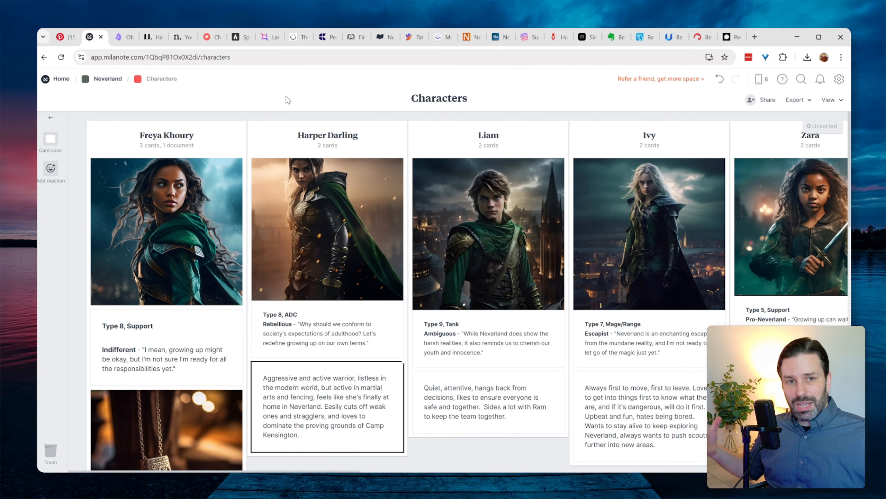
key("alt+Left")
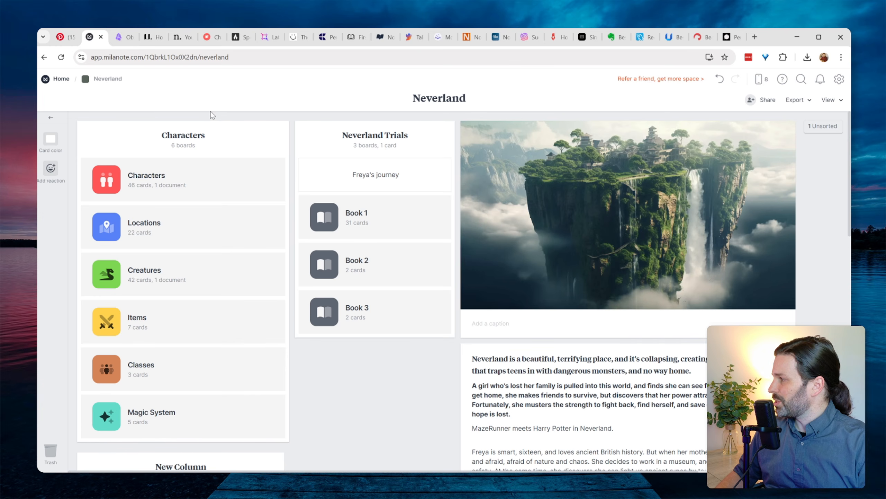
- Open the Book 1 board, review its Act 1 to Act 3 plot cards, and return to the Neverland board
left_click(326, 218)
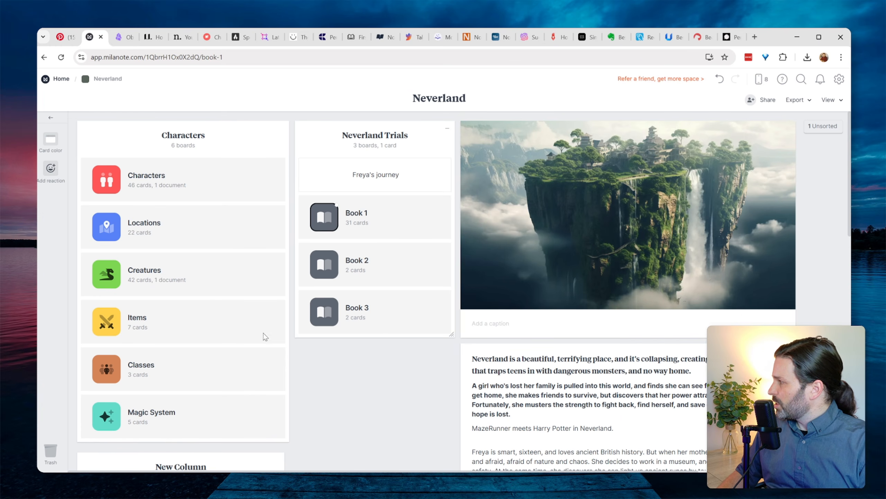
scroll(274, 307, "down", 15)
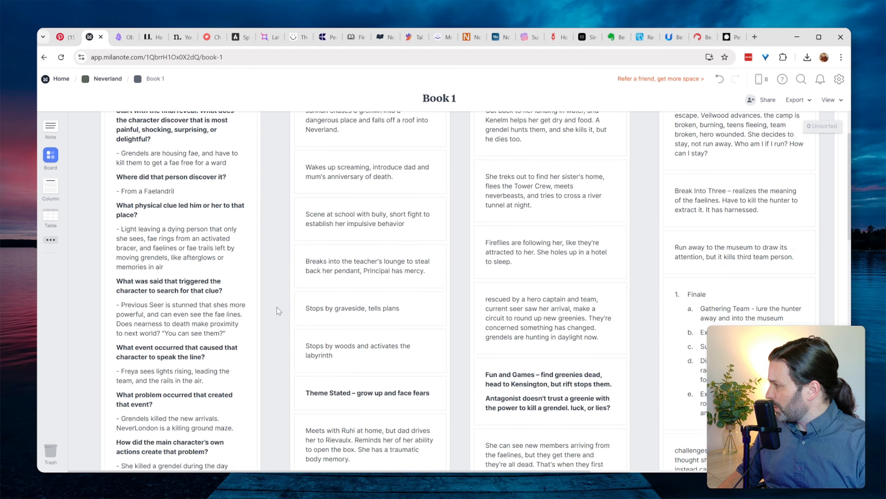
scroll(285, 316, "up", 13)
scroll(285, 316, "up", 2)
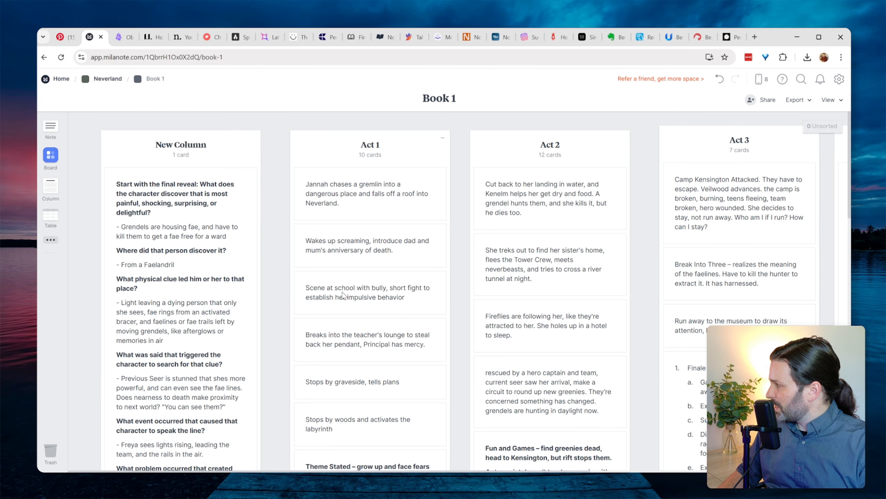
left_click_drag(342, 293, 326, 246)
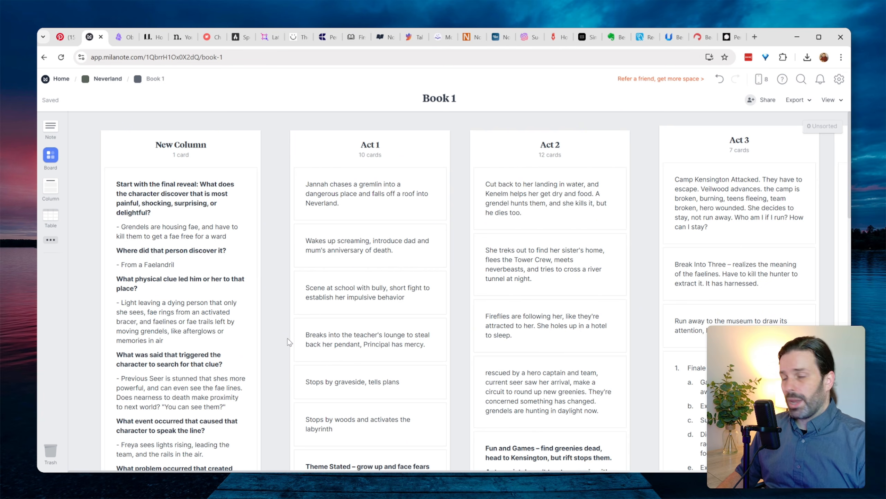
left_click(108, 79)
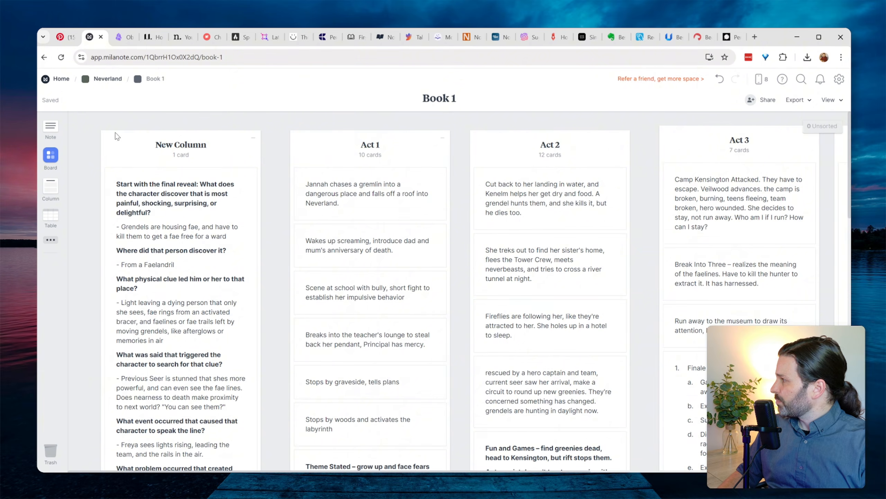
- Open the Neverland Trials document from the Neverland board, read through it, and close it
scroll(206, 304, "up", 4)
scroll(207, 306, "down", 3)
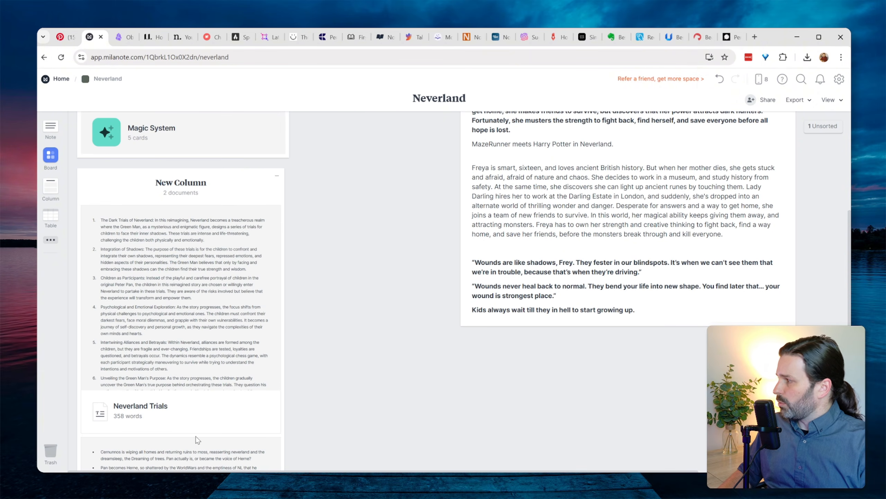
double_click(199, 424)
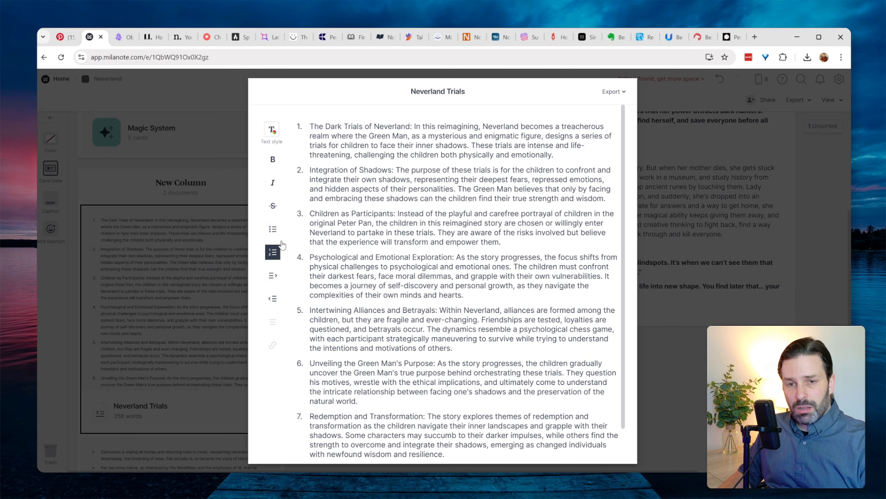
scroll(622, 168, "down", 2)
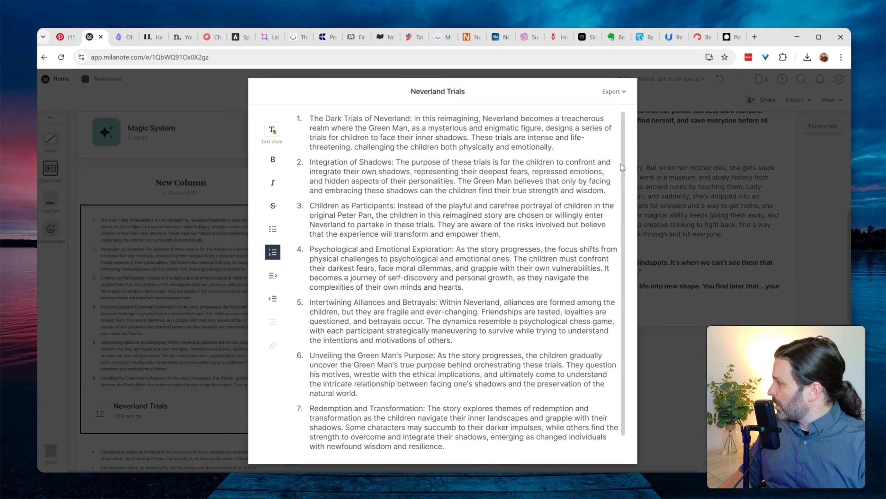
scroll(623, 167, "down", 2)
scroll(622, 168, "up", 3)
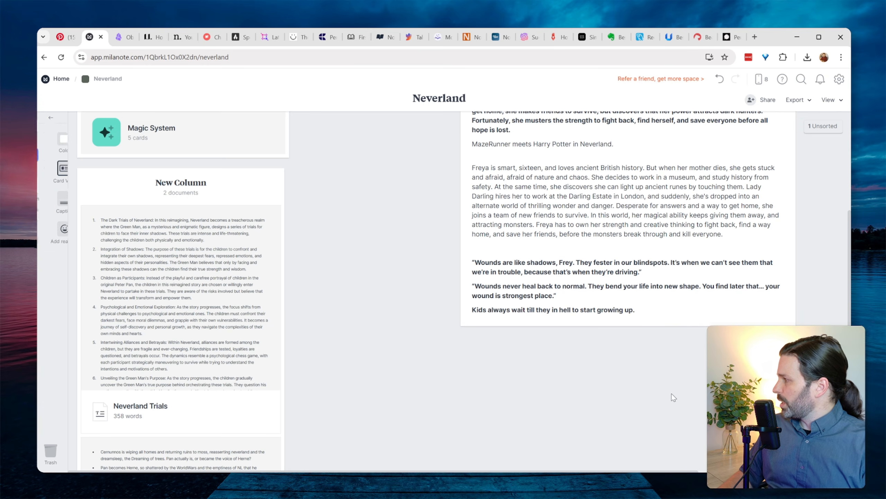
left_click(672, 394)
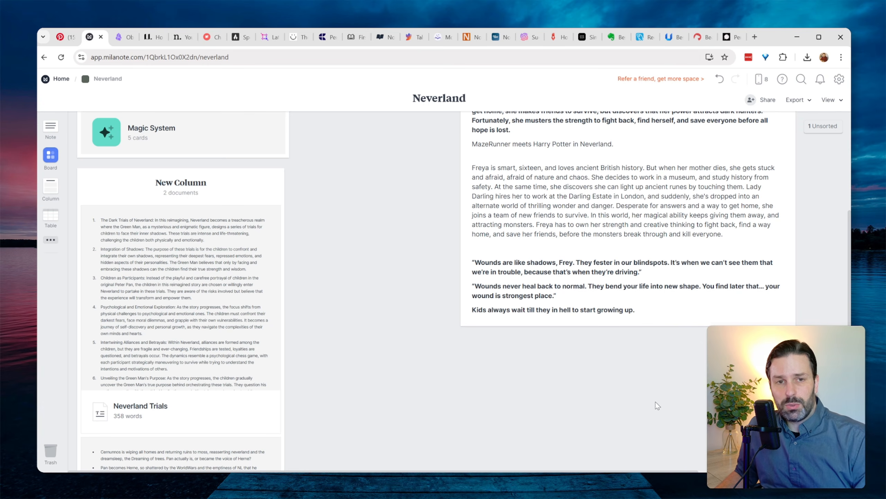
scroll(559, 368, "up", 8)
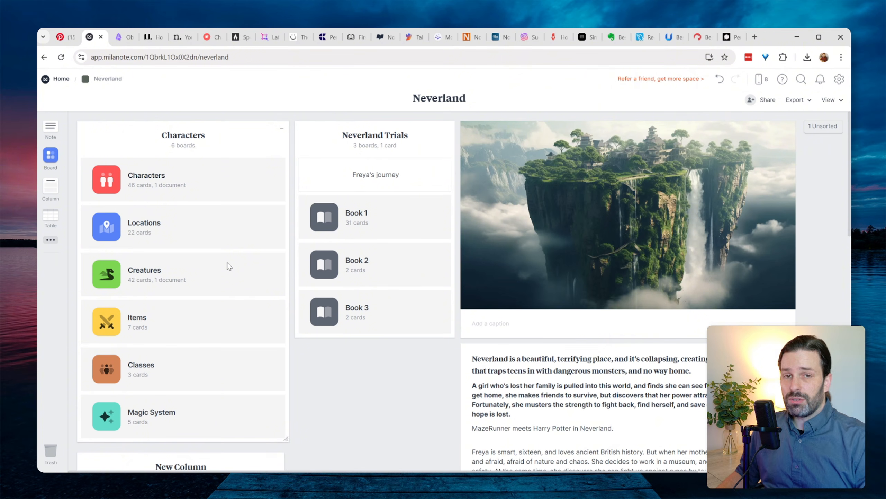
- Bring up the Obsidian website, switch to the Obsidian desktop app, and collapse Merry & Bright's Chapters and Notes folders
left_click(122, 36)
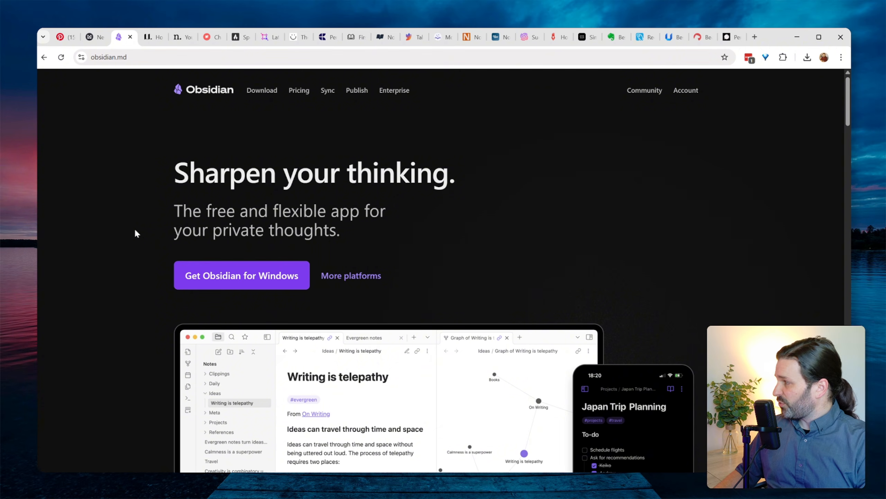
key("alt+Tab")
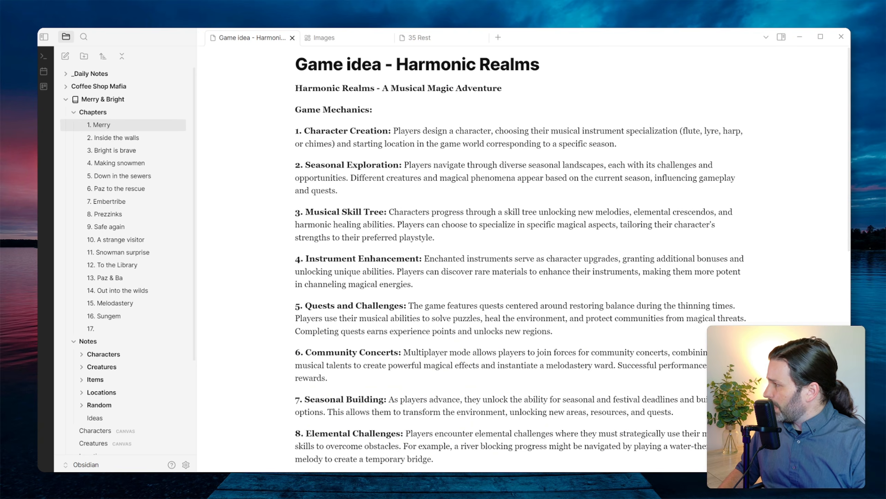
left_click(74, 112)
left_click(74, 124)
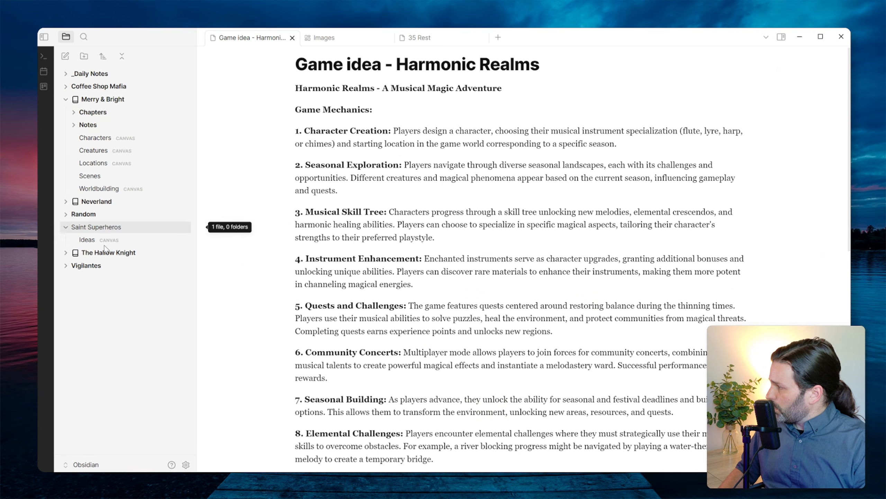
- Expand the Merry & Bright chapters and read through the chapter "1. Merry"
left_click(90, 113)
left_click(90, 120)
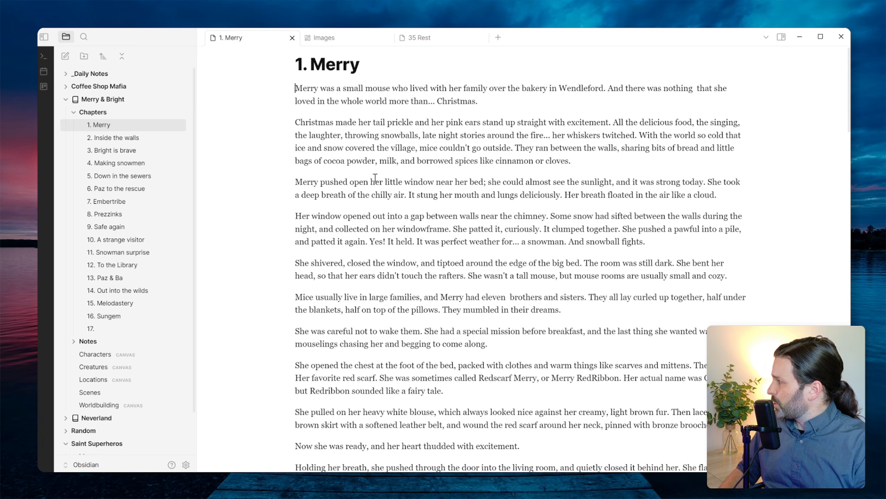
scroll(372, 182, "down", 5)
scroll(371, 196, "down", 12)
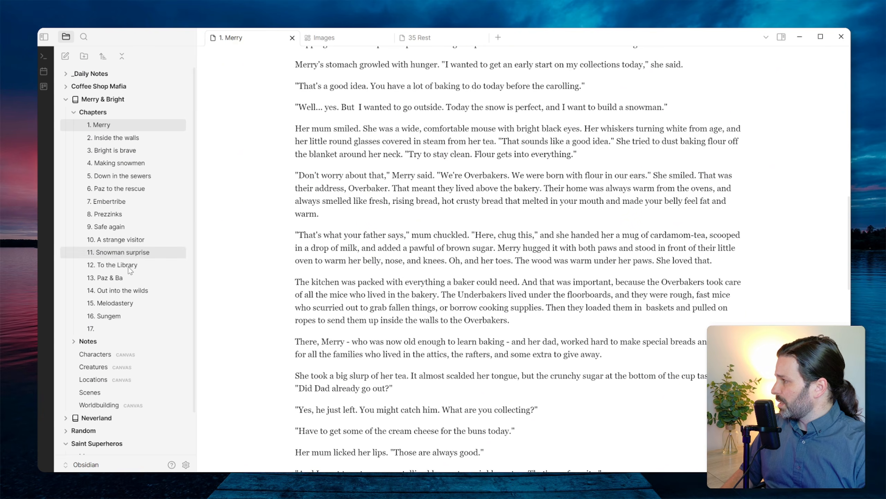
- Collapse the Chapters folder and view Merry & Bright's Characters canvas, the Saint Superheros Ideas canvas and the Merry & Bright Worldbuilding canvas
left_click(75, 113)
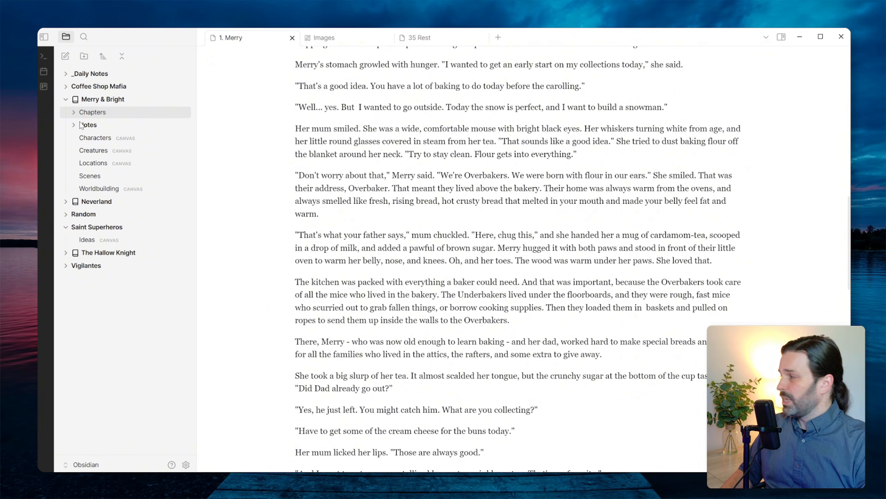
left_click(87, 138)
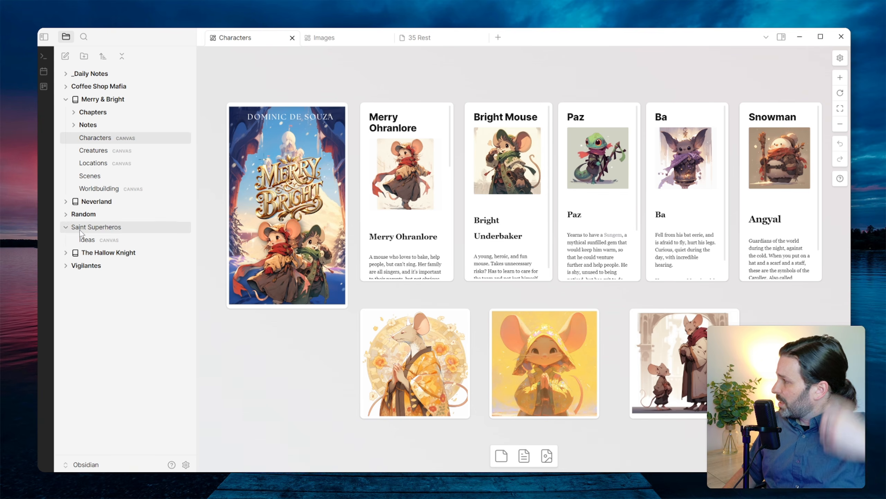
left_click(88, 239)
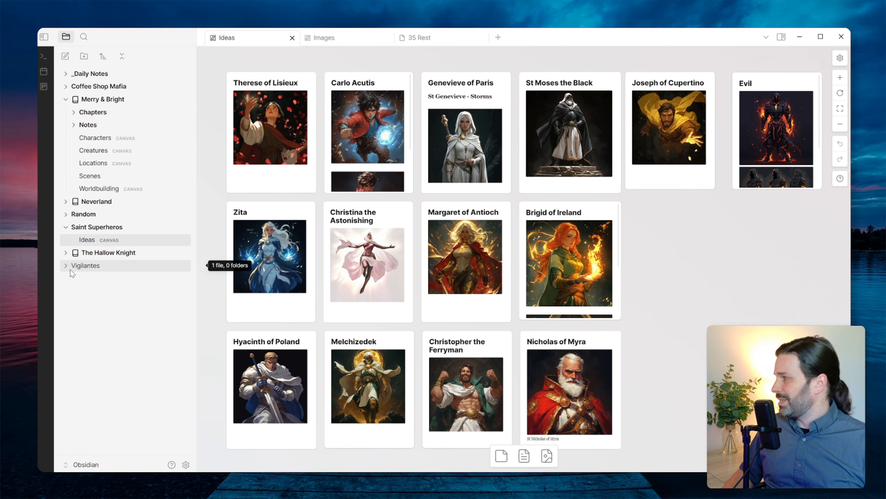
left_click(99, 188)
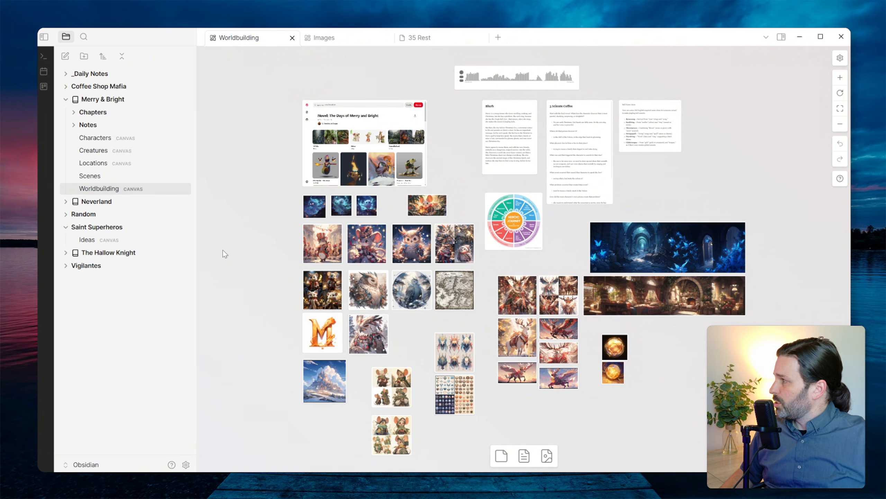
- Switch to the Literature & Latte website in the browser and look through its home page down to the community section
left_click(122, 139)
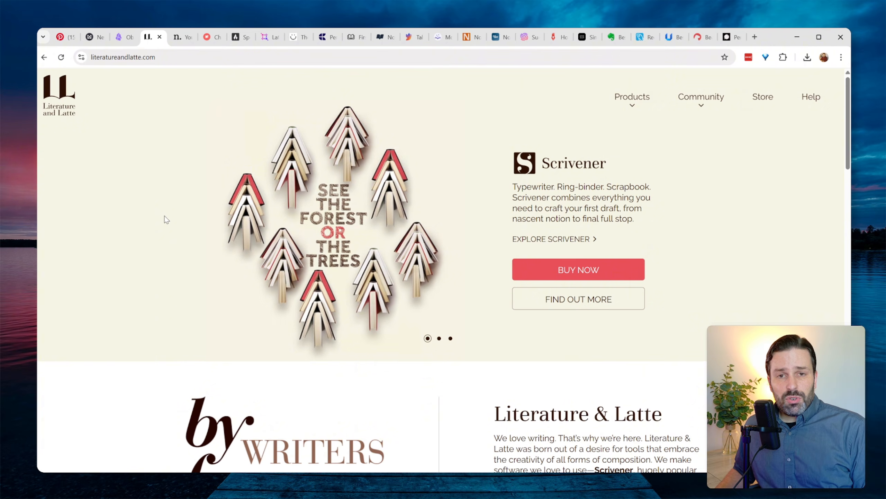
scroll(279, 331, "down", 10)
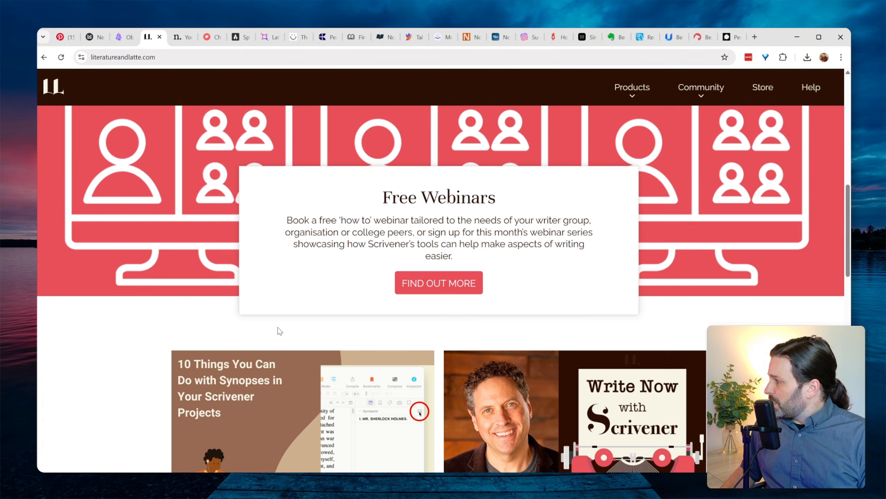
scroll(279, 331, "down", 4)
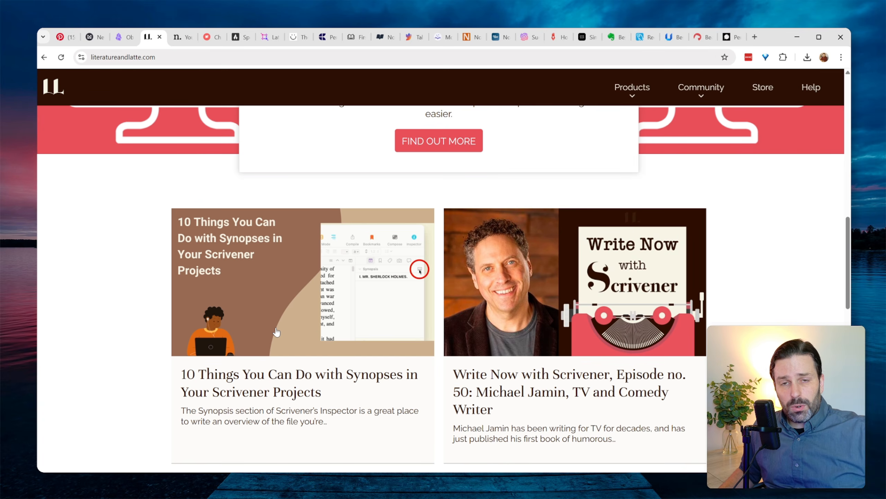
scroll(368, 316, "down", 12)
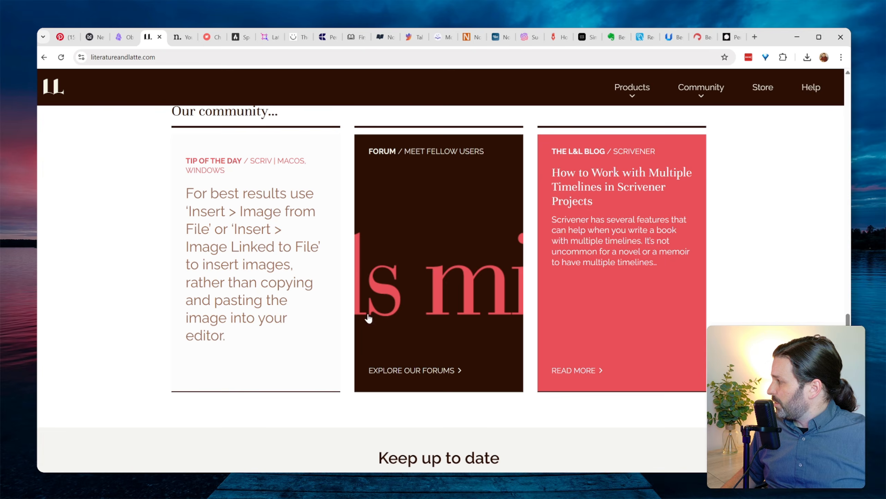
- Open the Scrivener product page from the site's products and examine its overview of the app on different devices
left_click(628, 87)
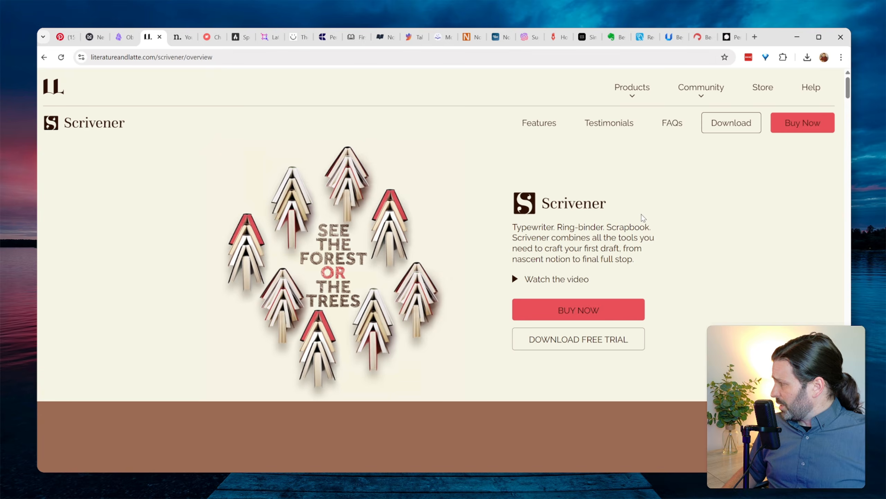
scroll(658, 221, "down", 3)
scroll(658, 221, "down", 9)
scroll(697, 237, "up", 3)
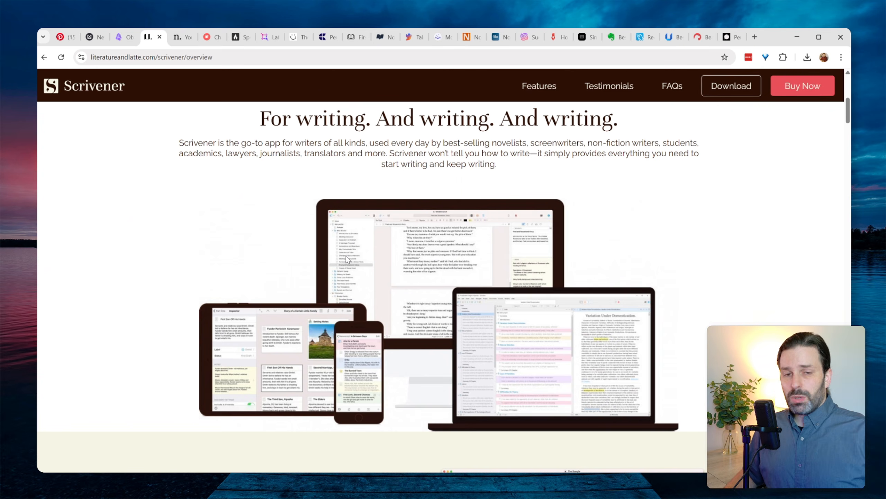
- Switch to the Novelcrafter website and examine its home page down to the demo of the Codex and chapter planning grid
left_click(180, 37)
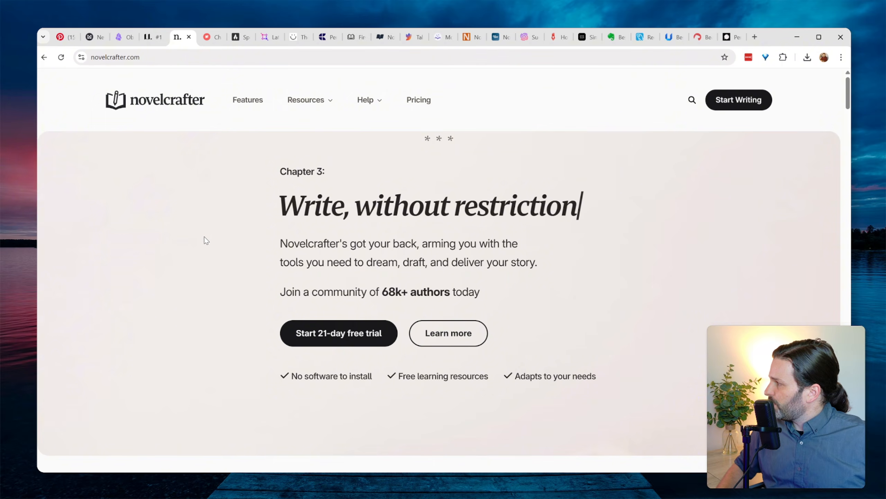
scroll(206, 260, "down", 5)
scroll(206, 260, "down", 4)
scroll(206, 261, "up", 1)
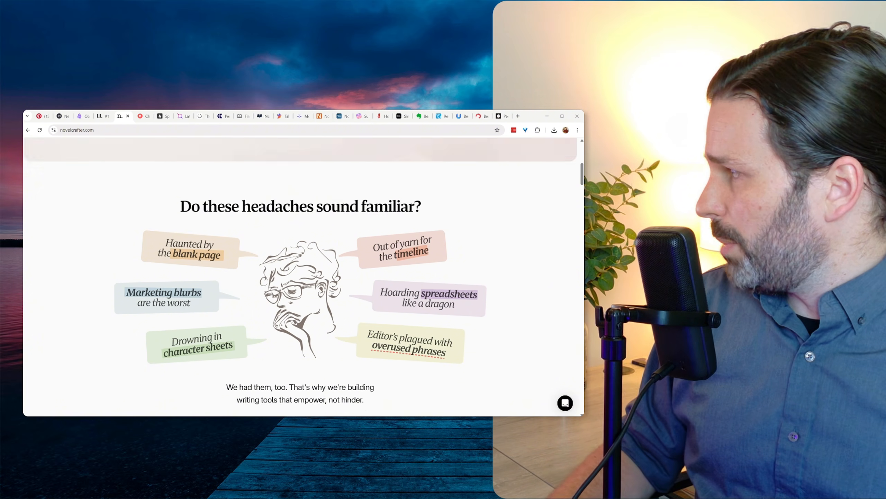
scroll(303, 276, "down", 3)
scroll(303, 276, "down", 3)
scroll(304, 276, "down", 3)
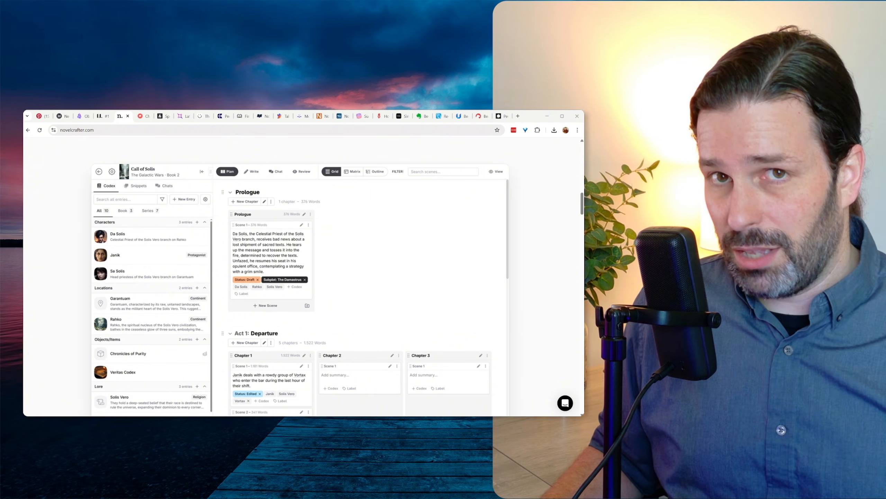
- Look further down the Novelcrafter home page to the Codex section, and open the web app's library of novels
scroll(301, 280, "down", 5)
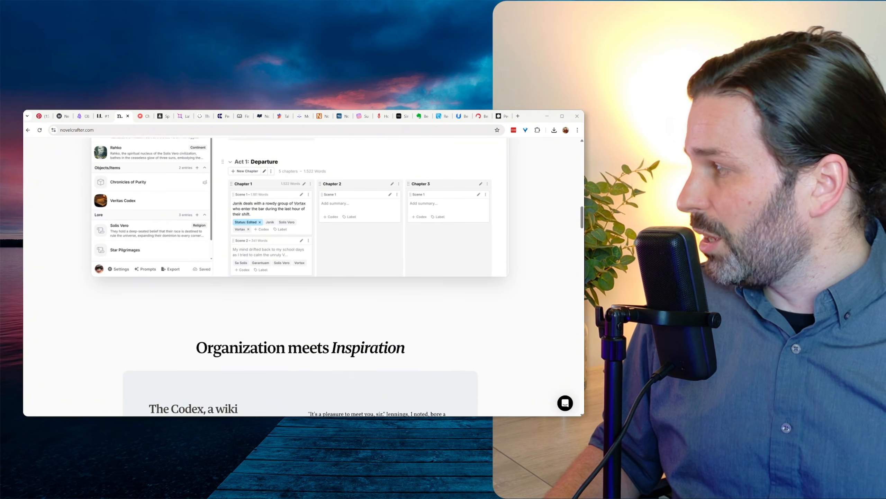
scroll(300, 280, "down", 2)
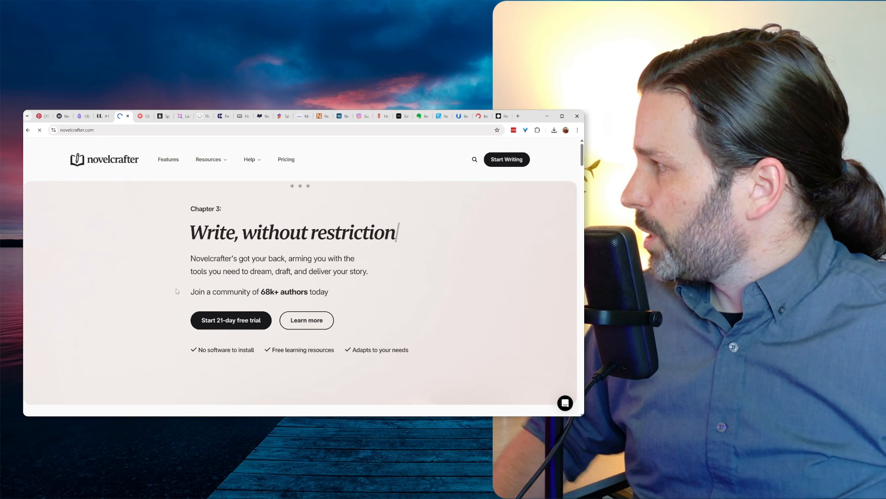
left_click(231, 319)
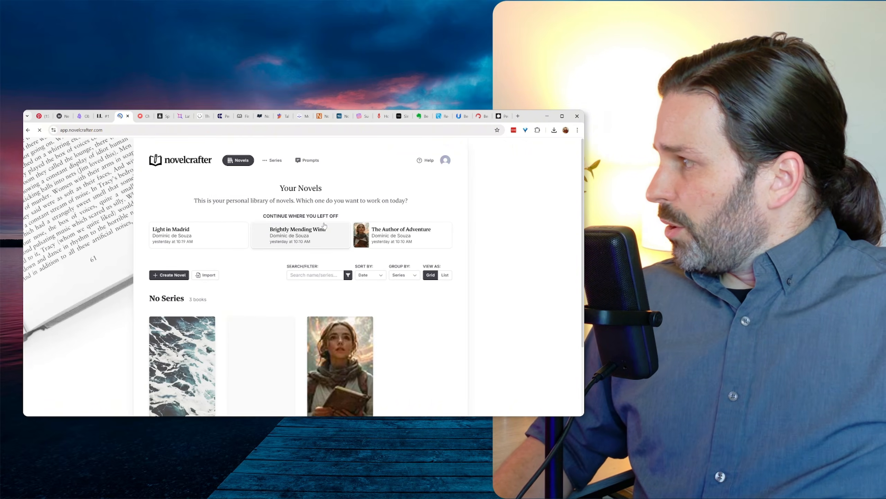
- Look through the personal novel library, open The Author of Adventure and dismiss the startup tip
scroll(418, 332, "down", 3)
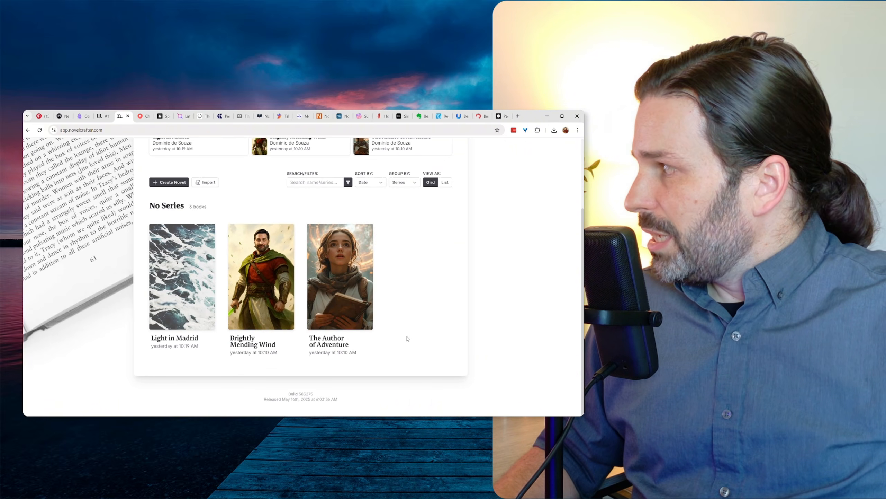
scroll(407, 338, "up", 3)
scroll(408, 338, "down", 3)
scroll(408, 340, "up", 3)
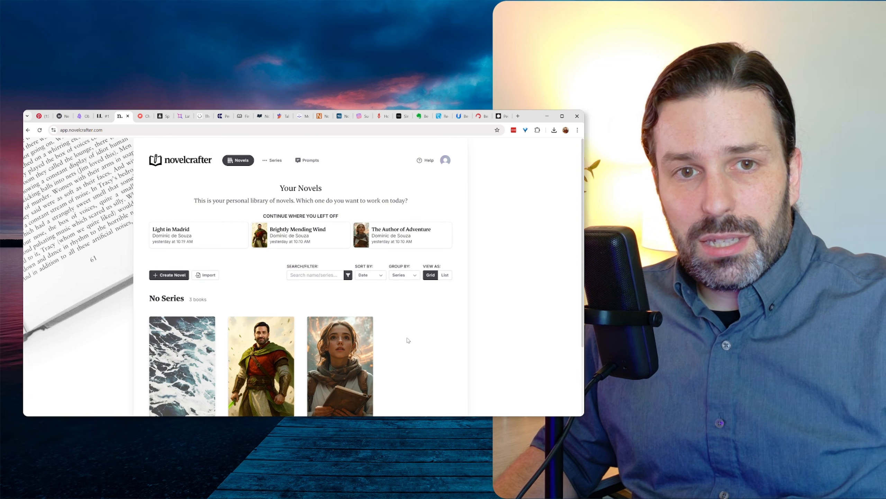
scroll(407, 339, "down", 3)
left_click(363, 336)
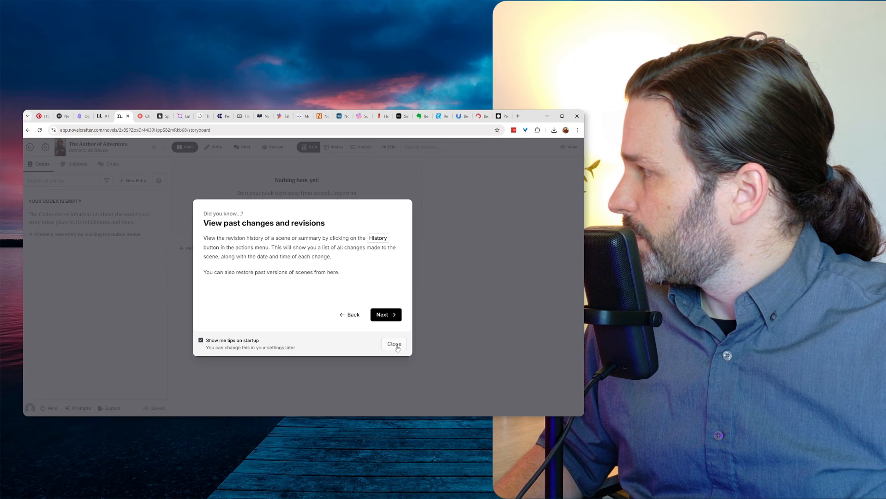
left_click(396, 344)
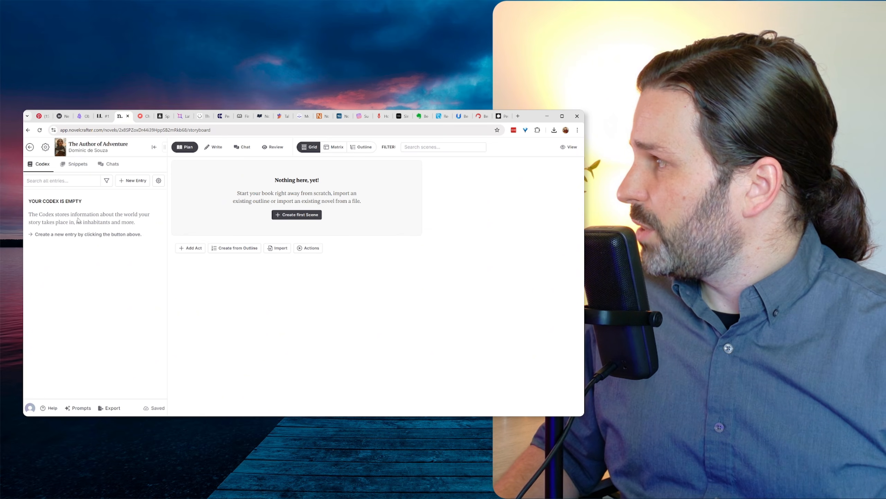
- Create a new character entry in the Codex and enter the character's full name
left_click(133, 180)
left_click(138, 196)
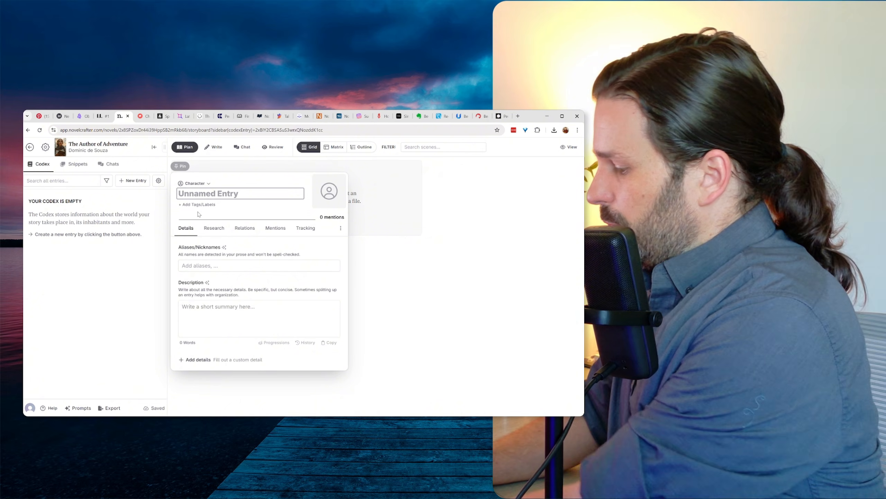
type("Johne Doe")
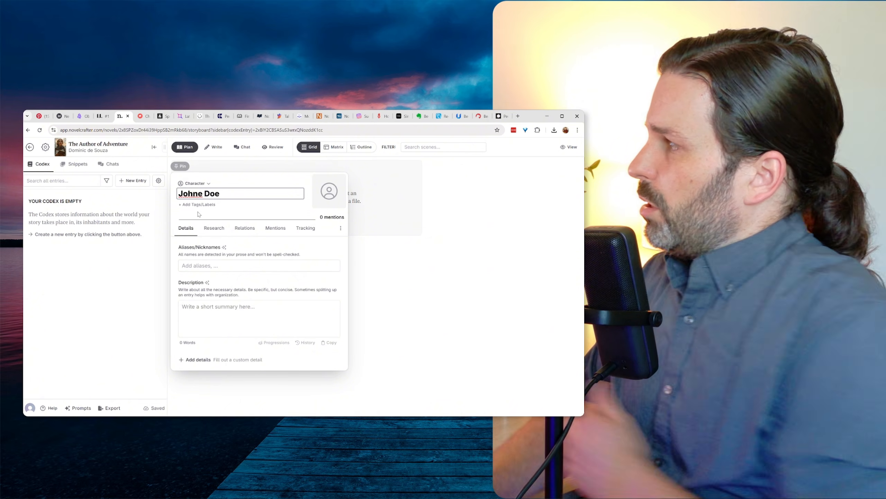
- Paste the image from the clipboard as the character entry's portrait
left_click(328, 197)
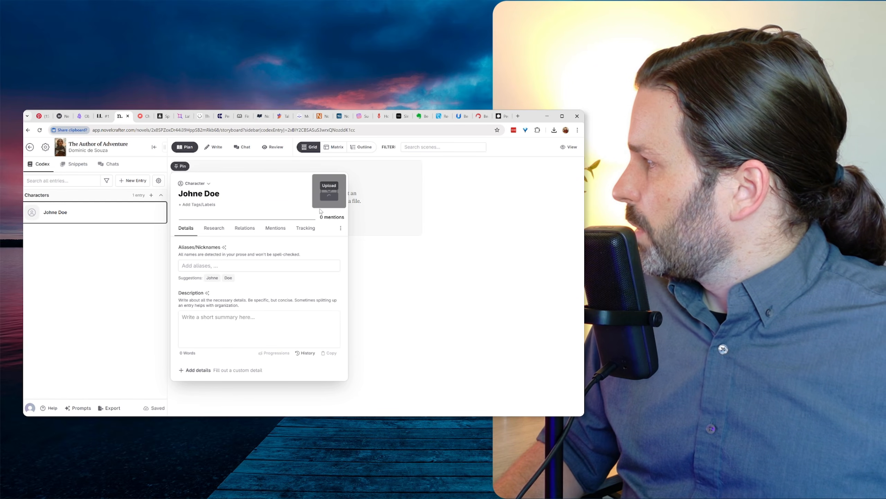
mouse_move(329, 191)
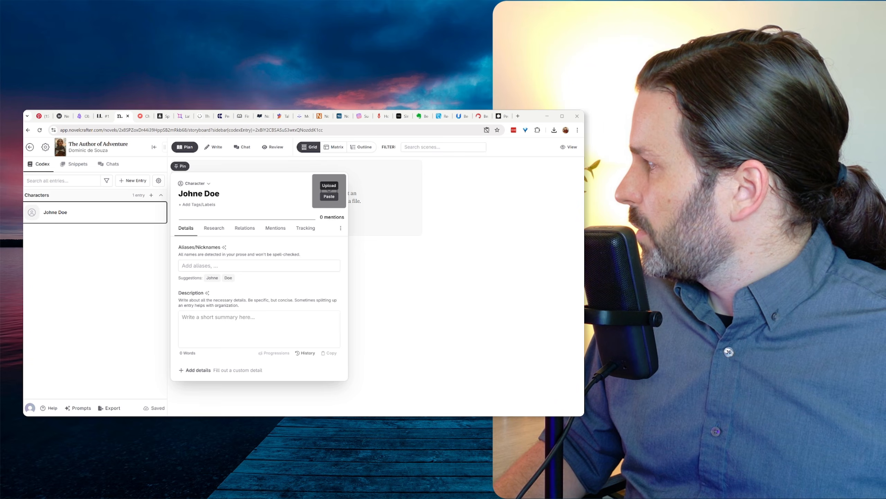
left_click(328, 197)
left_click(357, 371)
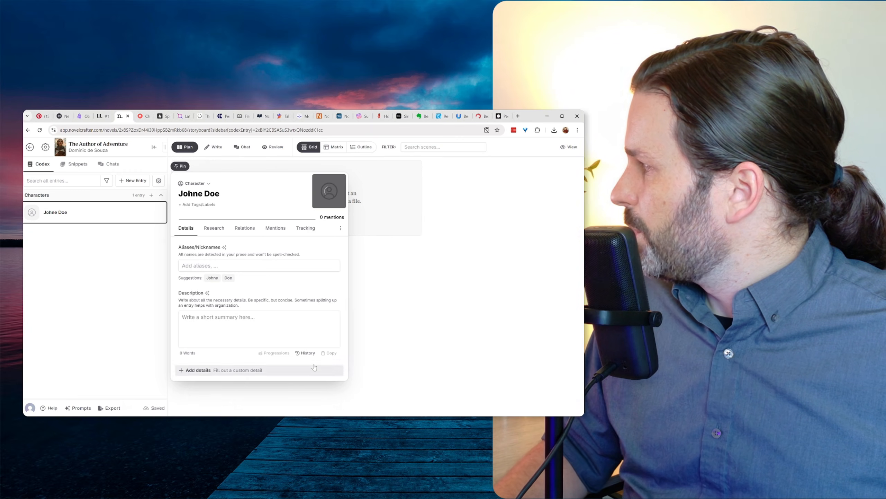
- Give the character the description "An amazing hero" and close the entry
left_click(206, 319)
type("An a")
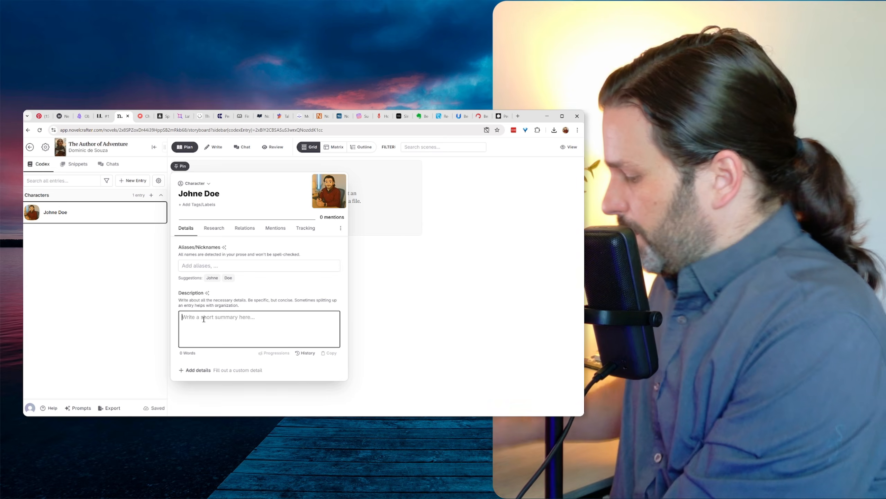
type("mazing hero")
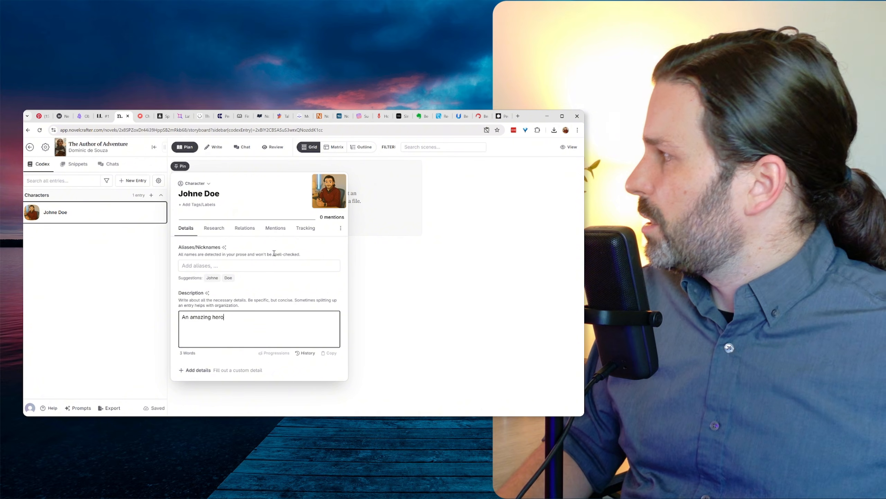
left_click(55, 220)
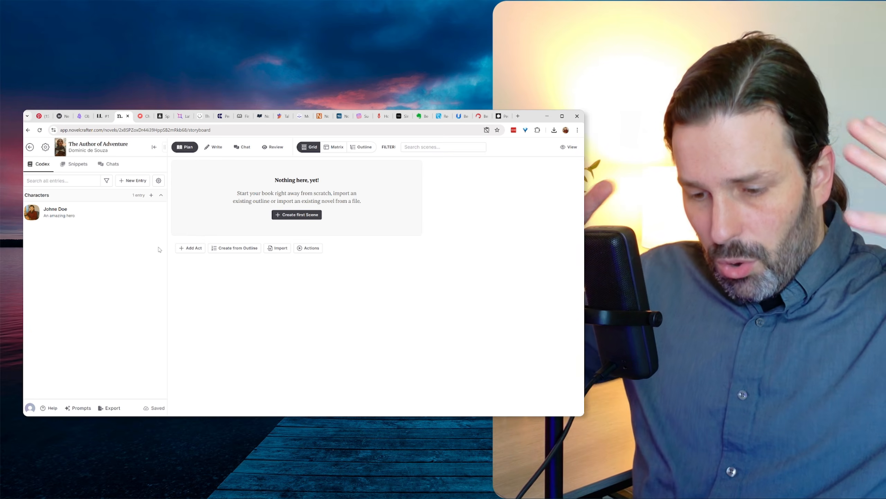
- View the types available for new Codex entries without creating one, and collapse the Codex sidebar
left_click(127, 180)
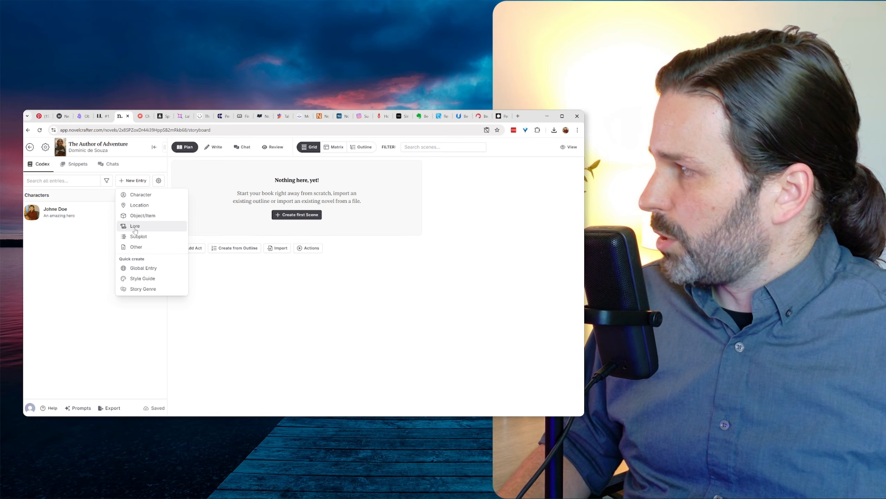
left_click(111, 339)
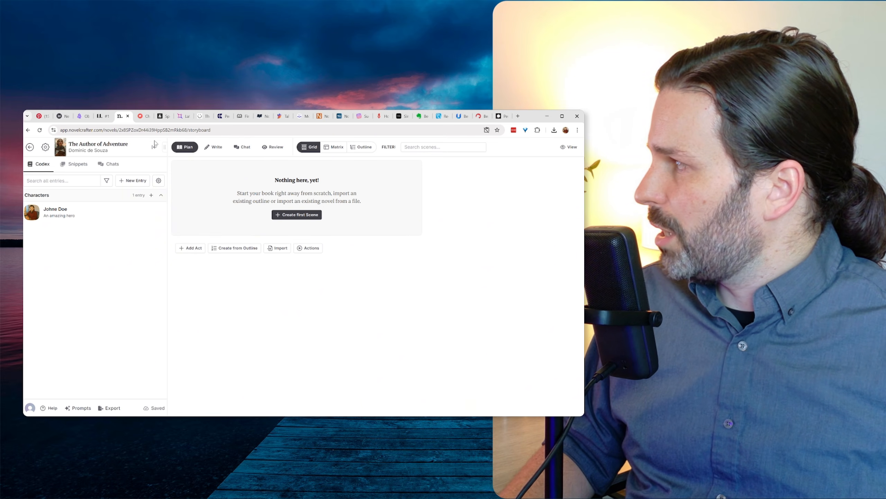
left_click(154, 145)
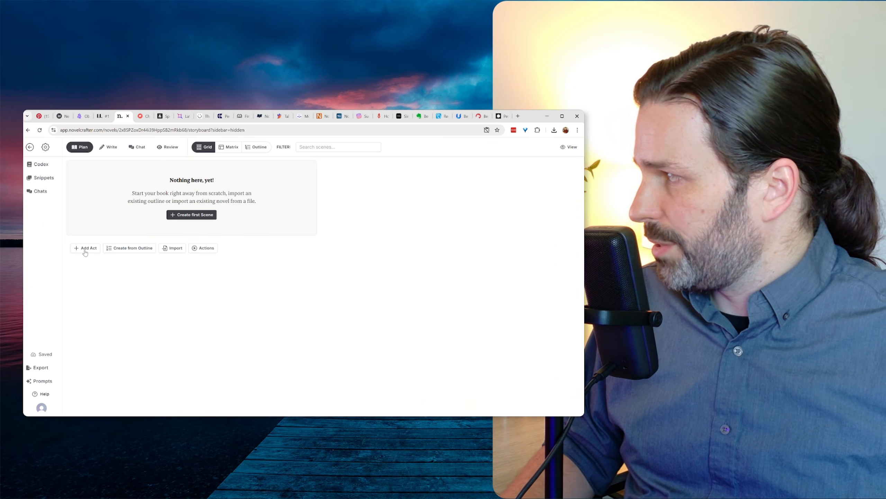
- Create the novel's first scene and give it the summary "The character enters the portal"
left_click(192, 215)
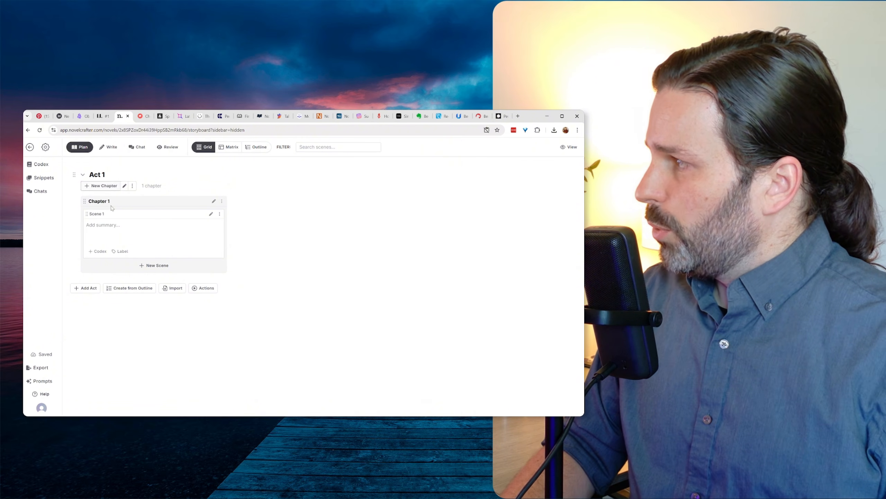
left_click(96, 226)
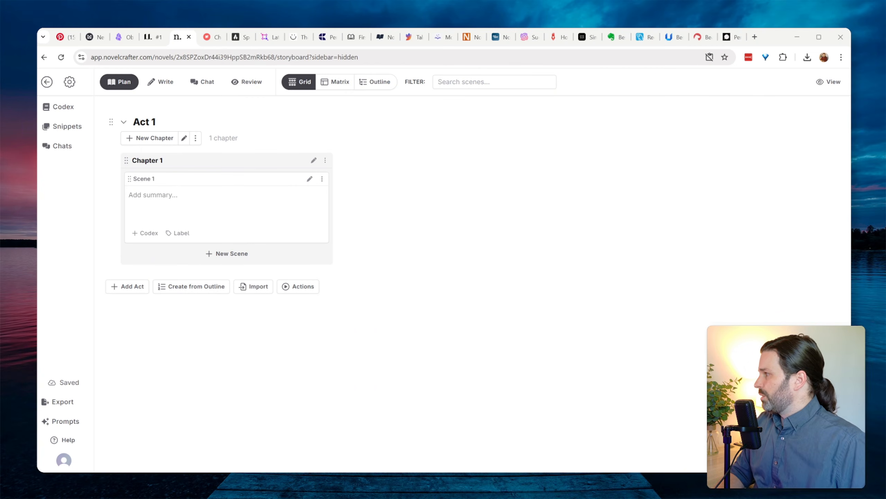
left_click(158, 196)
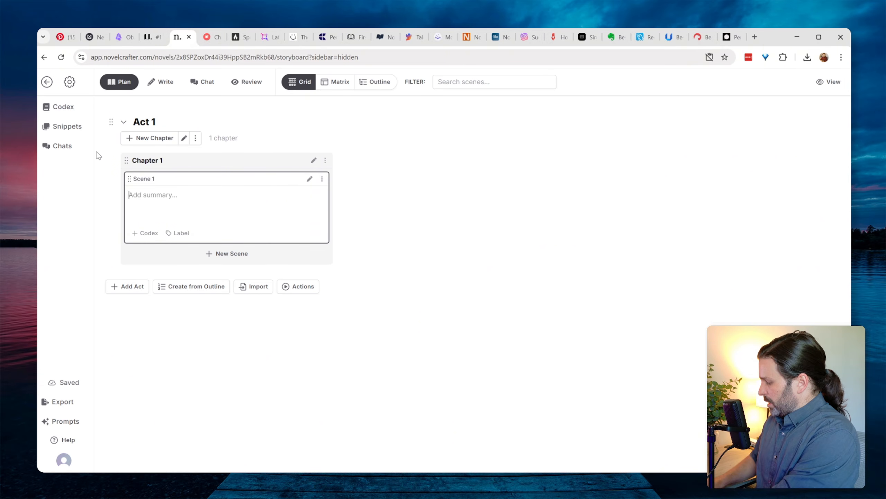
type("The character e")
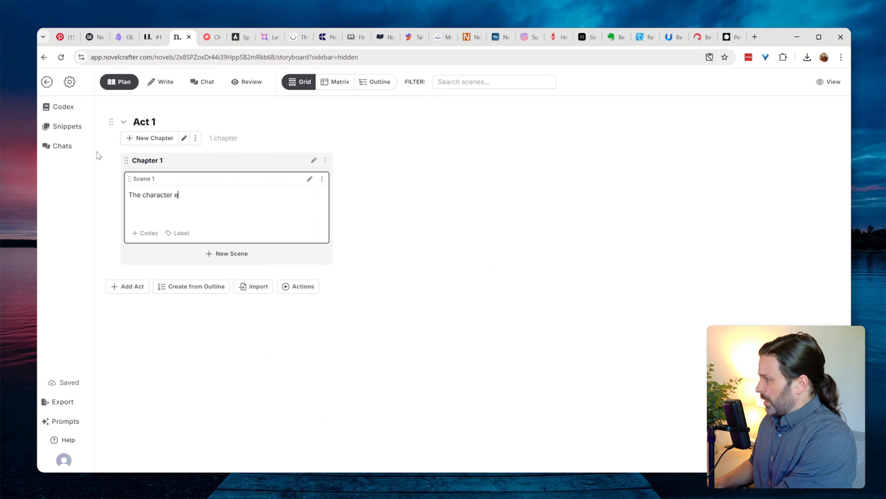
type("nters the poral")
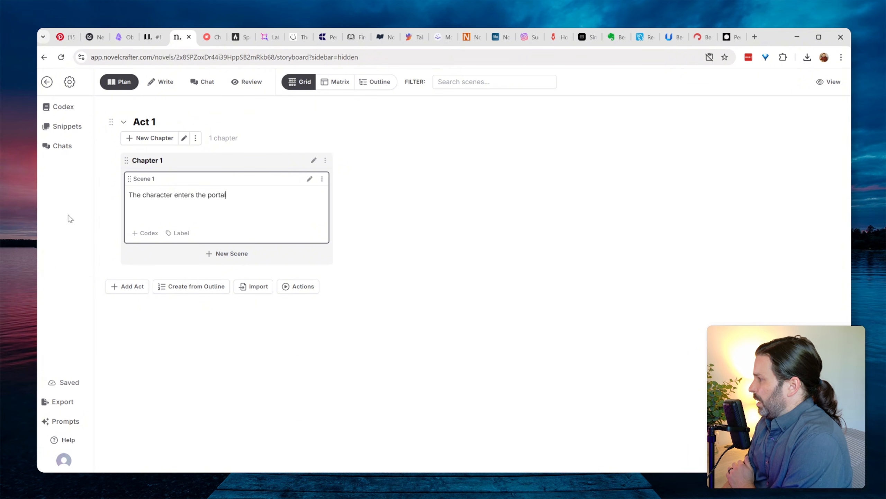
- Add a second scene to Chapter 1 with the summary "She meets a faun"
left_click(198, 254)
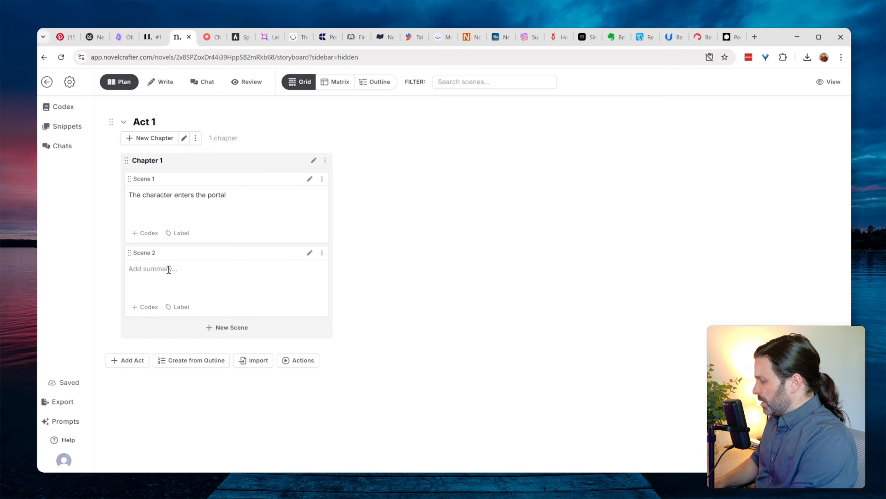
left_click(213, 282)
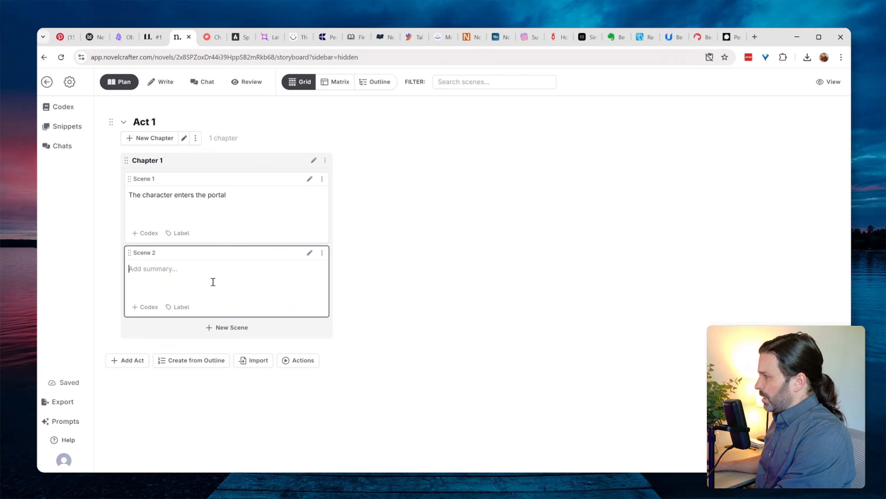
type("W")
key("BackSpace")
type("She meets a fuan")
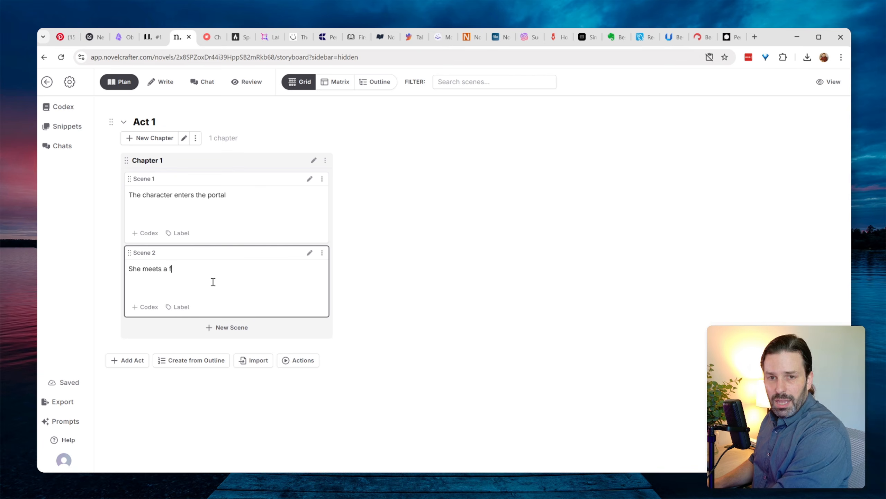
key("BackSpace")
key("BackSpace")
key("BackSpace")
key("BackSpace")
type("aun")
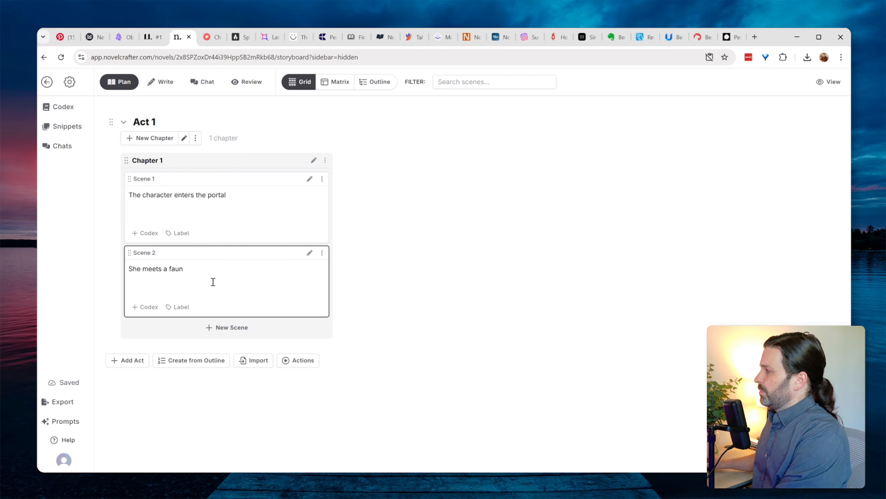
- Add a third scene to Chapter 1 with the summary "Then her brother enters the wardrobe"
left_click(209, 328)
left_click(178, 357)
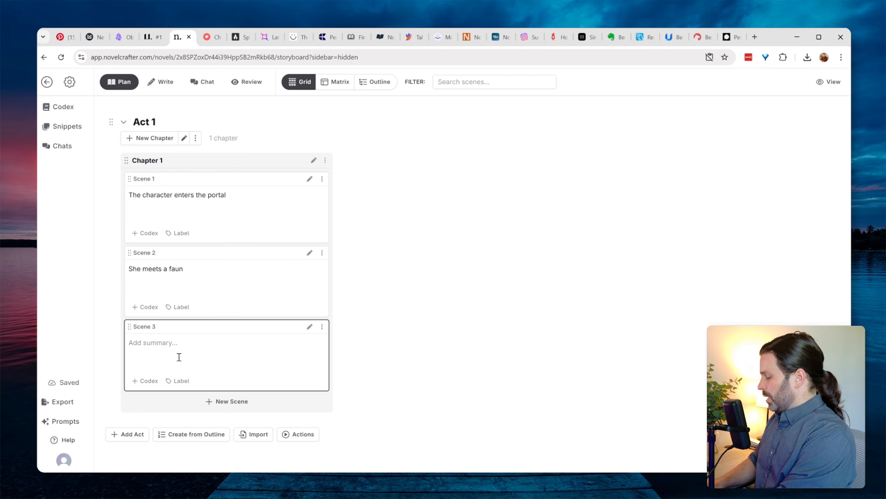
type("Then her brother e")
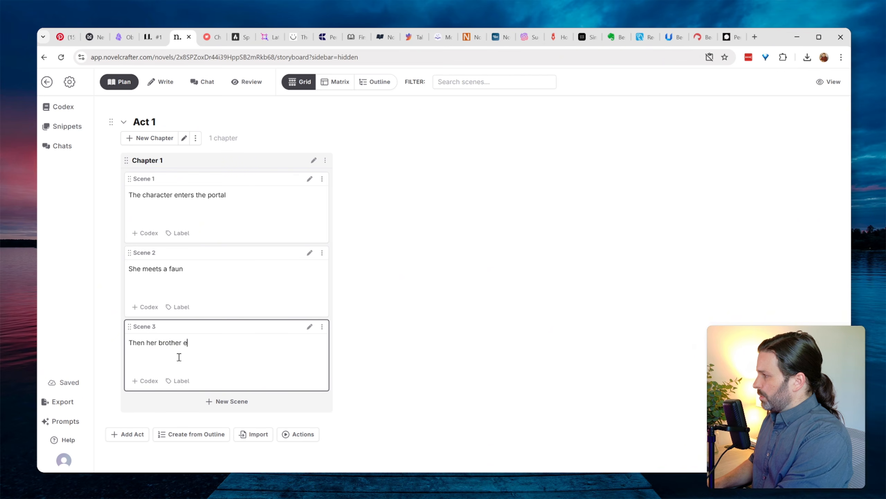
type("nters the ward")
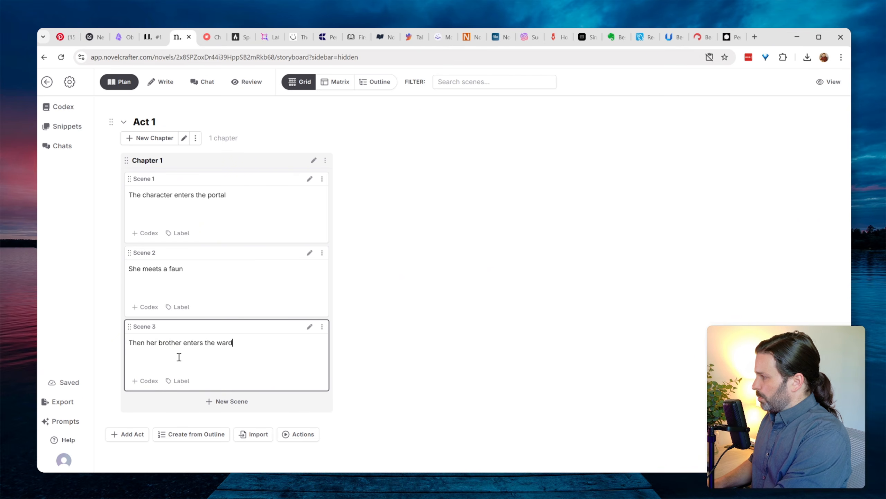
type("robe")
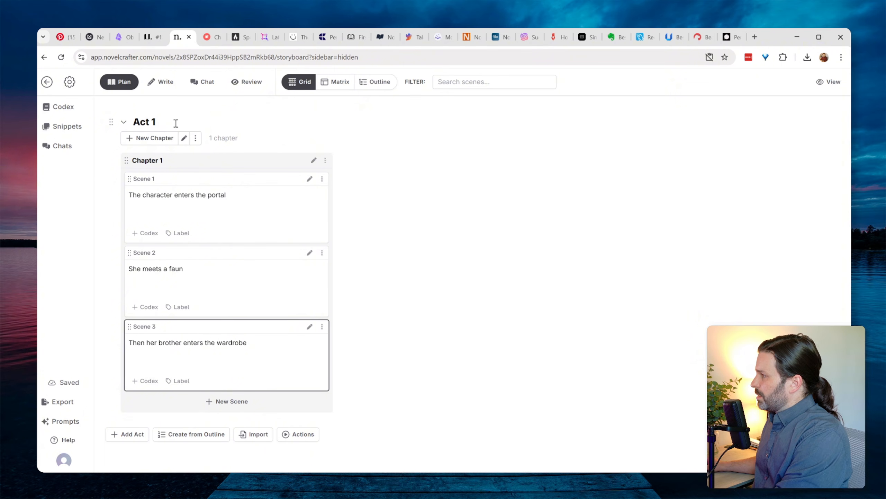
- Add a second chapter to Act 1 and summarize its first scene as "The high king rebels"
left_click(154, 139)
left_click(389, 205)
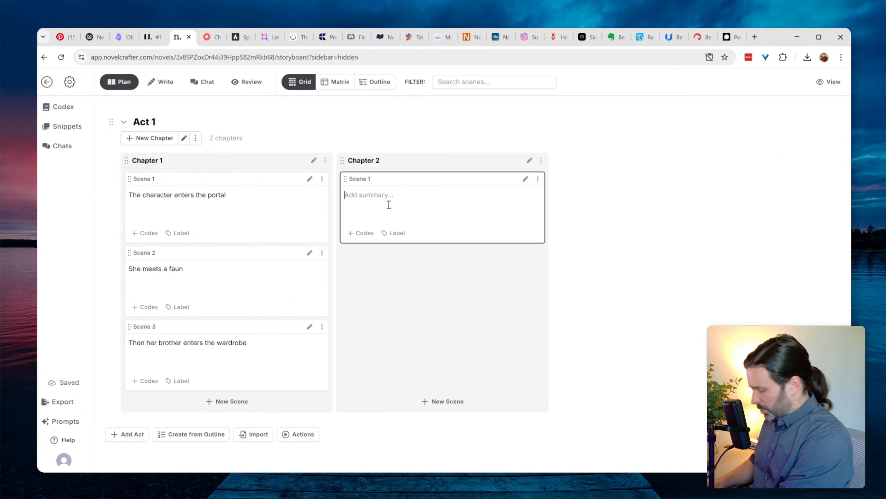
type("The high king rebels")
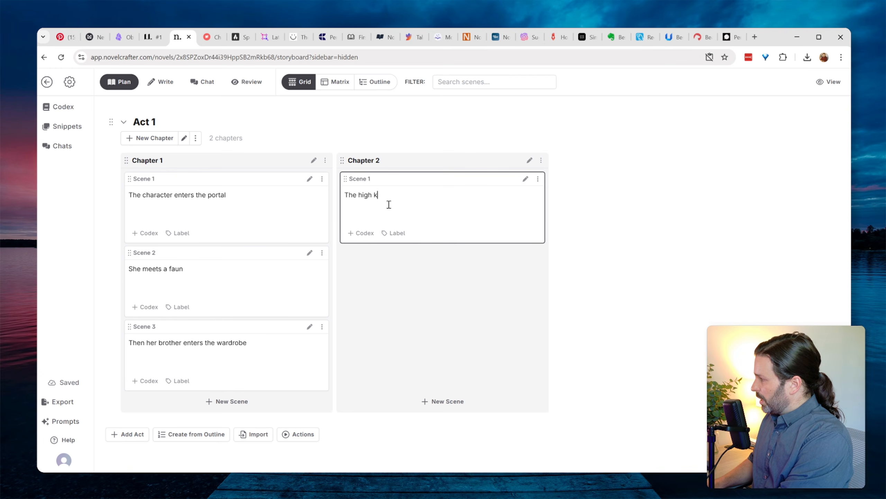
key("Return")
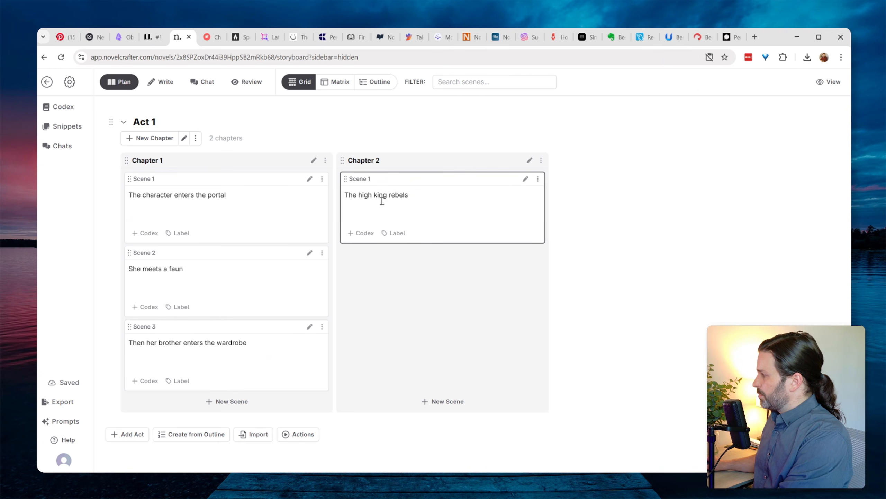
- Add a second scene to Chapter 2 with the summary "Scene 2"
left_click(450, 401)
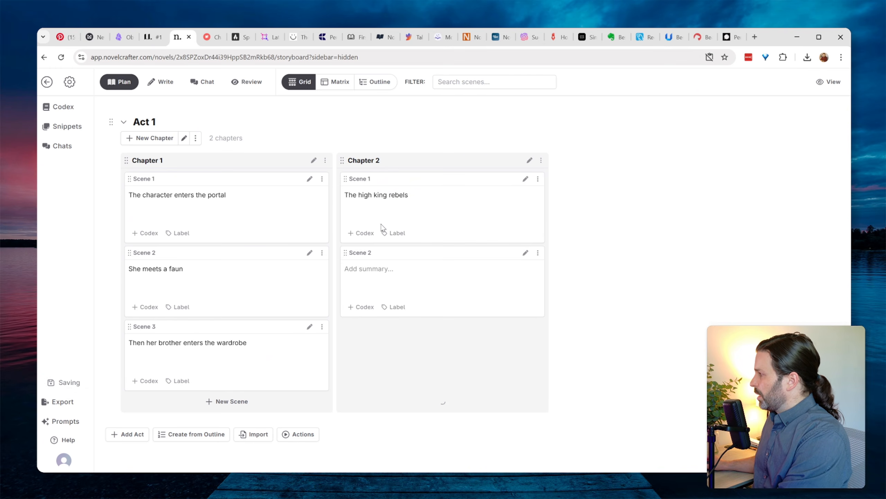
left_click(381, 269)
type("Scene 2")
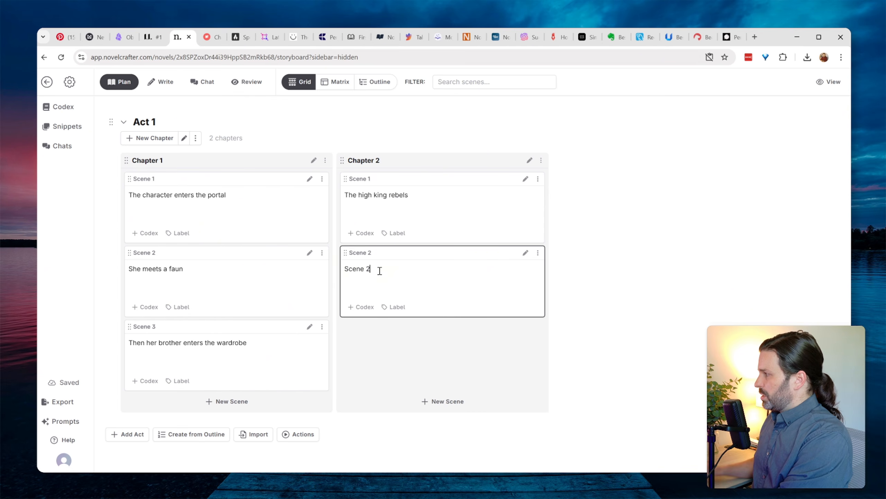
- Add a third and a fourth chapter to Act 1 and another scene to Chapter 4
left_click(149, 138)
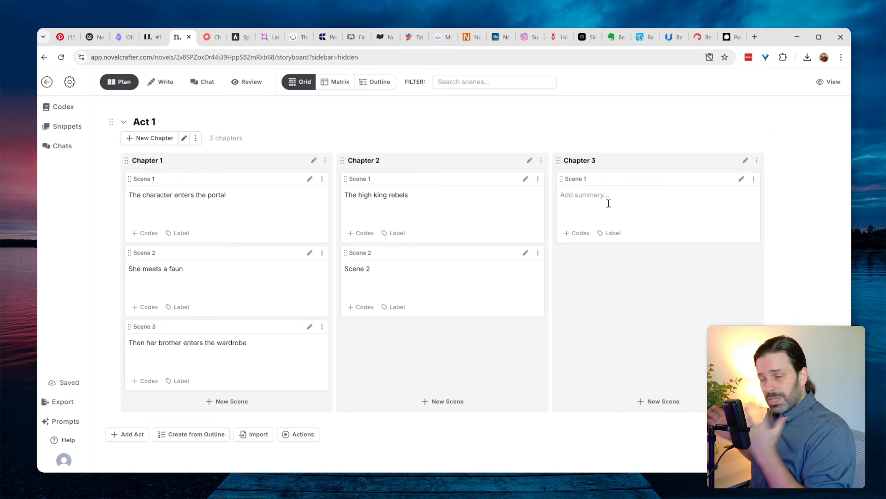
left_click(159, 137)
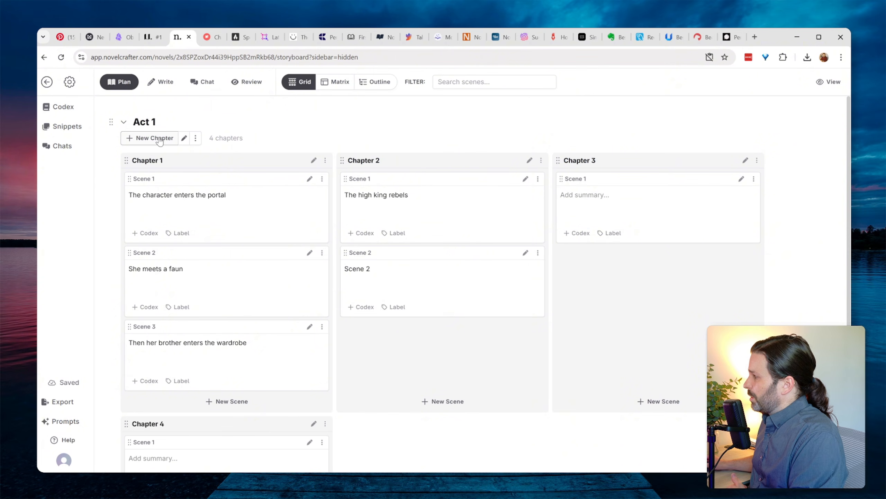
scroll(413, 340, "down", 3)
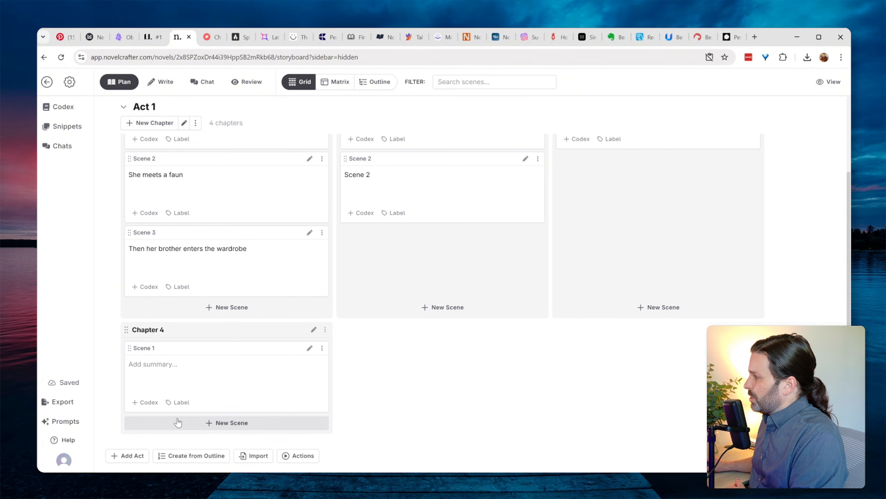
left_click(230, 422)
scroll(241, 388, "down", 2)
scroll(232, 373, "up", 5)
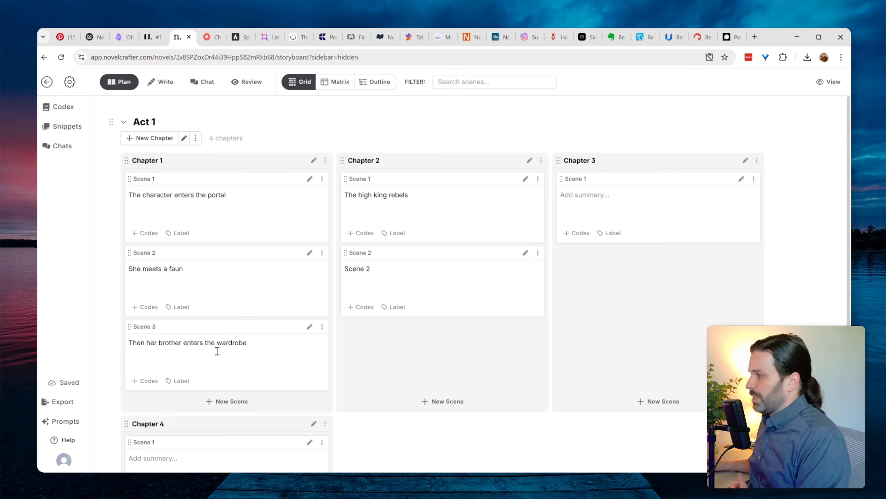
- Open the manuscript for writing with the Codex shown and link the hero character to Chapter 1, Scene 1
left_click(157, 85)
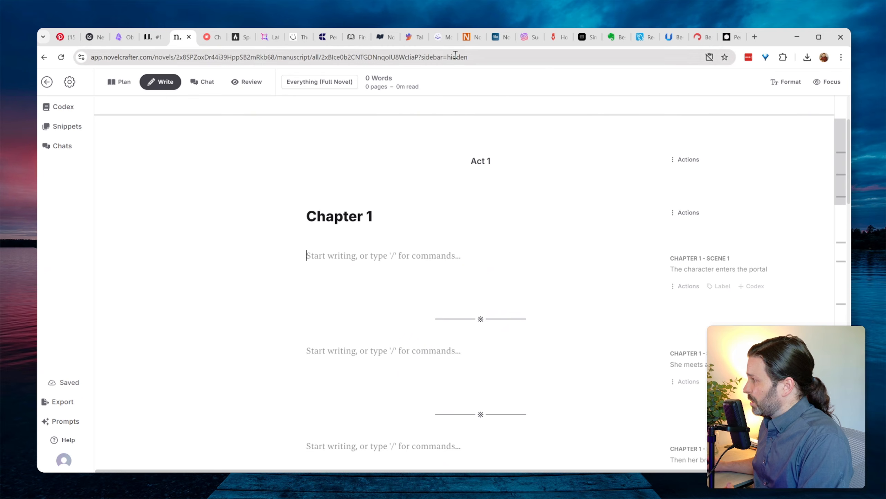
left_click(62, 109)
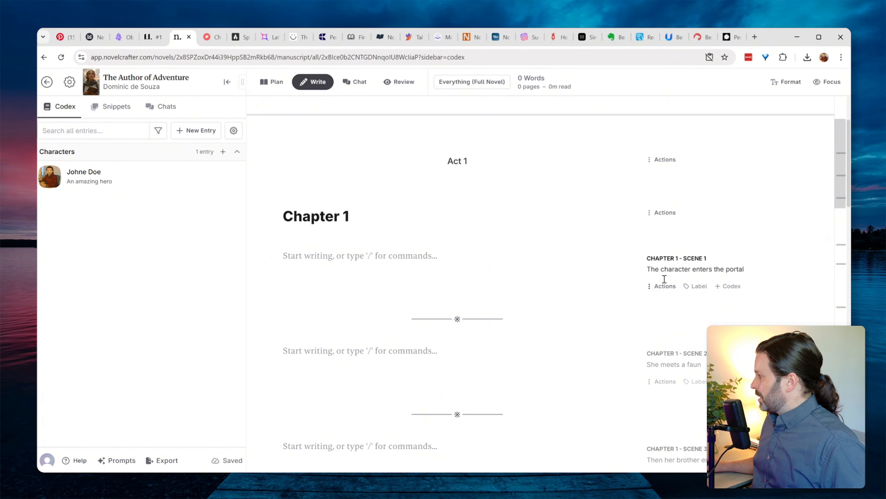
left_click(729, 286)
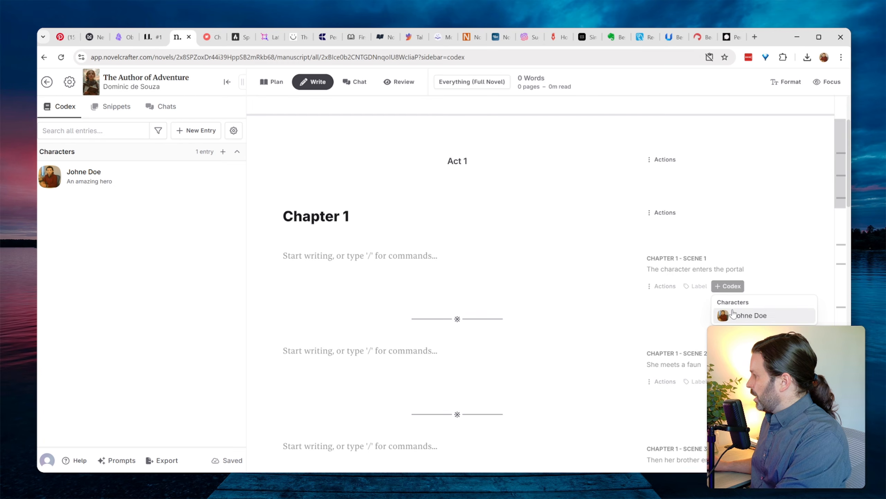
left_click(729, 315)
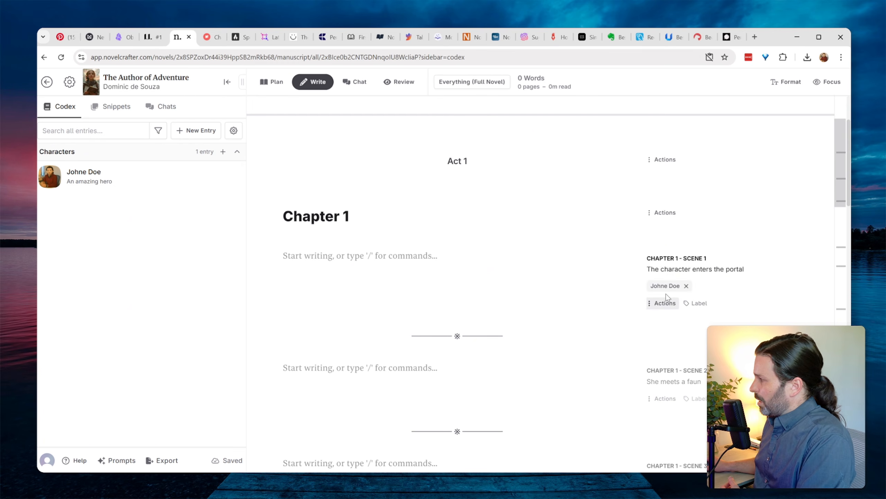
- Write "John opened the wardrobe" as the prose of Chapter 1, Scene 1
left_click(382, 271)
type("Jo")
key("BackSpace")
key("BackSpace")
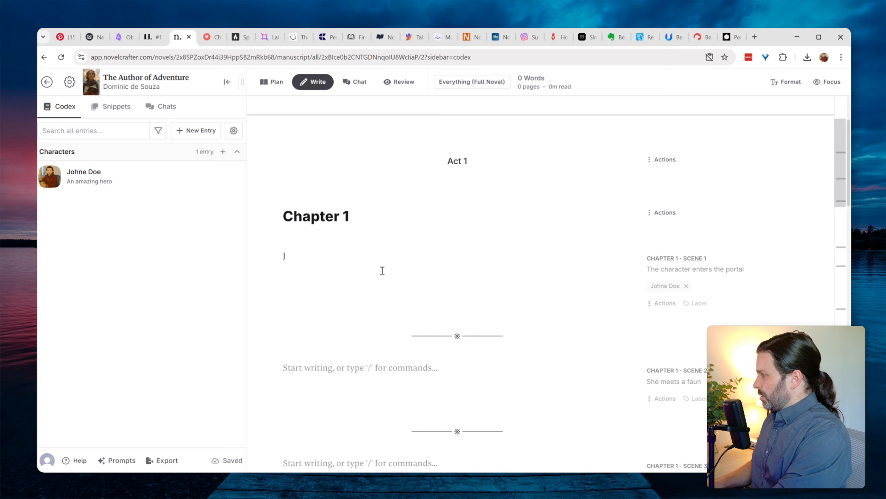
type("John opened the war")
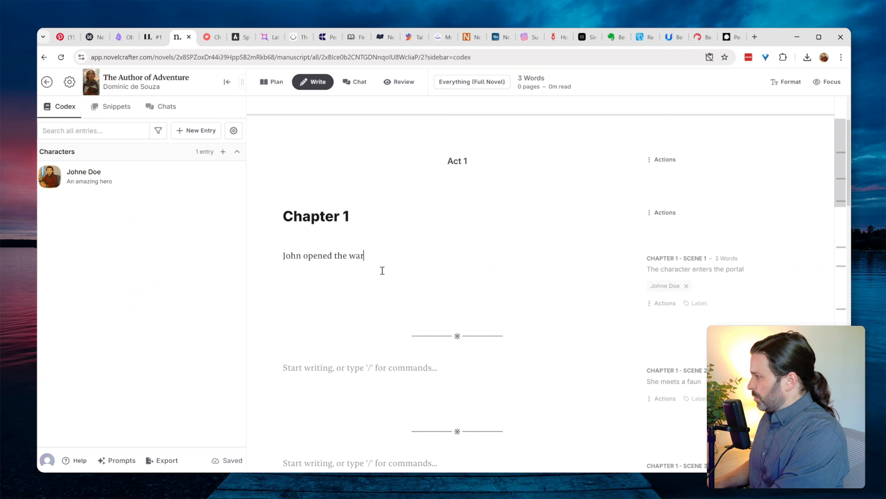
type("drobe")
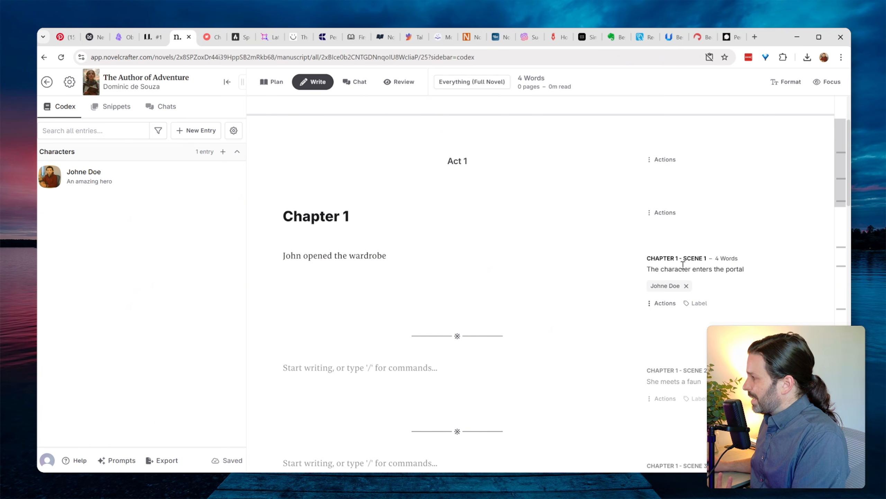
- View the hero's Codex entry from Chapter 1, Scene 1, pinned on either side of the manuscript, and close it
scroll(698, 268, "down", 5)
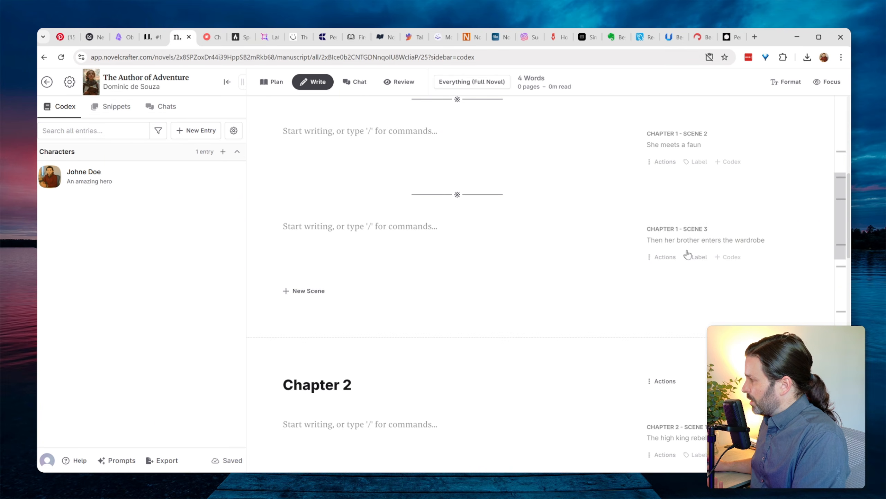
scroll(686, 260, "up", 5)
scroll(687, 259, "down", 1)
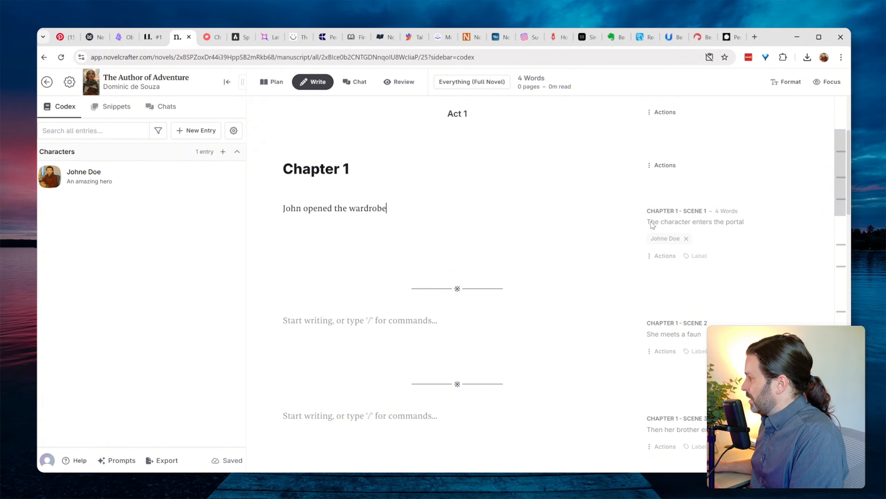
left_click(666, 239)
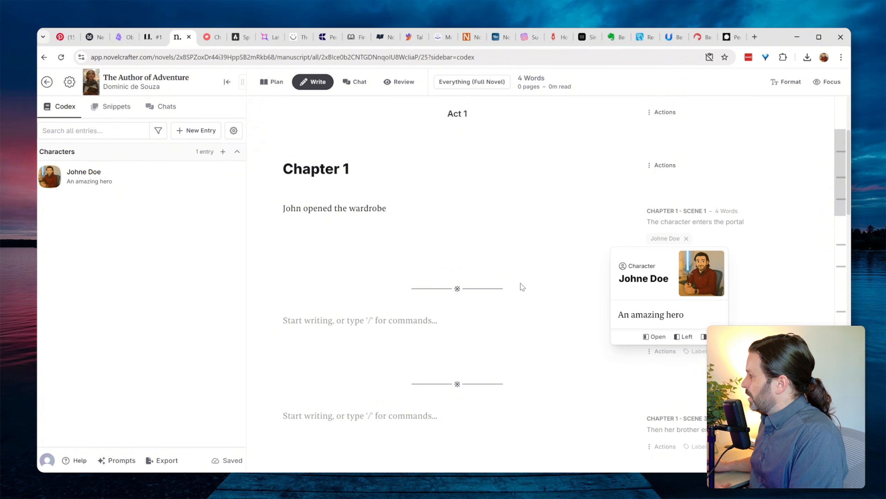
left_click(656, 338)
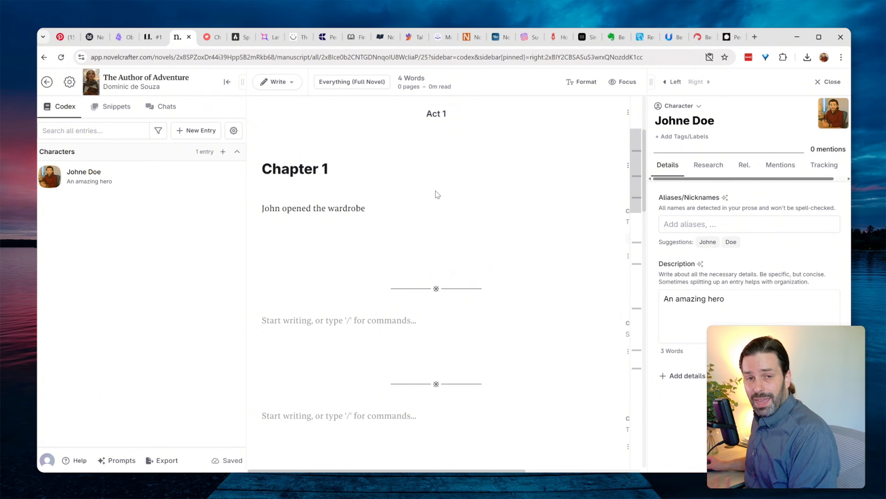
left_click(680, 83)
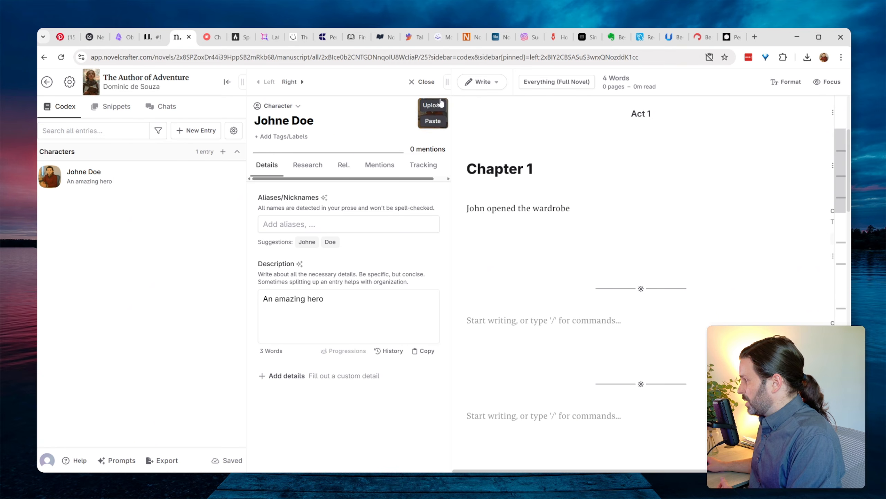
left_click(421, 82)
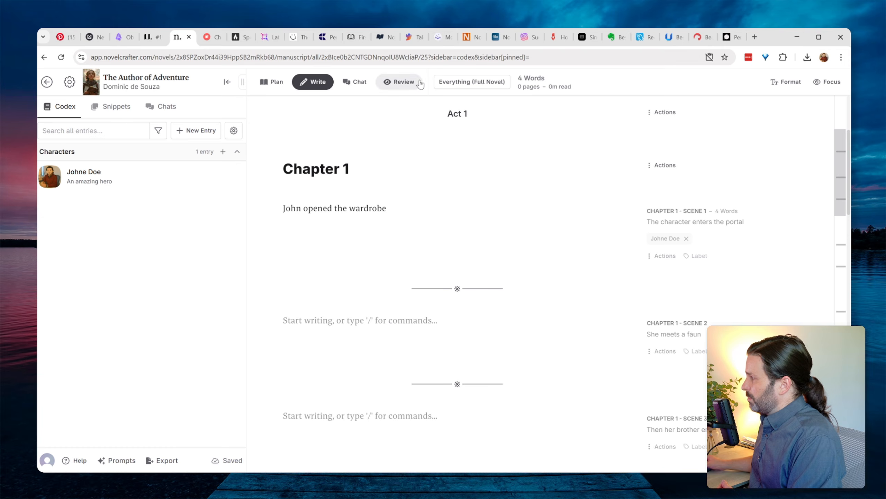
- Hide the Codex sidebar and turn on focus mode for distraction-free writing of the manuscript
left_click(227, 82)
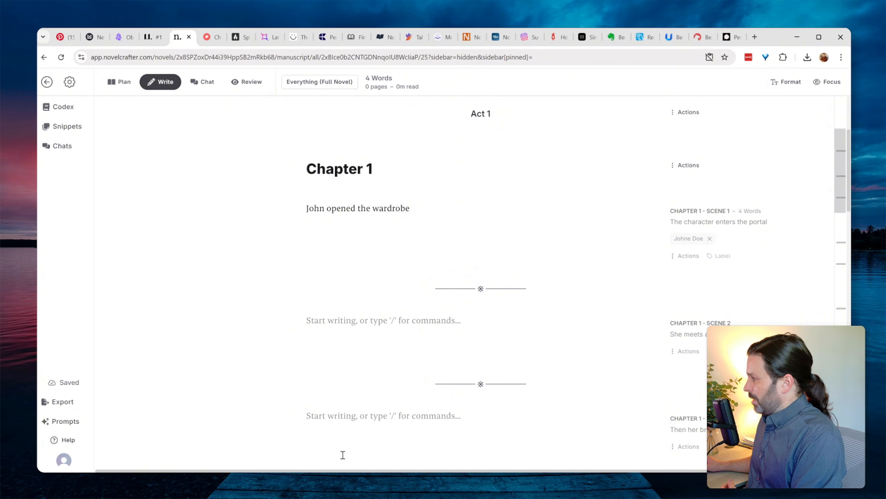
left_click(338, 319)
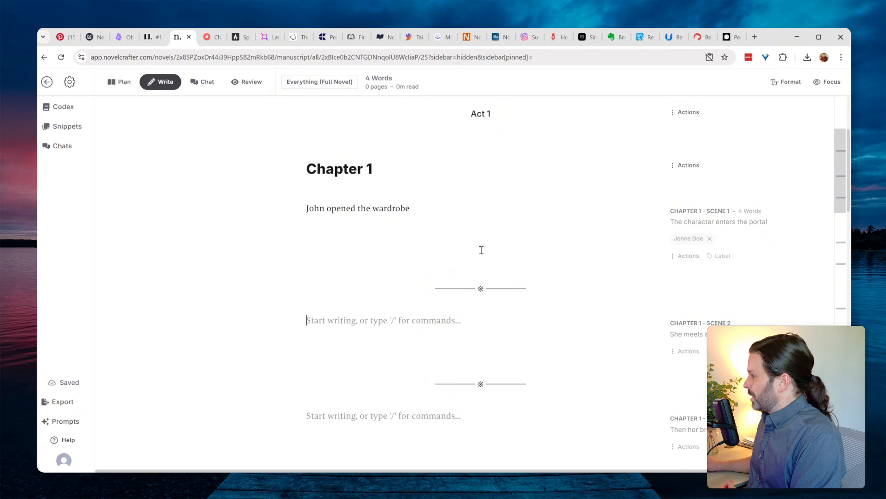
left_click(827, 82)
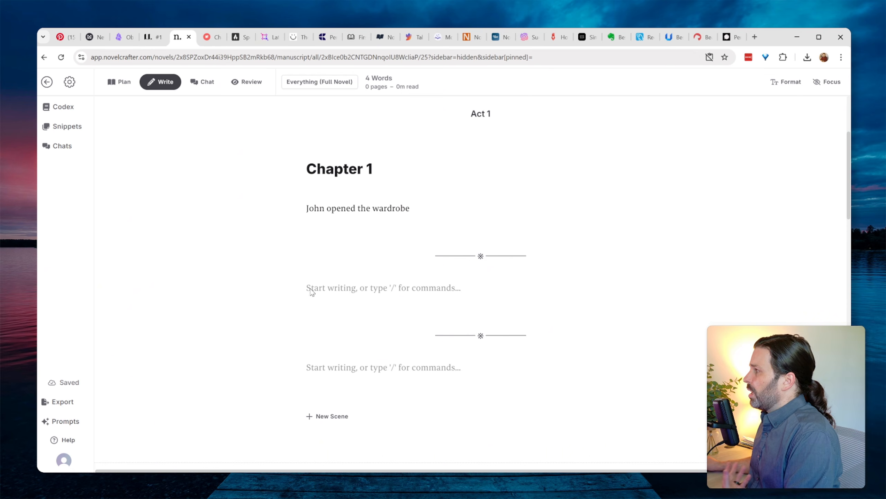
- Review the planning grid alongside the Codex, and return to the novel library to look over the books
left_click(121, 82)
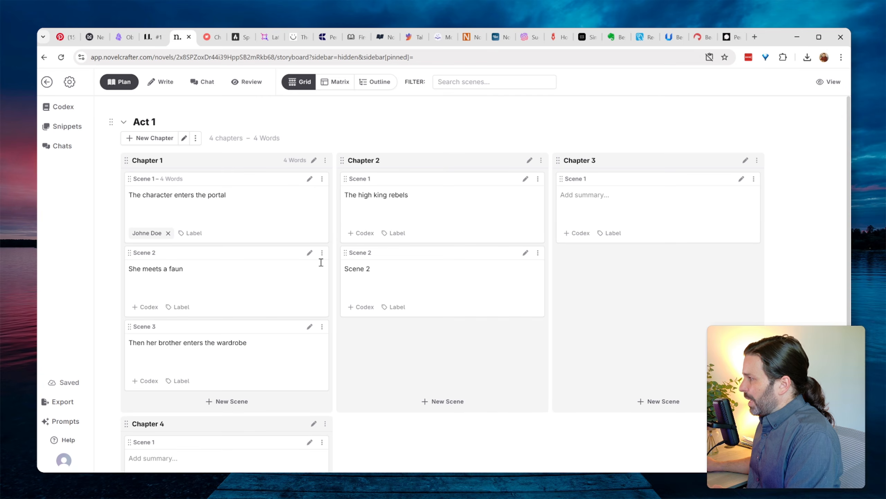
left_click(62, 107)
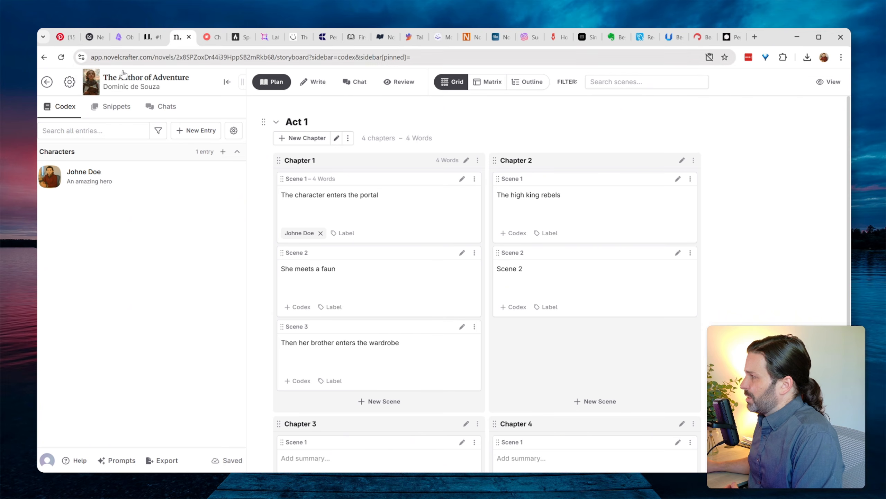
left_click(48, 83)
scroll(626, 309, "down", 4)
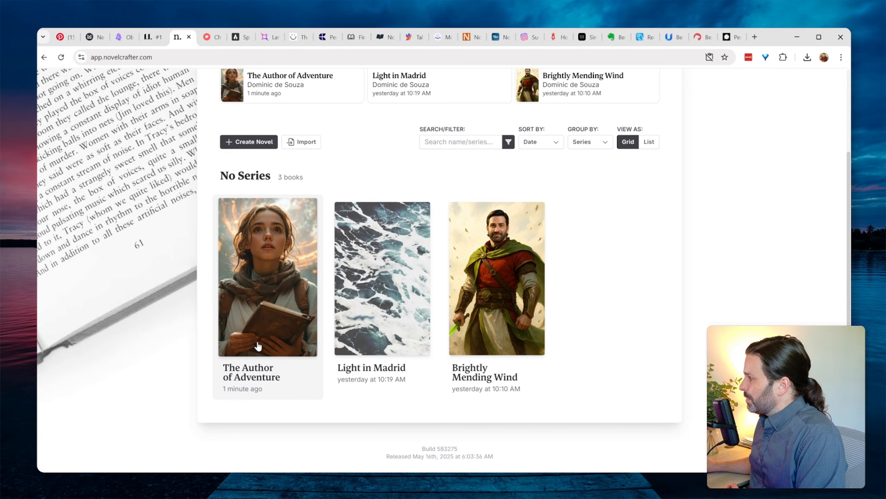
scroll(623, 305, "up", 4)
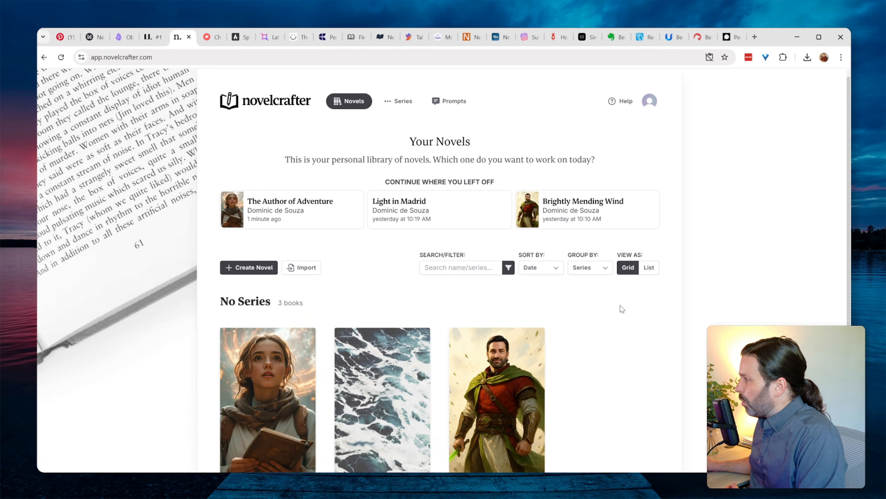
- Examine the trial details and subscription plan prices of the account, and return to the novel library
left_click(649, 101)
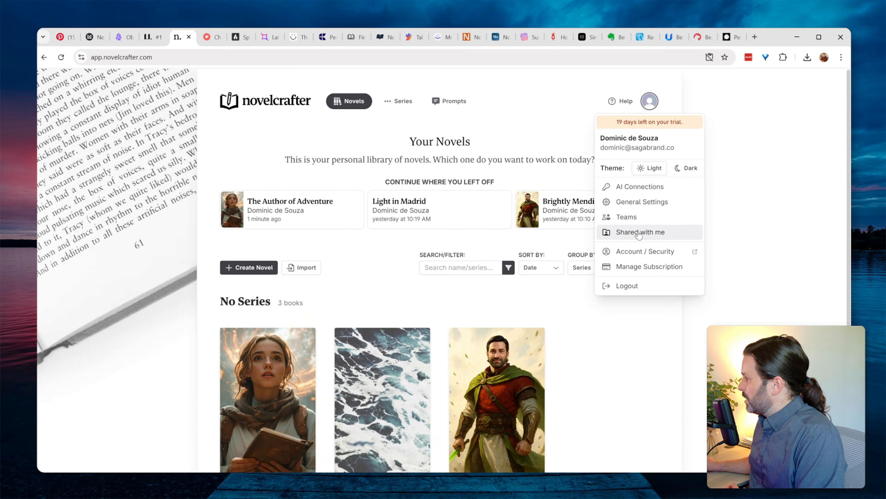
left_click(636, 266)
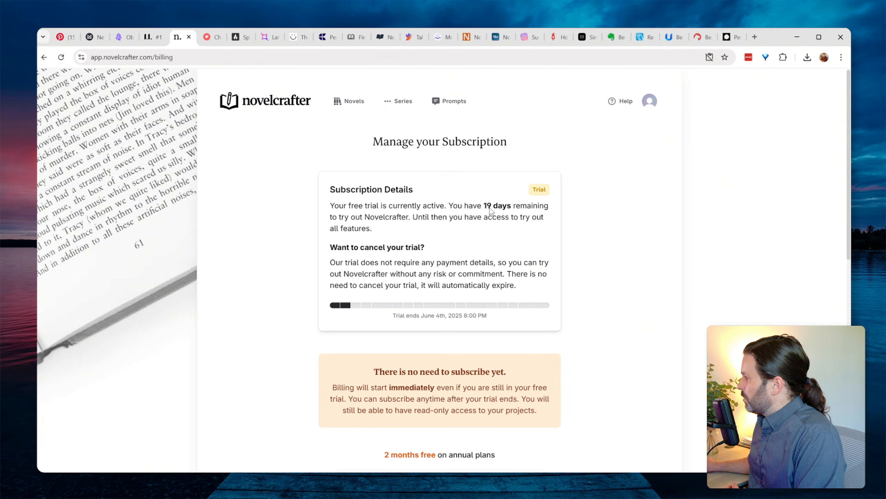
scroll(483, 206, "down", 7)
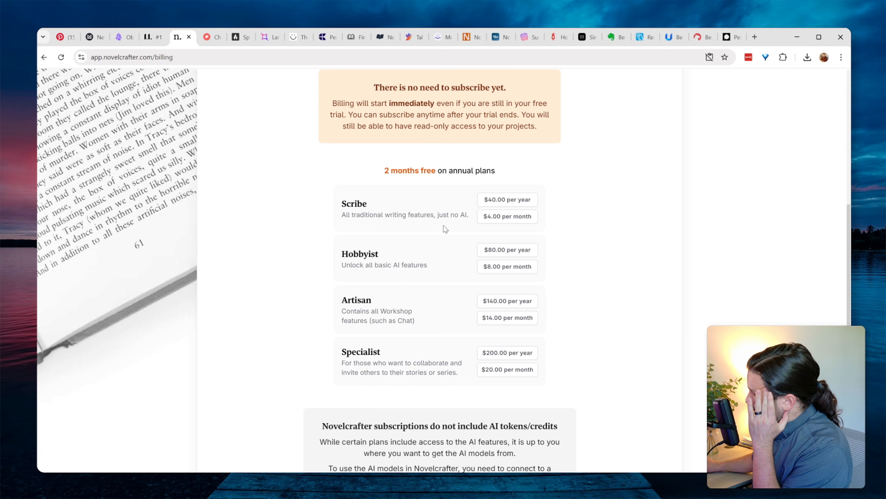
scroll(444, 234, "down", 4)
scroll(442, 237, "up", 10)
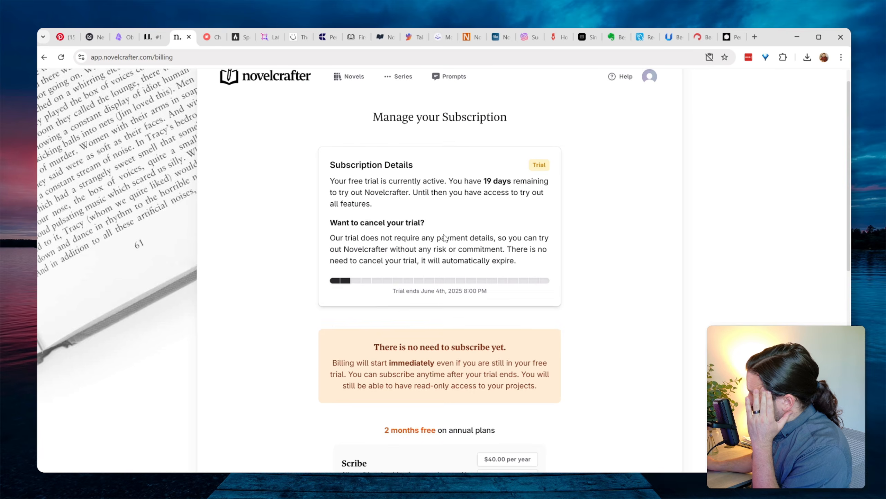
left_click(267, 101)
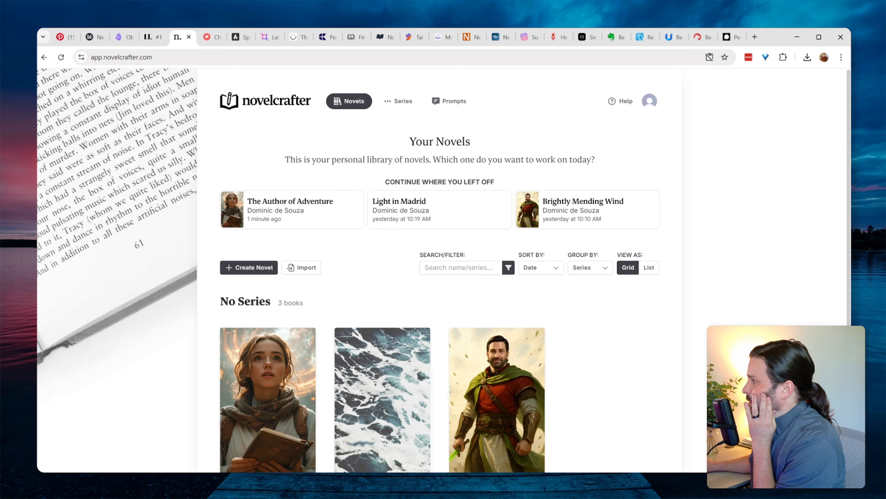
- Switch to the Chapterly website and examine its "Tell Your Story" section on writing tools
key("ctrl+Tab")
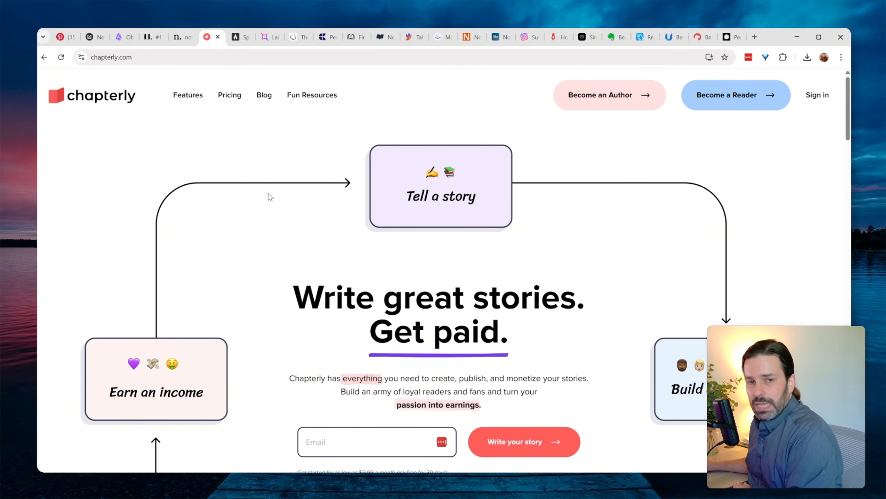
scroll(269, 194, "down", 10)
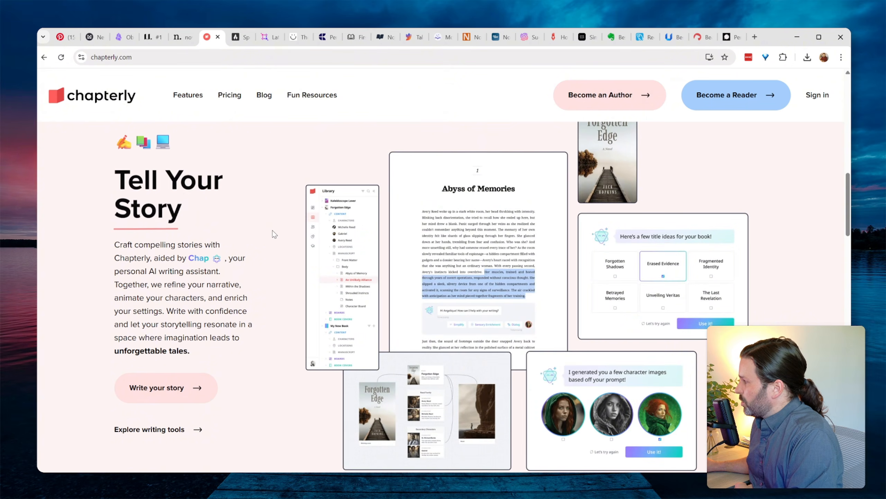
scroll(273, 230, "down", 1)
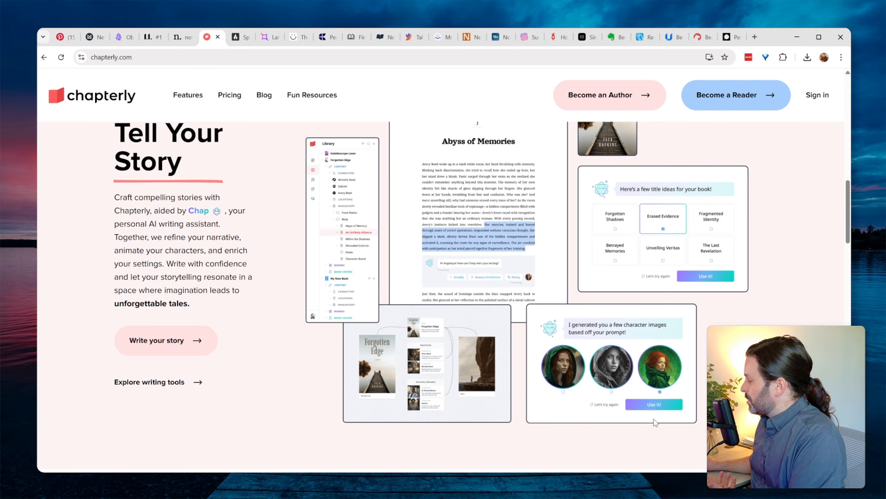
scroll(646, 380, "up", 1)
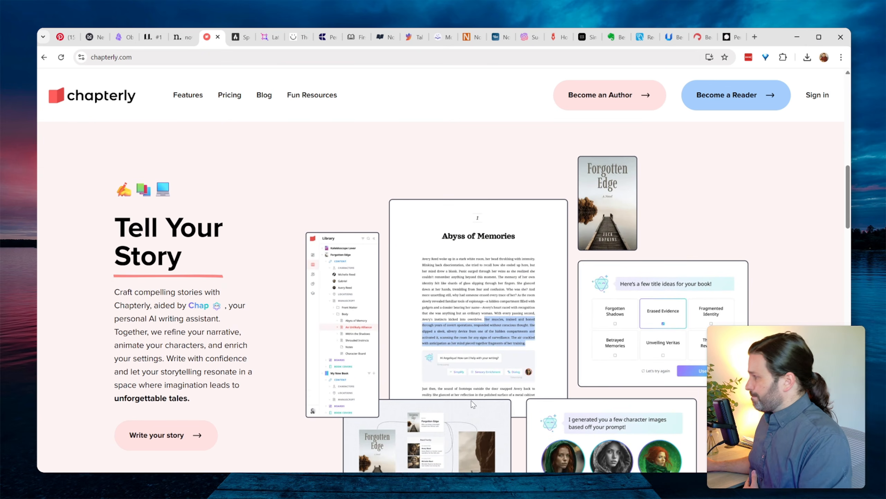
- Examine Chapterly's author and reader pricing, and return to its home page to highlight the "create, publish, and monetize" claim
scroll(473, 404, "down", 1)
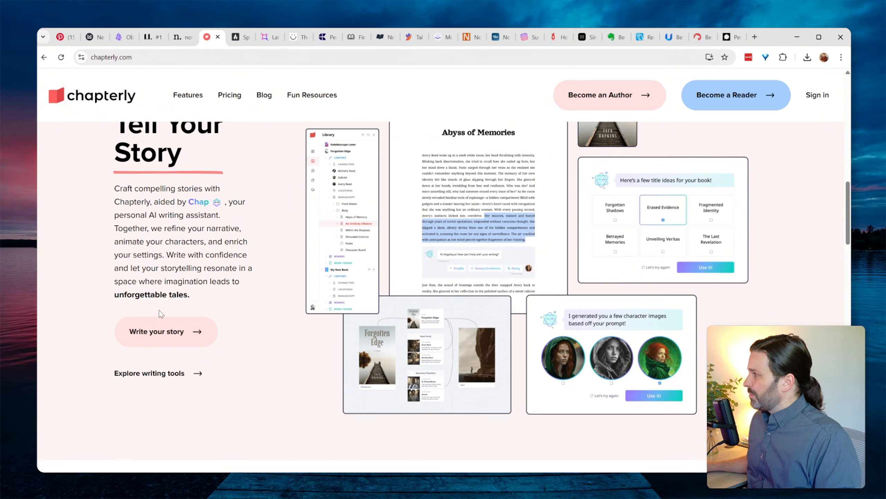
scroll(159, 310, "up", 2)
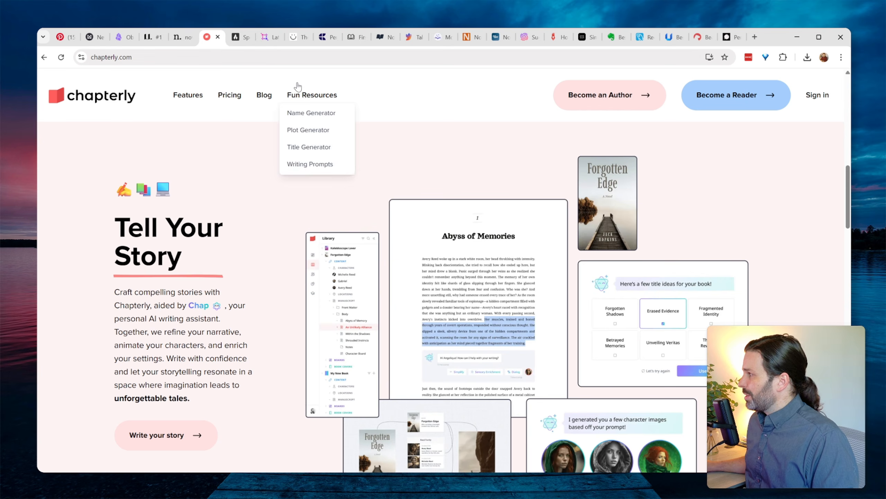
left_click(229, 94)
scroll(200, 227, "down", 4)
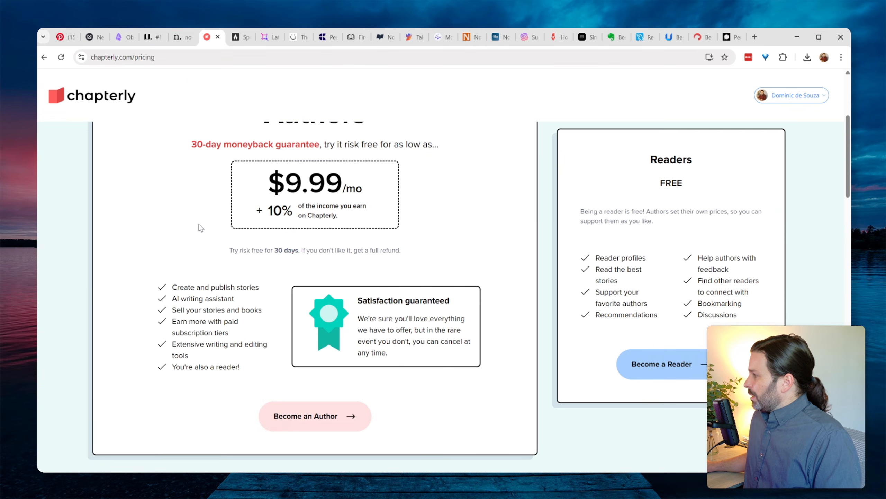
scroll(200, 227, "up", 3)
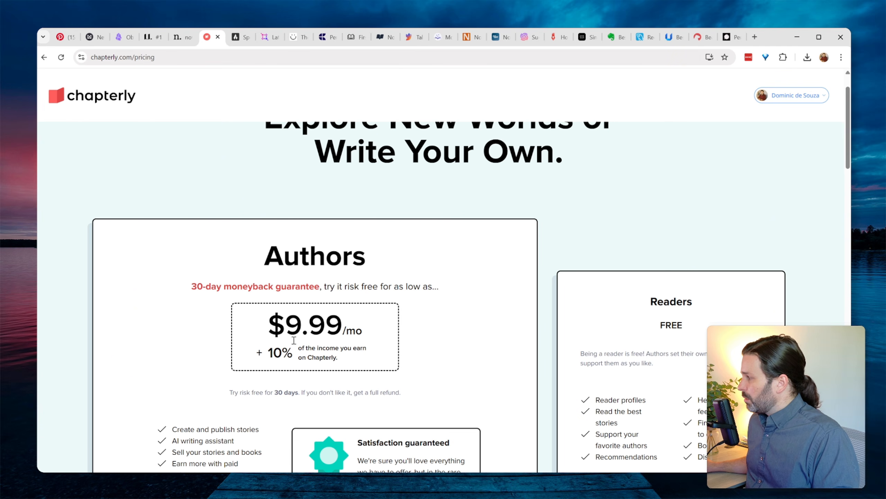
scroll(294, 339, "down", 5)
scroll(295, 338, "up", 6)
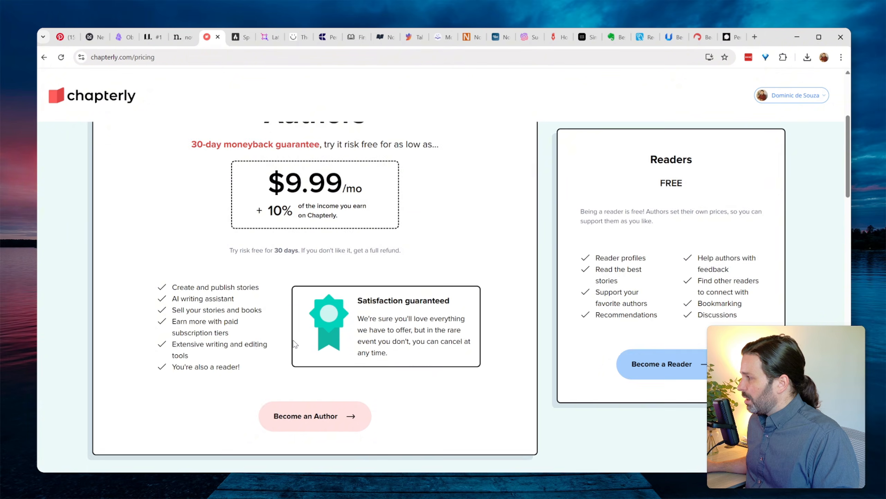
left_click(110, 98)
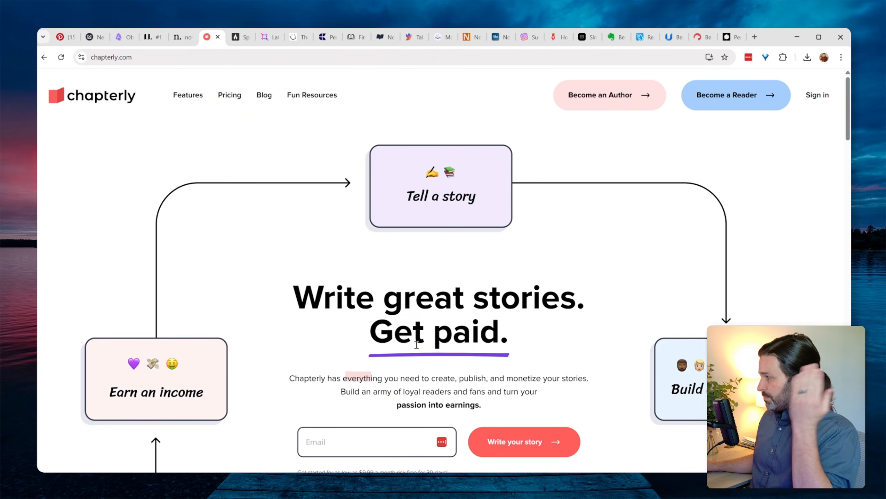
left_click_drag(430, 378, 549, 379)
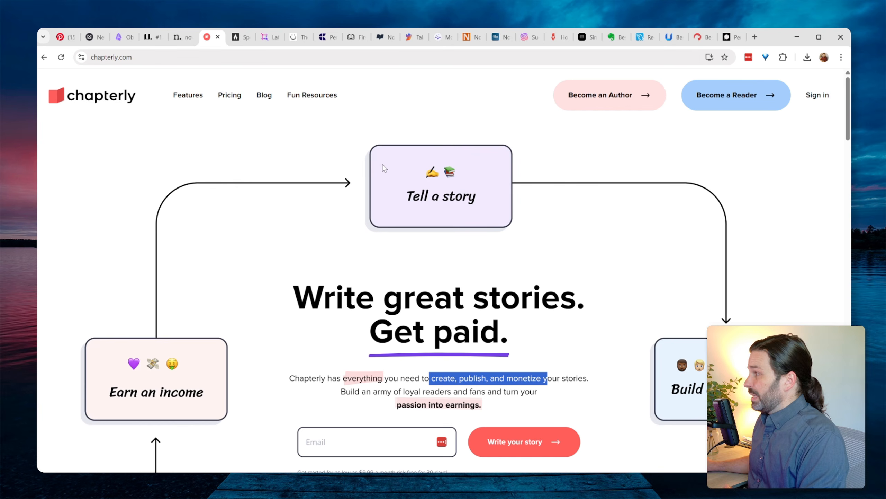
- Switch to the Speare website and look over its home page sections on manuscript writing and organizing ideas in tables
left_click(240, 37)
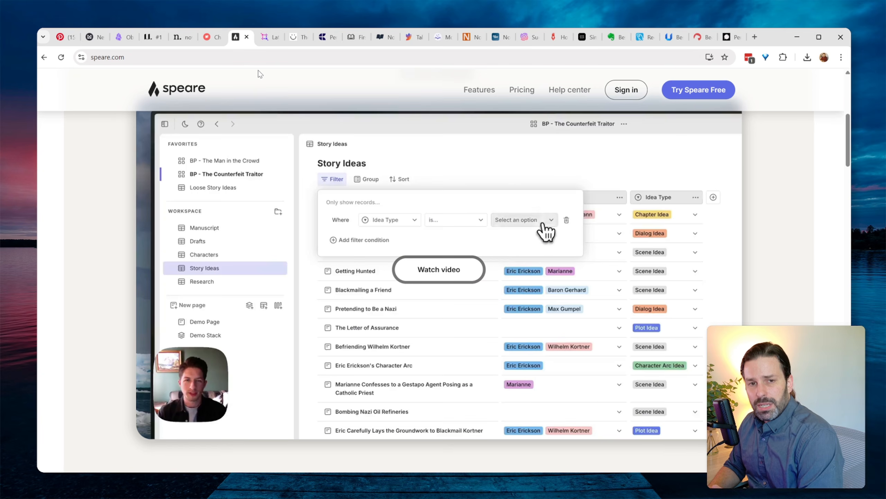
scroll(243, 119, "up", 5)
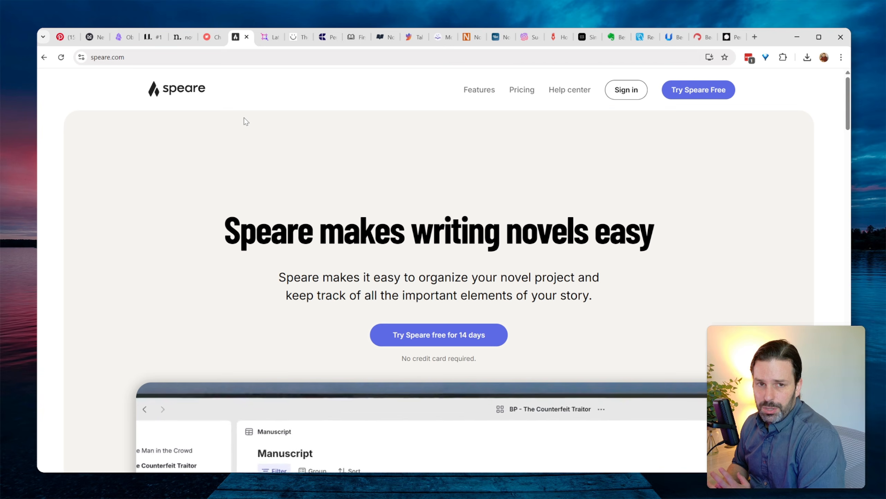
scroll(377, 238, "down", 5)
scroll(378, 239, "down", 2)
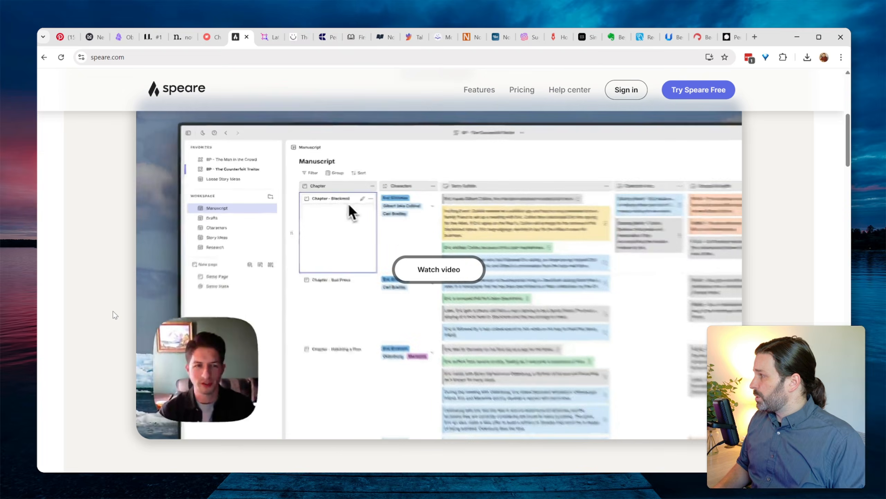
scroll(99, 356, "down", 10)
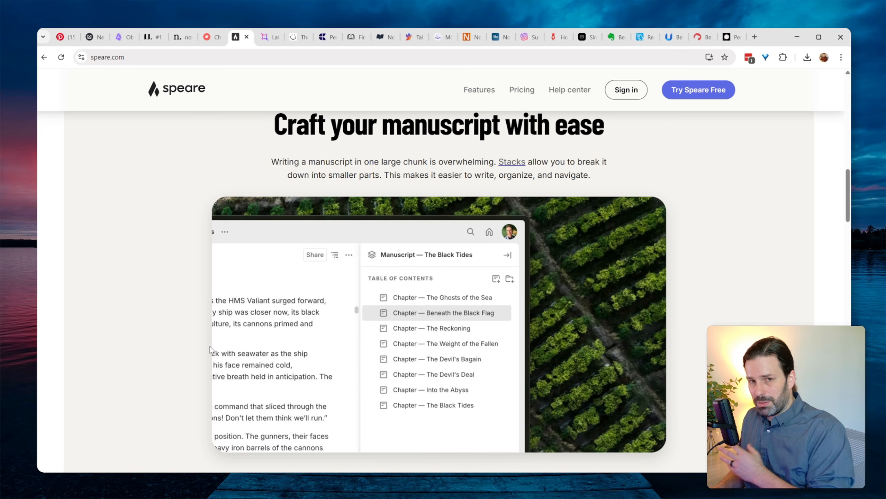
scroll(177, 366, "down", 7)
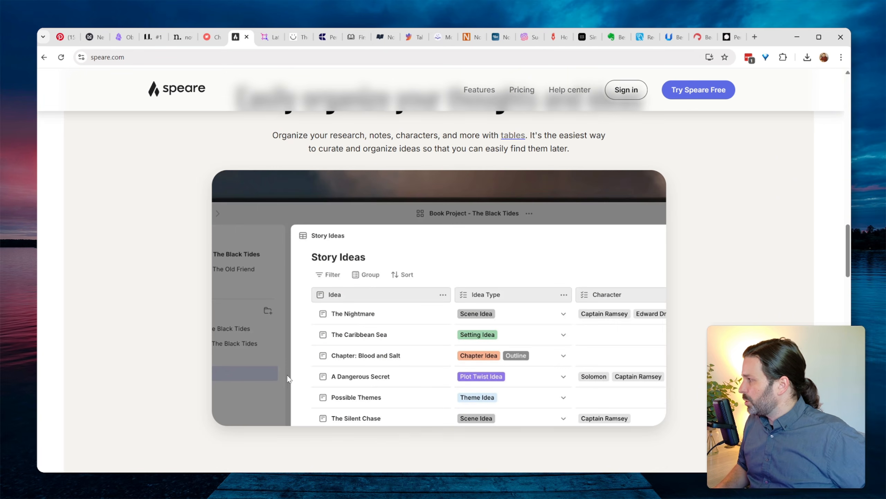
scroll(649, 228, "up", 15)
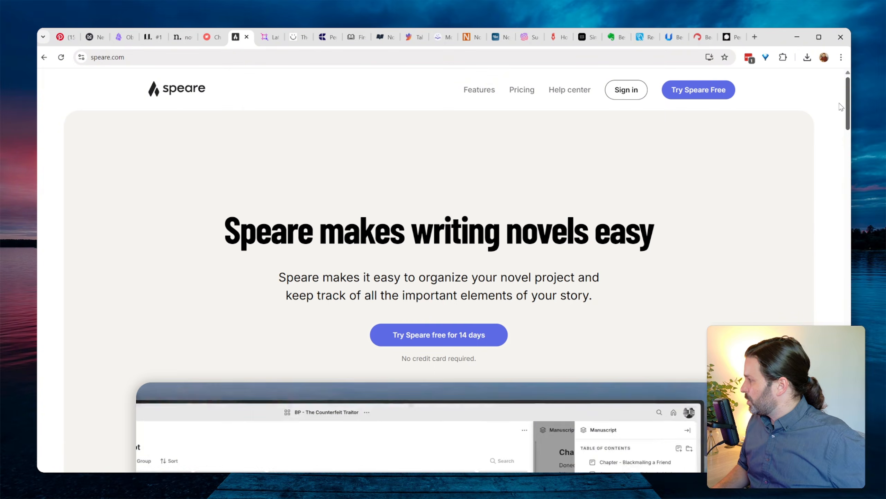
scroll(692, 228, "down", 3)
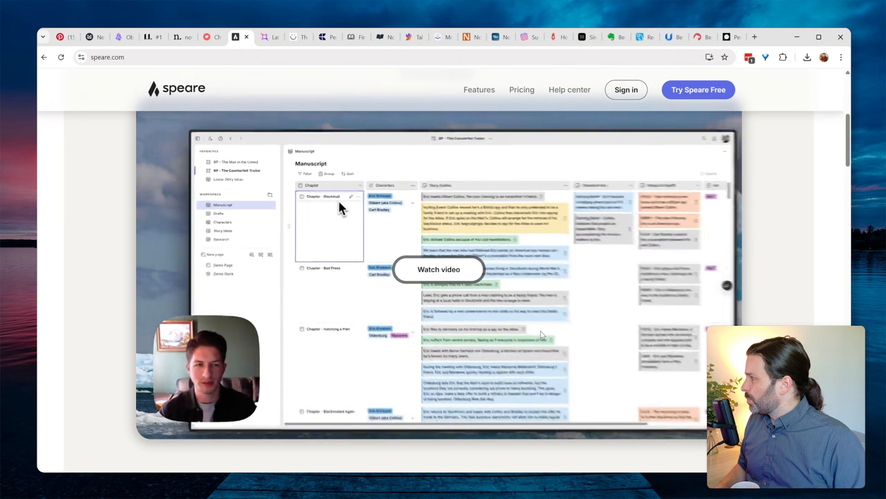
- Check the monthly and annual plan prices of Speare, and browse the cards on its features page
left_click(521, 90)
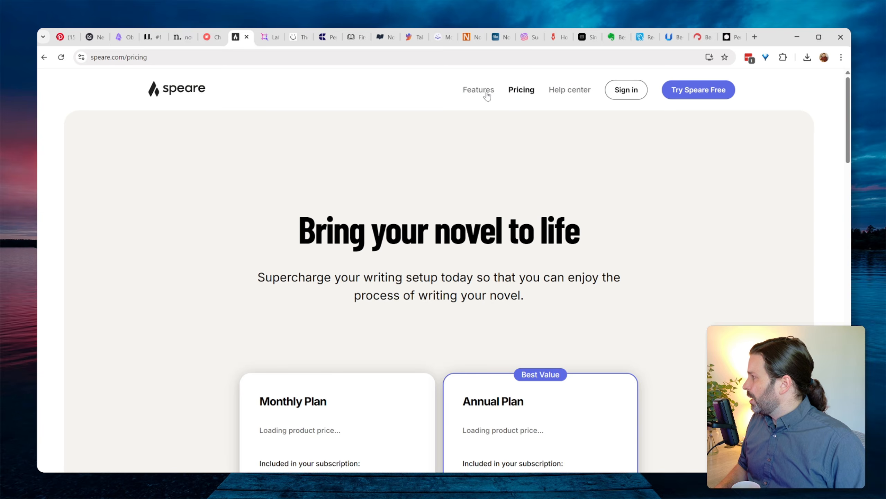
left_click_drag(258, 338, 294, 345)
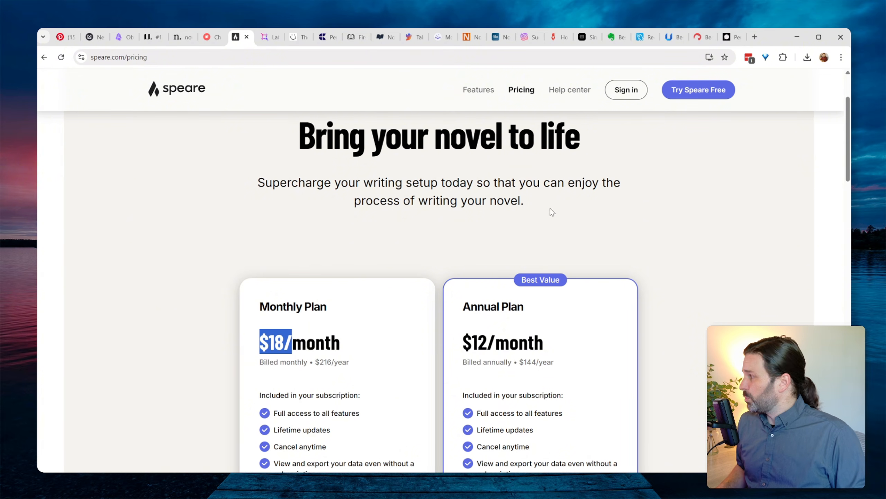
left_click(470, 91)
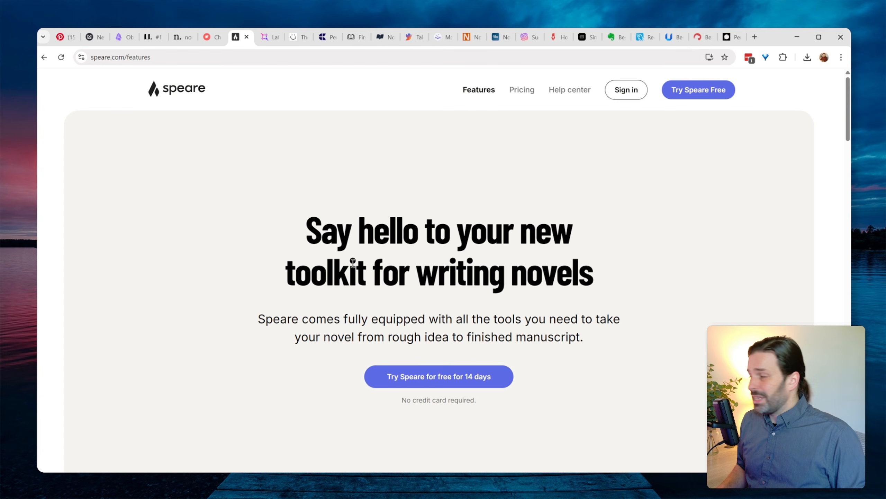
scroll(352, 262, "down", 10)
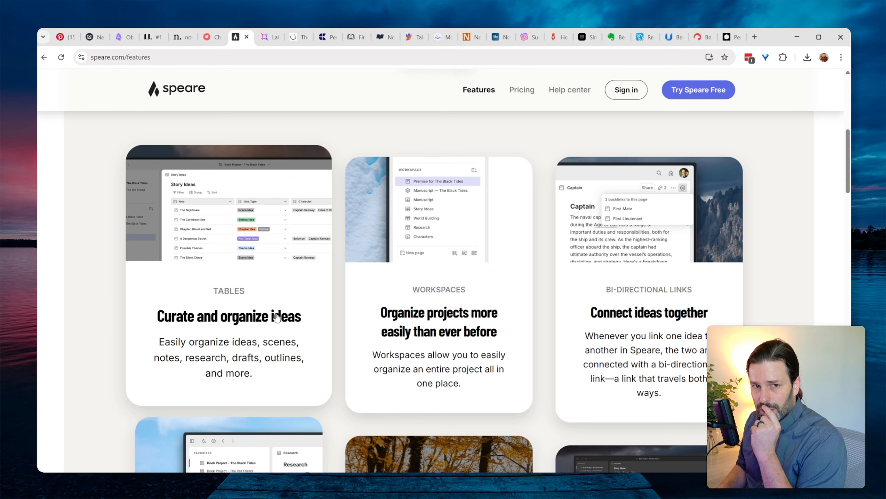
scroll(428, 296, "down", 6)
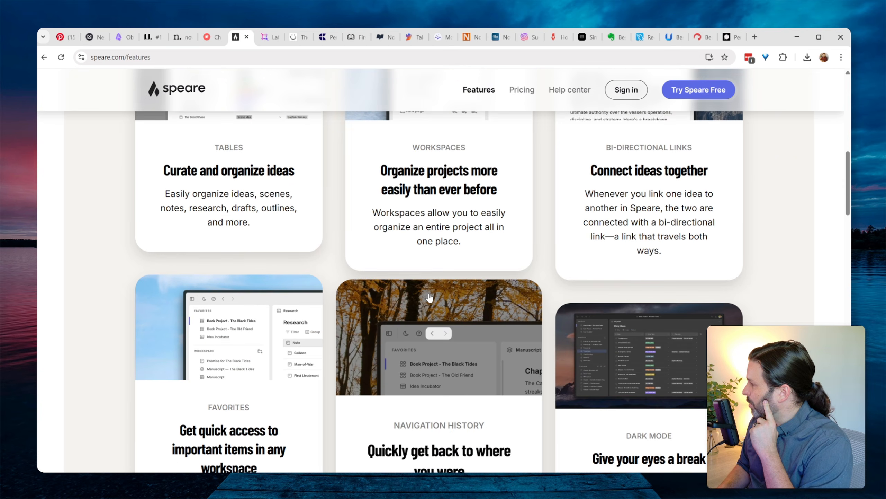
scroll(428, 296, "down", 5)
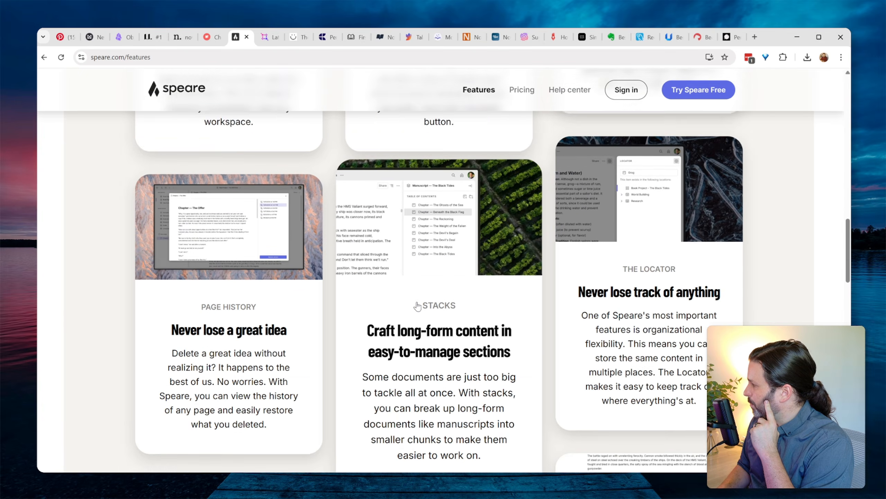
scroll(417, 305, "up", 5)
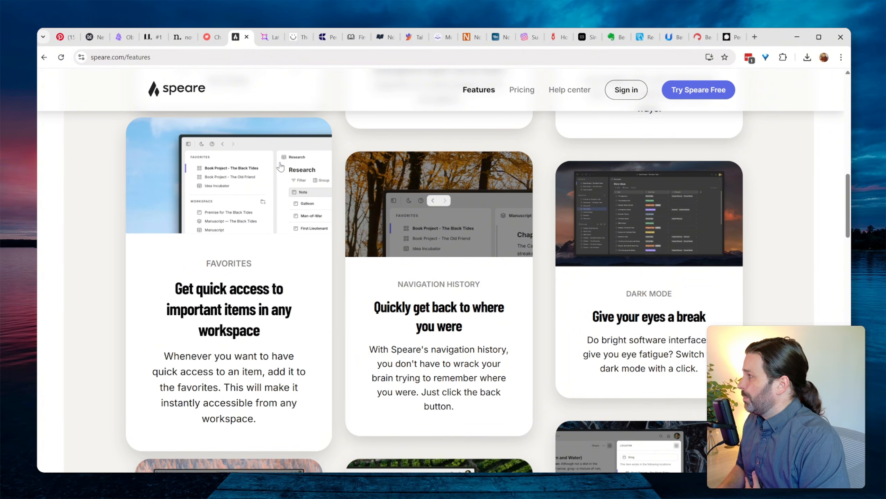
- Switch to the Lattics website and look over its introduction and the preview of the app's interface
key("ctrl+Tab")
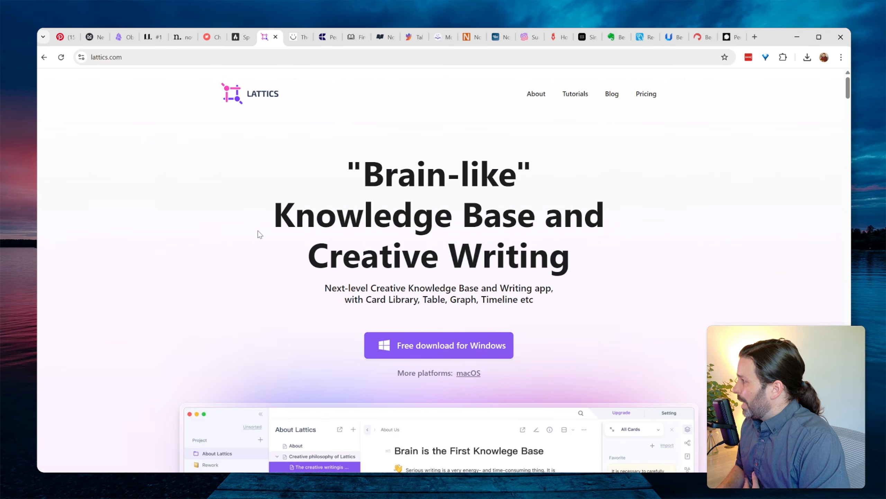
scroll(231, 250, "down", 5)
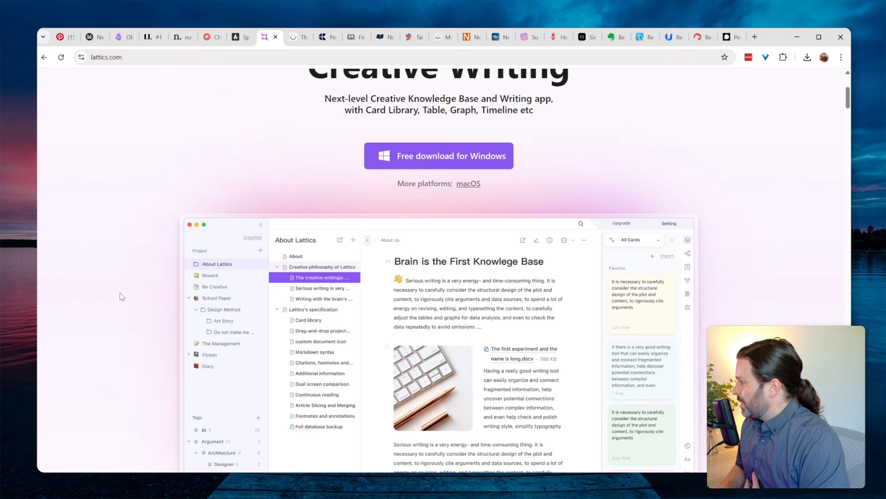
scroll(119, 292, "up", 2)
scroll(121, 293, "down", 8)
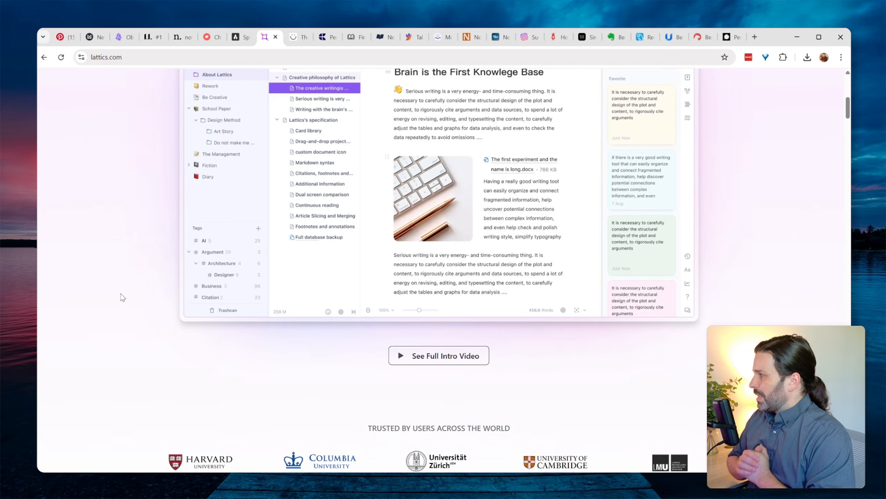
scroll(139, 287, "up", 2)
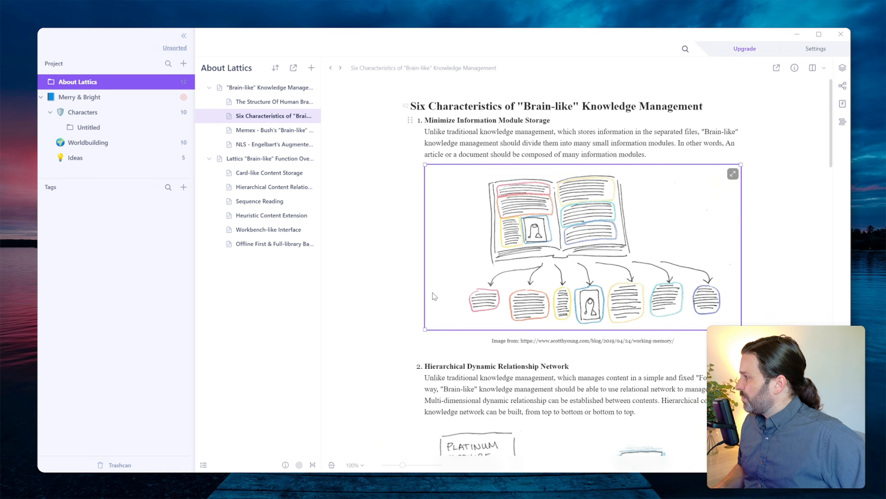
- Widen the document list in the Lattics app and look through the scene and chapter documents of the Merry & Bright project
left_click_drag(323, 302, 367, 302)
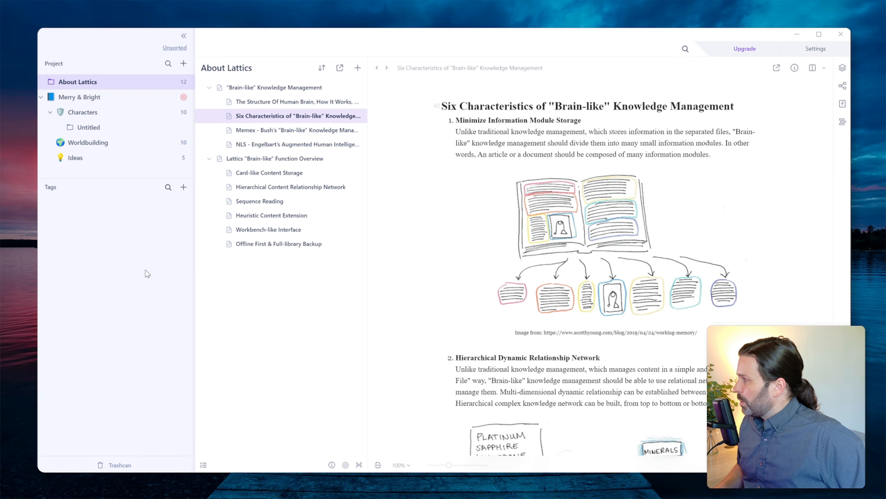
left_click(80, 100)
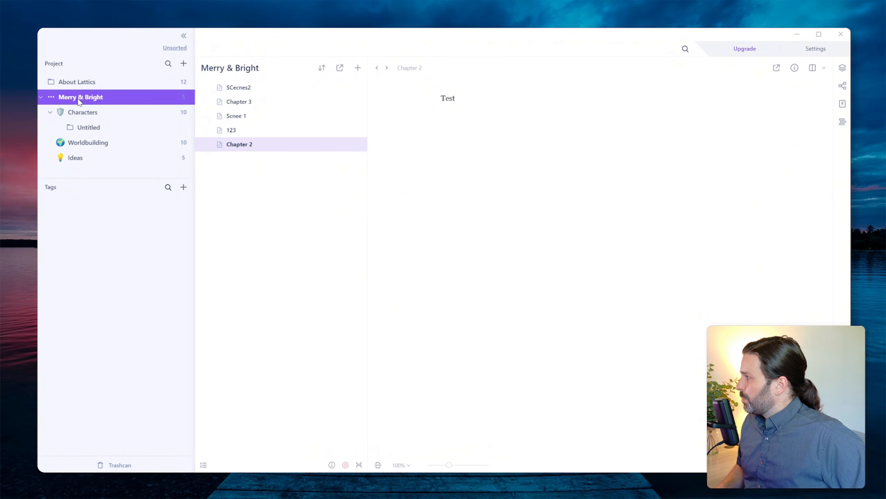
left_click(232, 88)
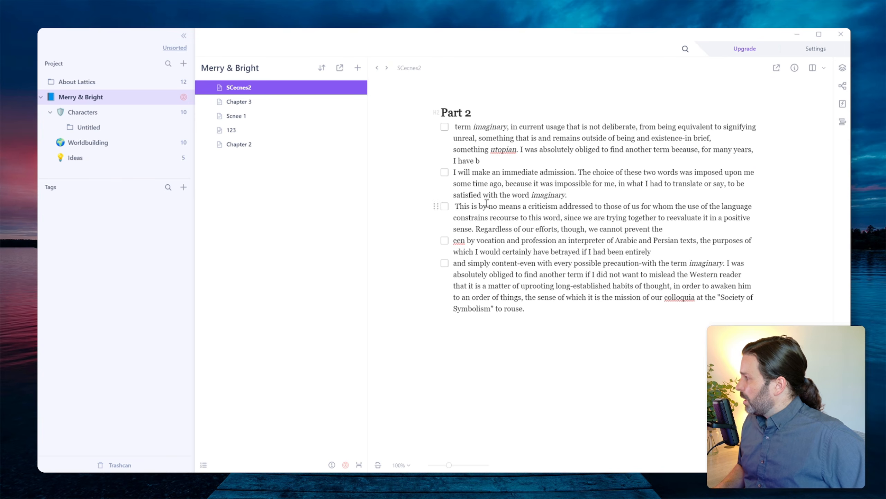
left_click(239, 101)
left_click(243, 116)
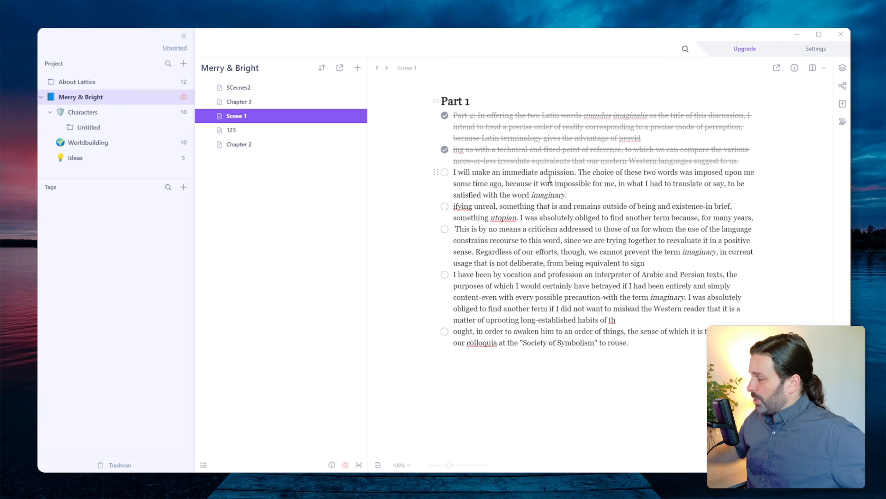
left_click(254, 132)
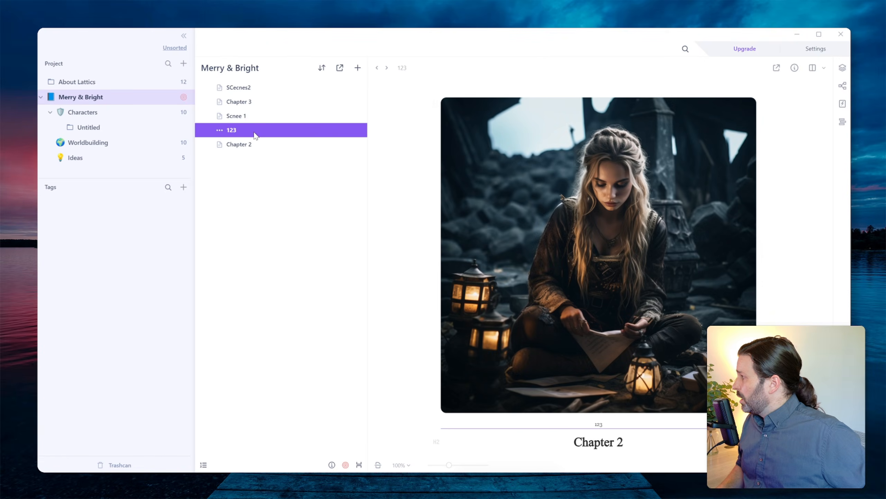
scroll(468, 324, "down", 3)
scroll(485, 340, "up", 3)
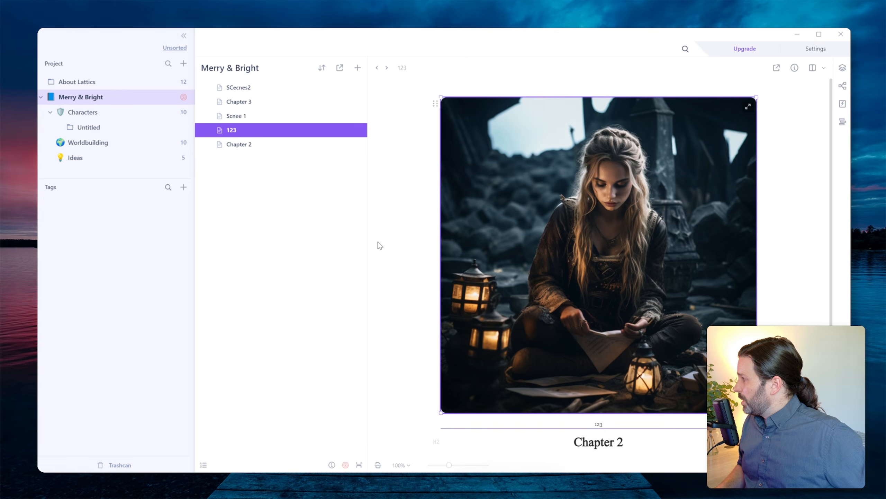
left_click(241, 146)
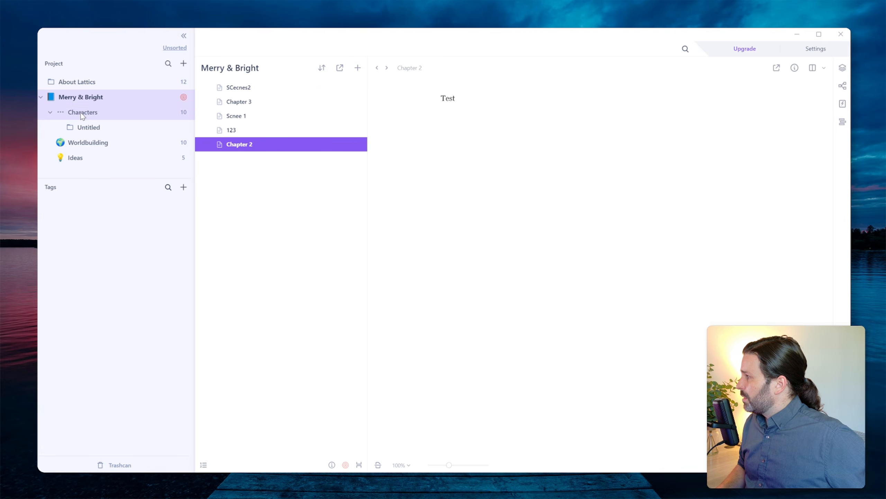
- Browse the character pages in the Characters folder, including Bright Mouse, and open its Untitled subfolder
left_click(105, 112)
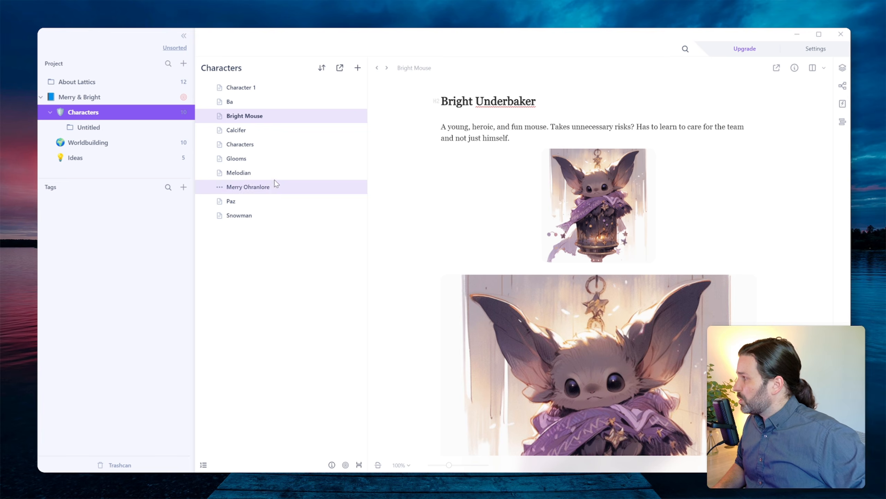
left_click(265, 173)
left_click(254, 144)
key("Up")
key("Up")
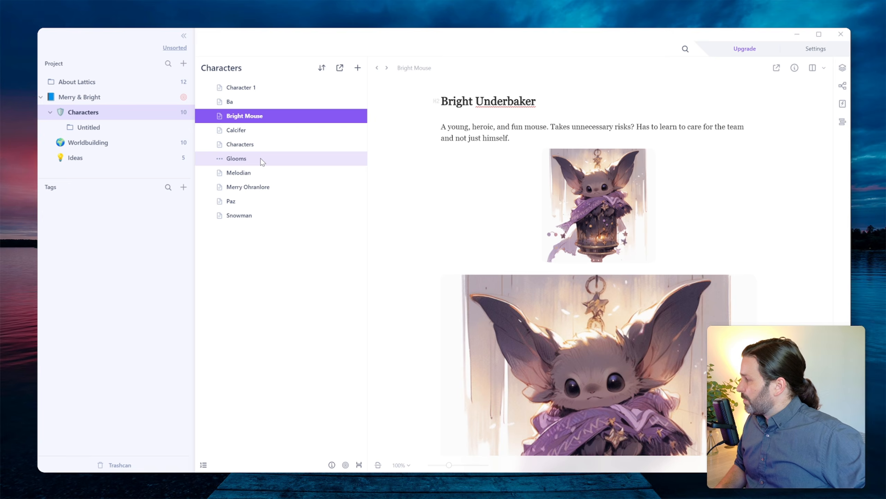
left_click(83, 112)
left_click(88, 127)
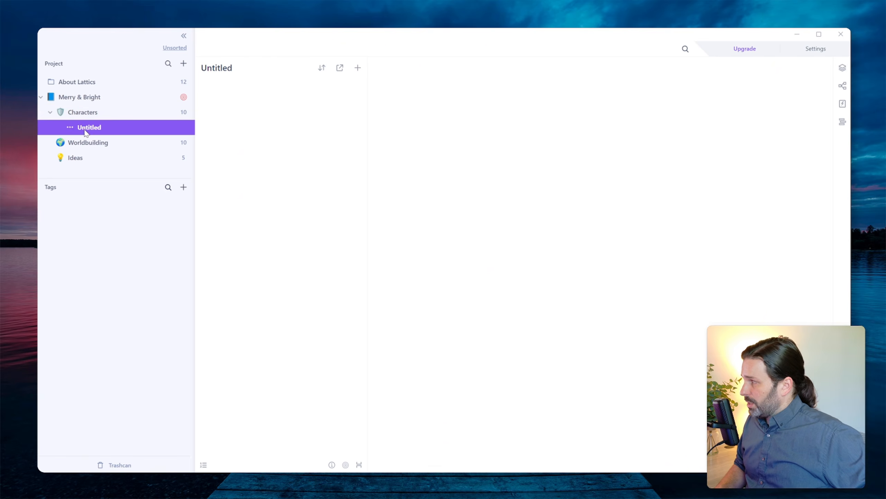
- Browse the Worldbuilding and Ideas folders of the Merry & Bright project, open the Gloomshade note, and return to the Characters folder
left_click(93, 147)
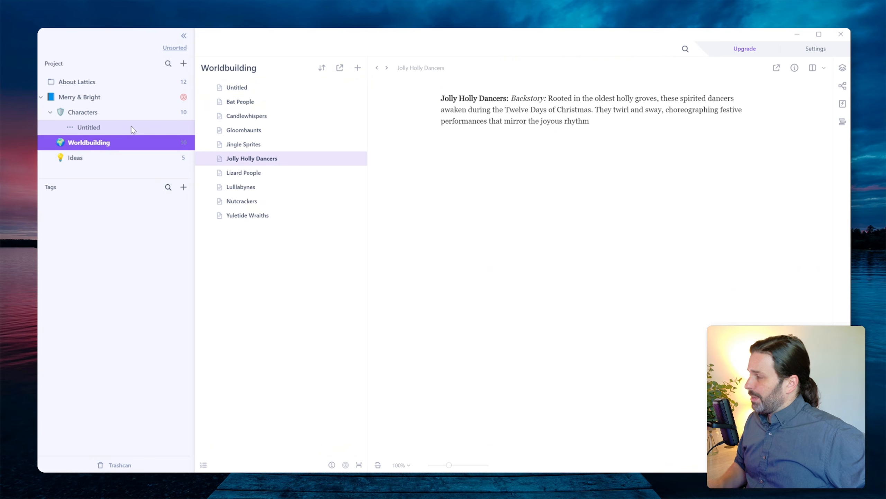
left_click(84, 161)
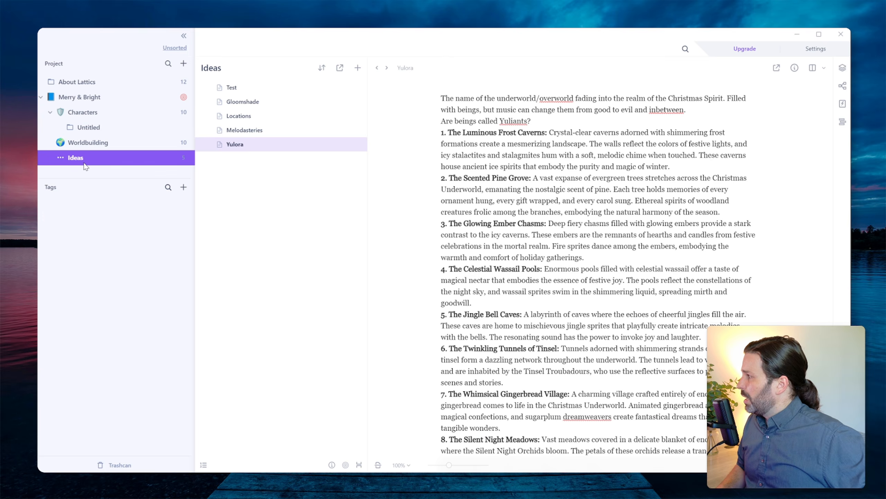
left_click(244, 134)
left_click(250, 101)
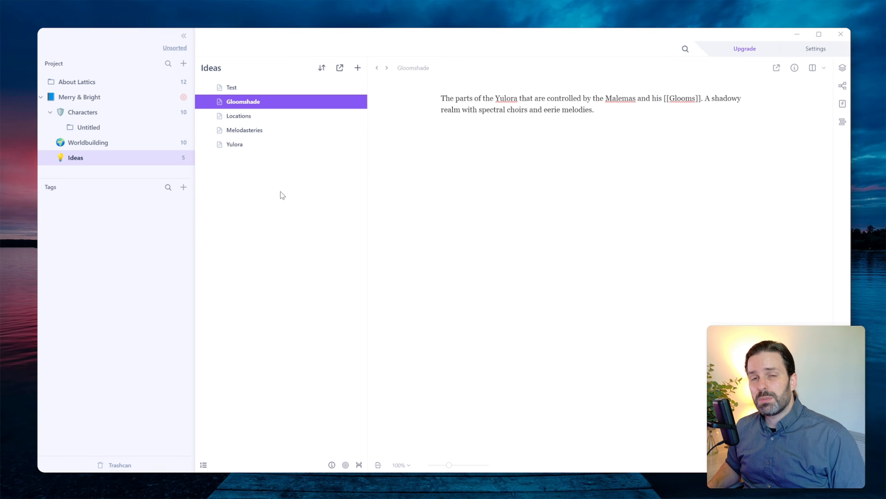
left_click(104, 116)
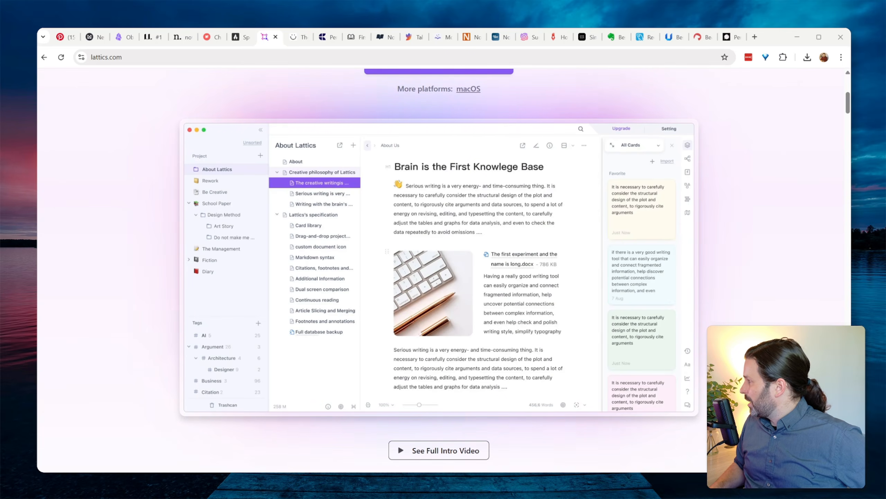
- Switch to the Lattics website and review its creative writing headline, feature summary and app preview
scroll(443, 268, "up", 8)
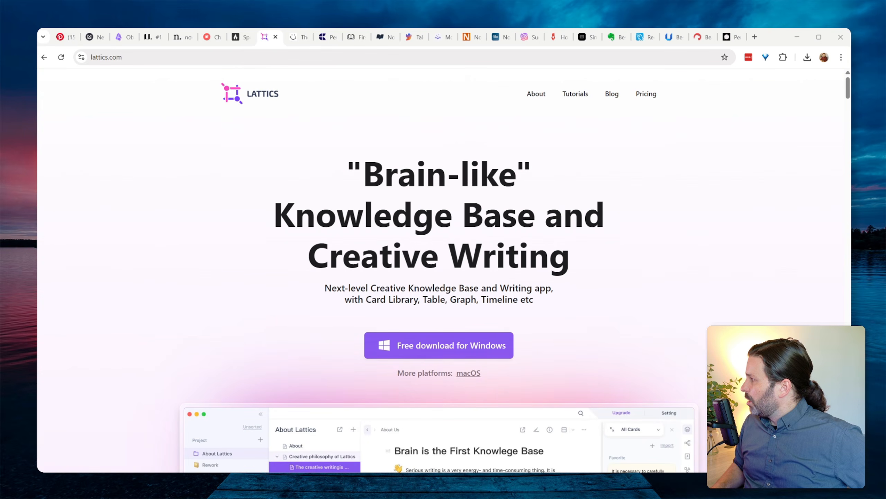
left_click_drag(308, 255, 571, 264)
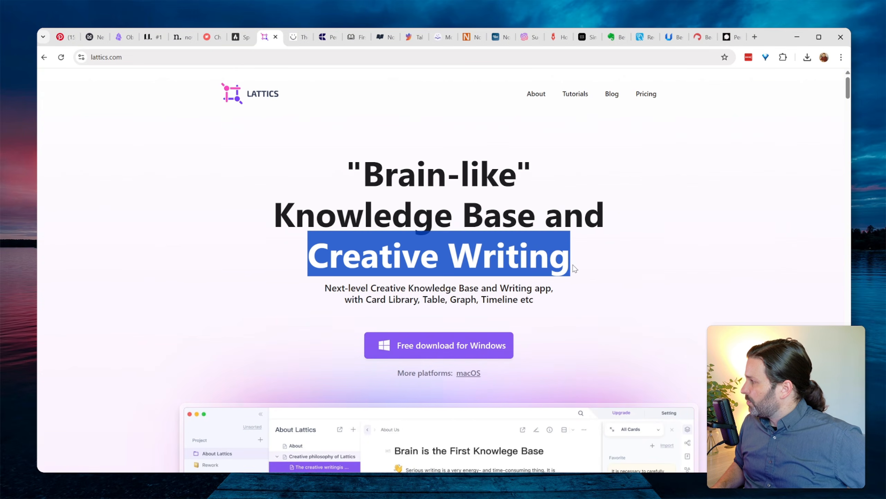
left_click(323, 272)
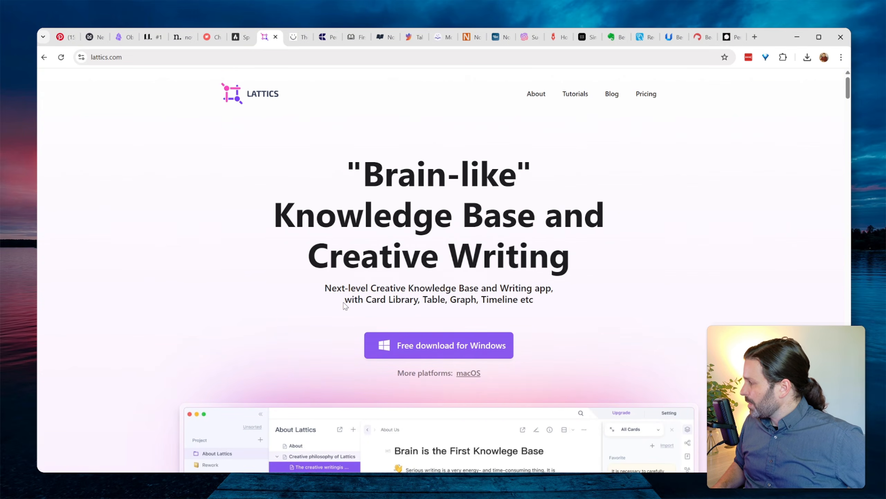
double_click(369, 298)
scroll(369, 298, "down", 5)
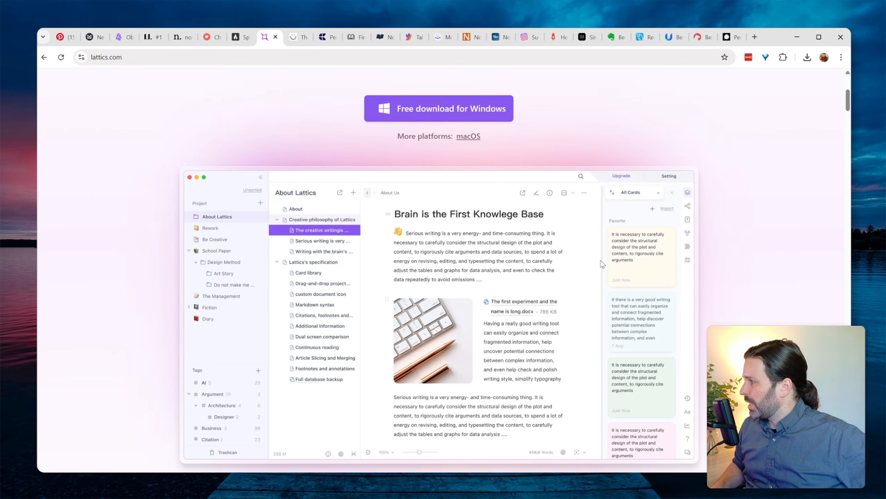
- Switch to the Anytype website and look through its introduction and the One app for many use cases
left_click(295, 37)
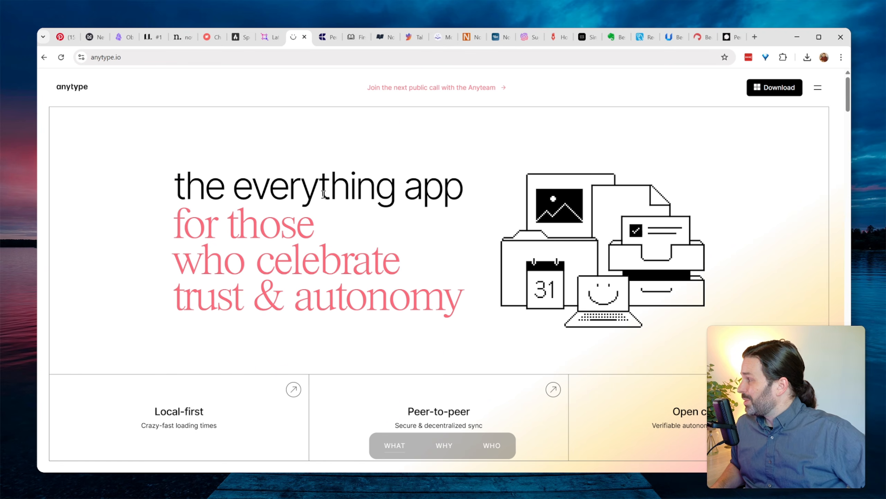
scroll(325, 196, "down", 15)
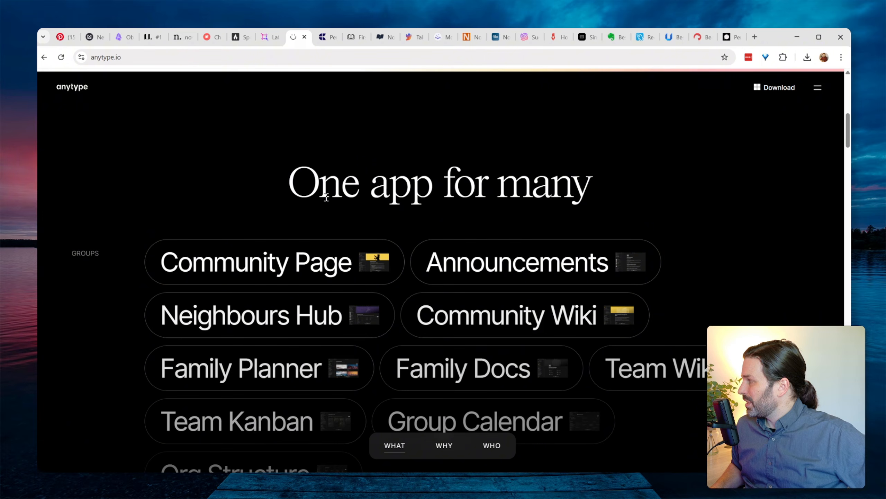
scroll(337, 238, "down", 6)
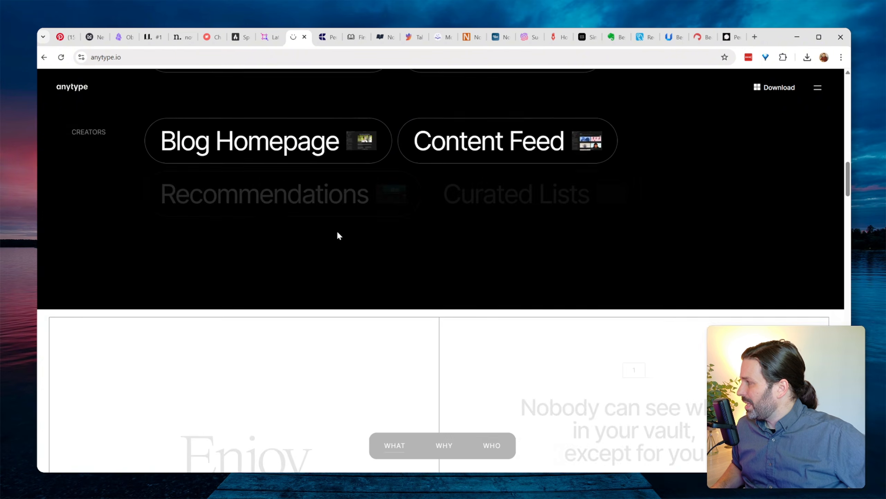
scroll(337, 231, "up", 7)
scroll(335, 235, "up", 5)
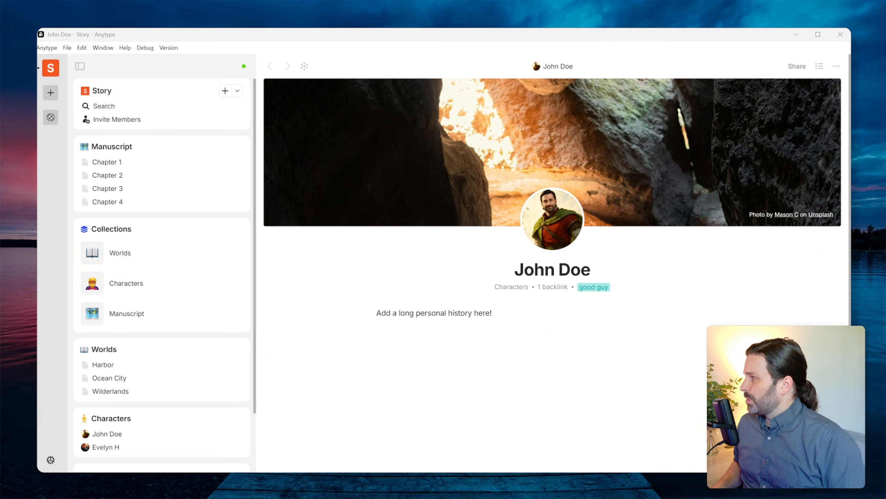
- Switch to the Anytype app and look through the manuscript chapters of the Story space, ending on Chapter 1
left_click(51, 70)
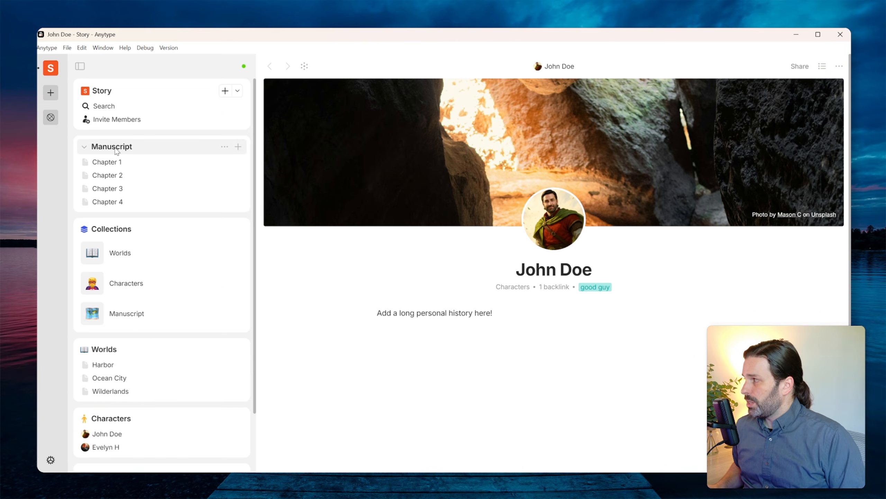
left_click(120, 164)
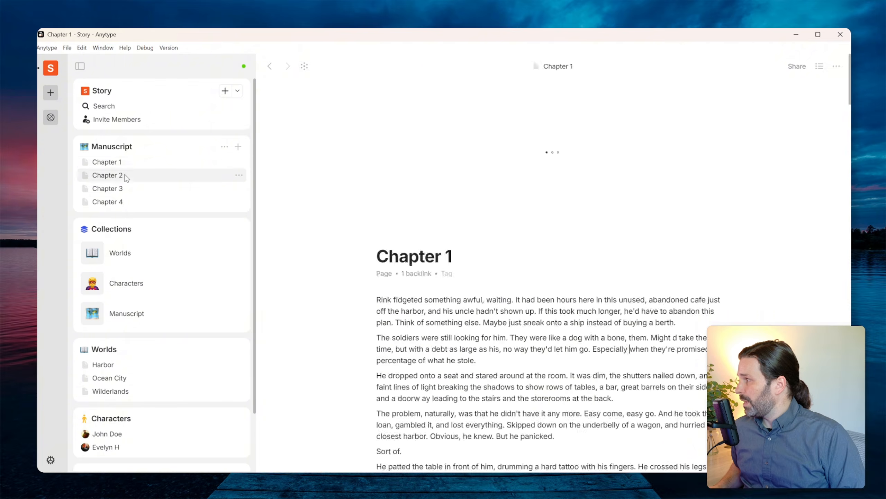
left_click(127, 177)
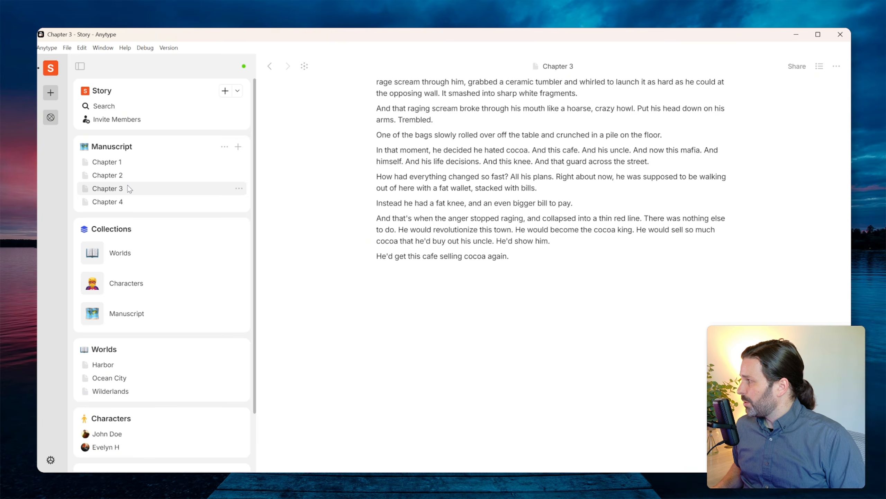
left_click(132, 201)
left_click(129, 163)
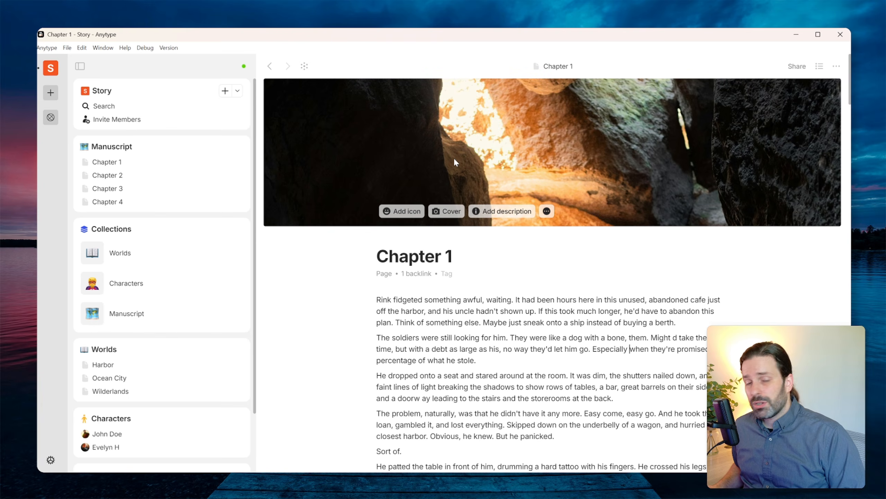
- Add a smiling face emoji as the icon of the Chapter 1 page
left_click(401, 212)
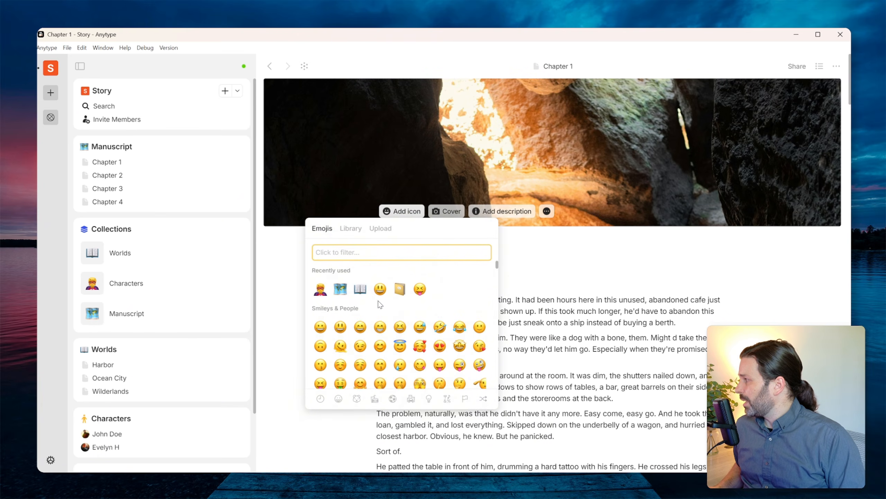
left_click(380, 288)
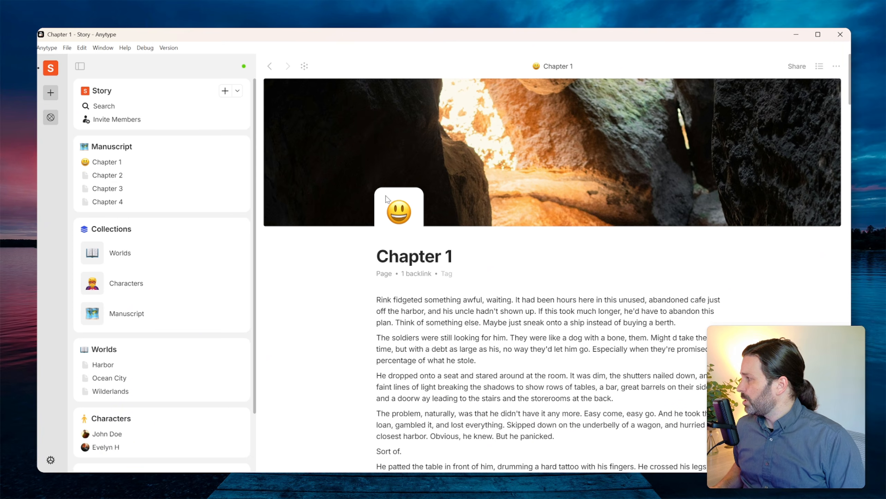
mouse_move(501, 190)
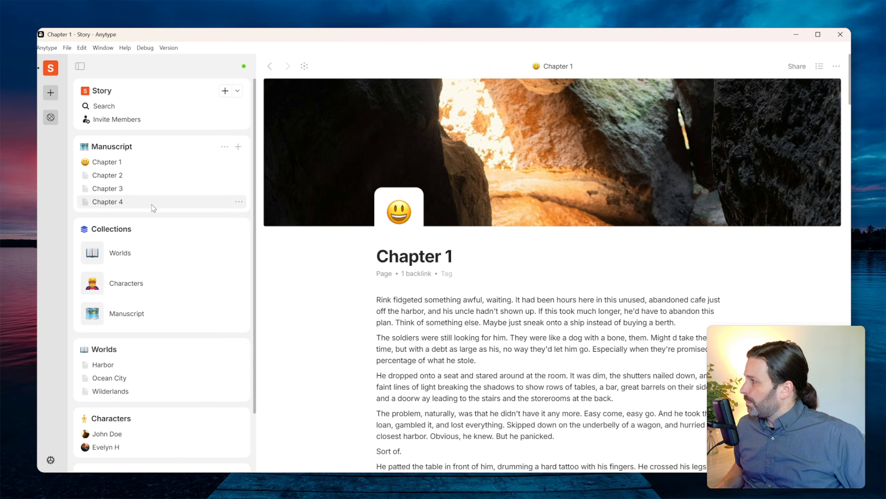
- Add a new page to the Manuscript collection and title it Chapter 5
left_click(240, 147)
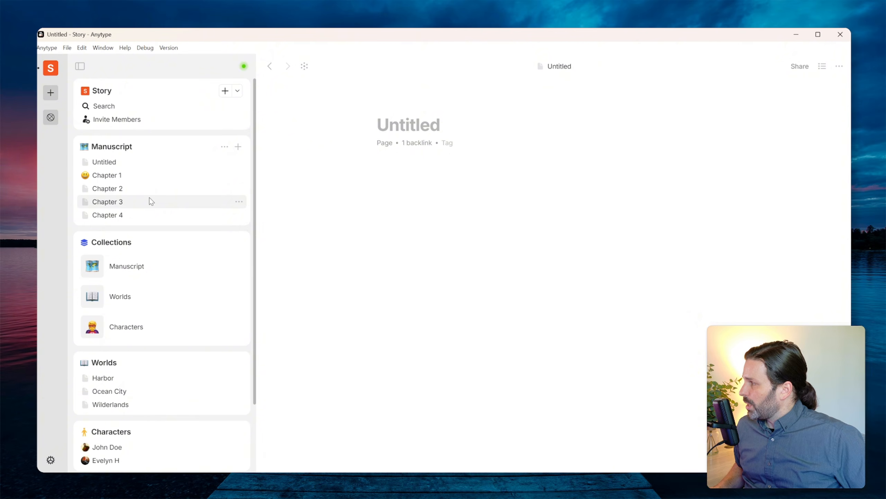
mouse_move(424, 126)
type("Cha")
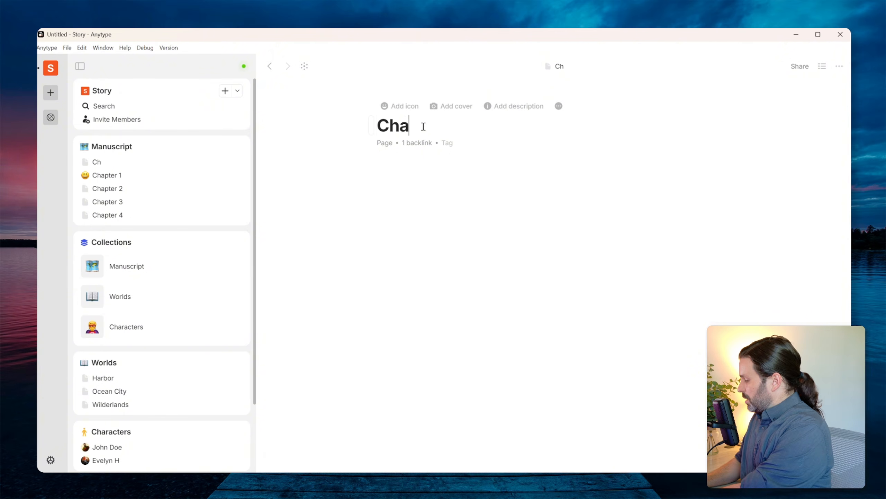
type("pter 5")
key("Return")
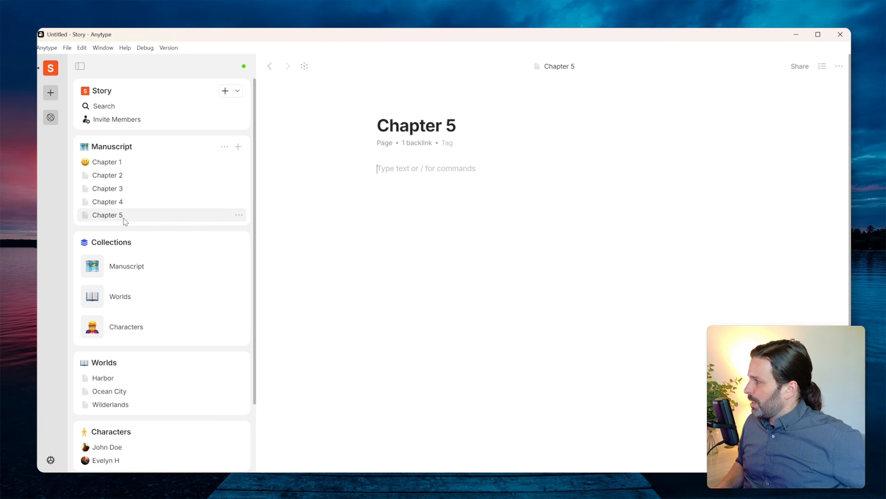
- Open the Collections overview, check the template setting for new objects, and create a new unnamed collection
left_click(125, 246)
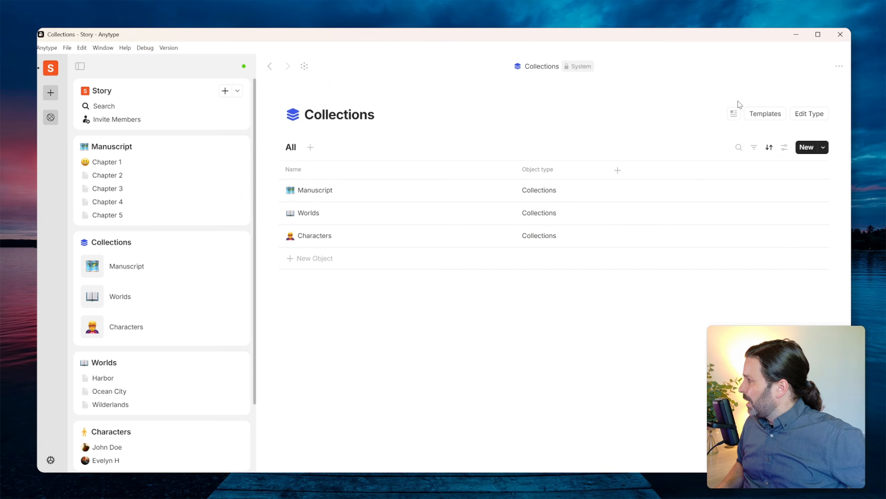
left_click(824, 148)
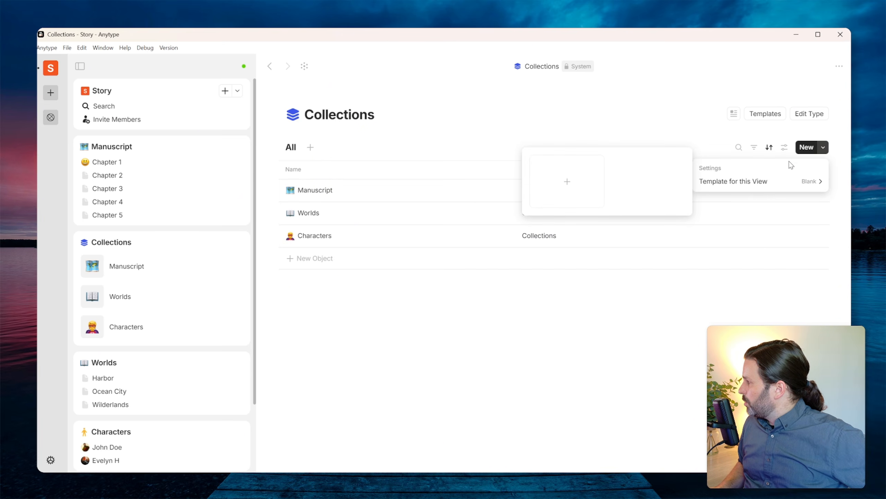
left_click(806, 148)
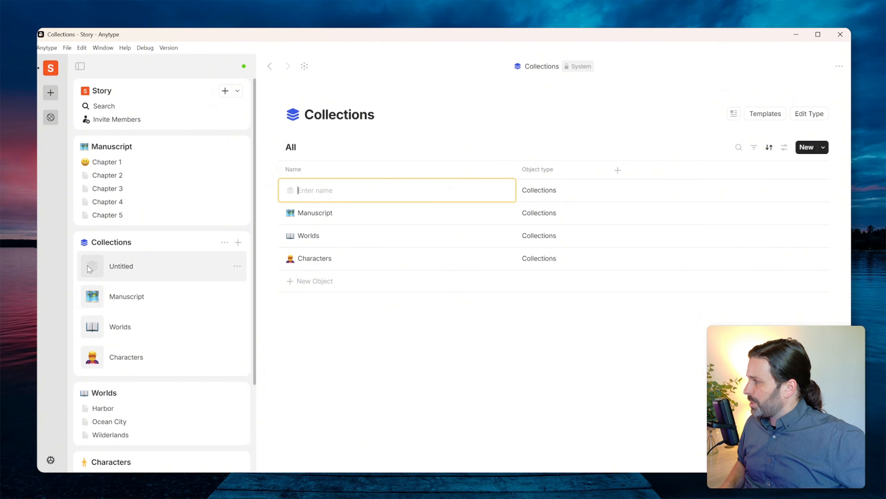
- Try the compact list appearance for the Collections widget, and restore its list appearance with large icons
left_click(224, 242)
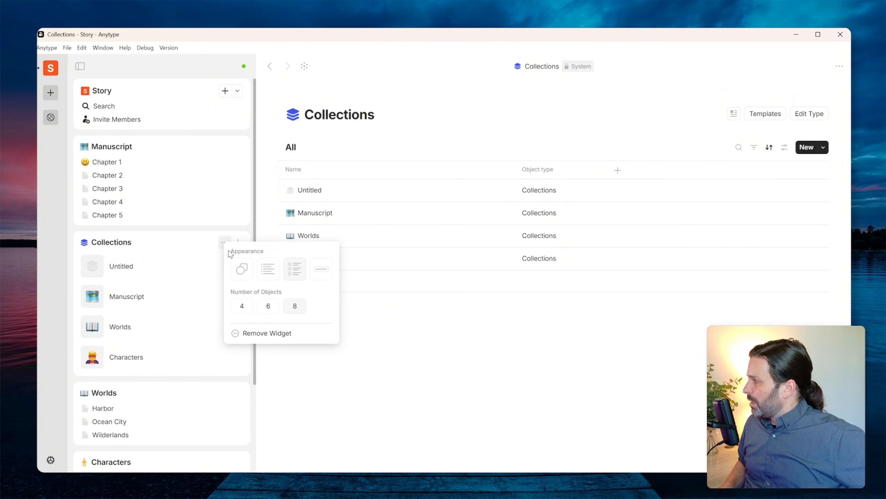
left_click(264, 265)
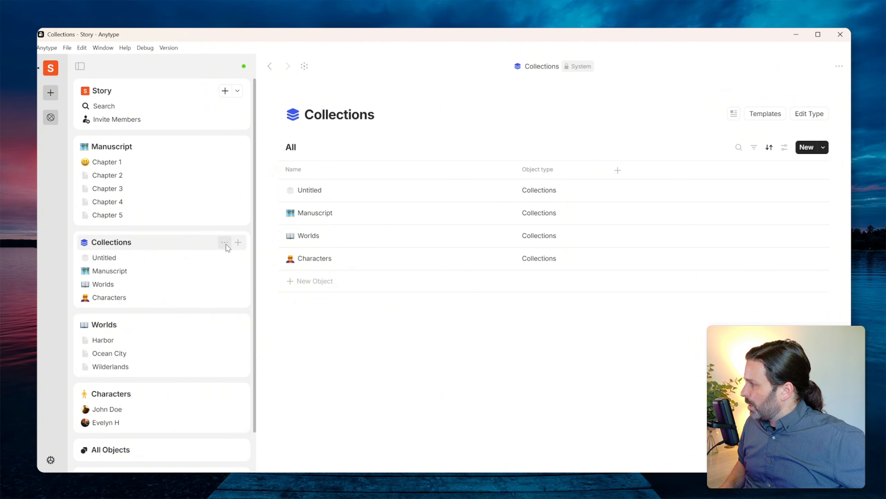
left_click(224, 242)
left_click(296, 271)
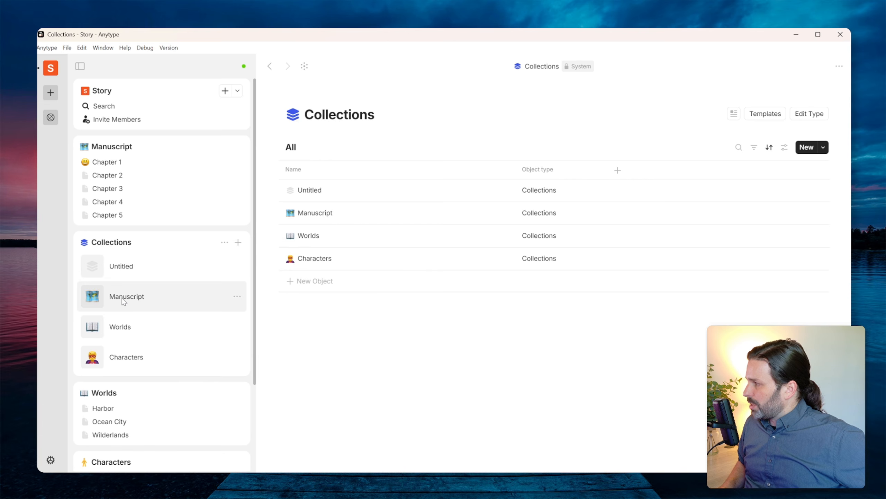
- Open the Harbor page from the Worlds collection and add an open book emoji as its icon
left_click(121, 326)
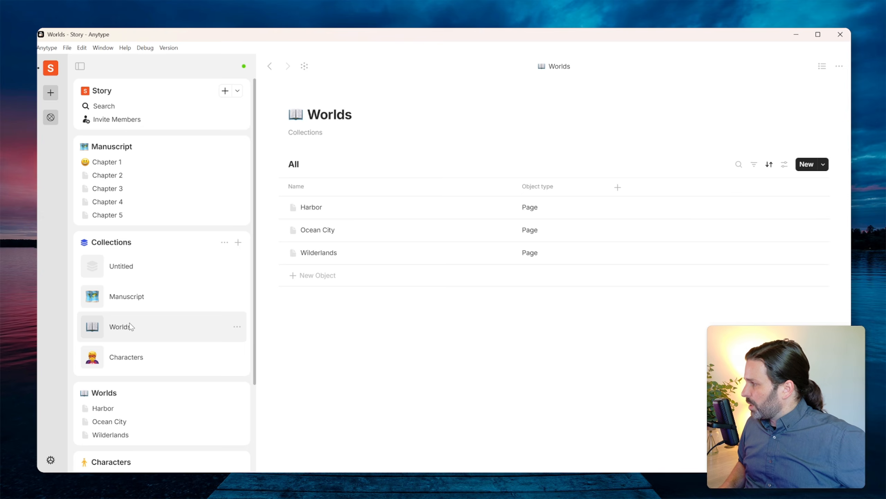
left_click(350, 209)
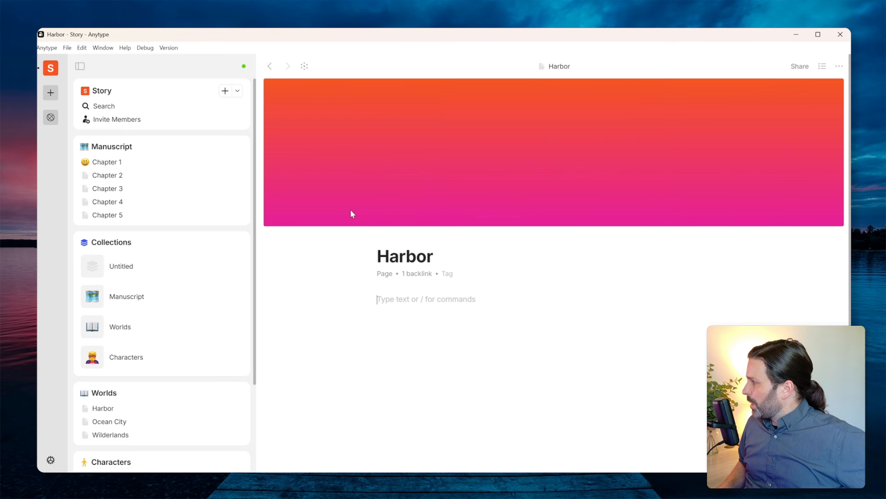
left_click(402, 210)
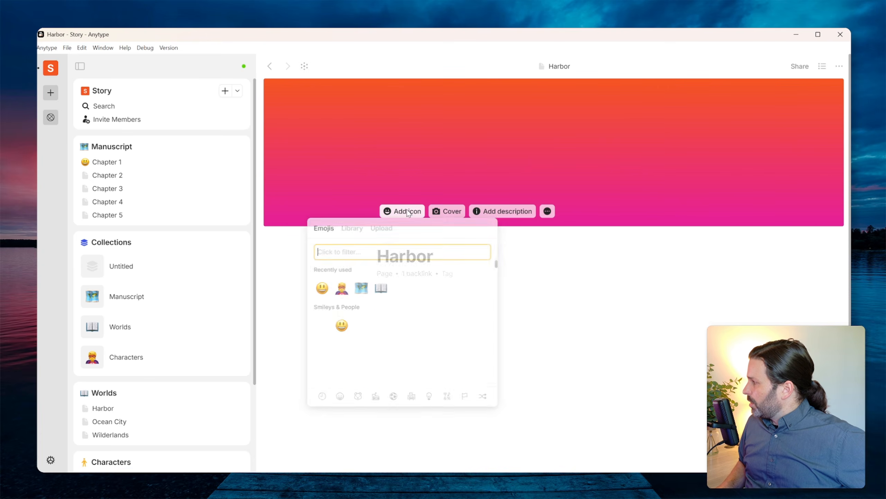
left_click(381, 289)
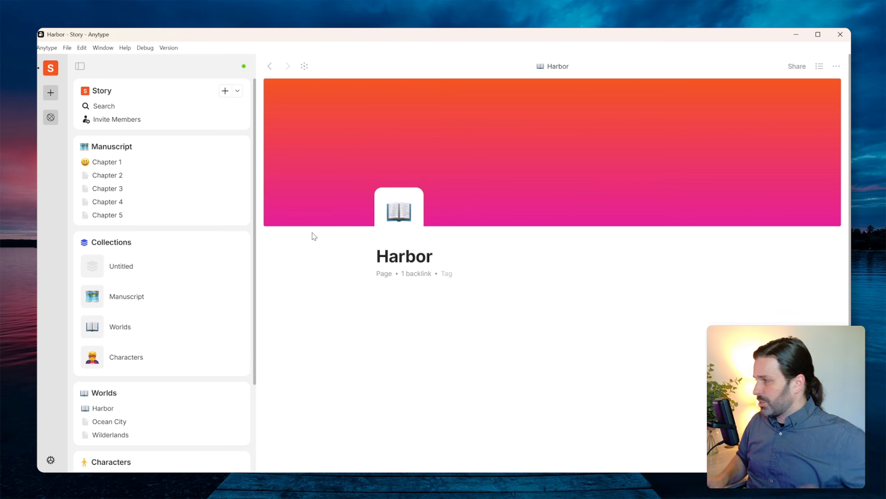
- Open the Characters collection and view the page of the character tagged good guy
left_click(150, 330)
left_click(181, 361)
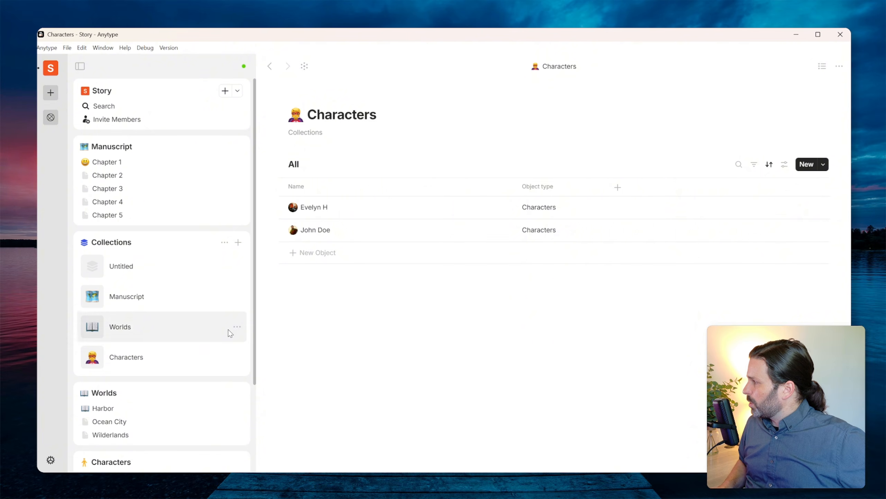
left_click(376, 229)
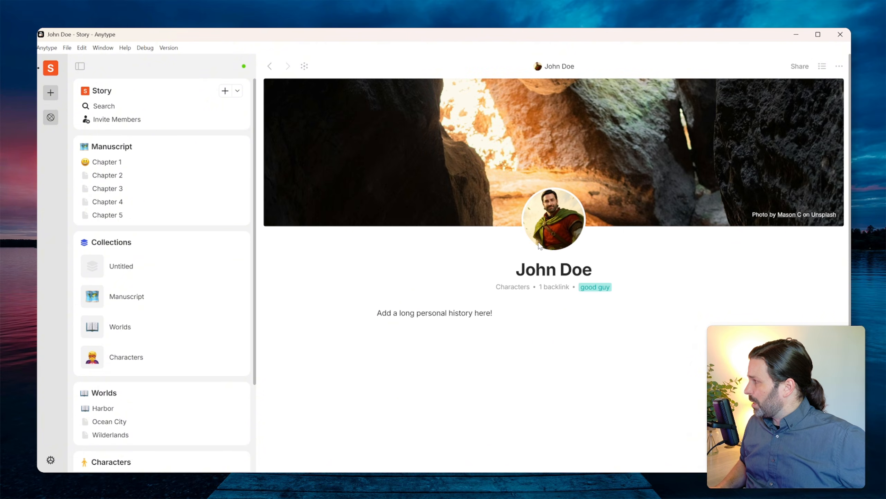
mouse_move(532, 199)
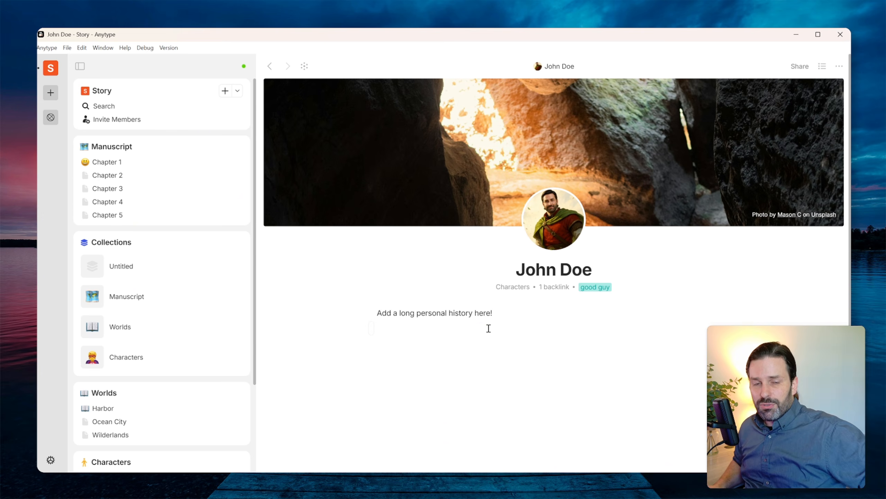
- Open the untagged character's page from the Characters collection and write "Right in here" in its body
left_click(172, 358)
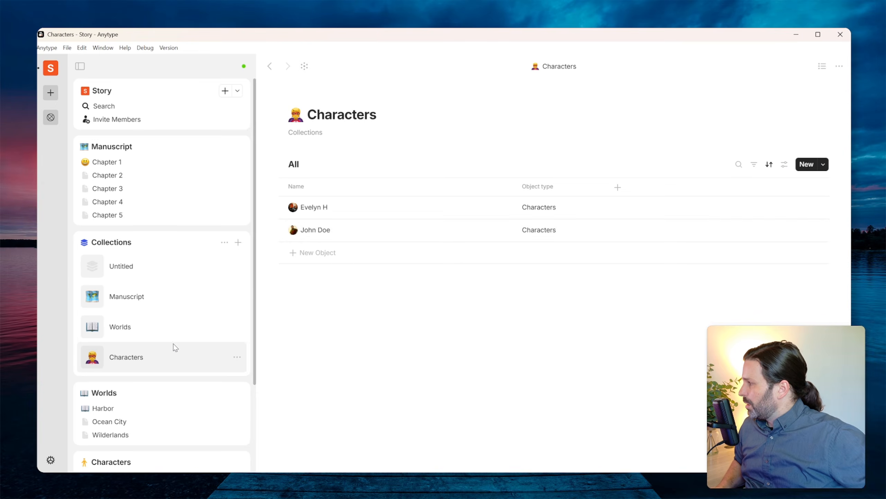
left_click(352, 210)
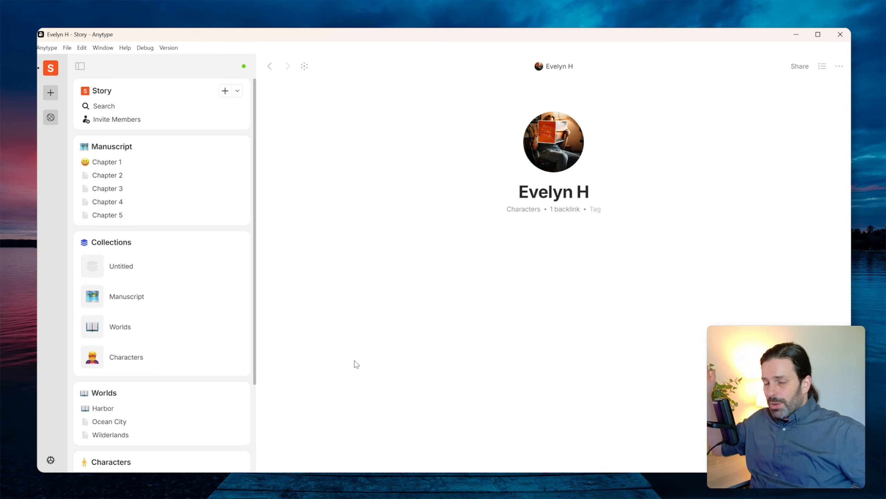
left_click(546, 282)
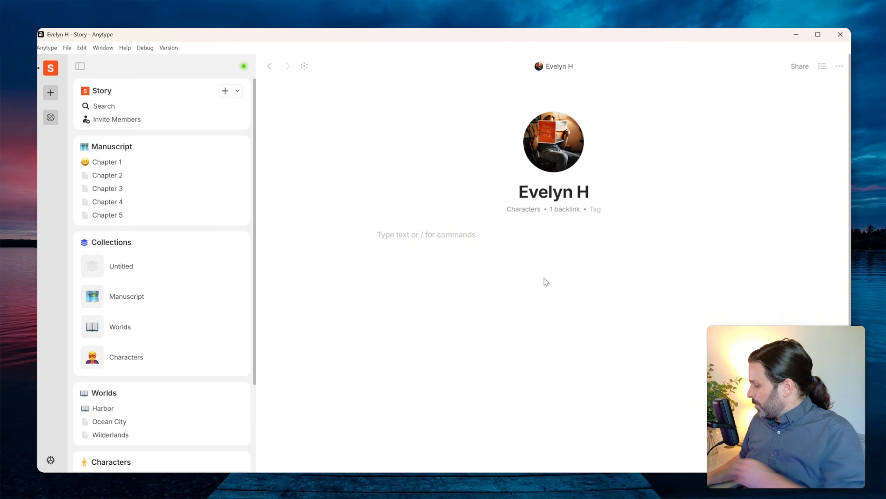
type("Right in here")
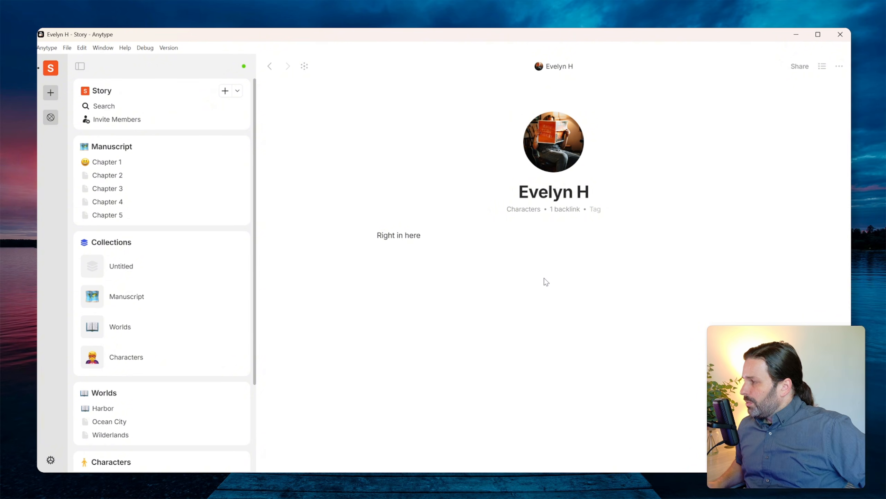
- Open the Worlds collection and collapse the Worlds and Characters widgets
scroll(183, 357, "down", 3)
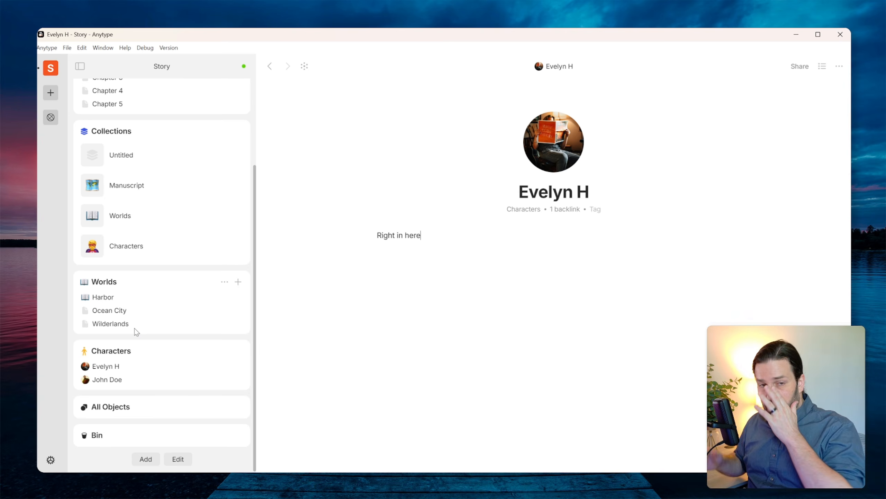
left_click(152, 282)
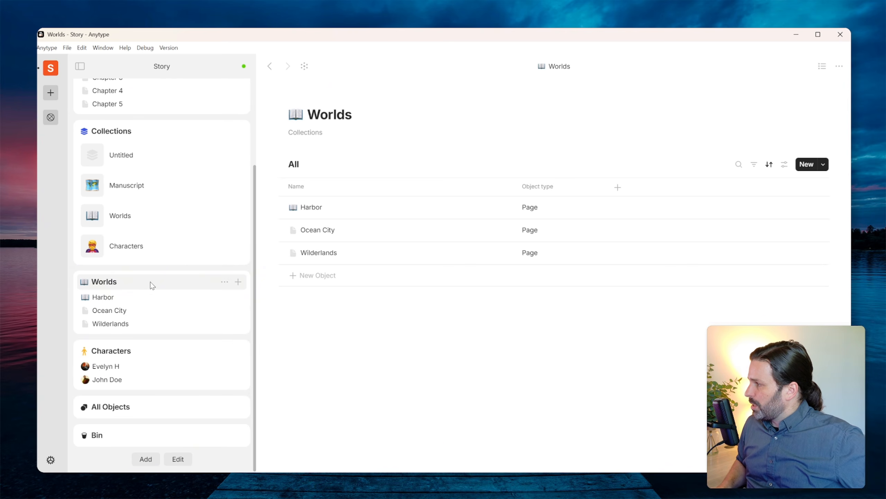
left_click(83, 284)
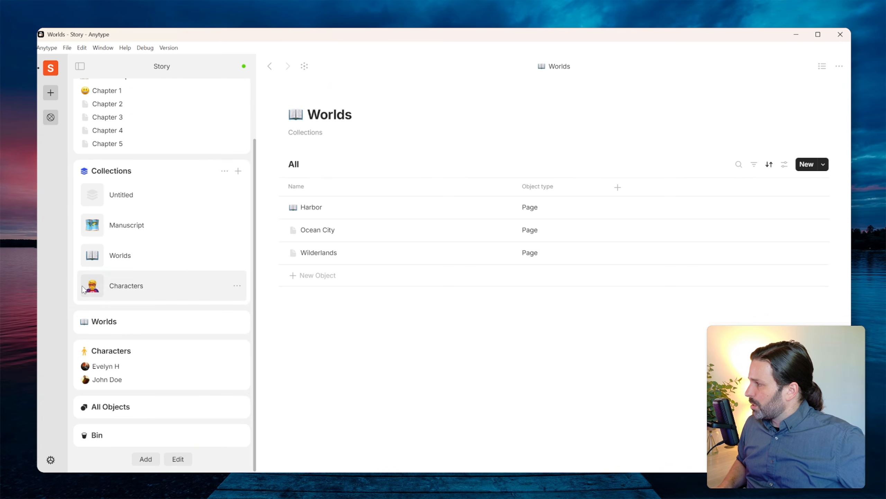
left_click(84, 350)
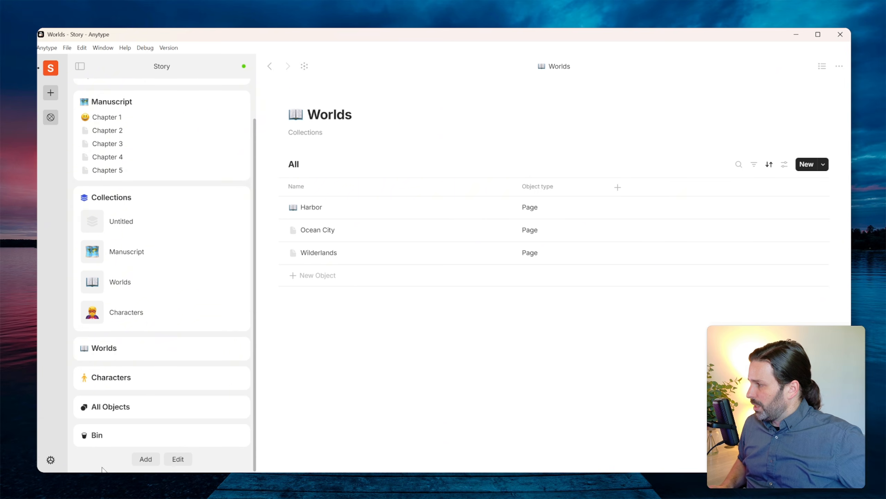
- Browse the pages listed under All Objects and return to the space's widgets
left_click(113, 408)
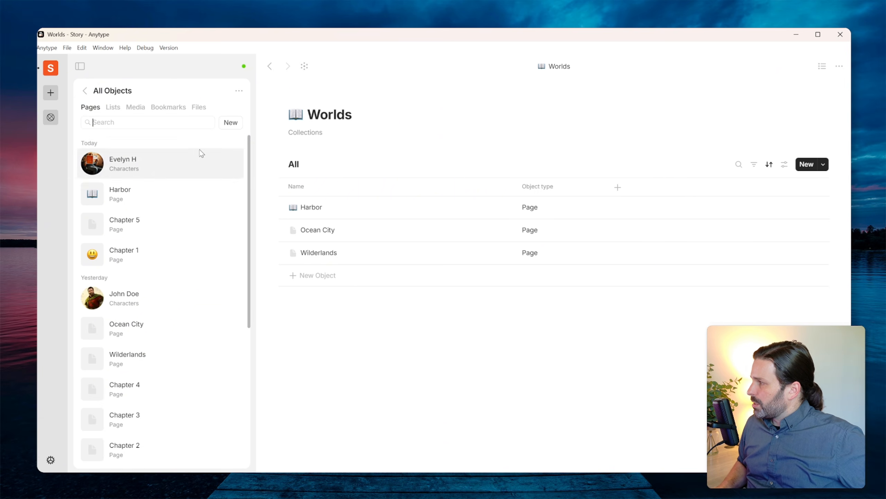
scroll(239, 239, "down", 7)
scroll(239, 352, "up", 7)
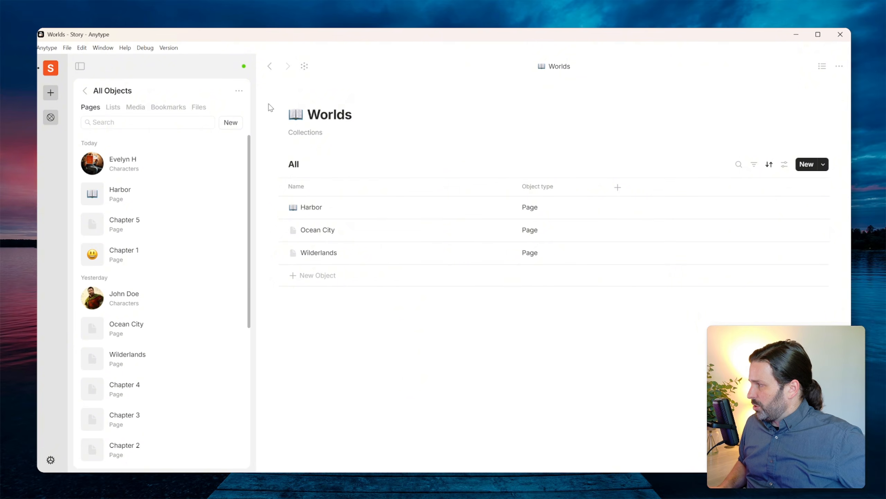
left_click(85, 91)
- Open the Manuscript collection and move Chapter 2 between Chapter 4 and Chapter 5
left_click(112, 146)
mouse_move(283, 229)
left_mouse_down()
mouse_move(287, 276)
mouse_move(283, 245)
left_mouse_up()
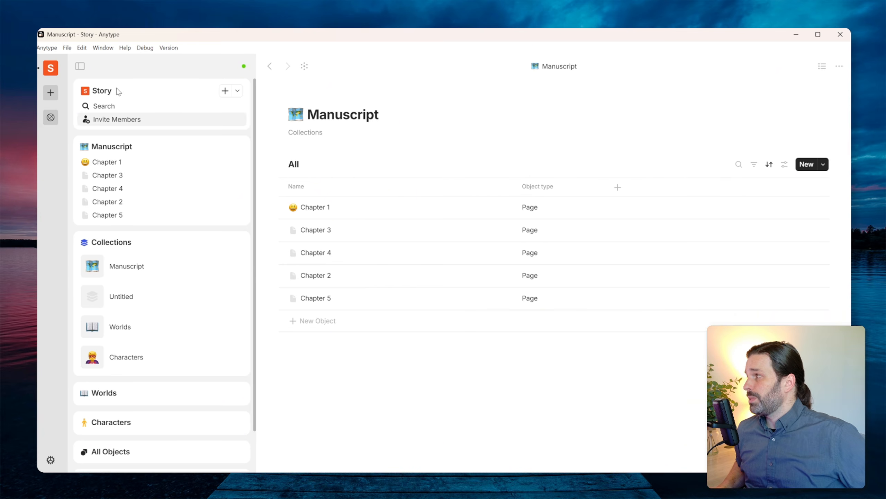
- Create a space named New Book from scratch and return to the Story space
left_click(51, 93)
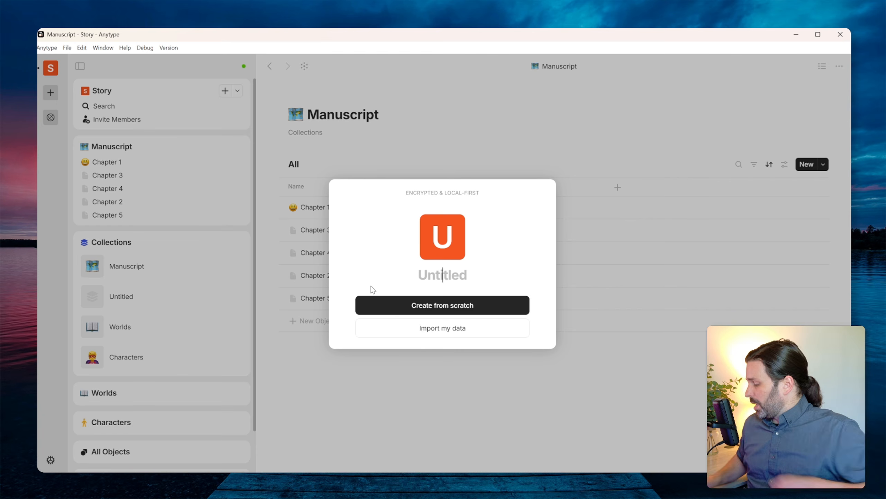
type("New Book")
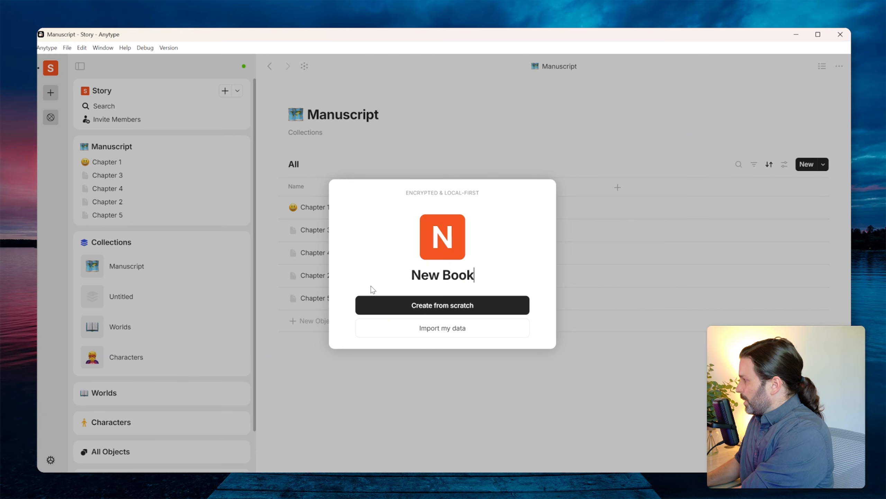
left_click(420, 305)
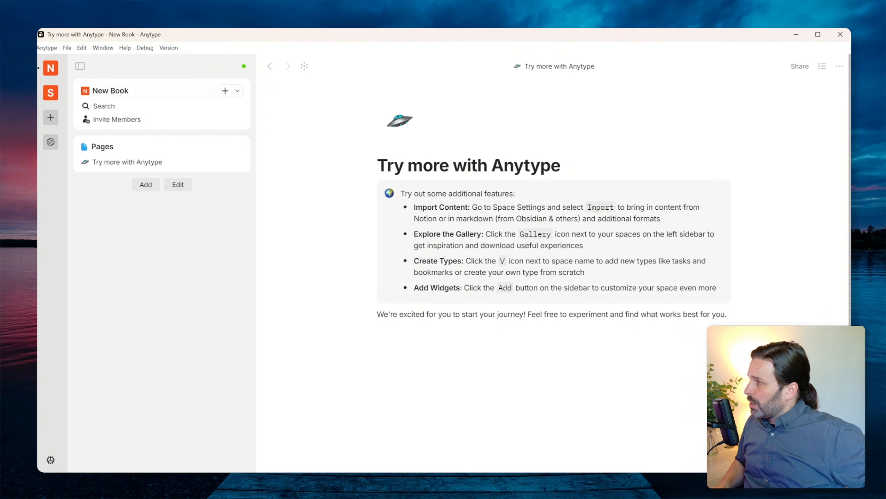
left_click(50, 93)
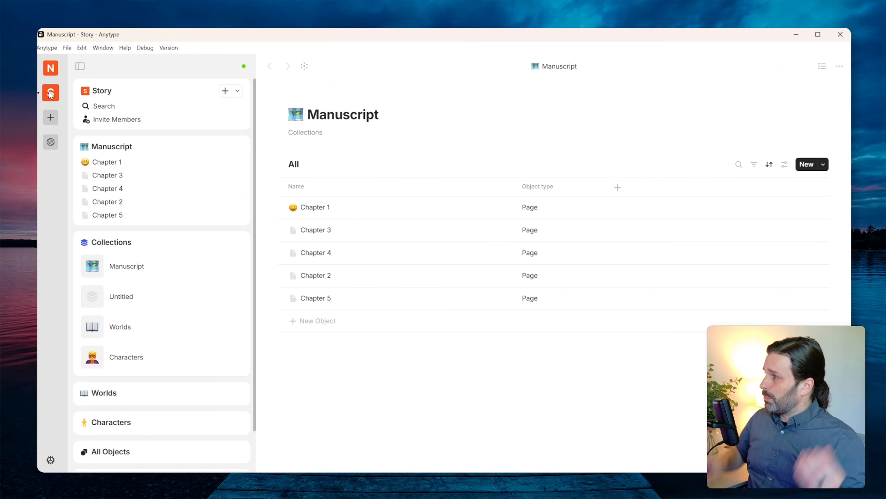
left_click(51, 76)
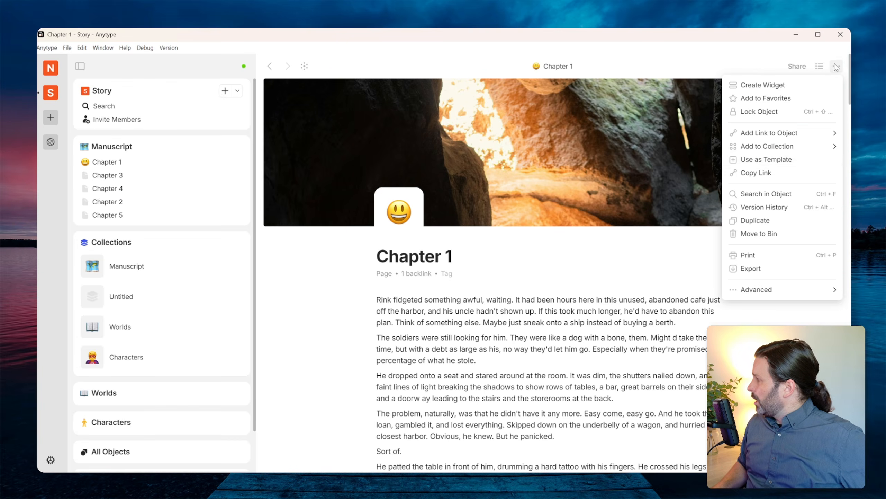
- View the export options for the Chapter 1 page and cancel the export
left_click(762, 273)
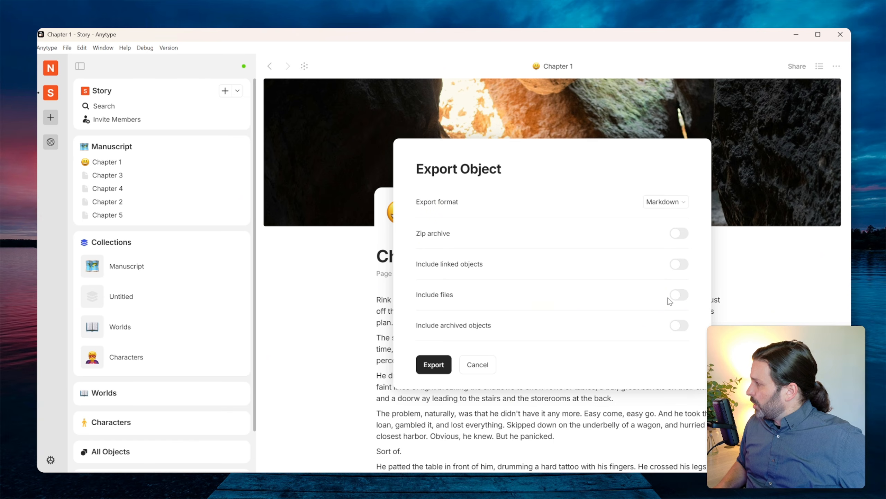
left_click(484, 366)
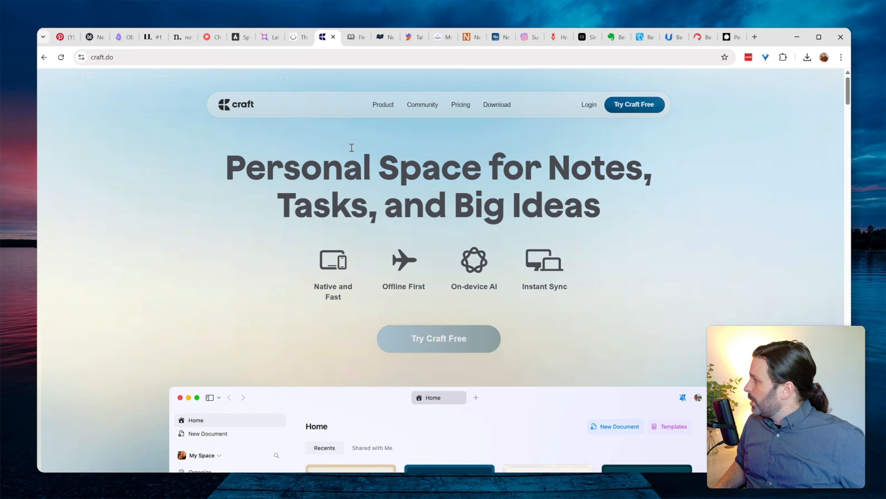
- Examine the Craft home page, including its app preview, Readwise sync and writing experience sections
scroll(234, 288, "down", 5)
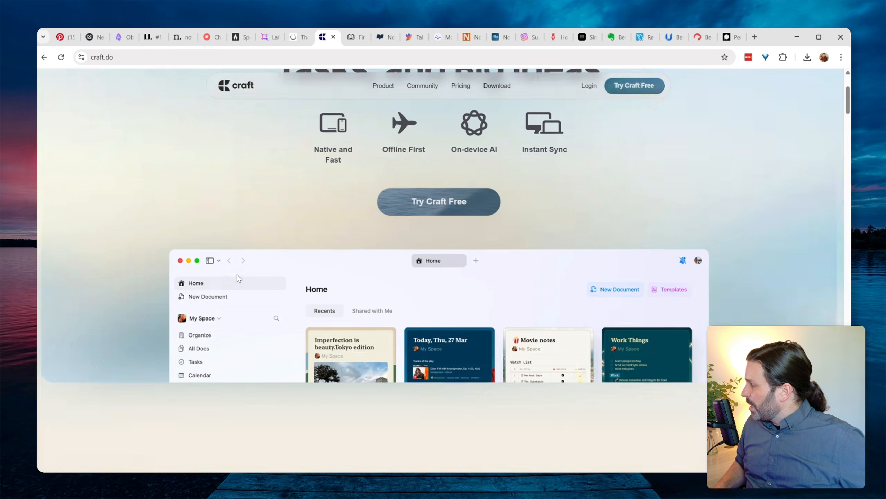
scroll(184, 321, "up", 3)
scroll(185, 321, "up", 4)
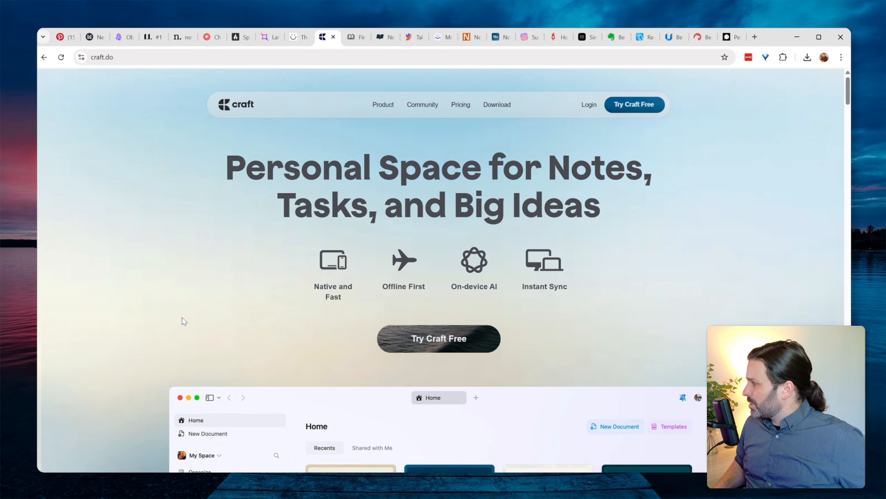
scroll(193, 314, "down", 5)
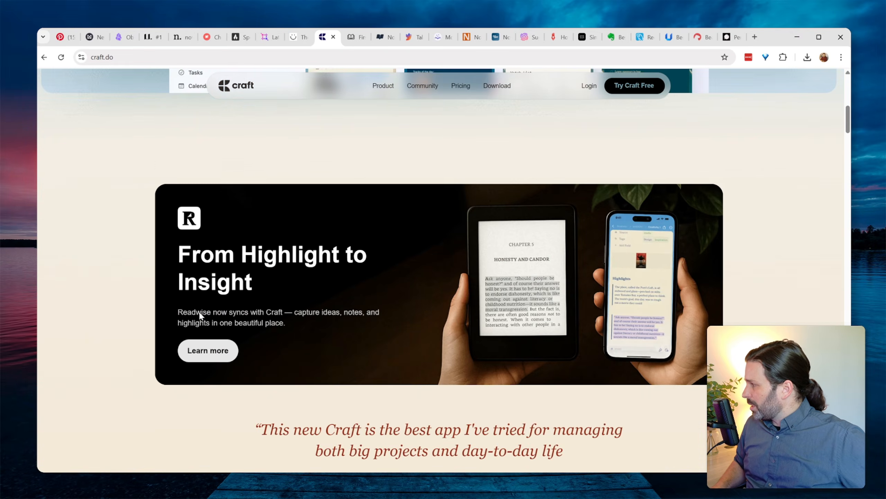
scroll(131, 323, "down", 10)
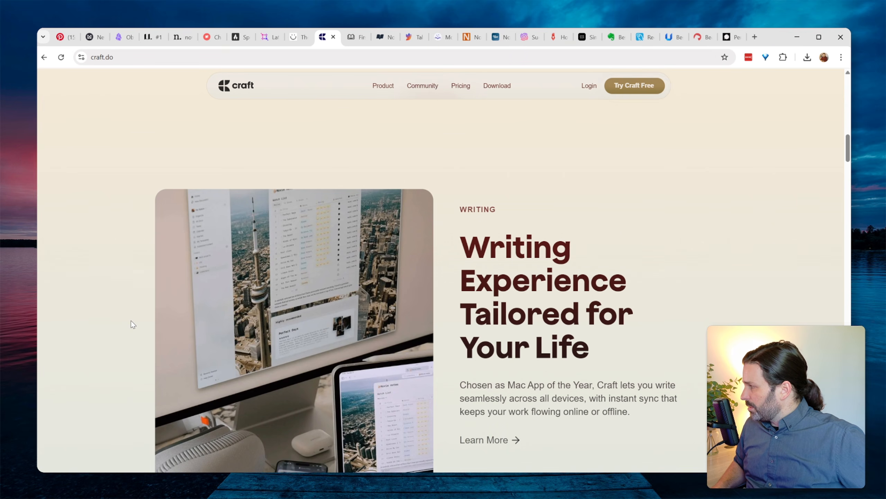
scroll(334, 379, "down", 5)
scroll(333, 379, "up", 15)
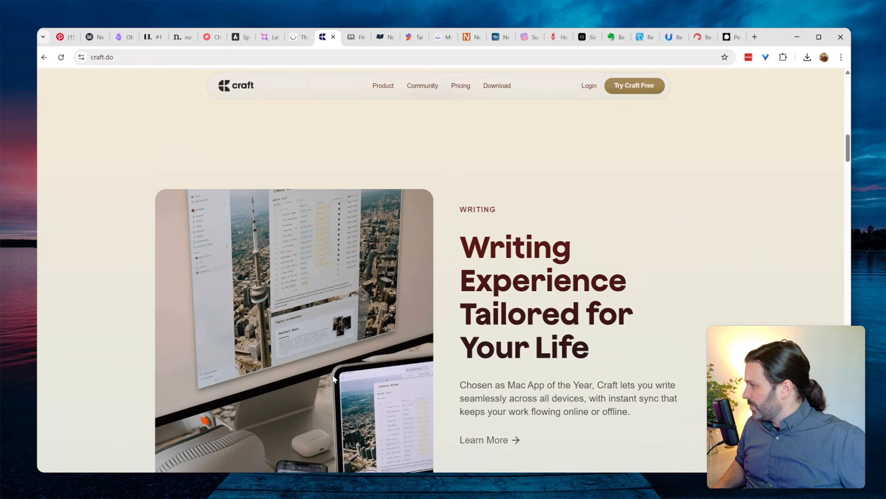
scroll(333, 375, "up", 10)
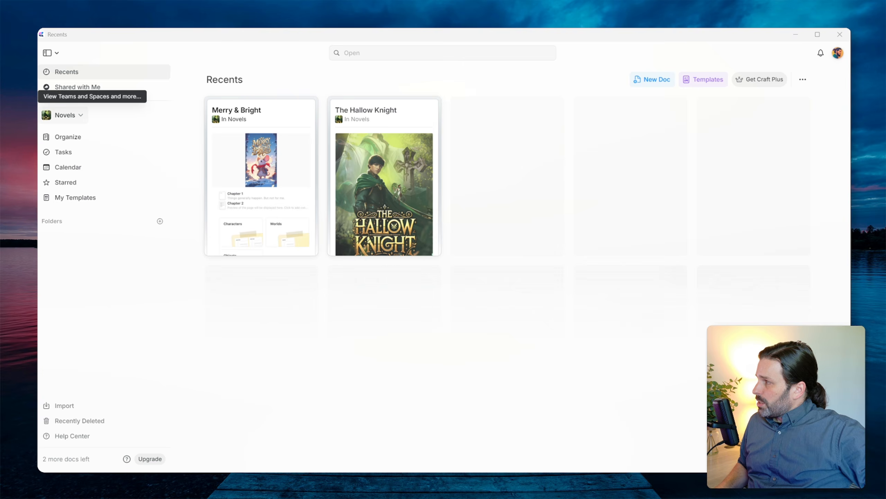
- View the space options for Novels in Craft, and open the Merry & Bright document to look over its chapters and cards
left_click(68, 117)
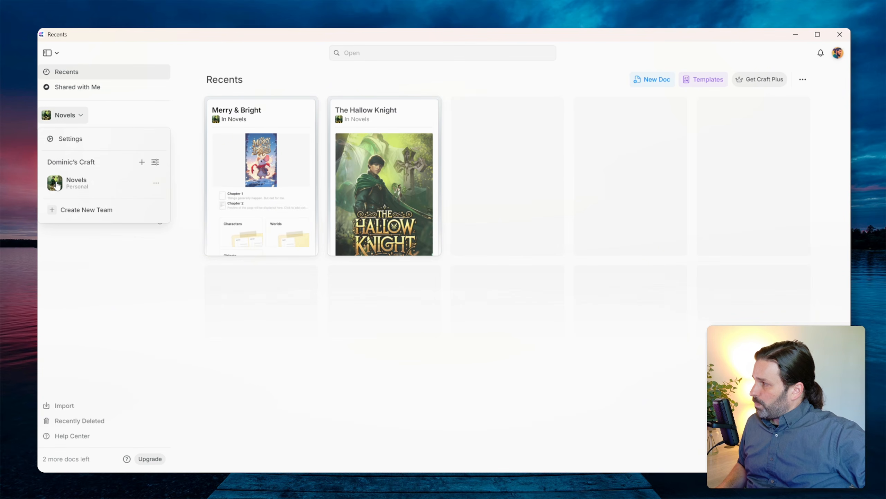
left_click(95, 266)
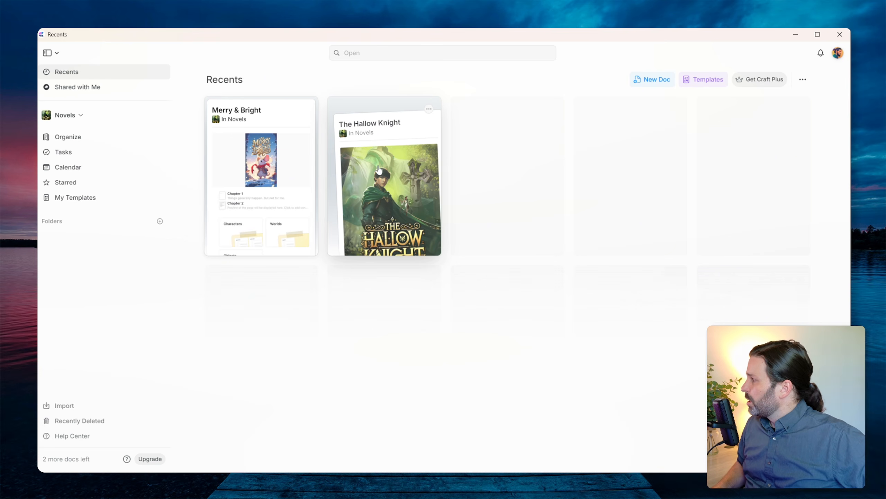
left_click(268, 237)
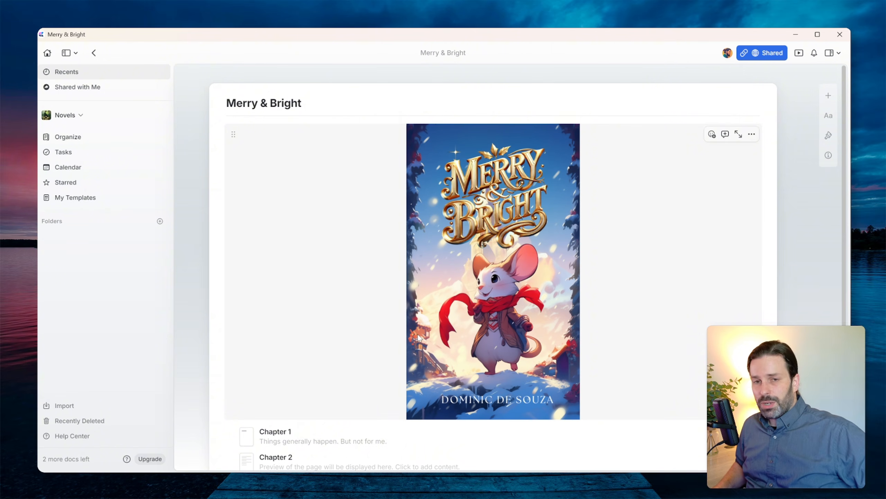
scroll(419, 336, "down", 5)
scroll(426, 334, "up", 5)
scroll(426, 336, "down", 5)
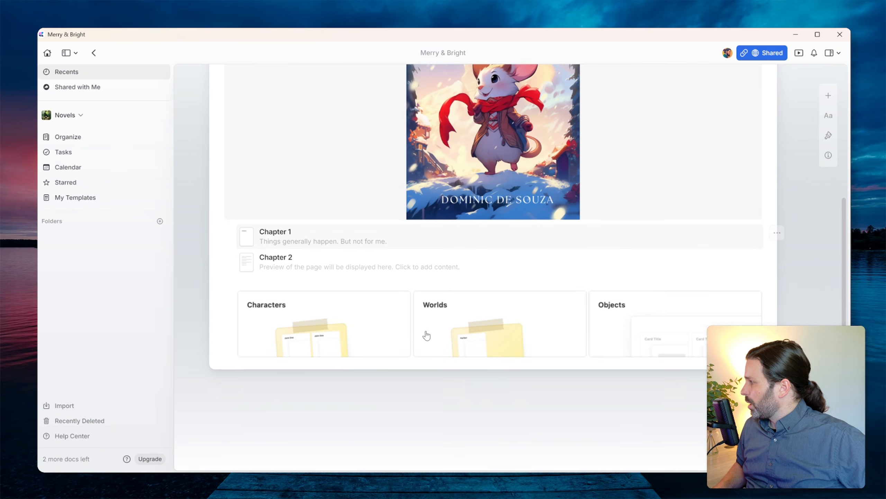
- Open Chapter 1 of Merry & Bright and add two blank lines after its text
left_click(309, 234)
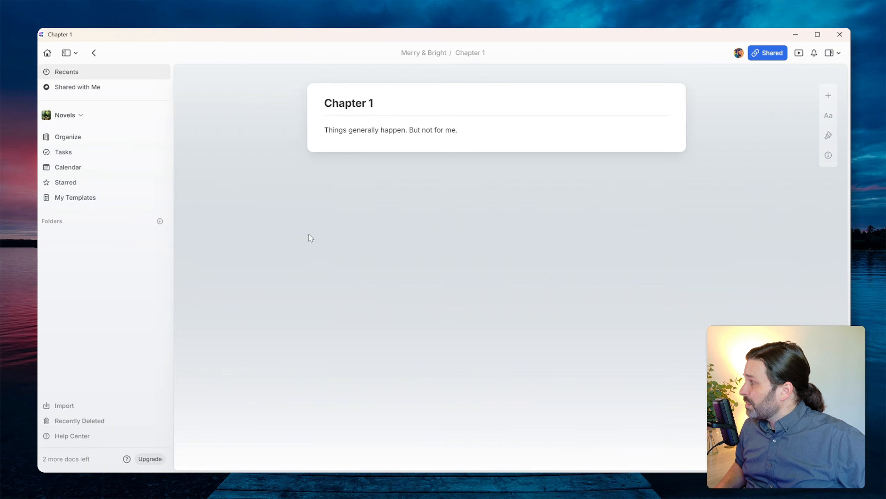
left_click(470, 130)
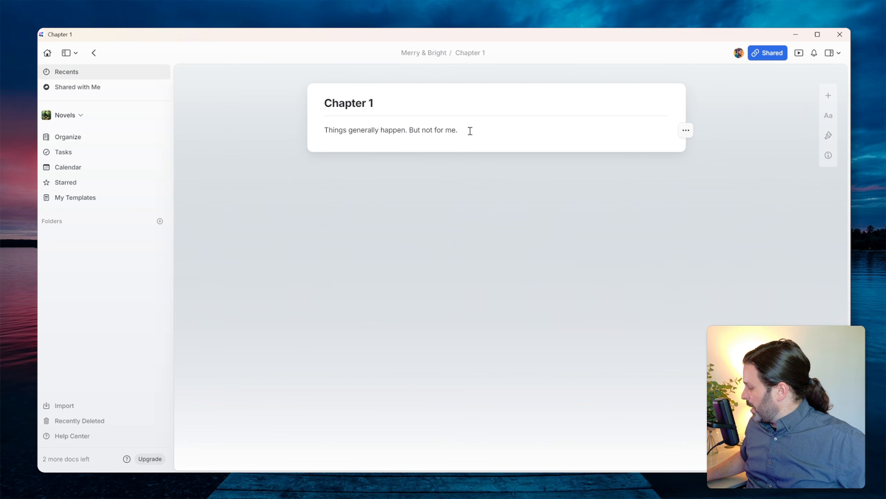
key("Return")
key("Return")
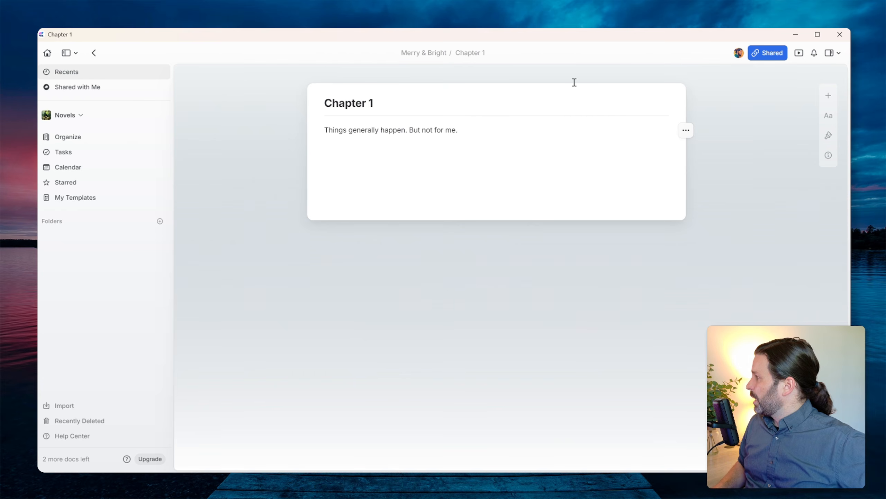
- Look over the Insert, Format and Style options for the Chapter 1 page
left_click(839, 56)
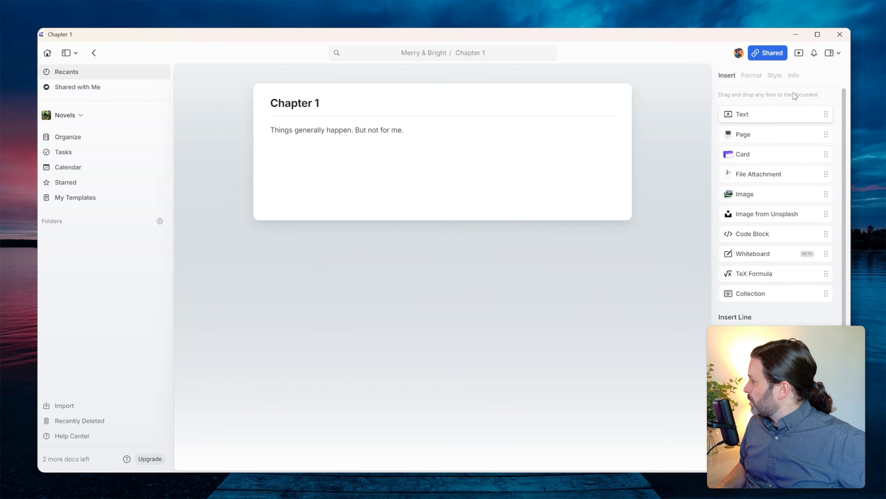
left_click(751, 75)
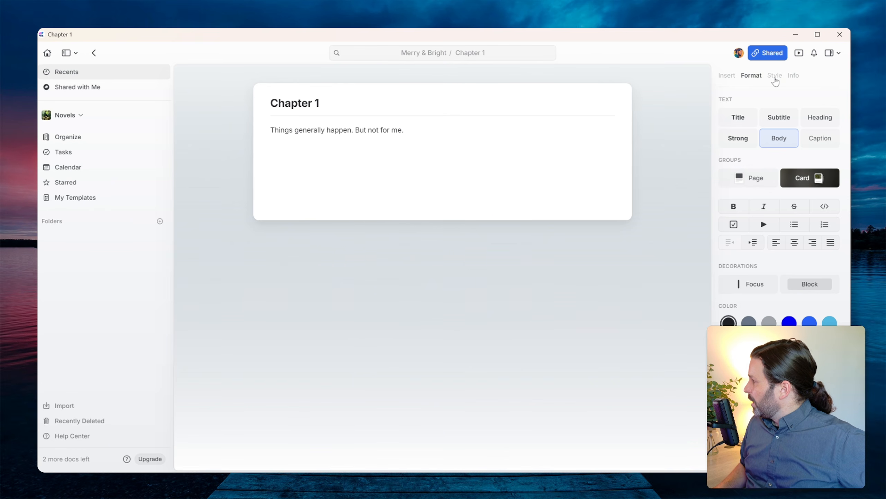
left_click(774, 76)
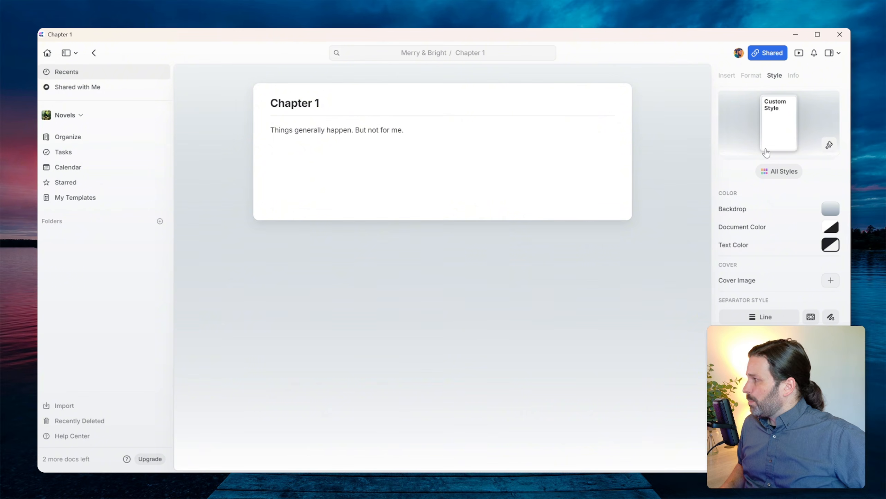
- Try removing Chapter 1's backdrop and try the pink and yellow abstract image as its backdrop
left_click(834, 209)
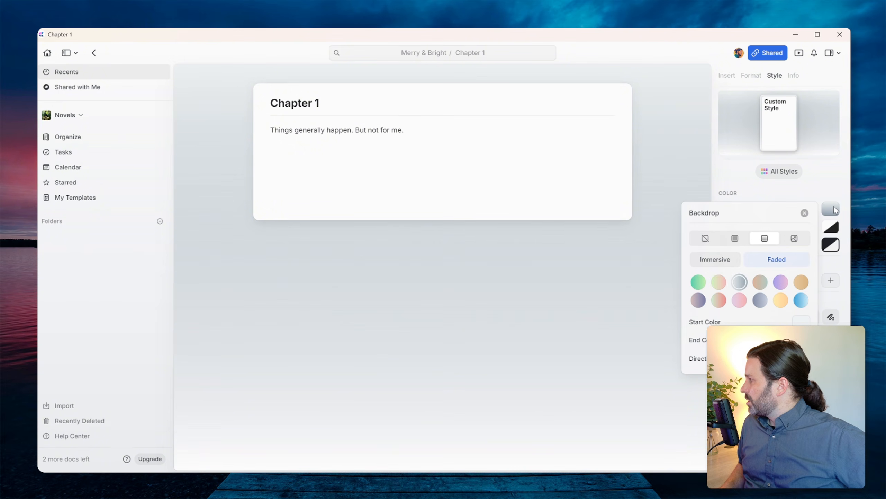
left_click(705, 238)
left_click(795, 239)
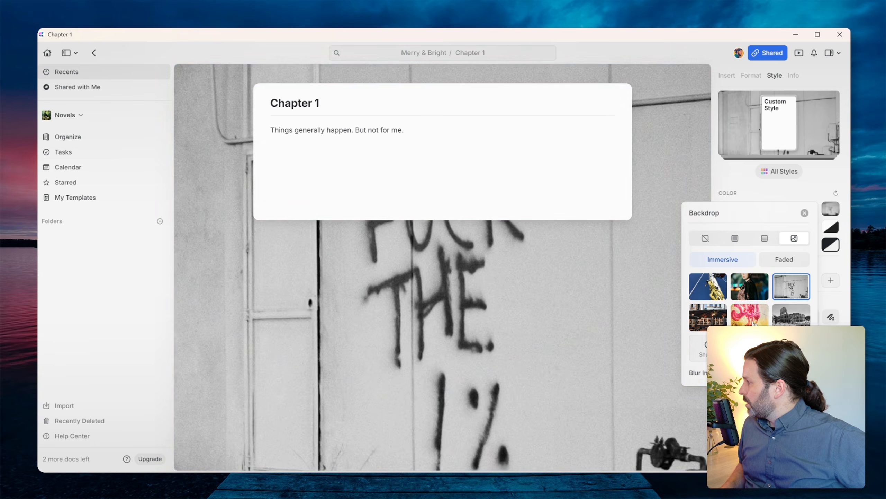
left_click(750, 318)
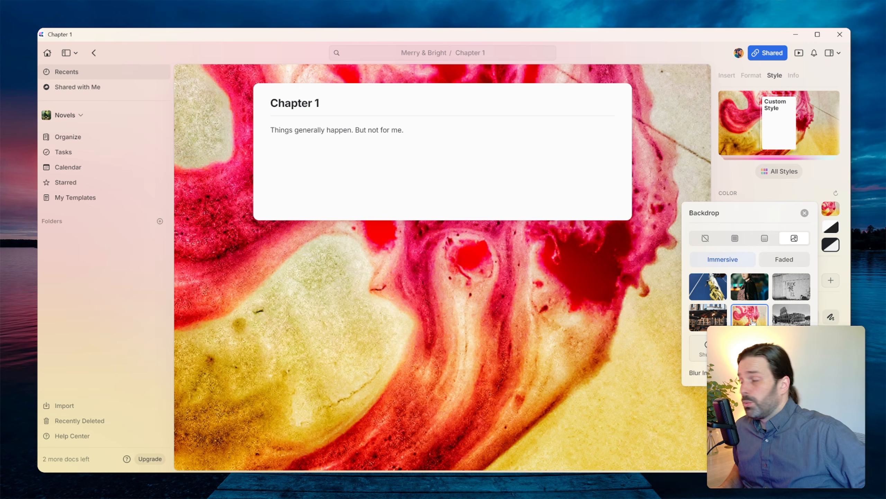
- Try an Immersive green-to-pink gradient and a solid crimson color as Chapter 1's backdrop
left_click(757, 244)
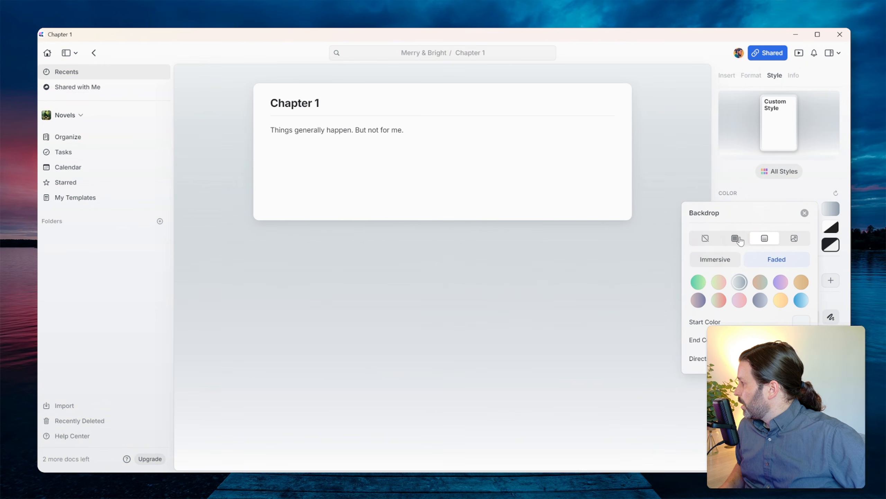
left_click(718, 286)
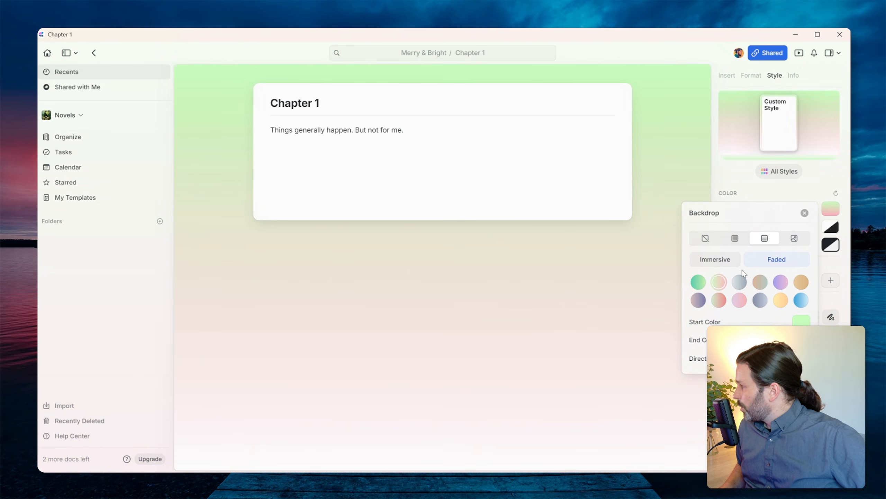
left_click(723, 263)
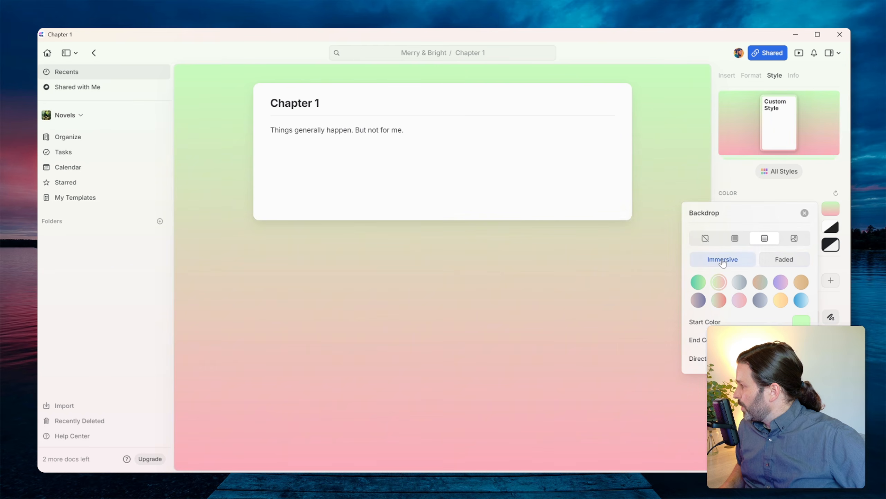
left_click(735, 238)
left_click(804, 213)
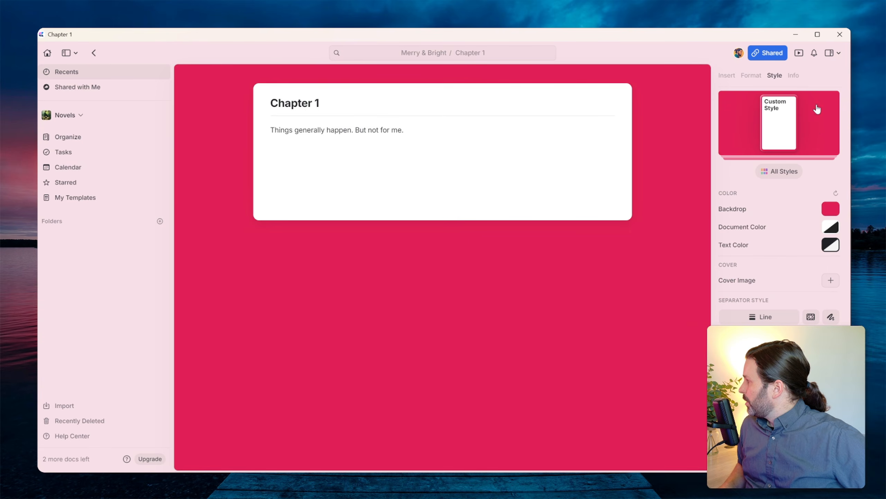
- Apply the ready-made Wave style to the Chapter 1 page
left_click(782, 167)
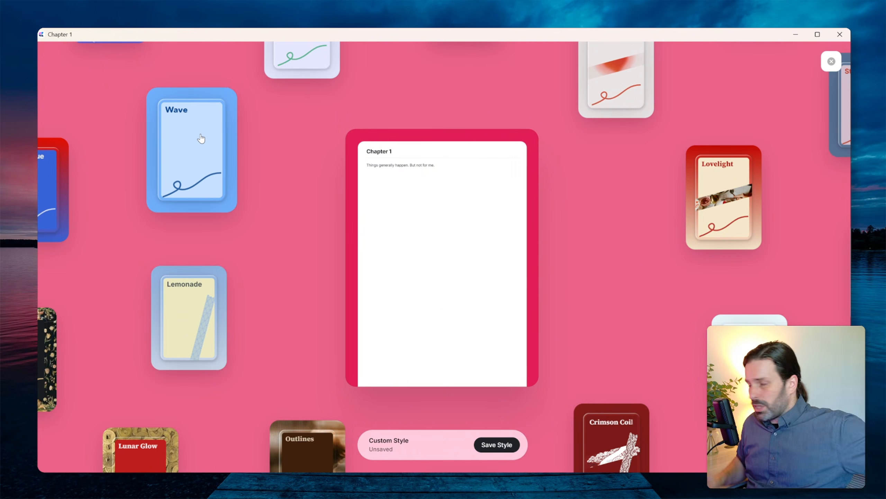
left_click(190, 181)
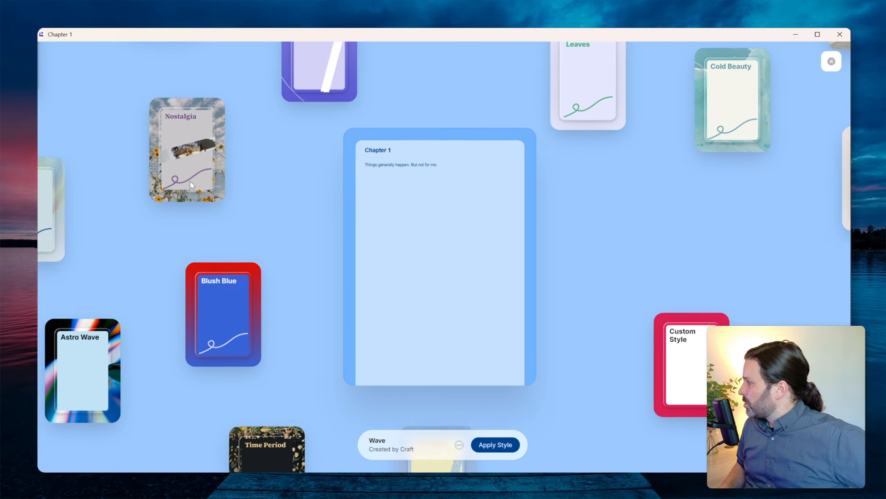
left_click(377, 407)
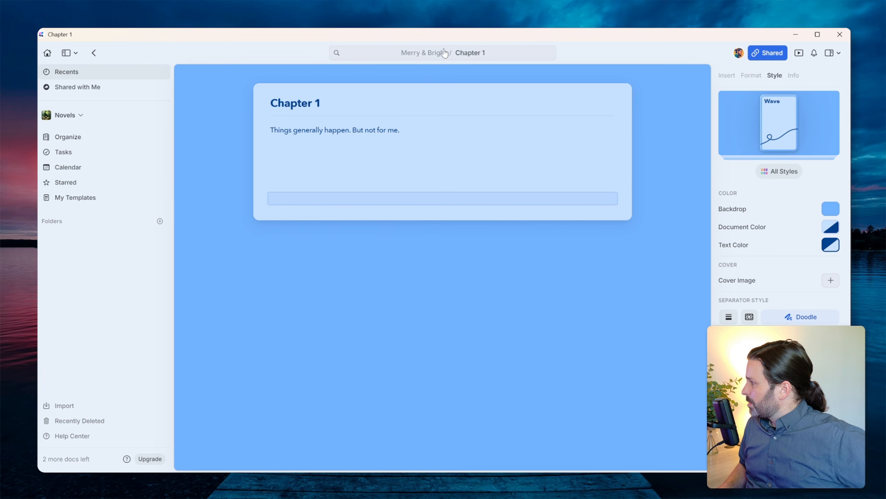
- Back in Merry & Bright, give the Characters card the full-width layout with a side preview, and open the card
left_click(424, 53)
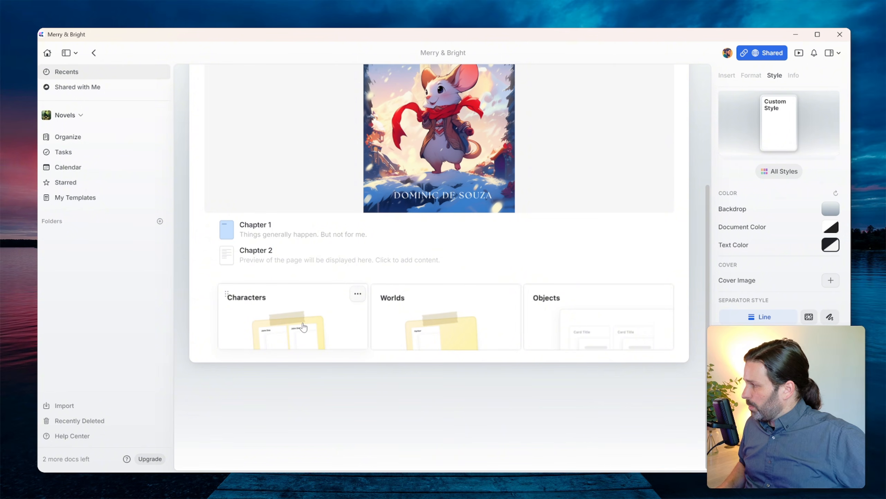
left_click(358, 294)
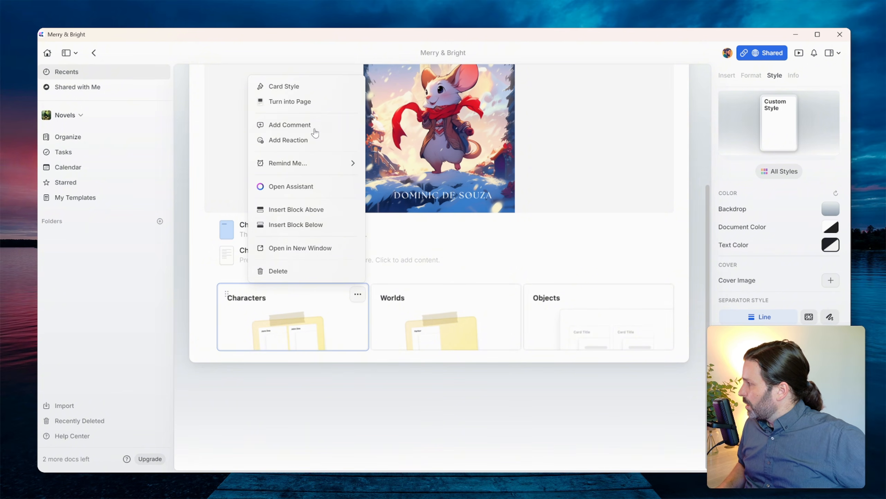
left_click(303, 93)
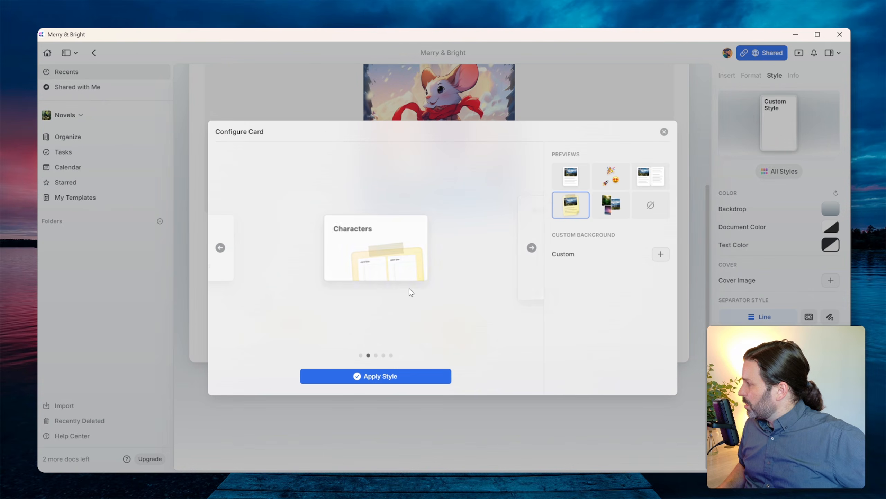
left_click(532, 248)
left_click(532, 248)
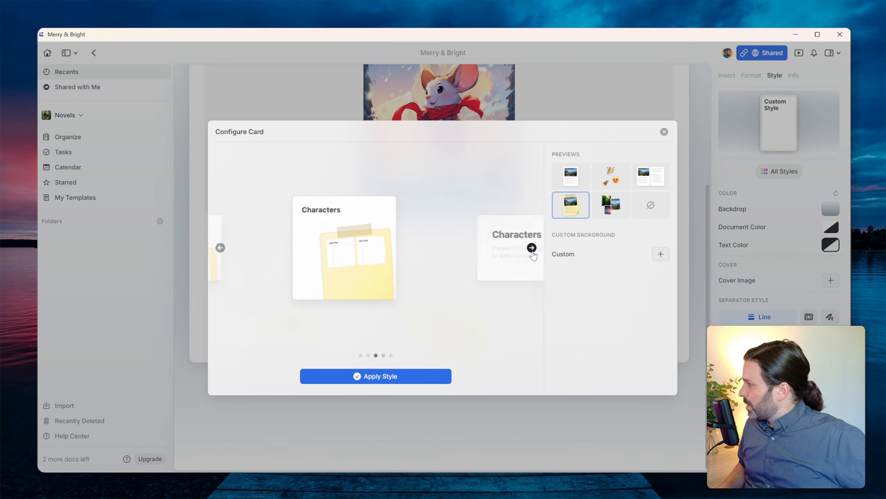
left_click(405, 376)
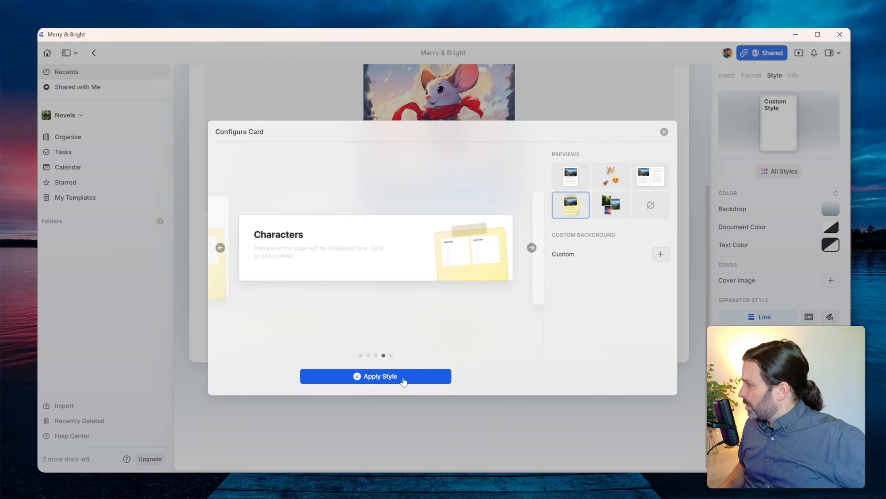
scroll(634, 418, "down", 2)
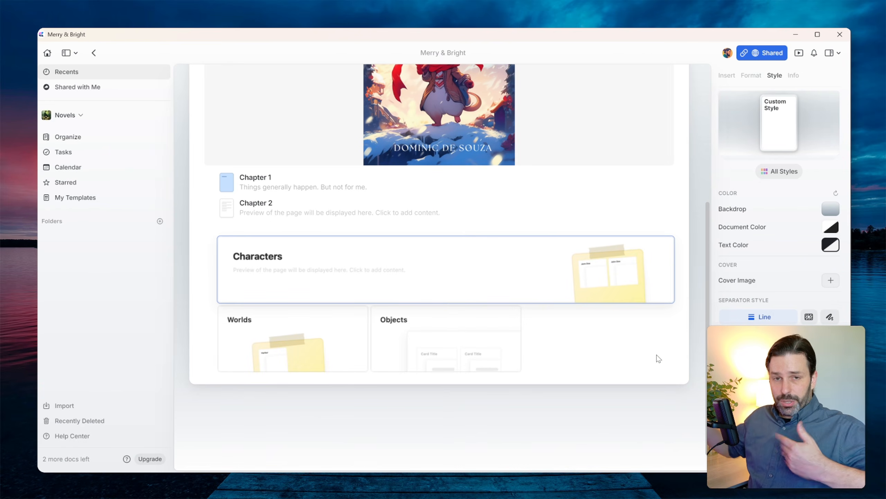
left_click(597, 292)
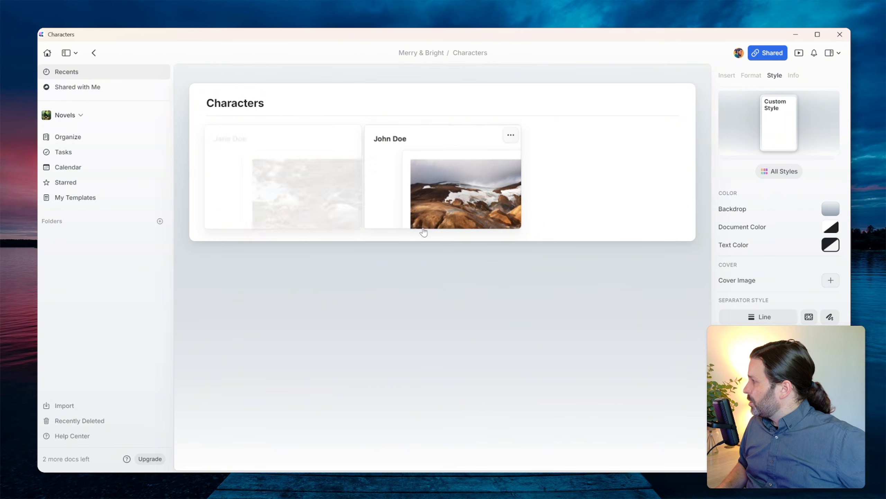
- Open each of the two existing character cards, look over their pages, and return to the Characters page
left_click(323, 197)
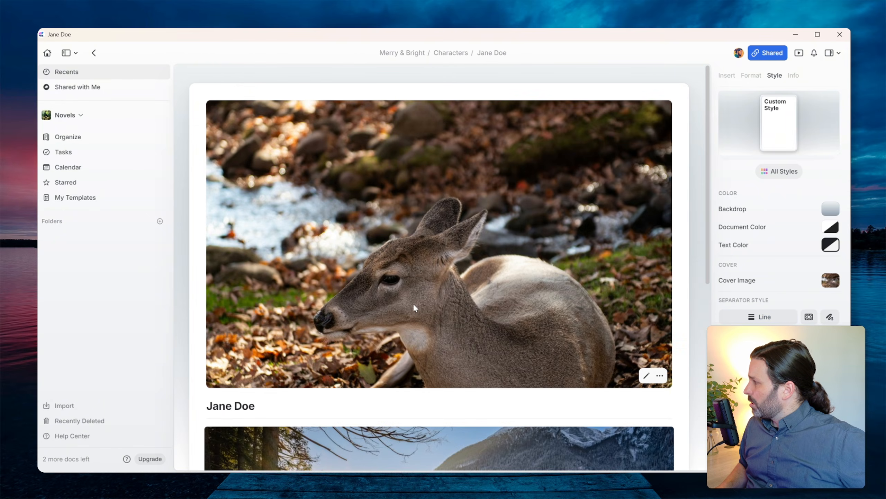
scroll(414, 304, "down", 10)
scroll(414, 307, "up", 10)
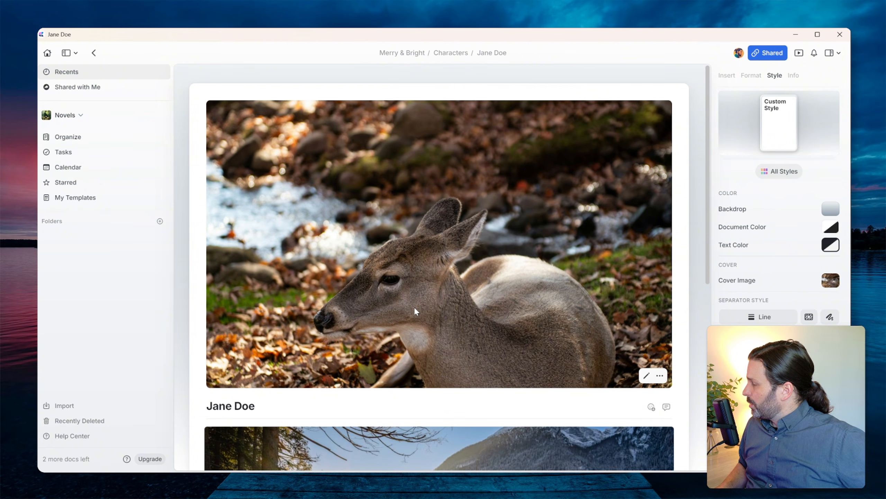
key("ctrl+bracketleft")
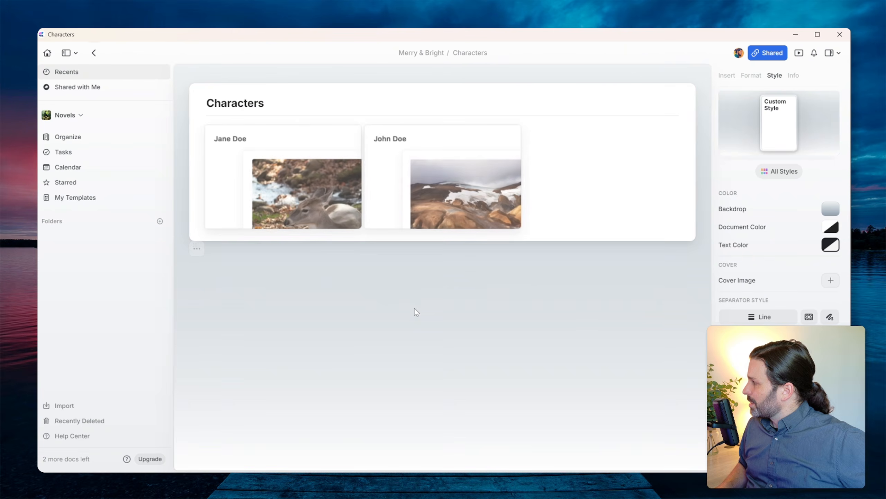
left_click(416, 229)
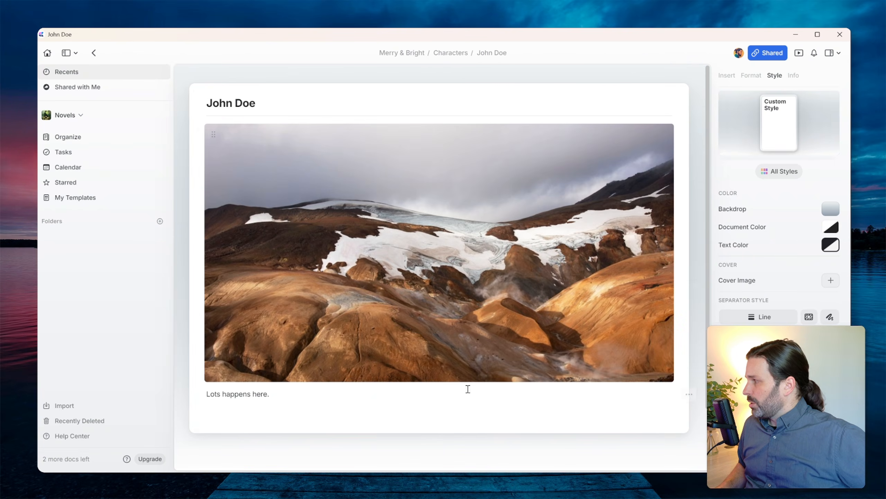
left_click(262, 395)
left_click(285, 398)
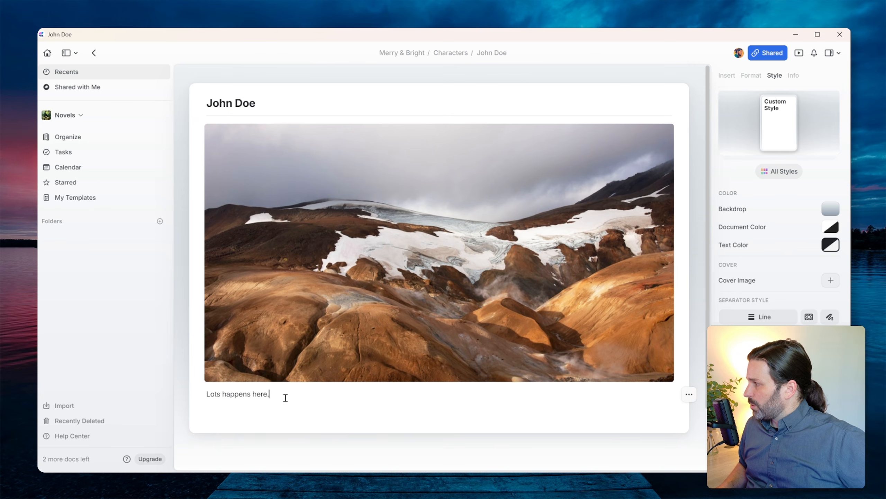
key("ctrl+bracketleft")
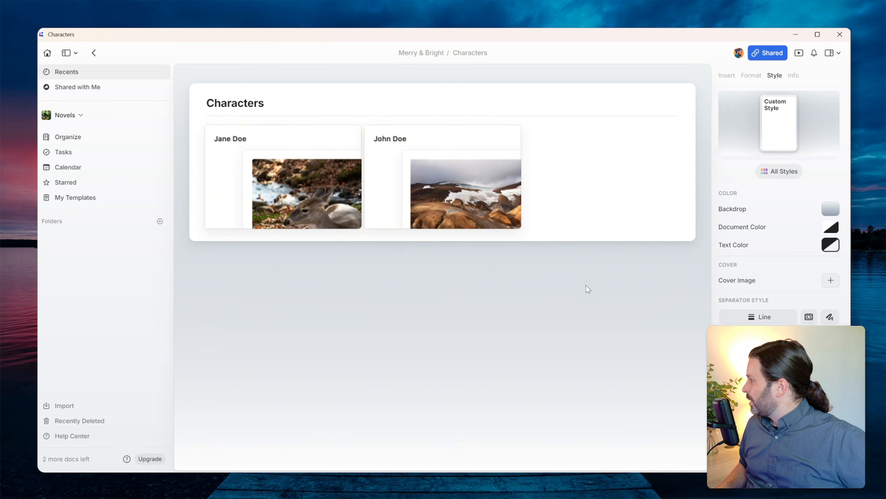
- Add a third card beside the two character cards and apply the taller, square card style with the page preview
left_click(727, 75)
left_click_drag(748, 155, 628, 168)
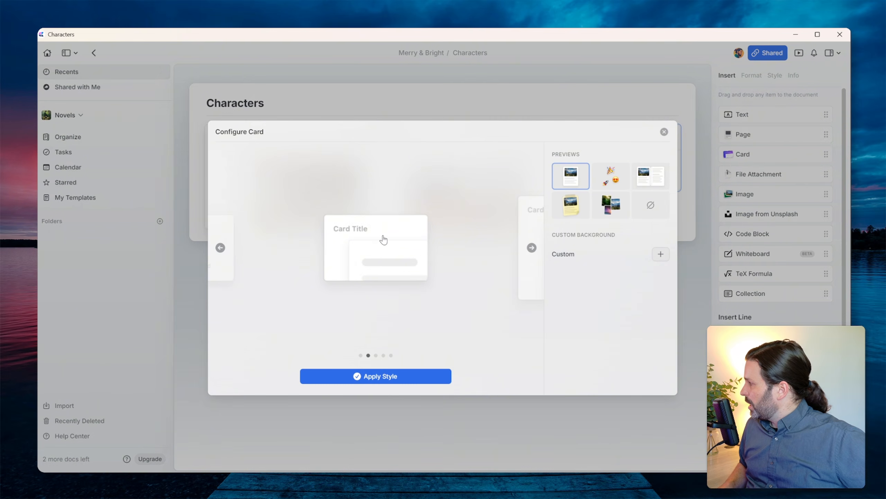
left_click(373, 380)
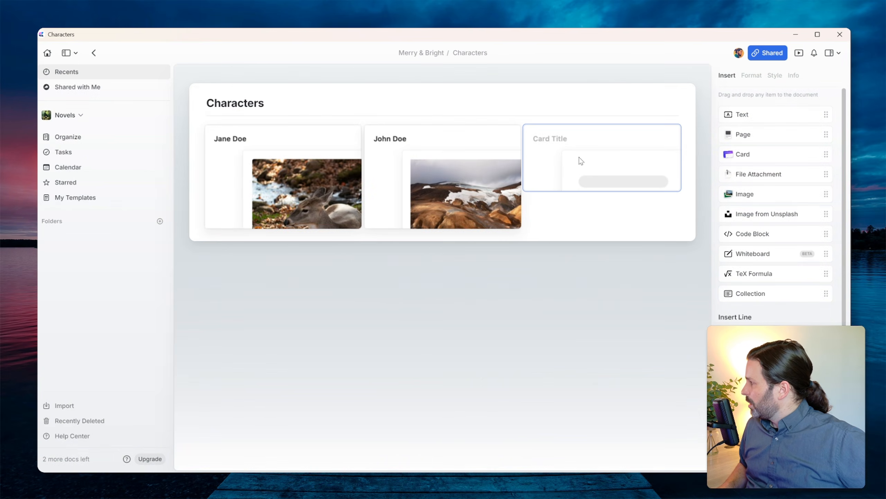
left_click(670, 134)
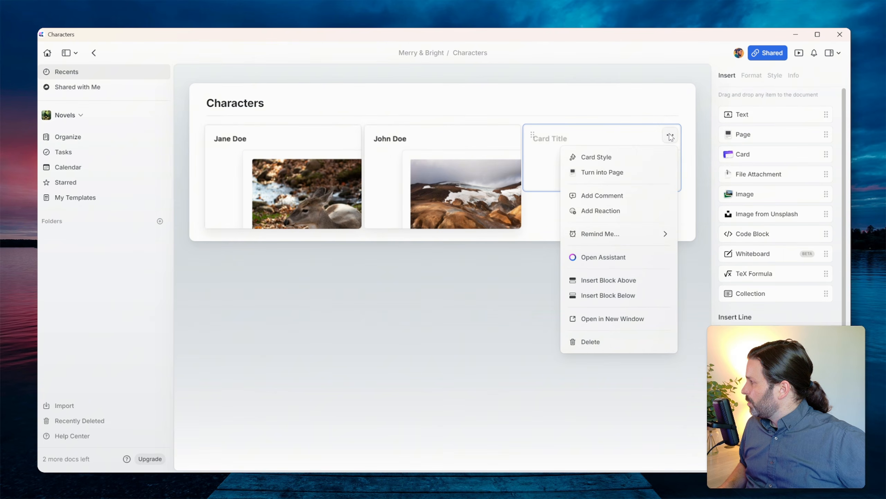
left_click(613, 160)
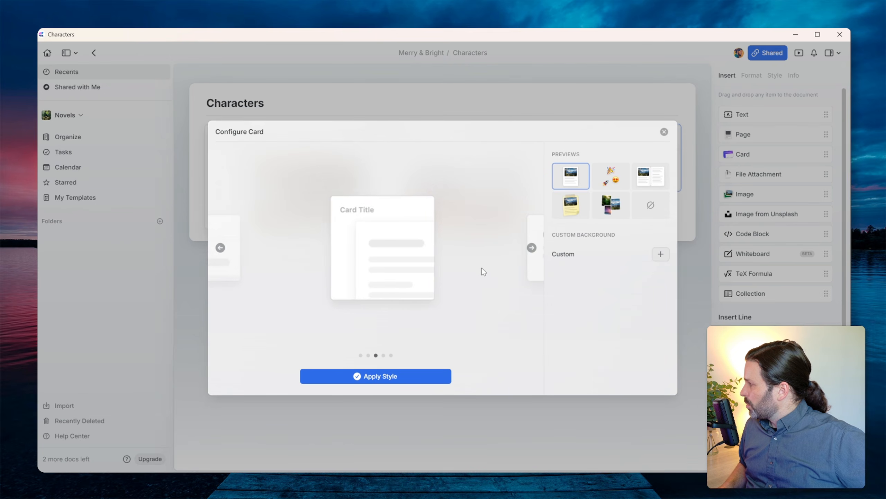
left_click(407, 374)
- Open the new card's page and insert an Unsplash photo of a dark mountain against an orange sky
left_click(636, 171)
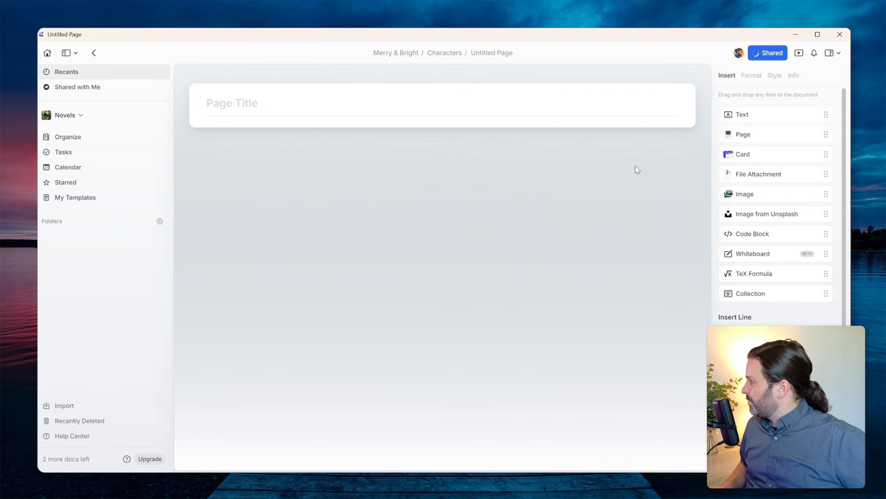
left_click_drag(762, 193, 471, 138)
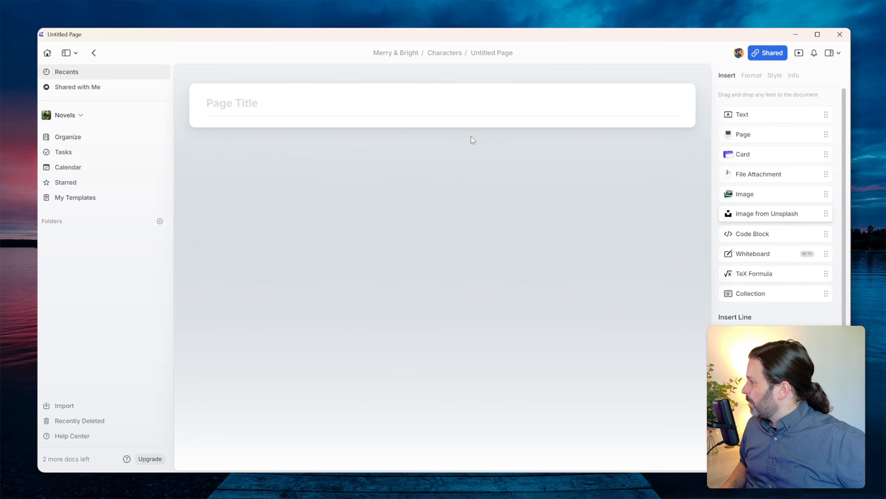
left_click(450, 189)
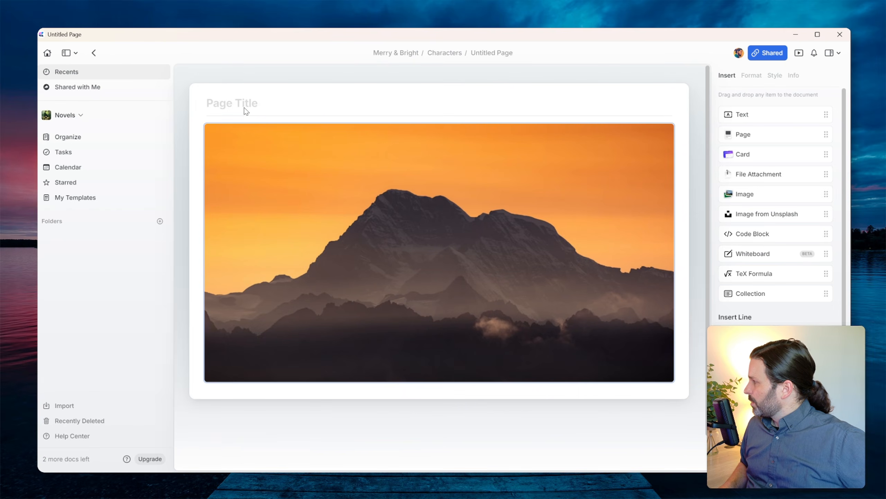
- Title the page with the new character's full name and return to the Characters page
left_click(241, 102)
type("Ma")
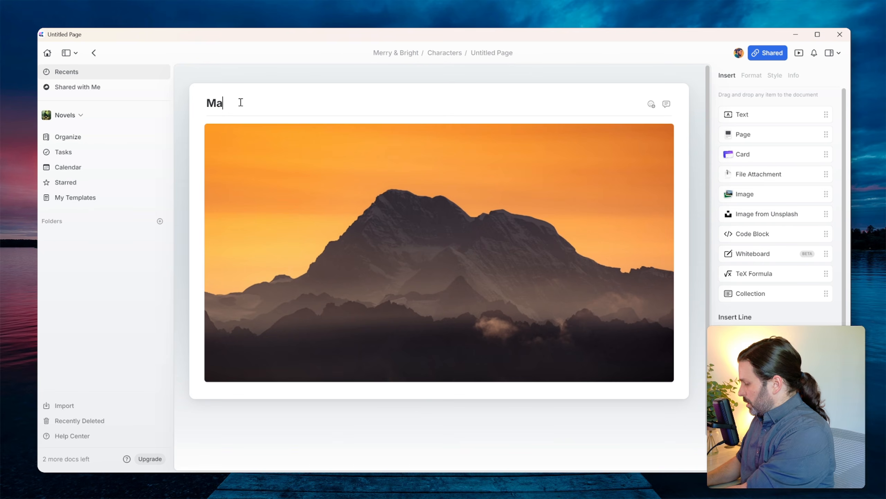
type("rrk Dane")
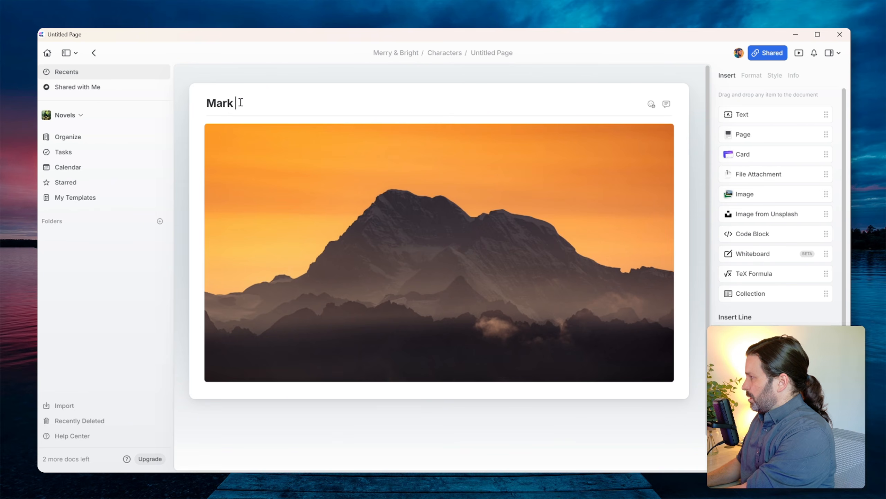
left_click(450, 53)
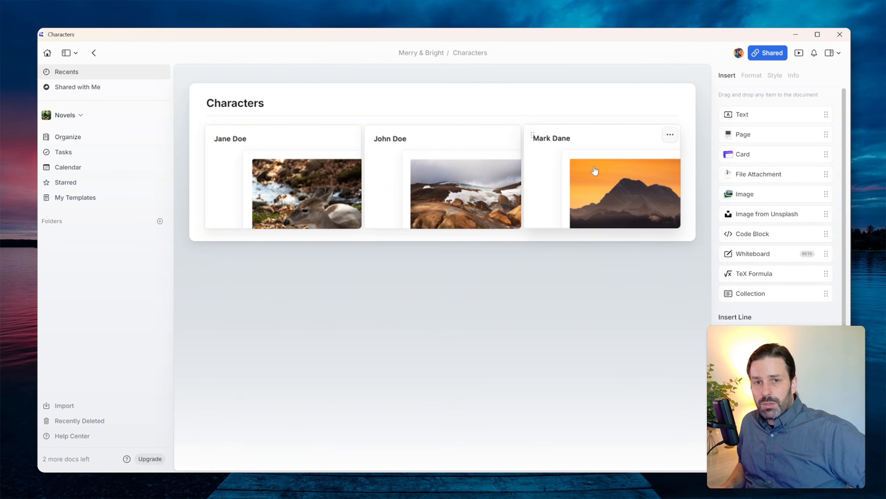
- Go back to the Merry & Bright document and set its cover illustration to the Large size
left_click(440, 55)
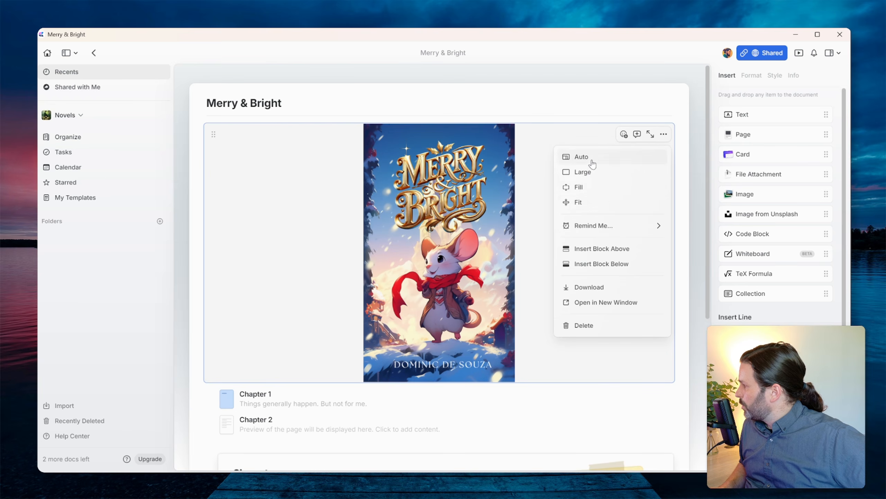
left_click(589, 173)
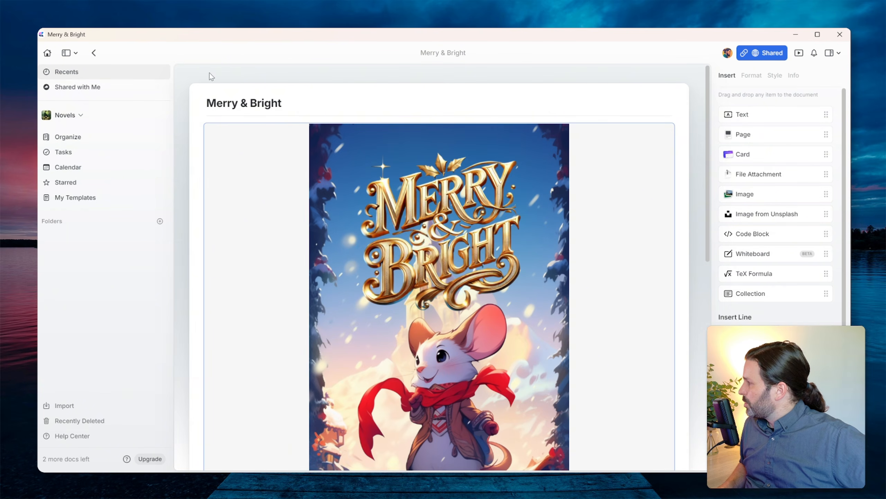
- Go to the Organize overview of the Novels space, compare the yearly and monthly upgrade plans, and close the plan selection
left_click(66, 116)
left_click(71, 183)
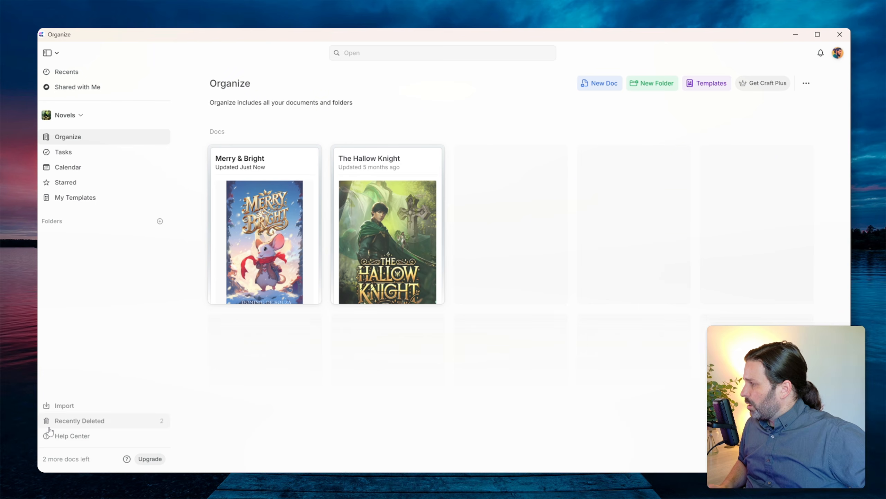
left_click(155, 460)
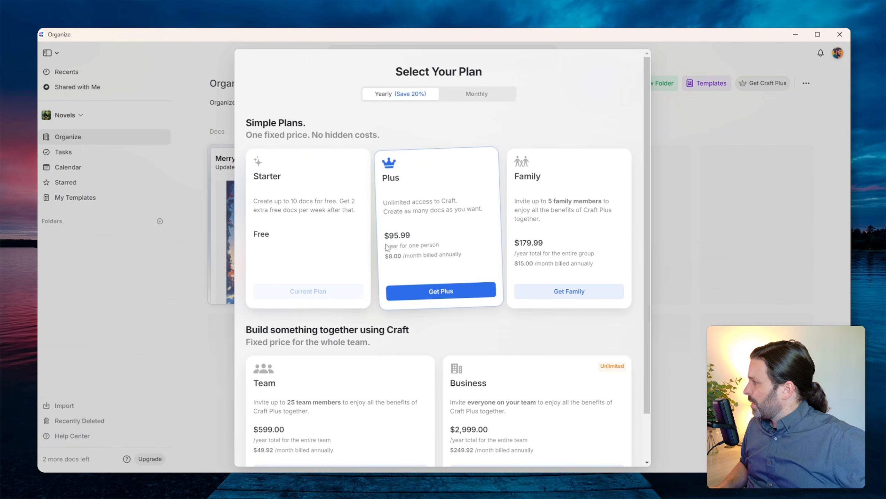
left_click(475, 94)
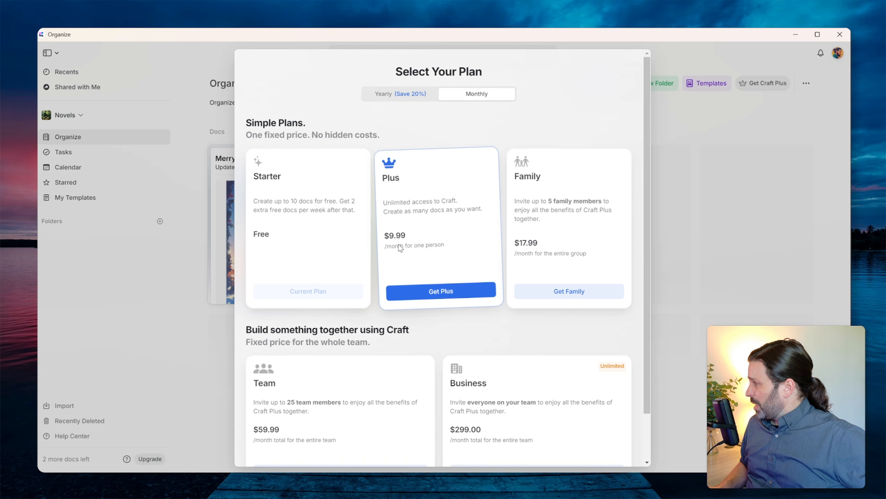
left_click(412, 94)
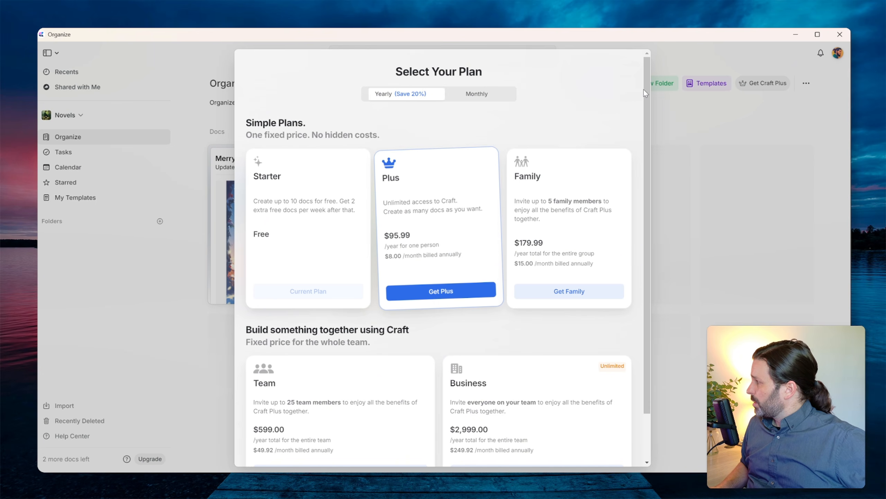
left_click(734, 223)
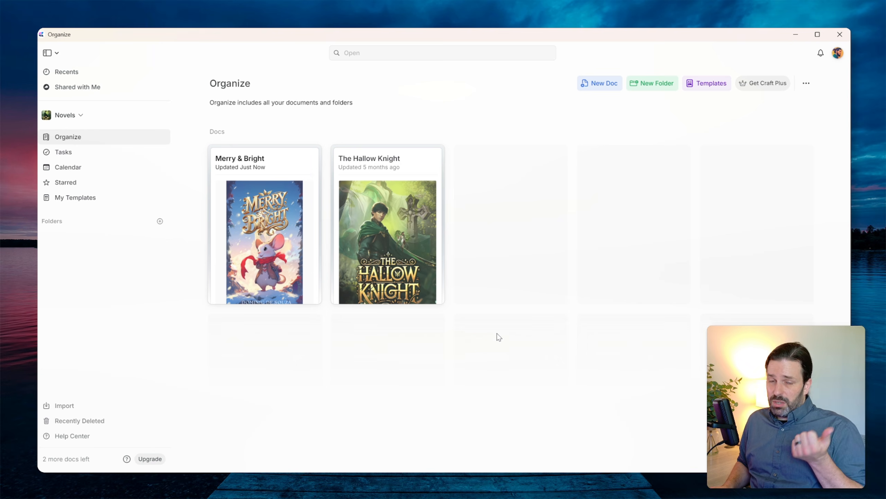
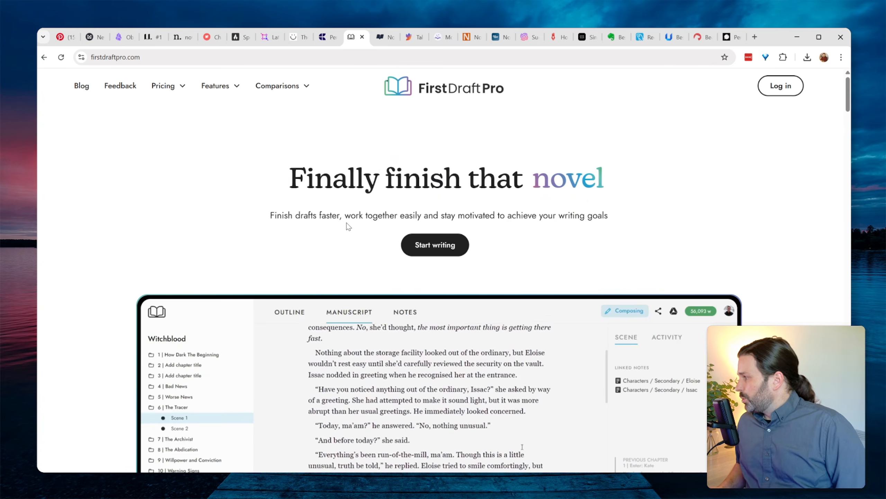
- Switch to the FirstDraftPro website in the browser and look over the home page's outline and manuscript previews
scroll(315, 235, "down", 6)
scroll(315, 233, "up", 4)
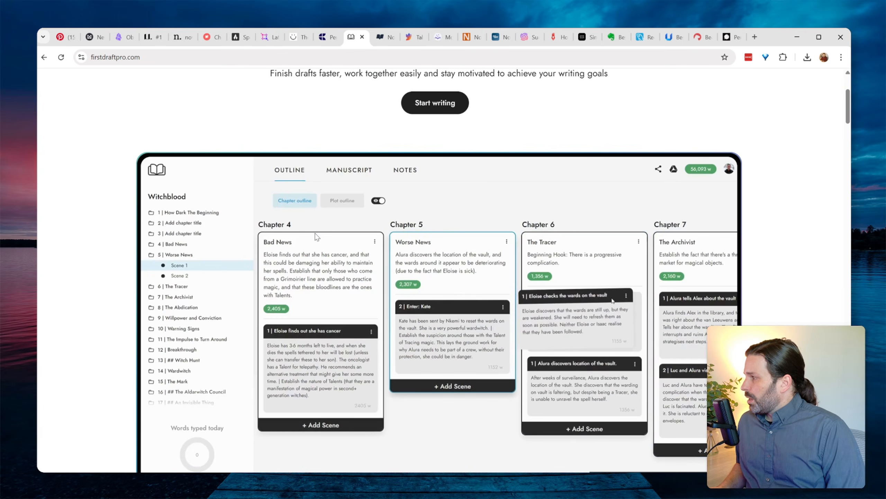
scroll(315, 234, "up", 4)
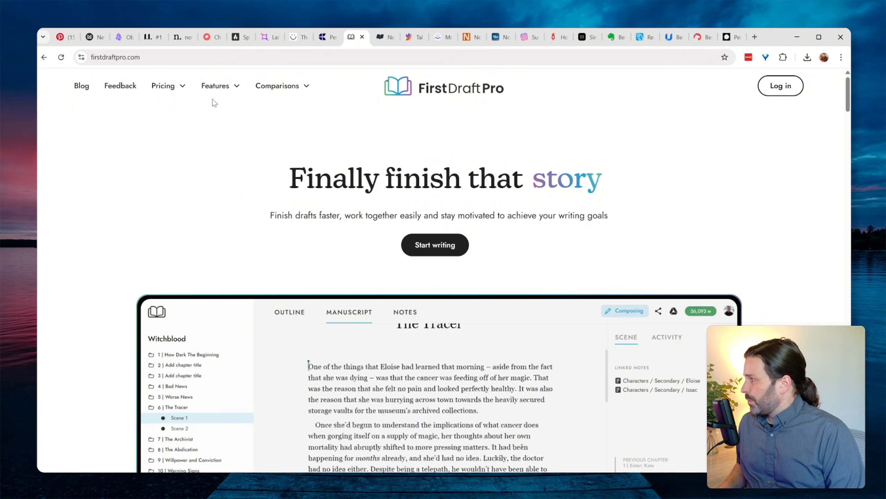
- Open FirstDraftPro's Personal plan pricing and examine the Starter plan's project limit and the Basic plan's monthly price
mouse_move(164, 87)
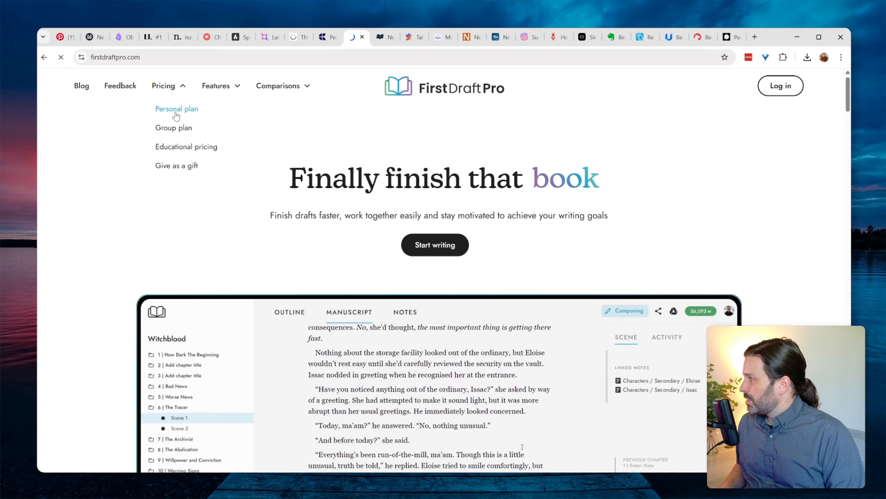
left_click(176, 107)
scroll(70, 314, "down", 5)
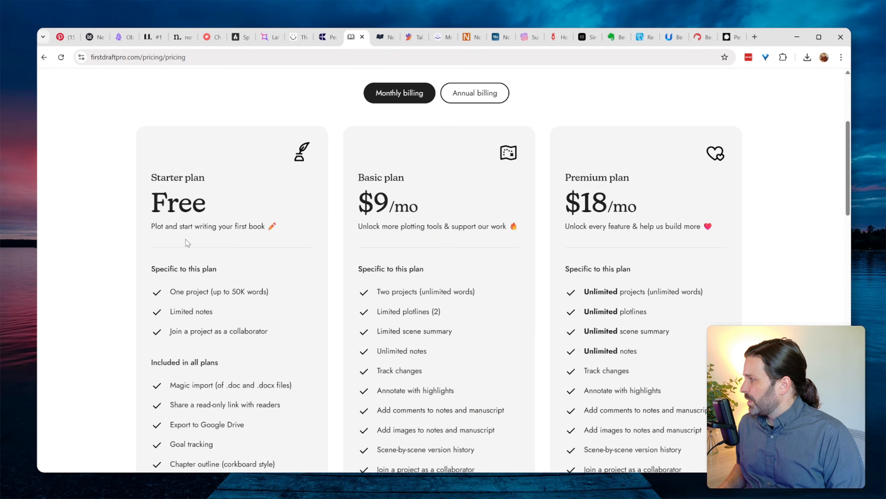
left_click_drag(171, 292, 270, 294)
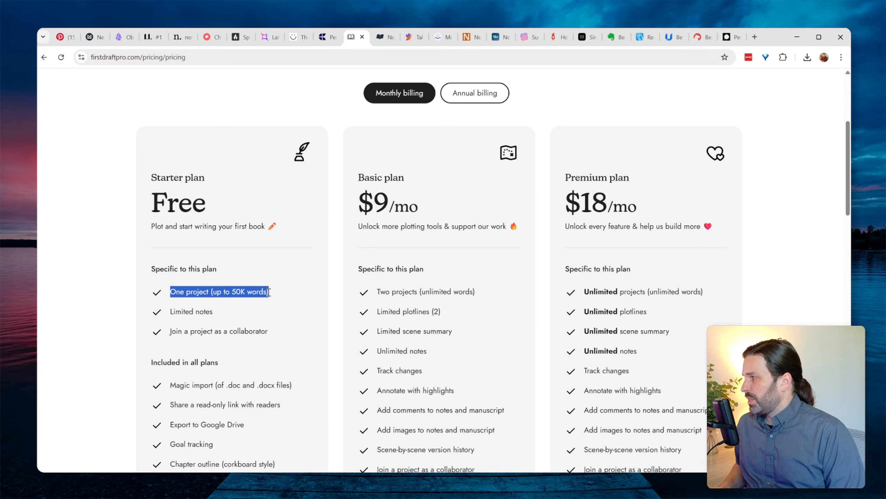
triple_click(377, 205)
scroll(368, 249, "up", 5)
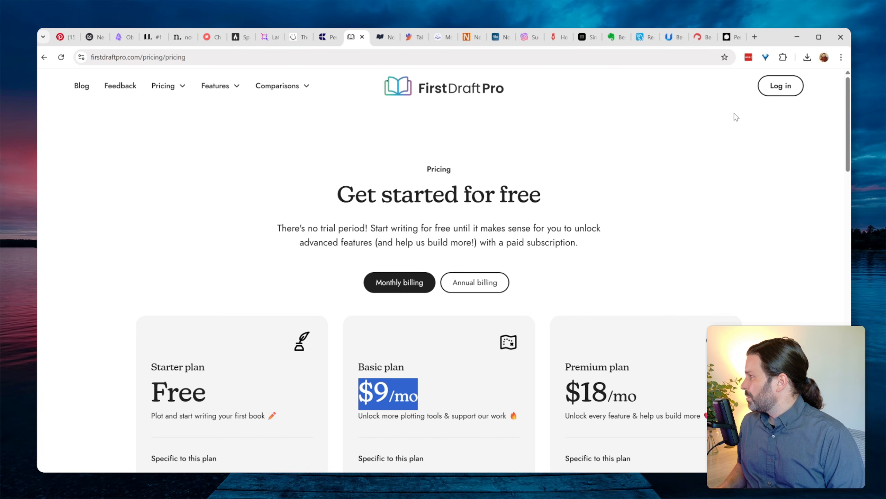
- Log in to the FirstDraftPro workspace, open the Alice in Wonderland project, and view the scenes in Chapter 1's outline
left_click(781, 86)
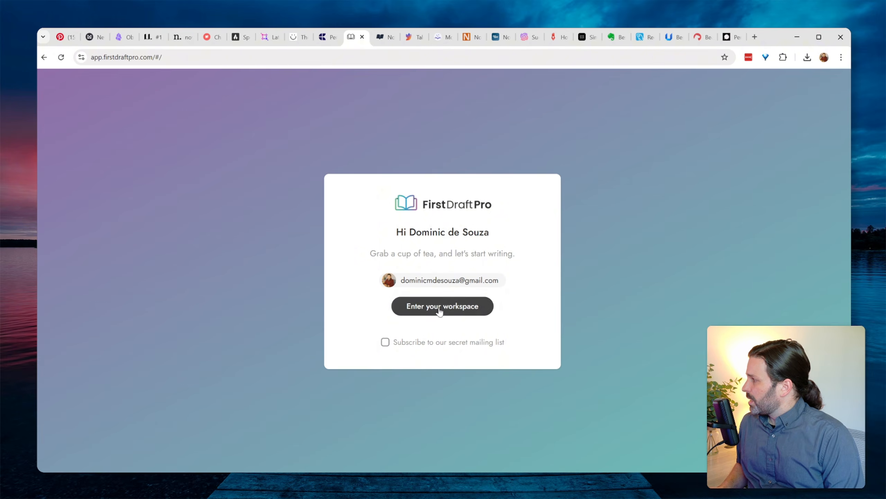
left_click(437, 308)
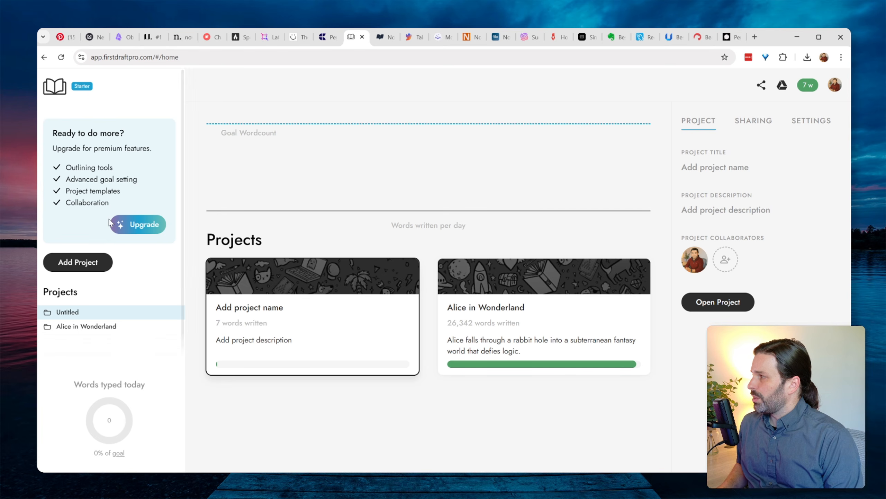
left_click(505, 307)
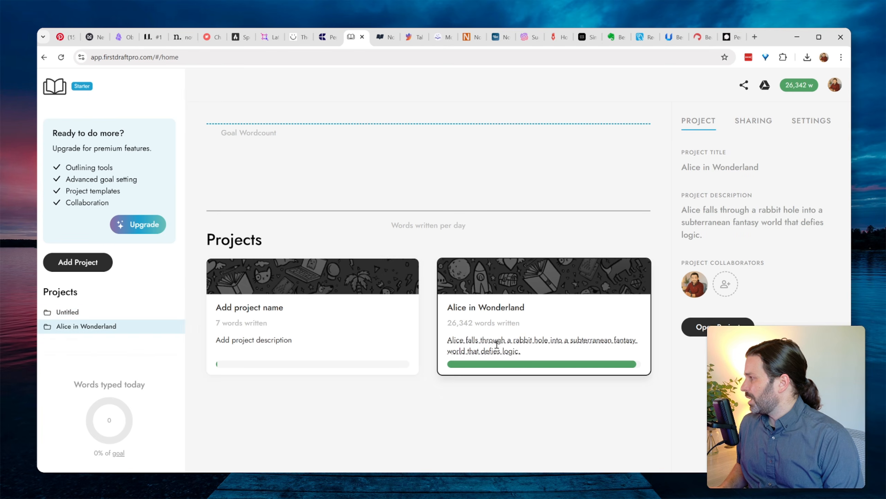
left_click(508, 279)
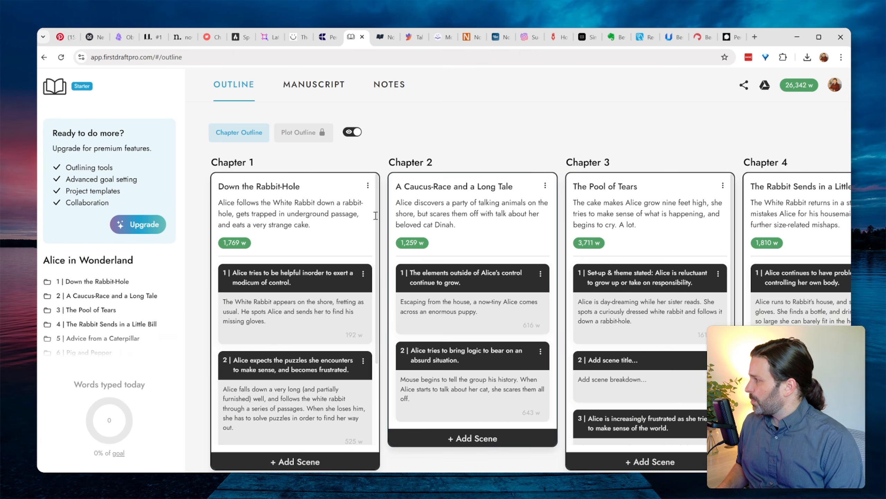
scroll(329, 350, "down", 3)
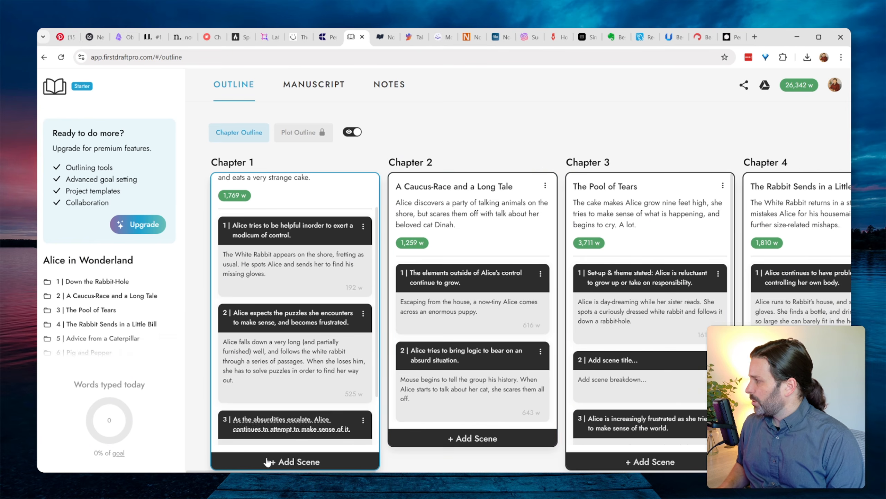
- Add two empty scenes to Chapter 1 of the outline, and check the locked Plot Outline option
left_click(291, 461)
left_click(295, 461)
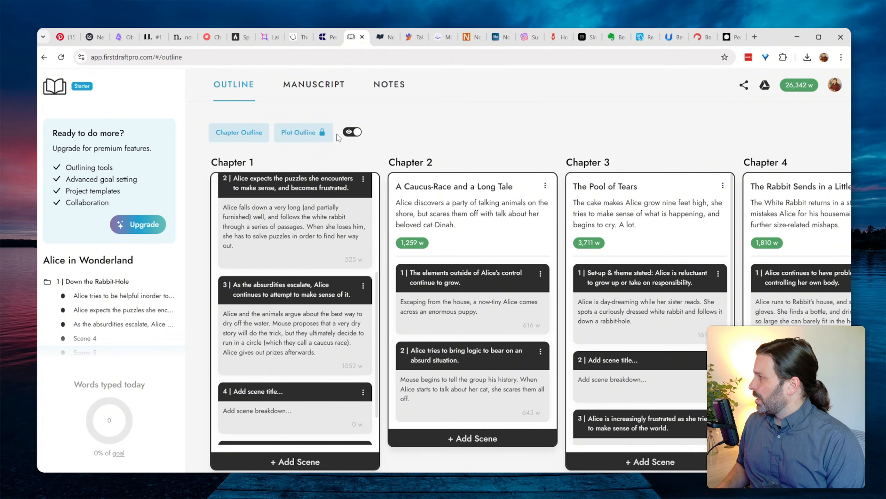
left_click(288, 131)
left_click(611, 146)
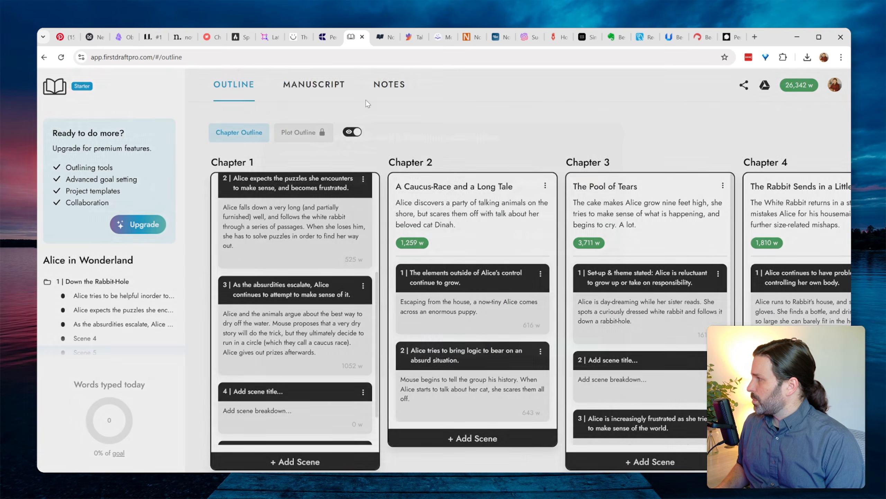
- Open the manuscript, look through the text around the start of Chapter 2, and place the cursor in Chapter 1's empty Scene 4
left_click(314, 84)
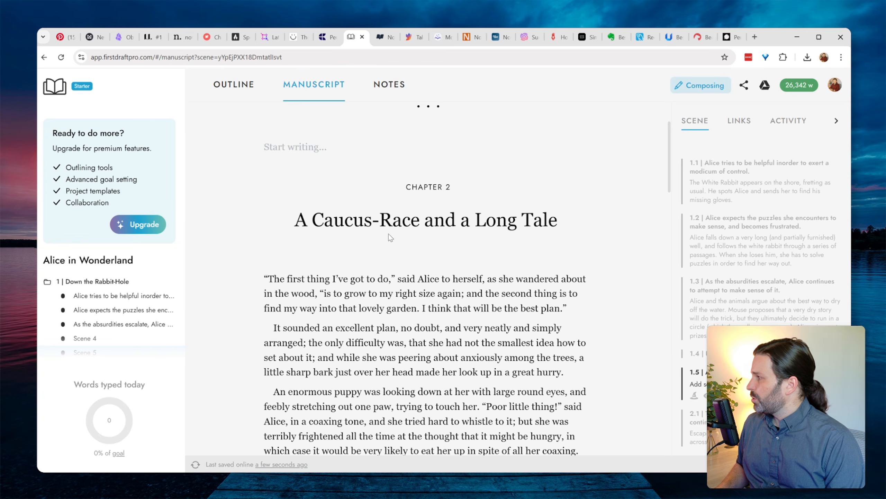
scroll(385, 337, "down", 8)
scroll(384, 337, "up", 14)
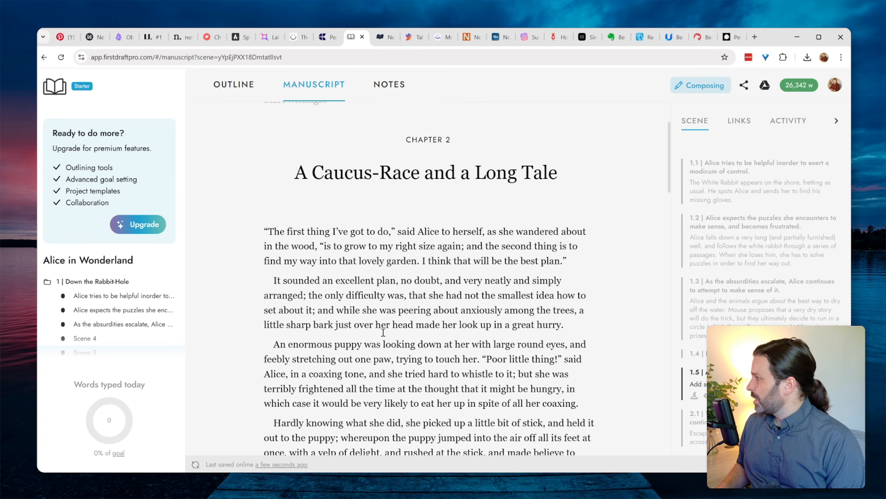
scroll(382, 334, "down", 4)
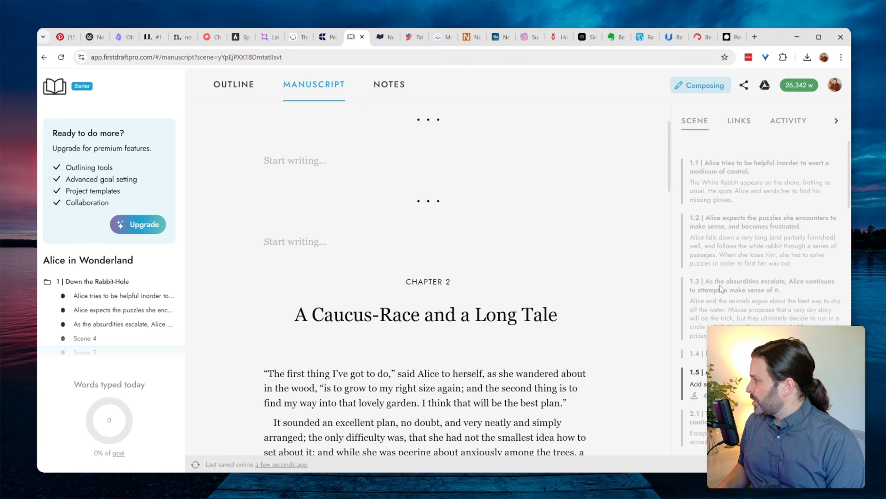
scroll(447, 291, "up", 3)
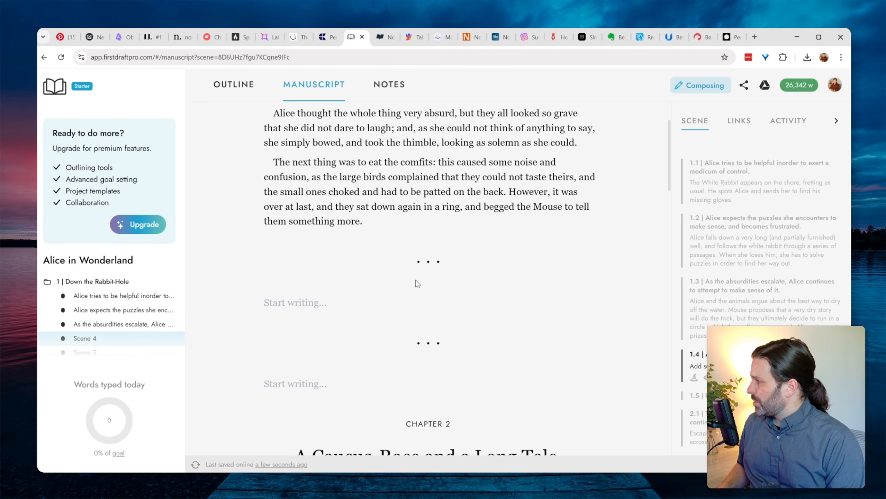
left_click(301, 385)
left_click(326, 301)
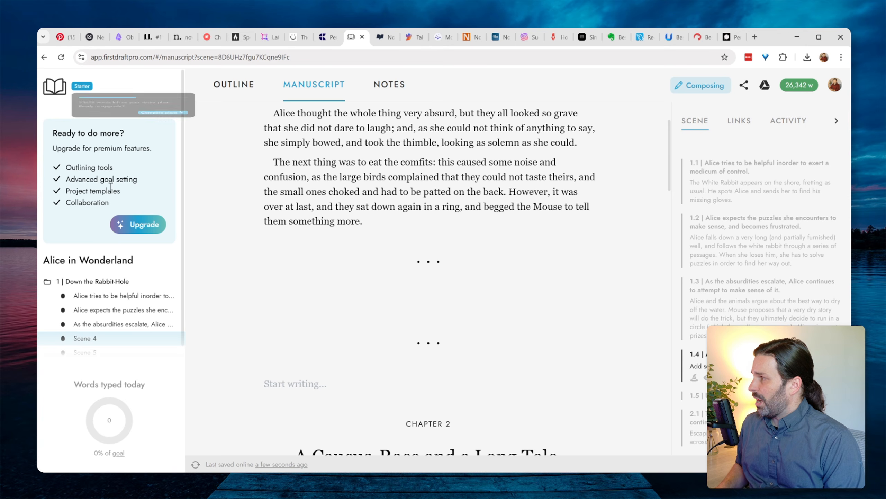
mouse_move(81, 90)
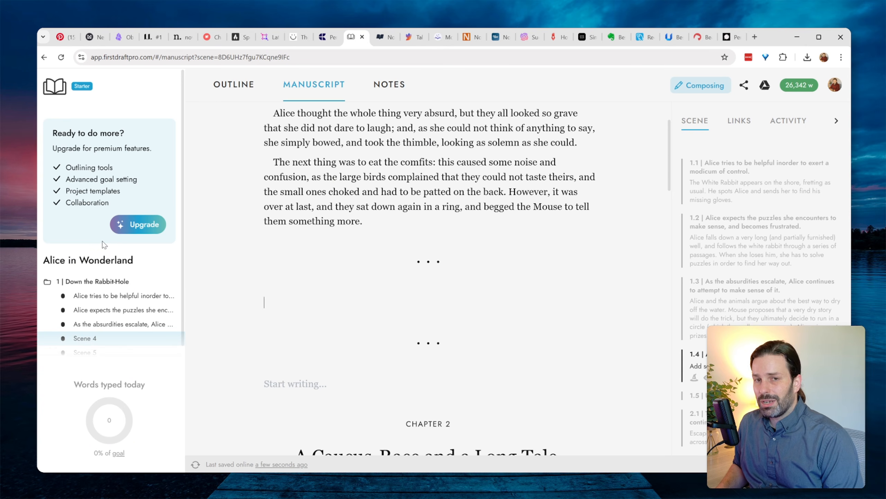
- Hide the scene details beside the manuscript, and open the Google Drive export prompt without exporting
left_click(834, 122)
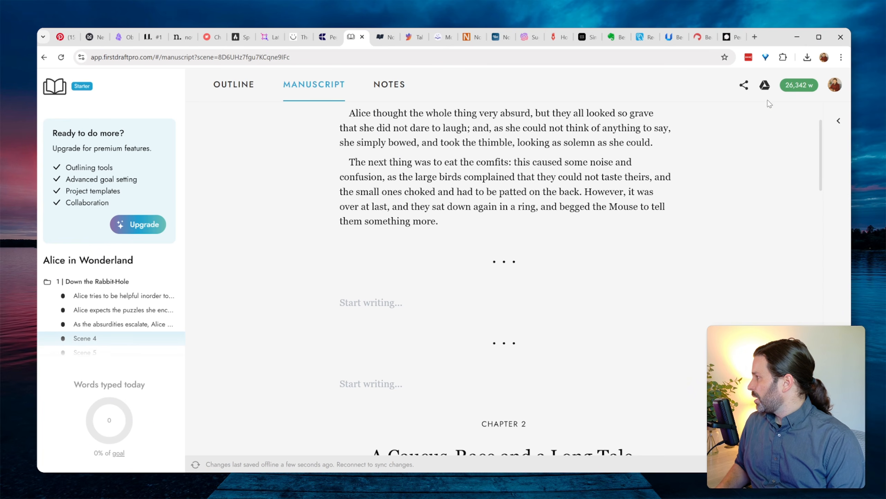
left_click(765, 87)
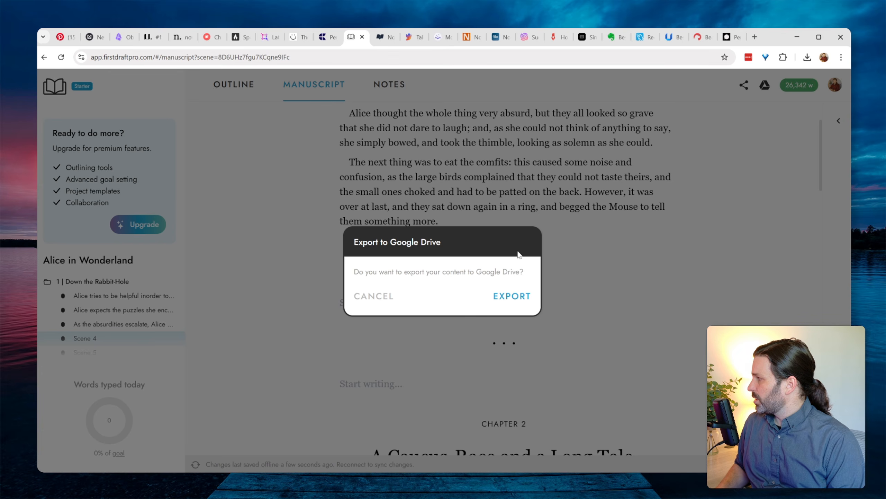
left_click(381, 297)
- Return to the projects overview and reopen the Alice in Wonderland outline
left_click(55, 86)
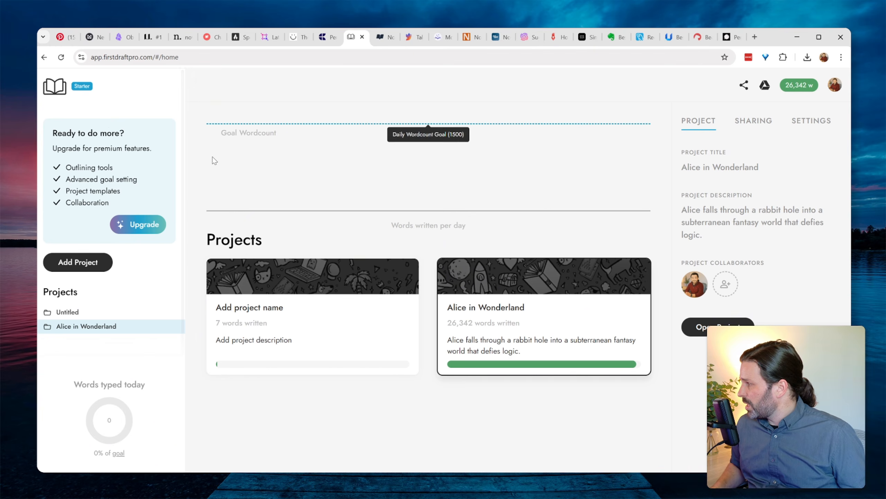
left_click(493, 272)
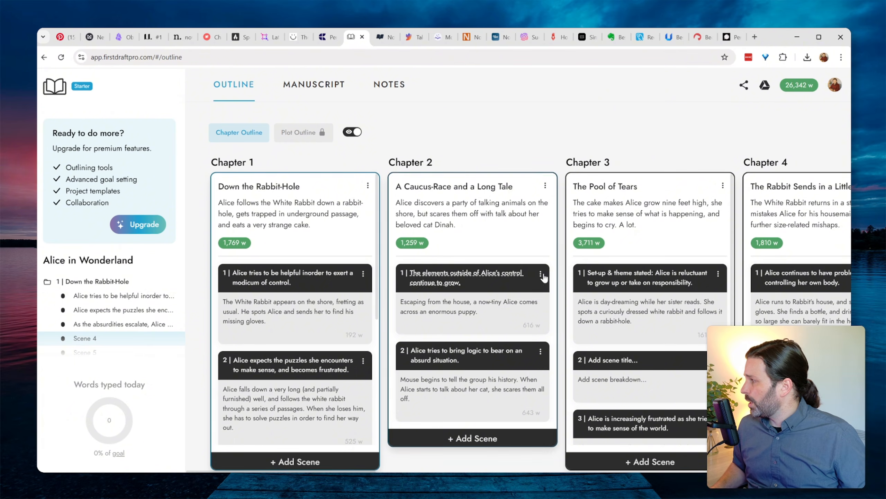
- Switch to the Novlr website and look over the home page's writing streak, goal, and word count previews
key("ctrl+Tab")
scroll(210, 245, "down", 15)
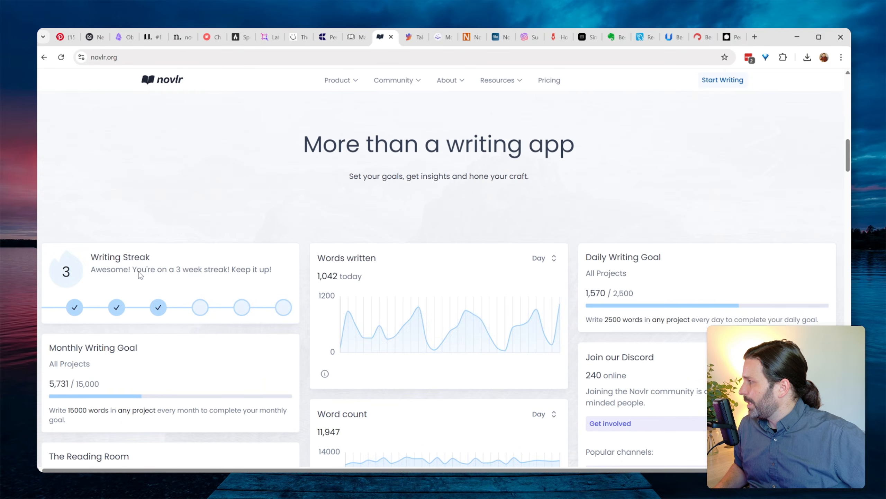
scroll(139, 276, "up", 4)
scroll(140, 275, "down", 8)
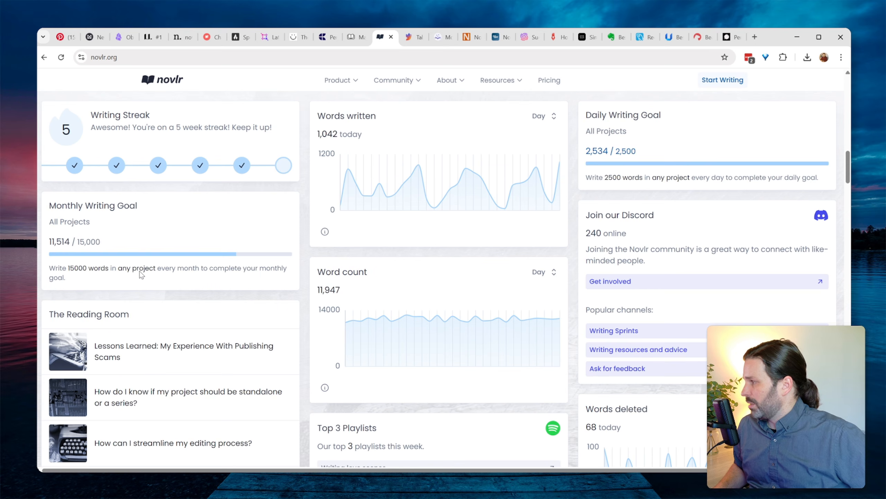
scroll(305, 301, "down", 3)
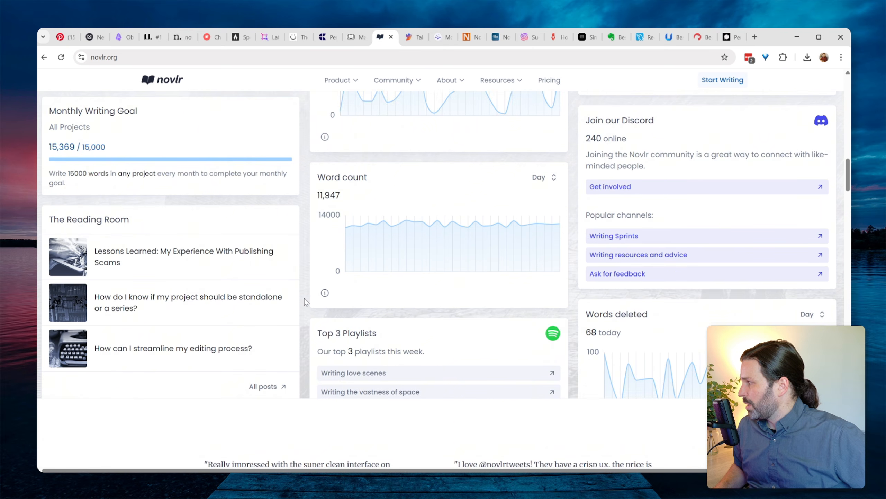
scroll(304, 297, "up", 6)
- Open Novlr's pricing and examine the Starter plan's project limit and the Plus plan's monthly price
left_click(549, 80)
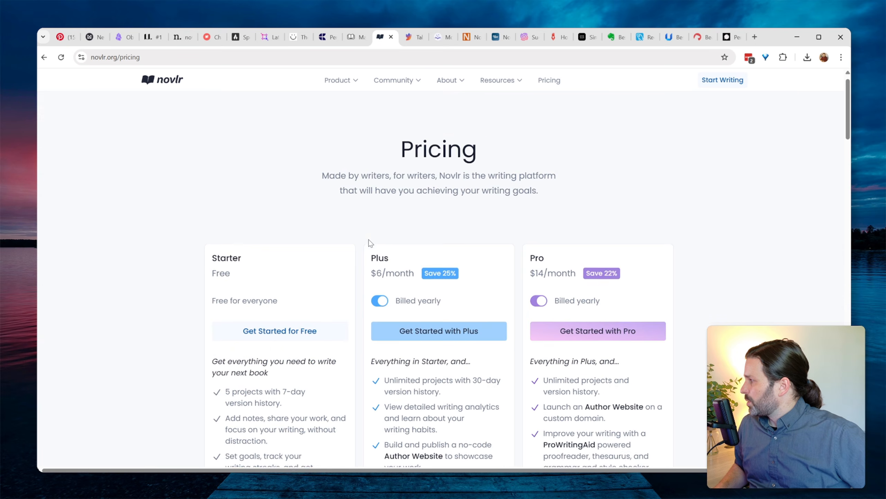
scroll(305, 257, "down", 5)
left_click_drag(226, 216, 244, 238)
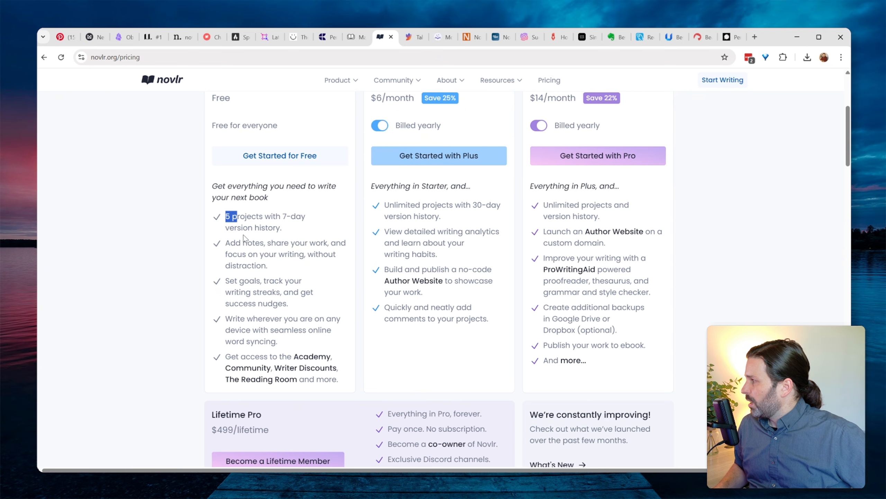
scroll(245, 238, "up", 5)
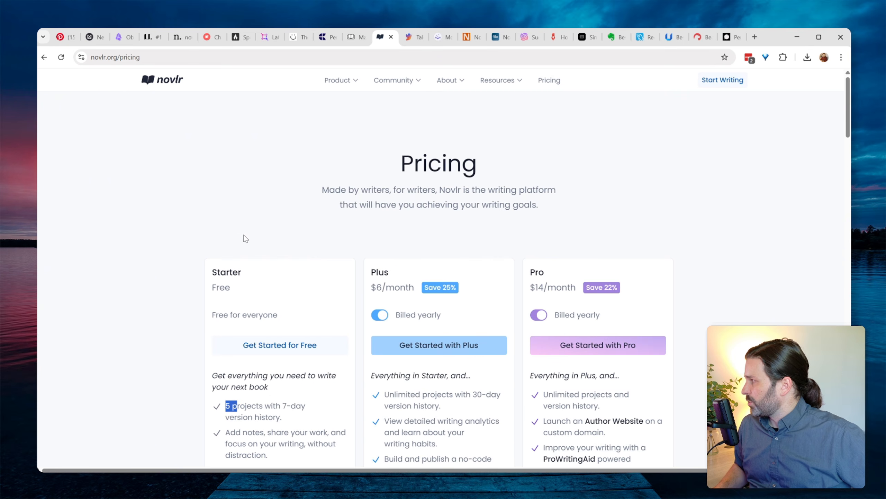
left_click_drag(370, 270, 361, 289)
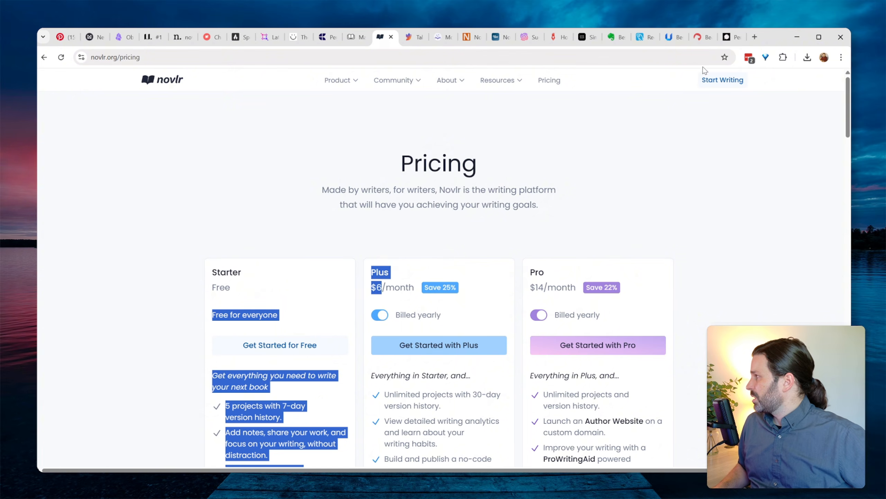
- Go to the Novlr dashboard, open the test project, and open its Hallow Knight manuscript section
left_click(705, 78)
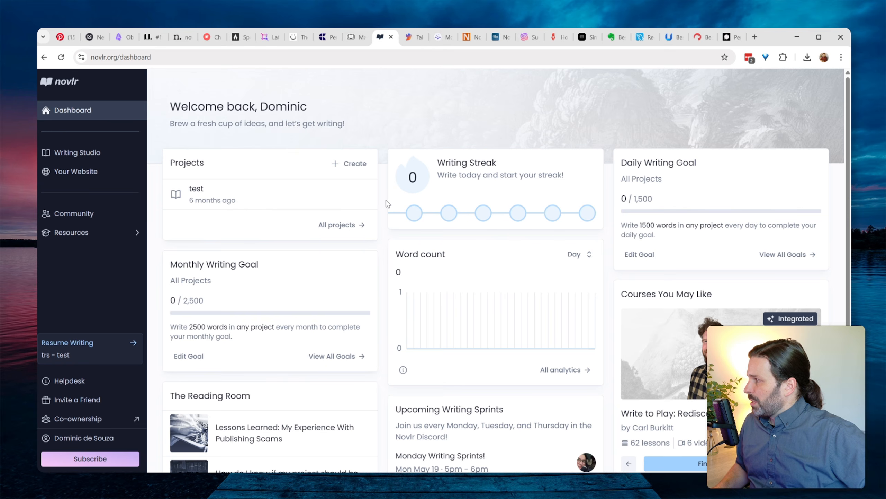
left_click(297, 199)
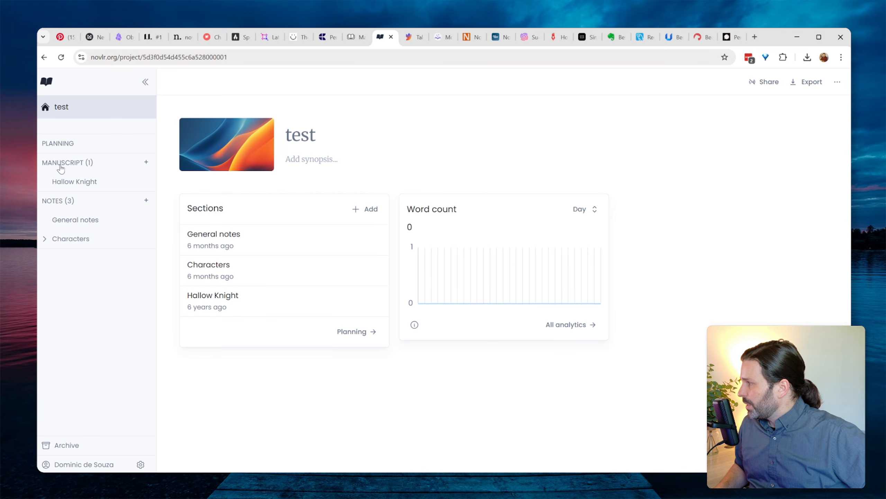
left_click(74, 182)
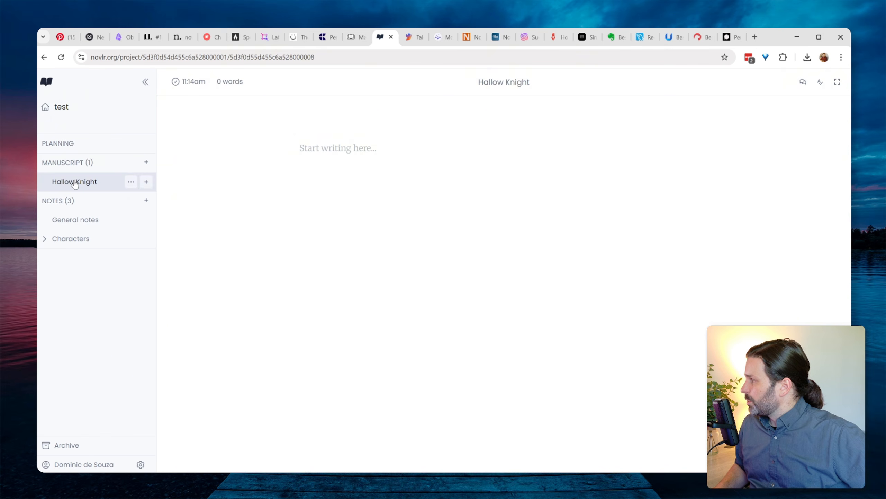
- Write "The writing experience" in the Hallow Knight section
left_click(331, 148)
type("The r")
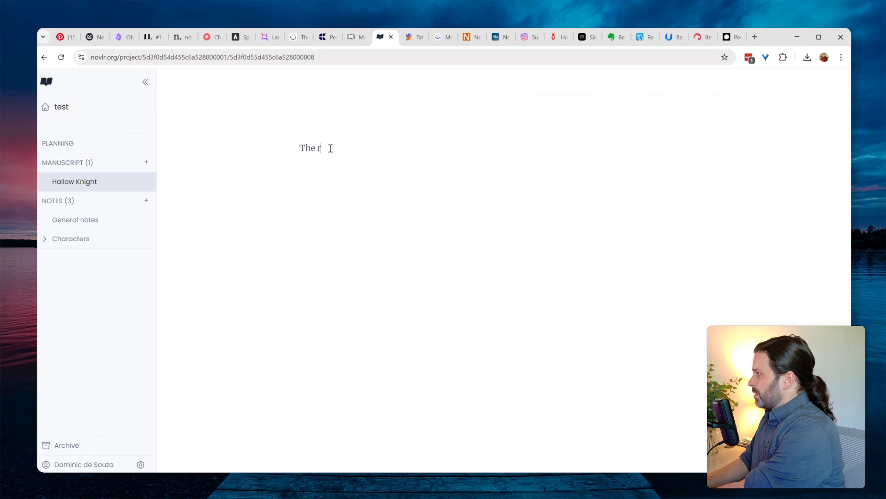
type("riting expie")
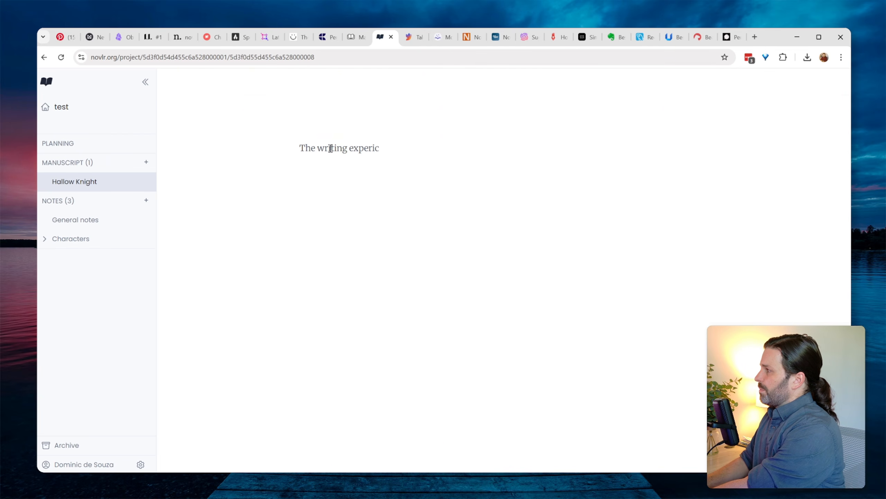
key("BackSpace")
type("ence")
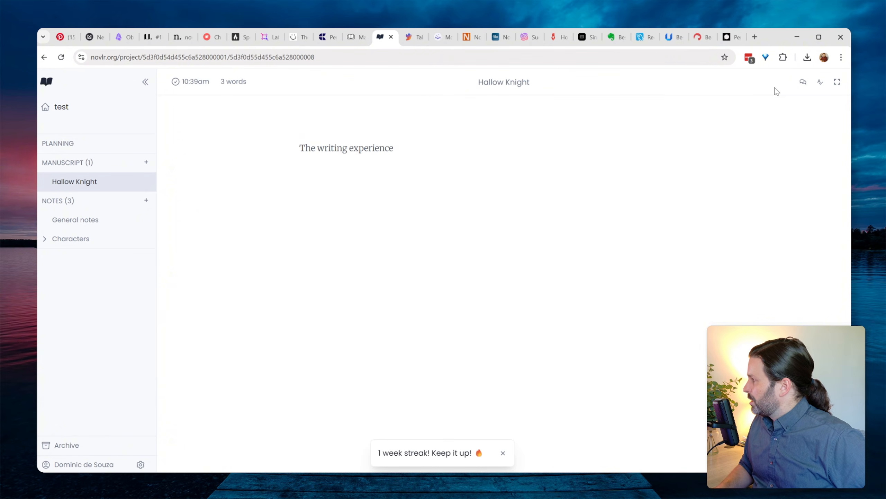
- Check the editor's comments and distraction-free view without the project navigation, and return to the Writing Studio overview
left_click(802, 83)
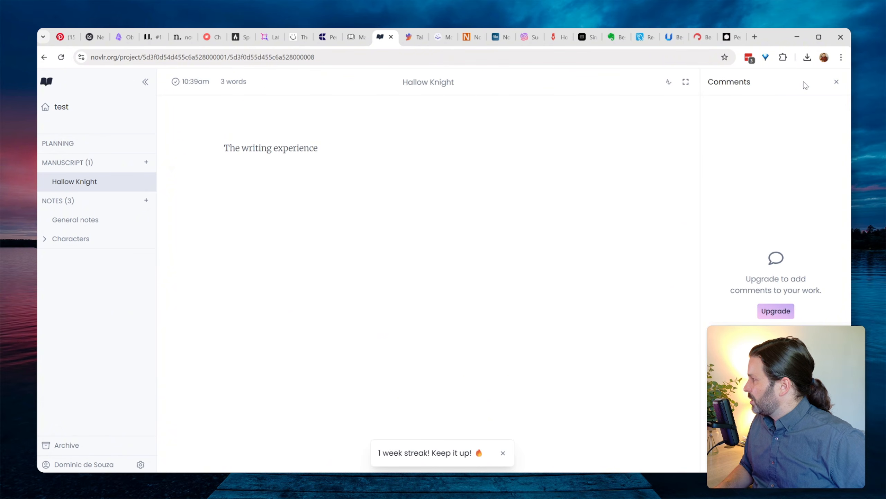
left_click(836, 82)
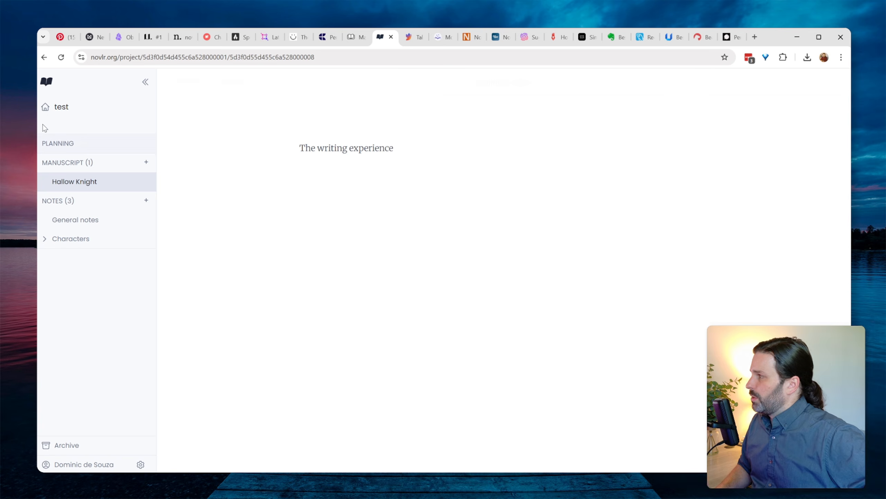
left_click(145, 82)
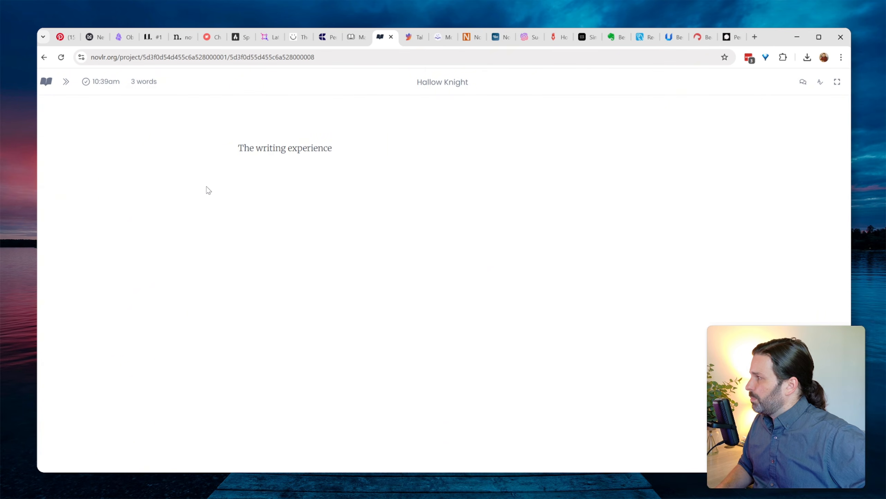
left_click(66, 82)
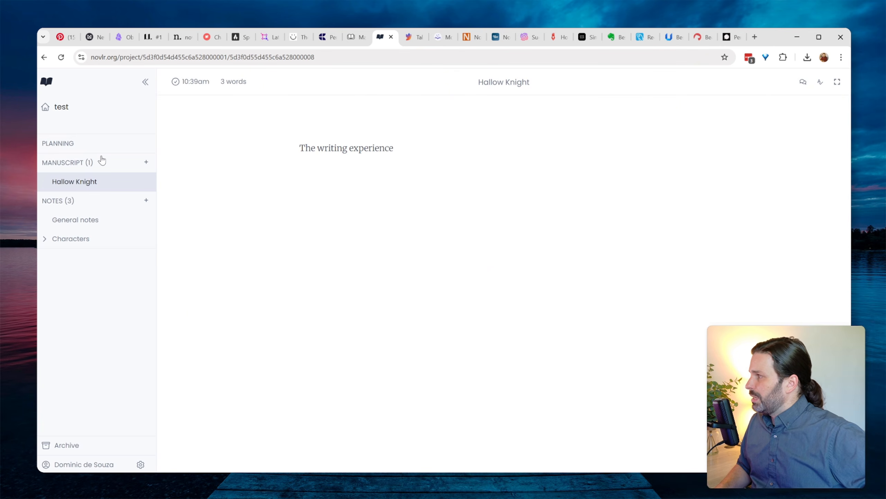
left_click(51, 83)
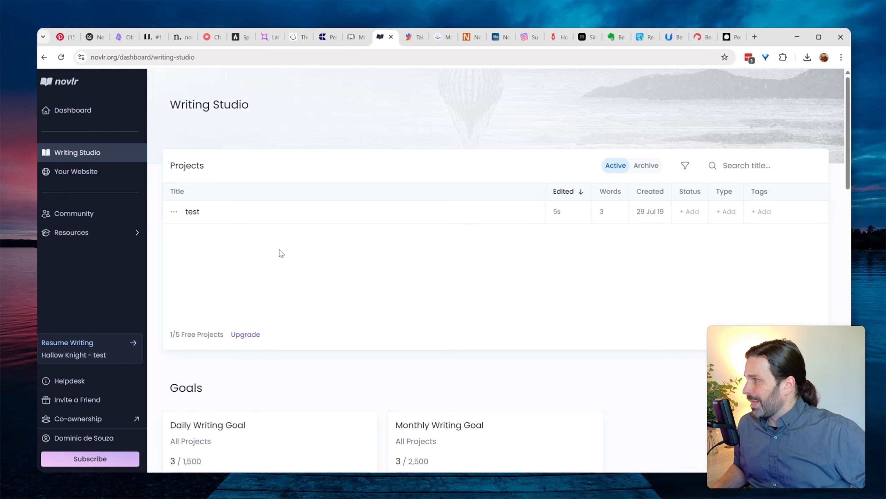
- Switch to the Talers website and look through the home page's editor preview, spelling, collaboration, and export features
key("ctrl+Tab")
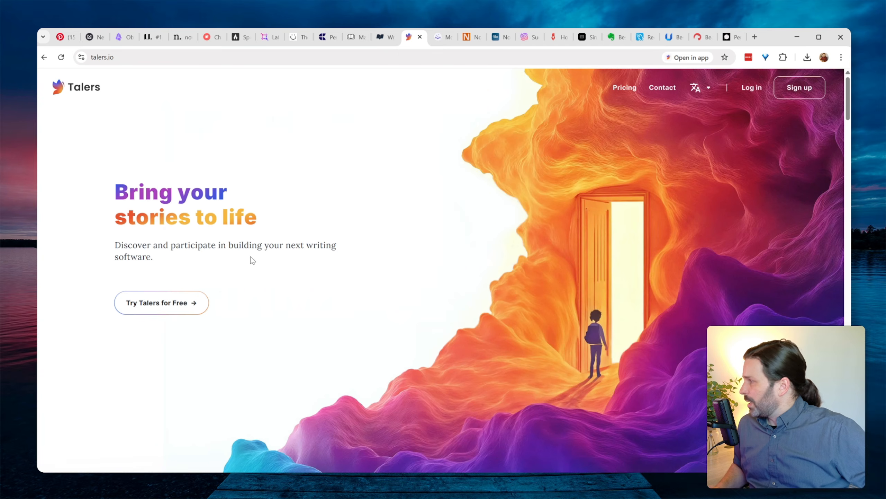
scroll(260, 265, "down", 10)
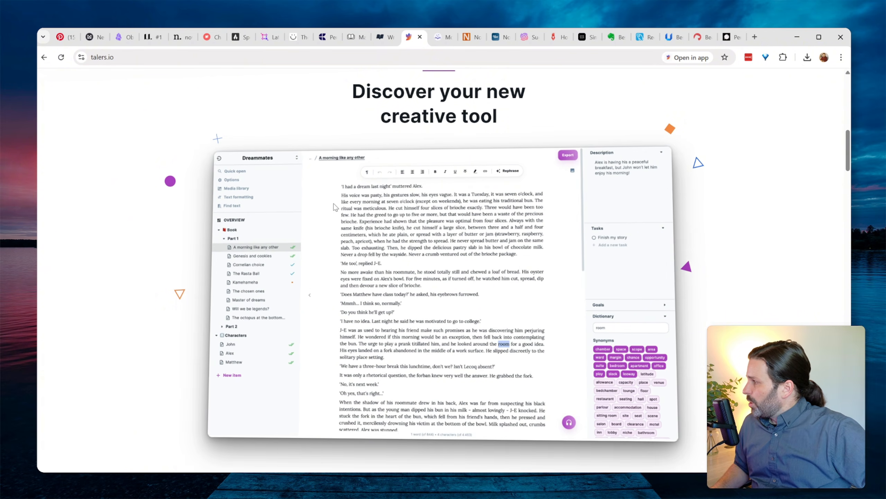
scroll(197, 289, "down", 20)
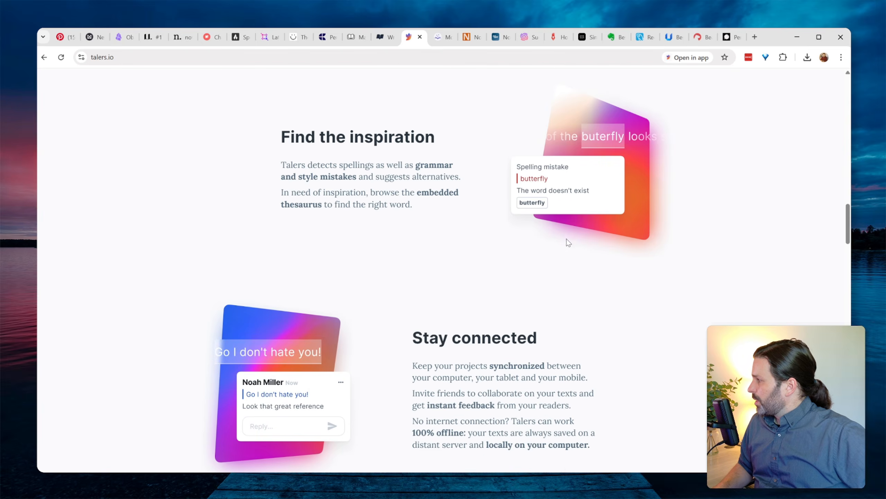
scroll(567, 241, "down", 6)
scroll(812, 259, "down", 2)
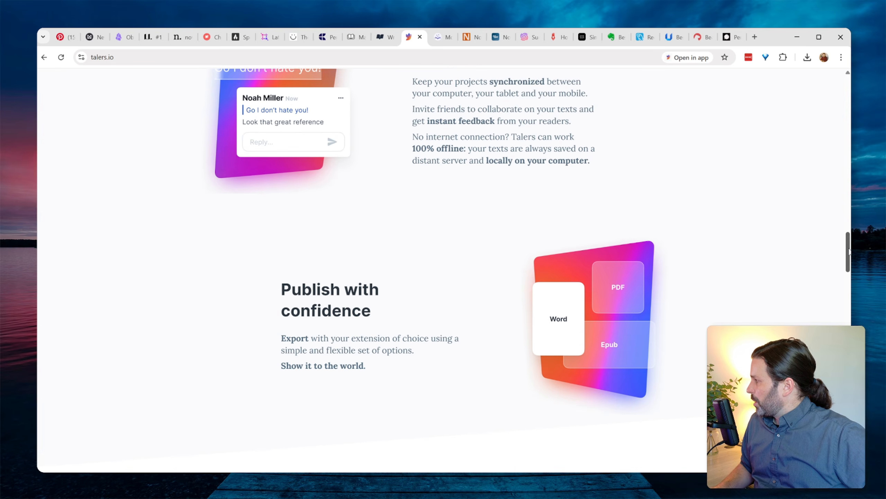
left_click_drag(848, 251, 848, 108)
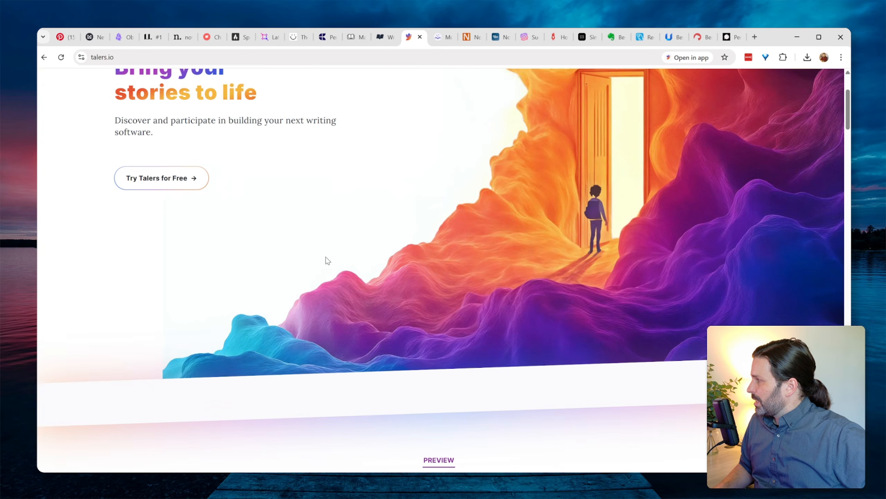
- Enter the Talers app from its home page and open The Novel of Epicness project
scroll(327, 260, "up", 3)
left_click(150, 297)
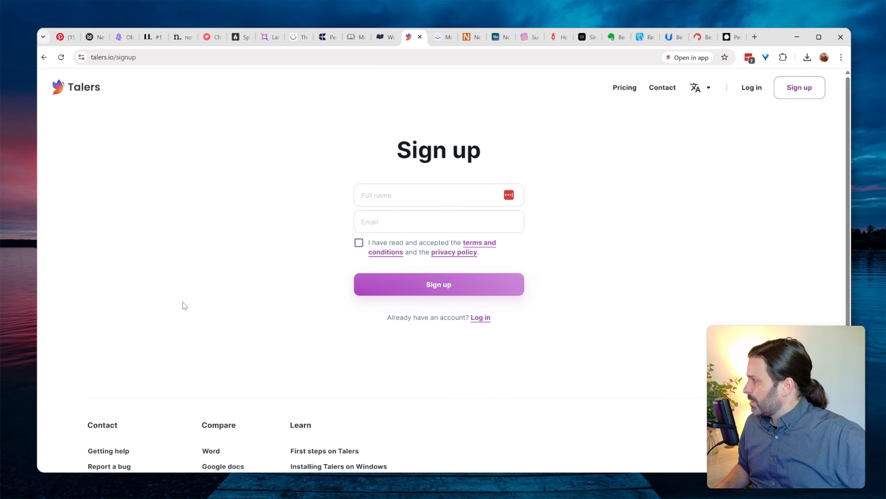
scroll(106, 332, "down", 5)
scroll(106, 332, "up", 5)
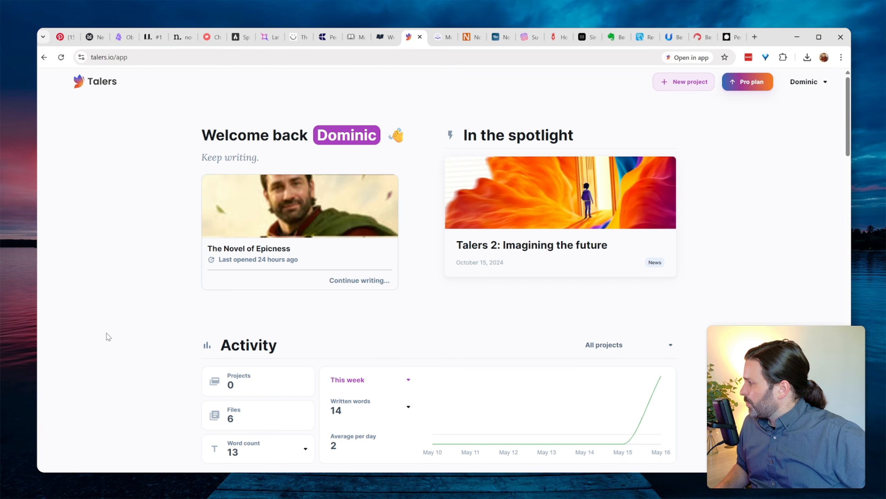
left_click(281, 214)
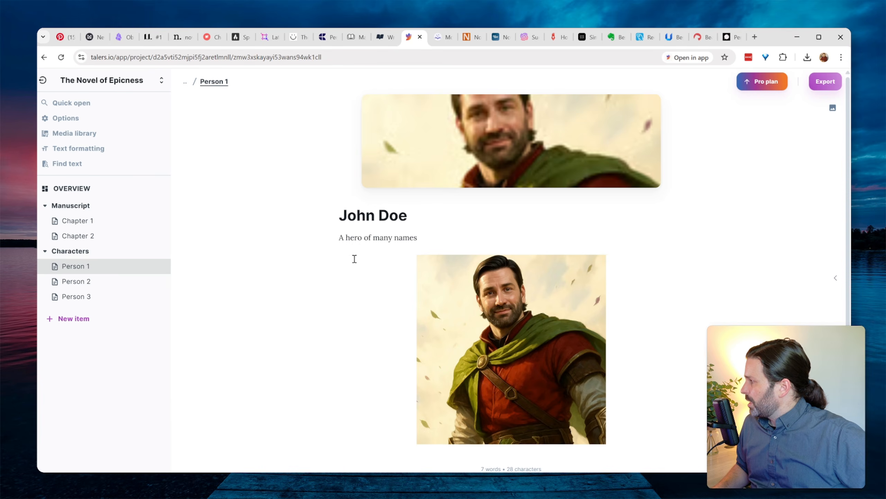
- Delete the cover image from the Person 1 page and move the portrait above the line "A hero of many names"
mouse_move(590, 183)
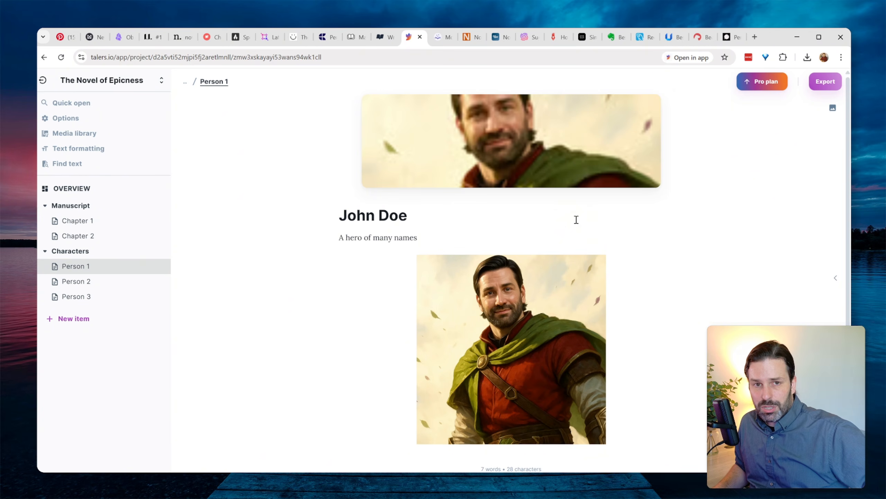
left_click(531, 143)
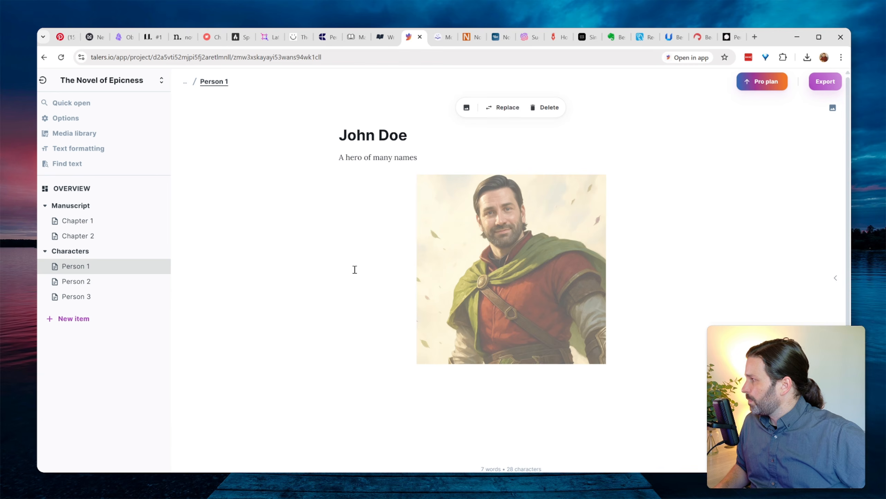
left_click_drag(354, 269, 471, 151)
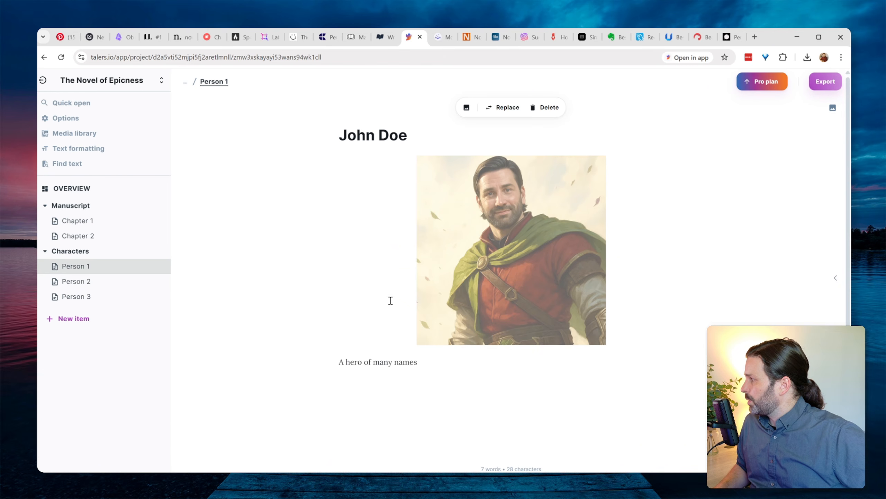
left_click(398, 373)
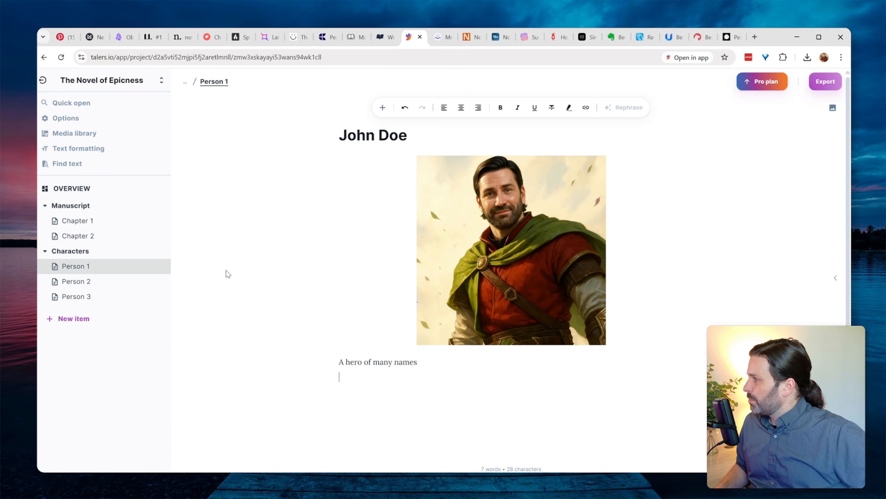
- View the Person 2 and Person 3 character pages and their cover images
left_click(78, 288)
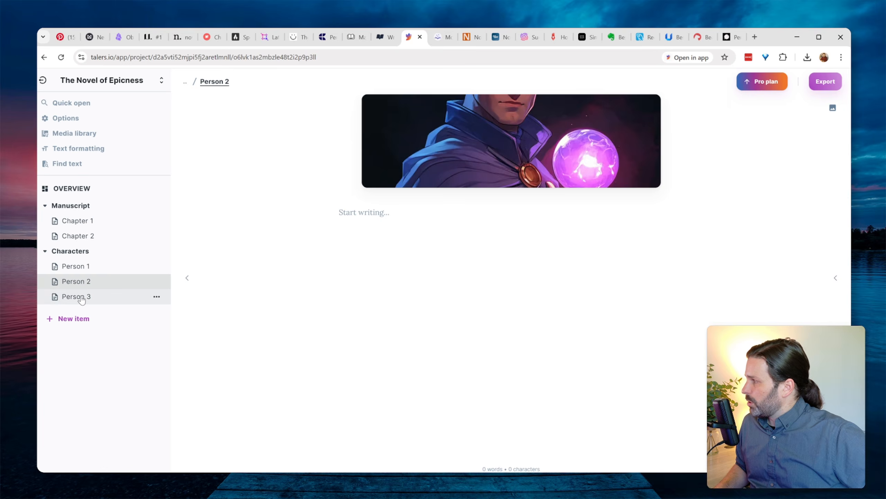
left_click(81, 299)
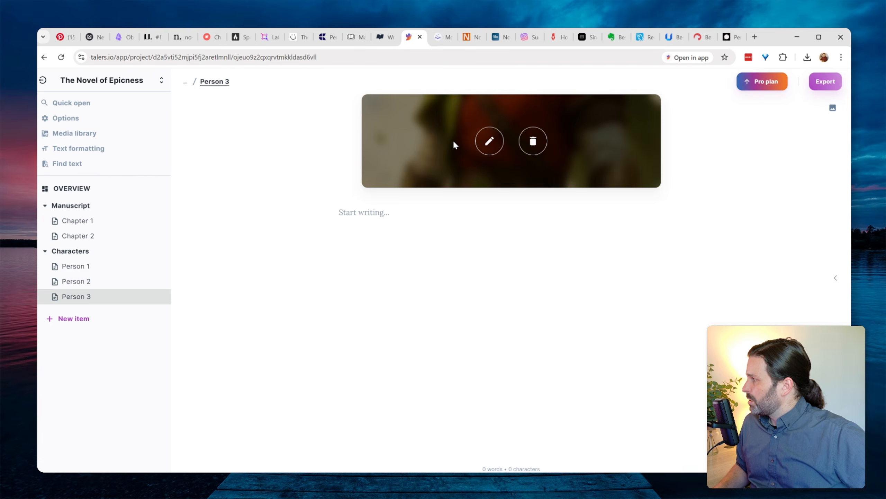
mouse_move(430, 142)
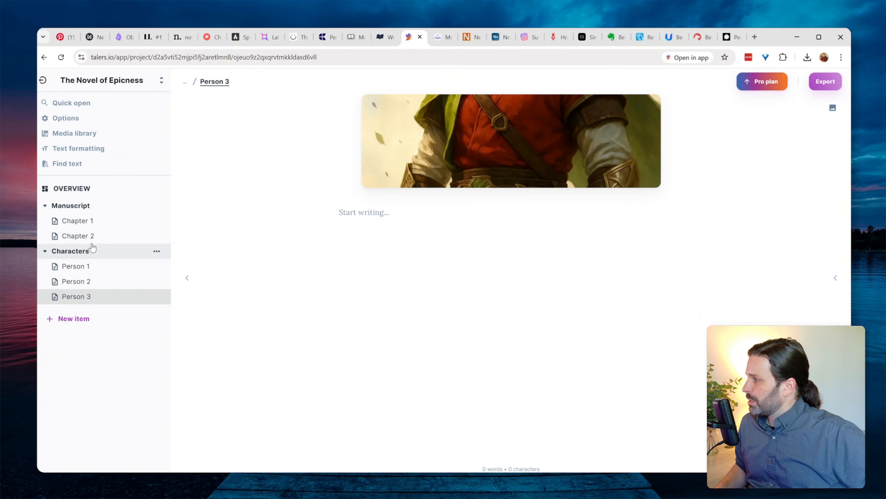
- Add an untitled text and a folder named "Locations" to the project, and reorder the text below the folder
left_click(69, 319)
left_click(67, 306)
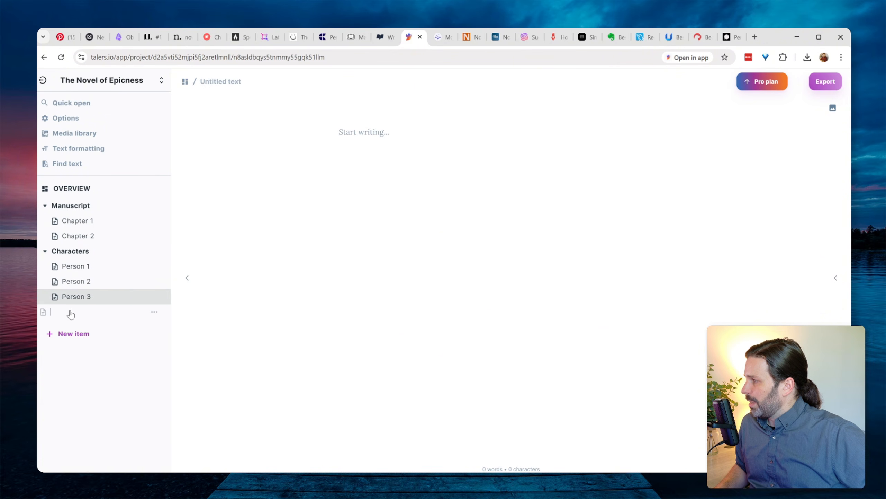
left_click(79, 335)
left_click(79, 327)
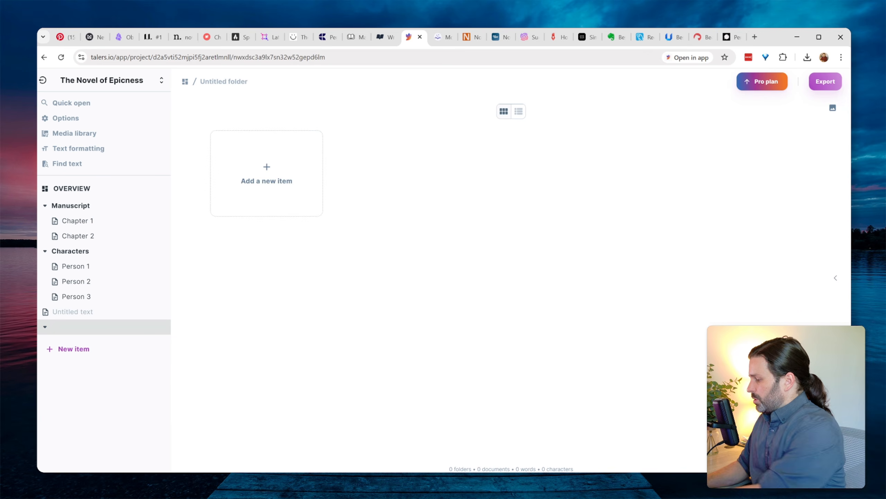
type("Locations")
key("Return")
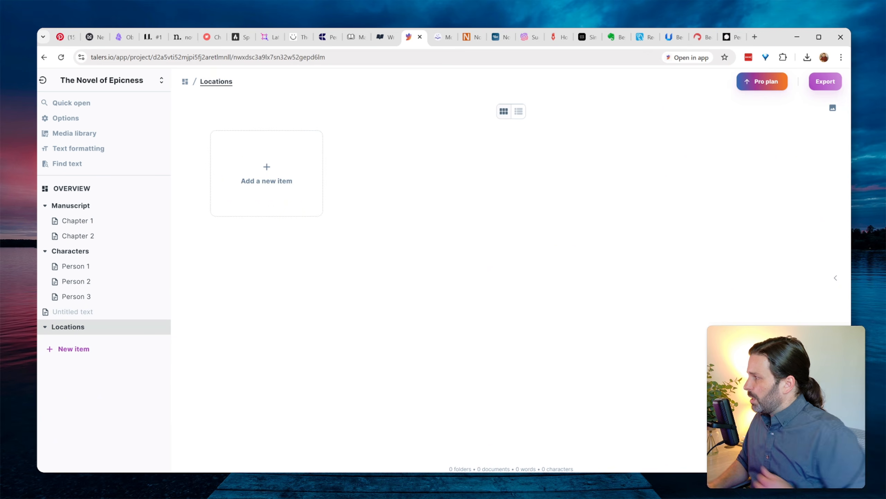
left_click_drag(65, 310, 81, 334)
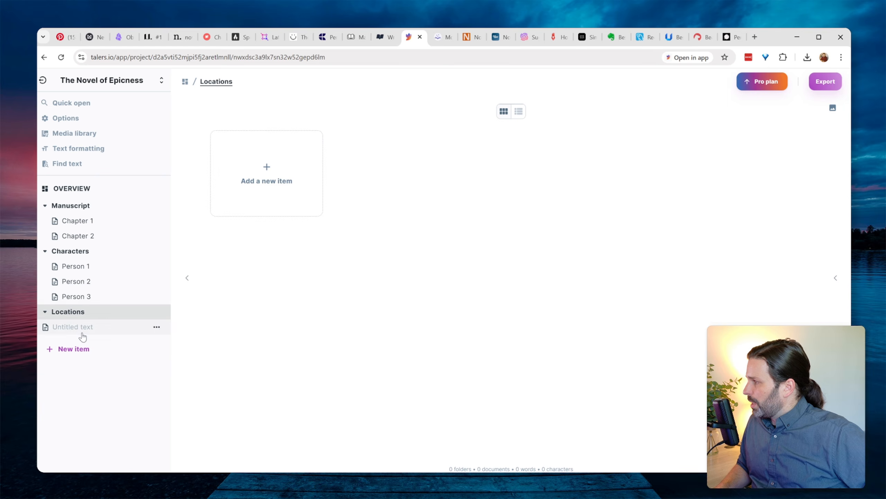
- Look through the Characters folder and the Chapter 2 and Chapter 1 documents
left_click(88, 257)
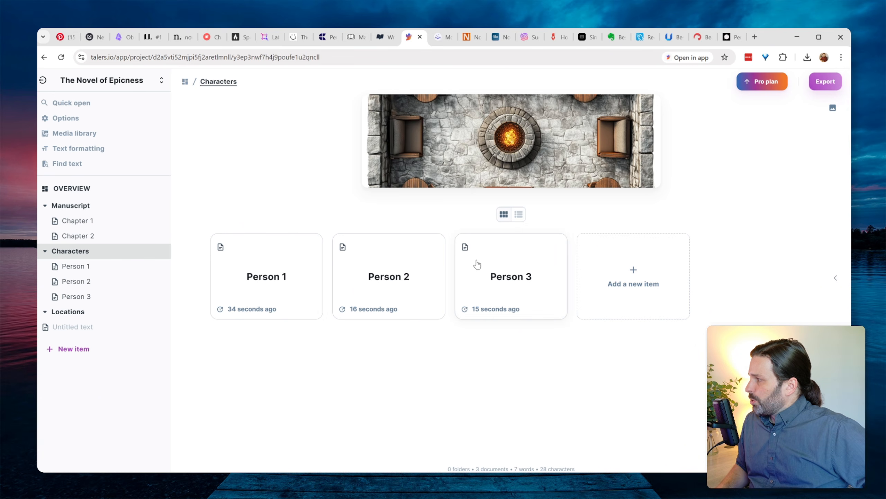
left_click(98, 220)
left_click(92, 238)
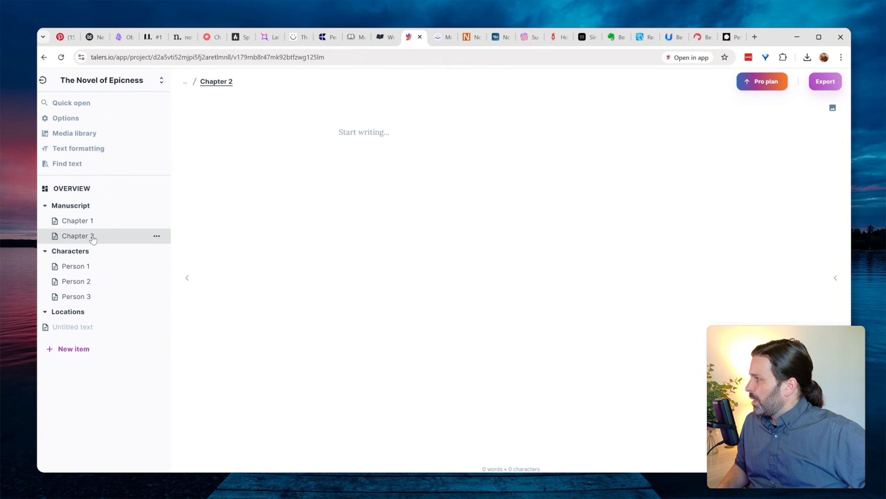
left_click(90, 221)
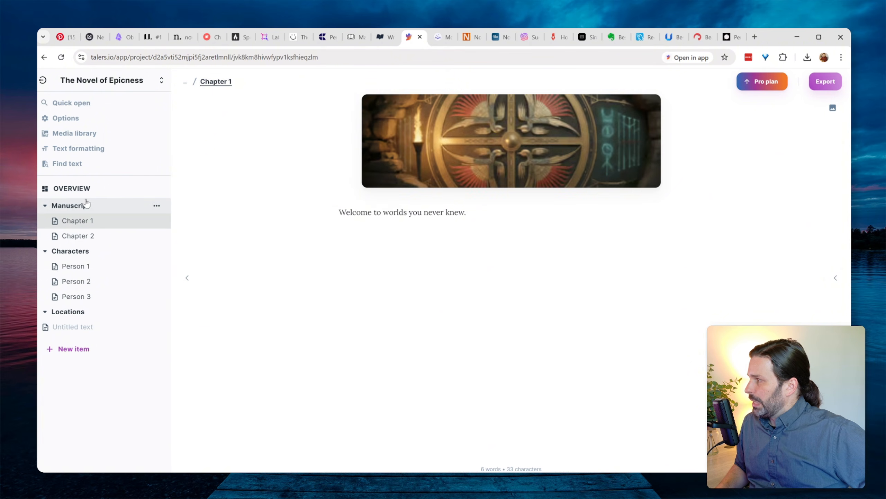
- Examine the export options for the Chapter 1 document and close them without exporting
left_click(105, 80)
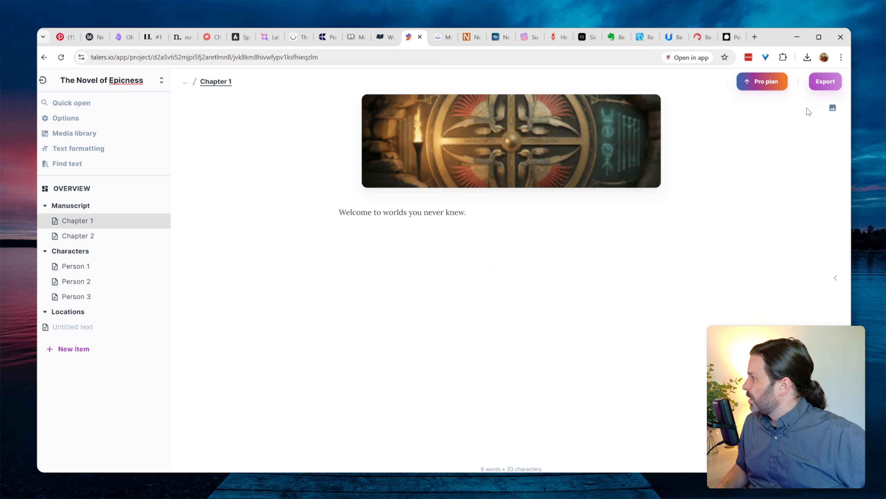
left_click(826, 84)
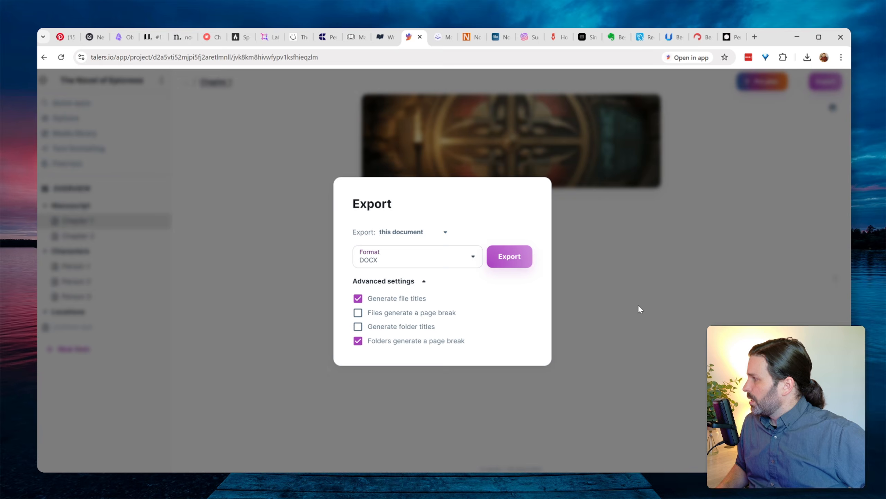
left_click(639, 307)
- Return to the Talers dashboard, look over the activity statistics and project list, and reopen The Novel of Epicness
left_click(43, 80)
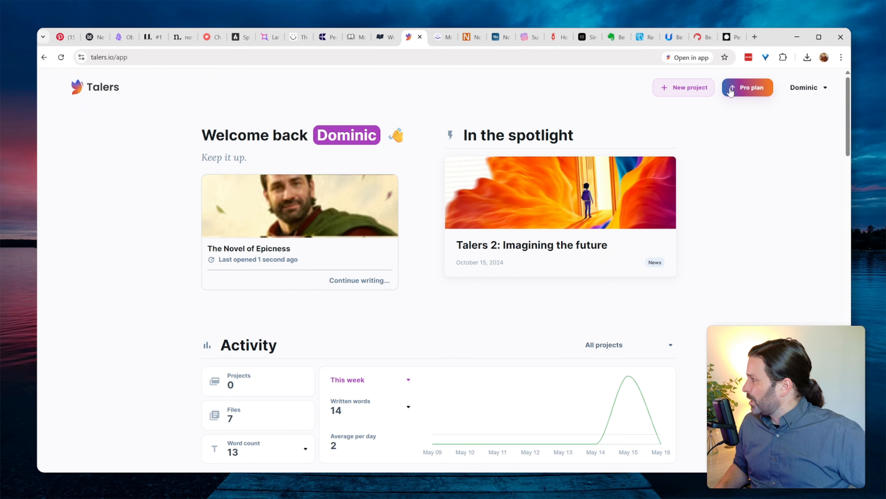
scroll(451, 265, "down", 5)
scroll(451, 263, "up", 4)
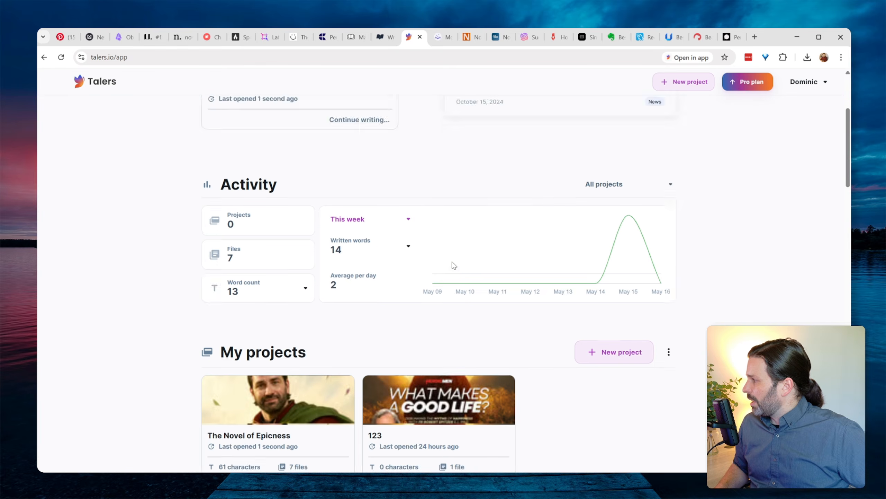
scroll(351, 179, "down", 1)
scroll(293, 192, "up", 2)
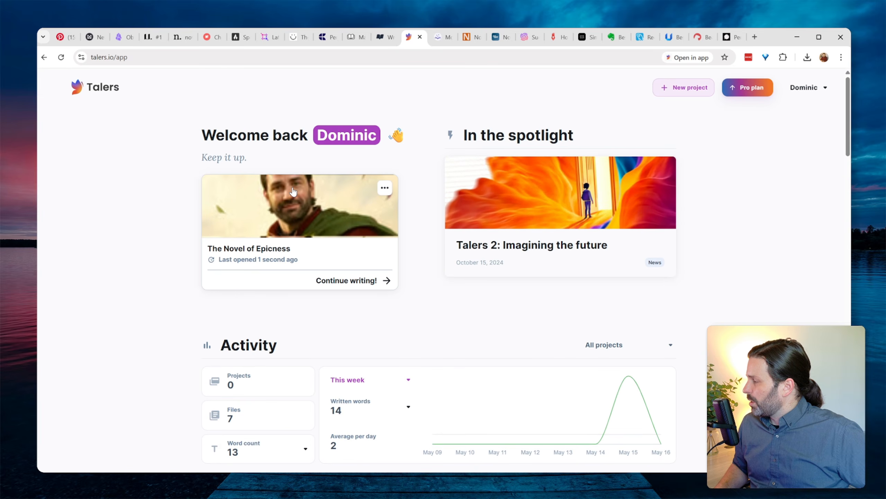
left_click(294, 191)
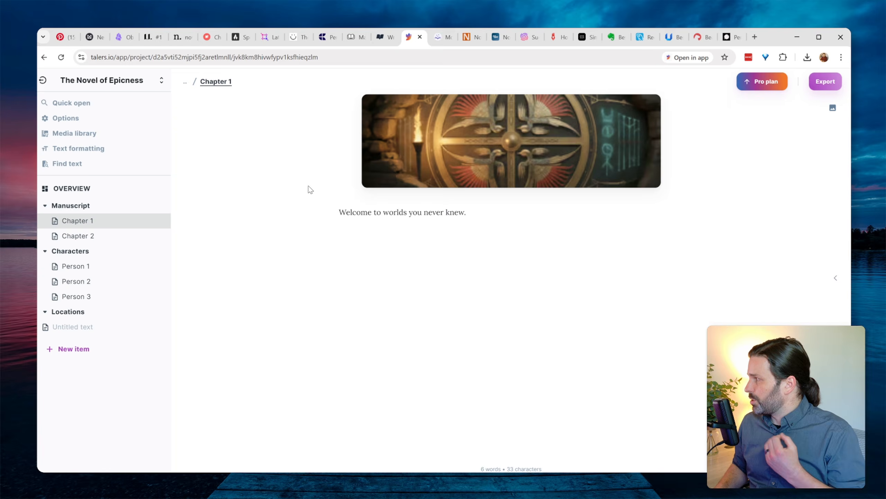
- Switch to the Speare website and view the opening section of its features page
left_click(239, 37)
scroll(248, 164, "up", 15)
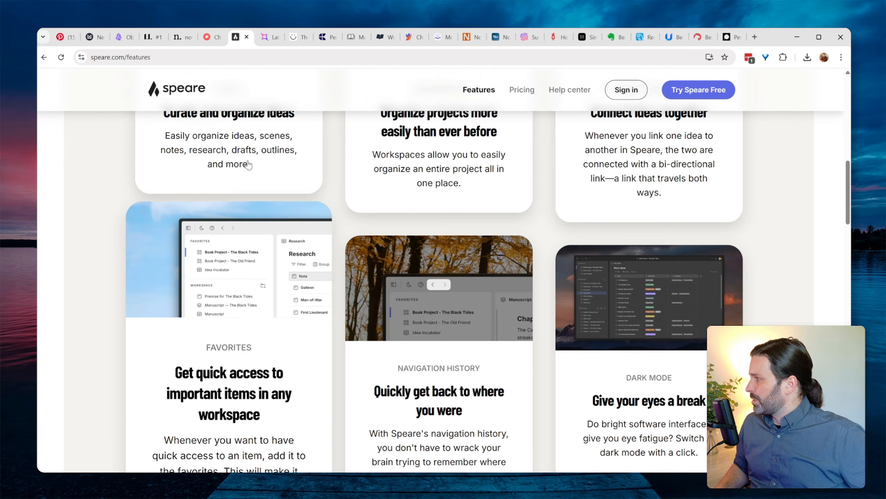
scroll(249, 165, "up", 1)
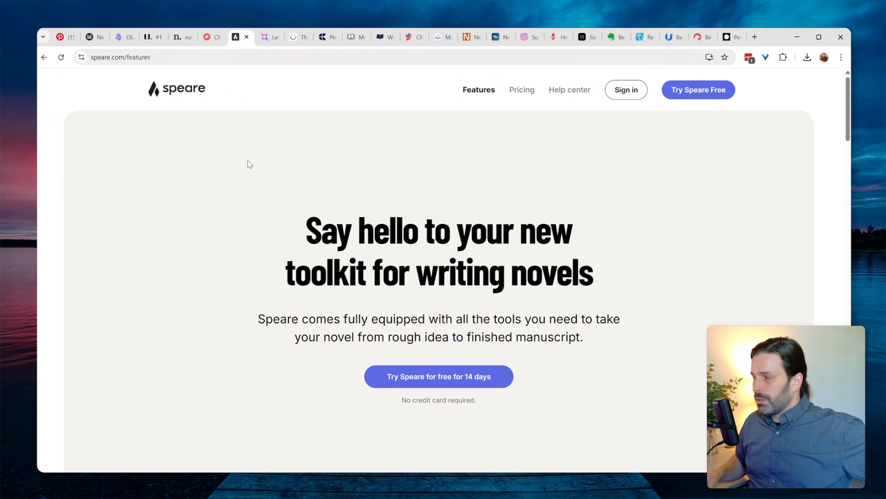
- Switch to the Motif website, view its editor preview, log in, and open the A Christmas Carol tutorial project
left_click(442, 39)
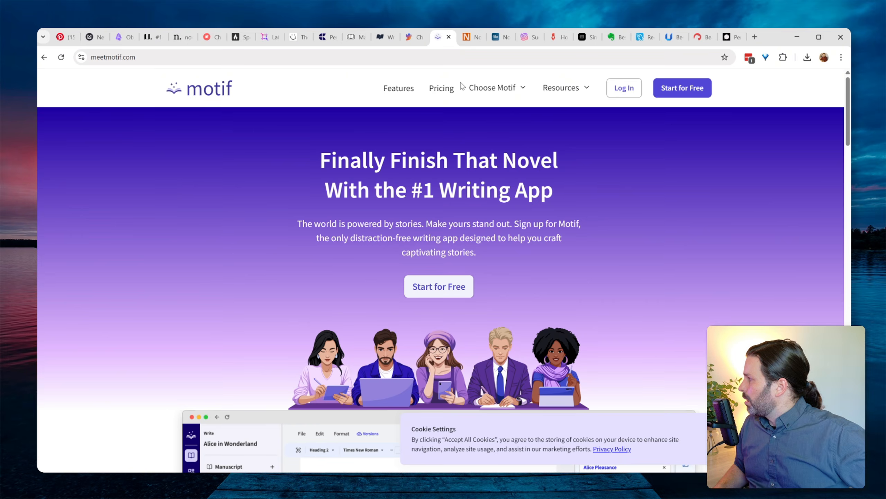
scroll(141, 146, "down", 8)
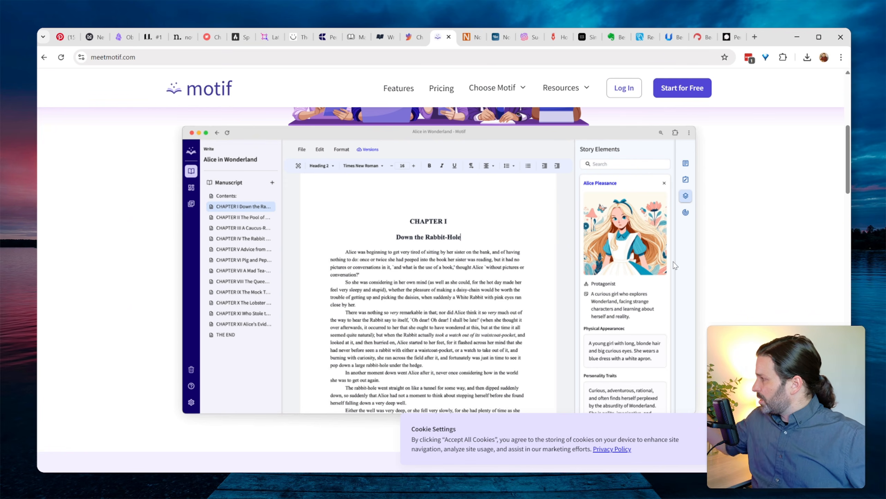
left_click(624, 88)
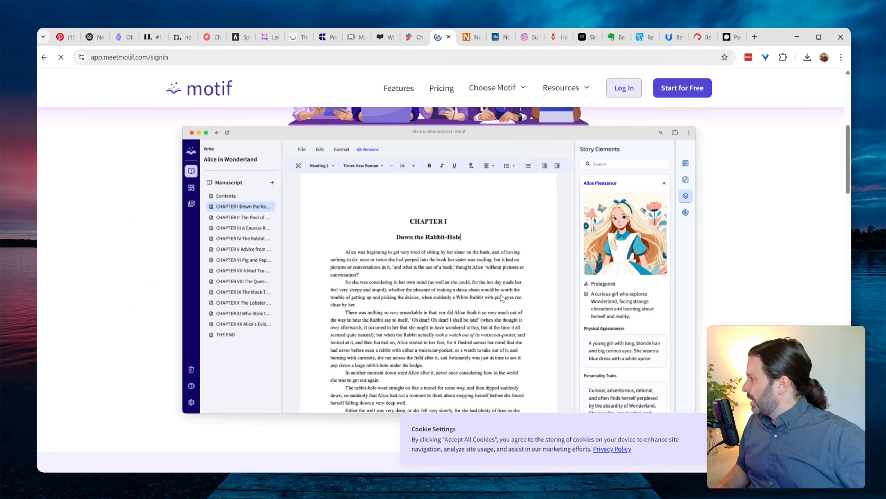
left_click(446, 314)
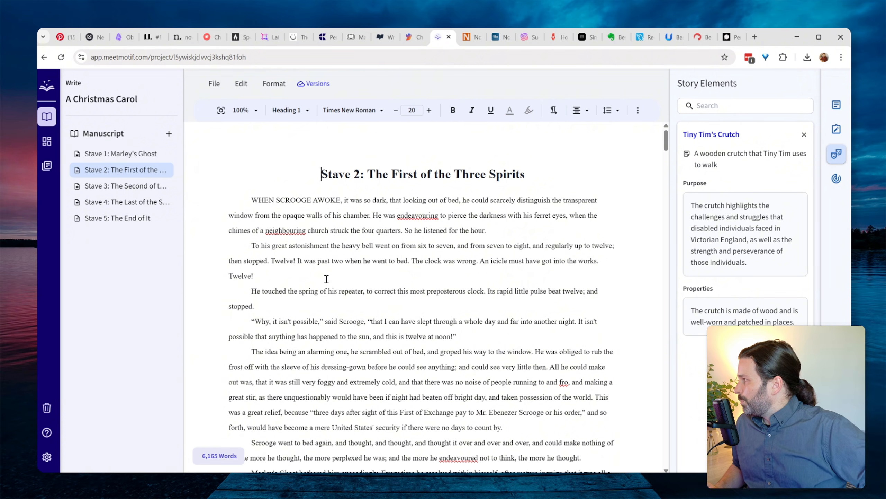
- Hide the story elements and manuscript list in the Stave 2 editor, and try focus mode on and off
left_click(837, 154)
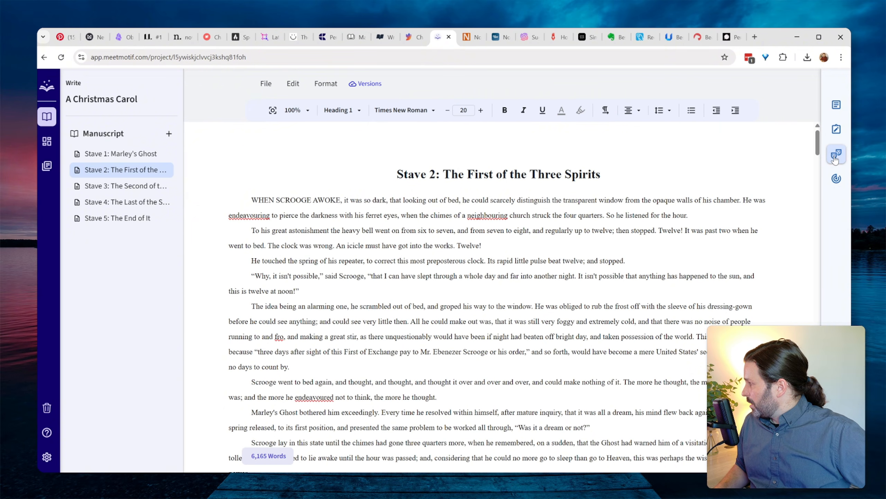
left_click(47, 116)
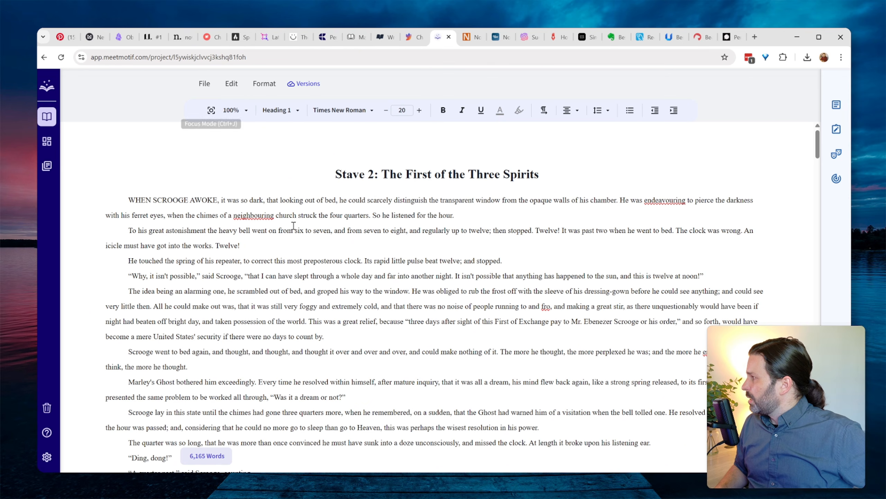
left_click(212, 111)
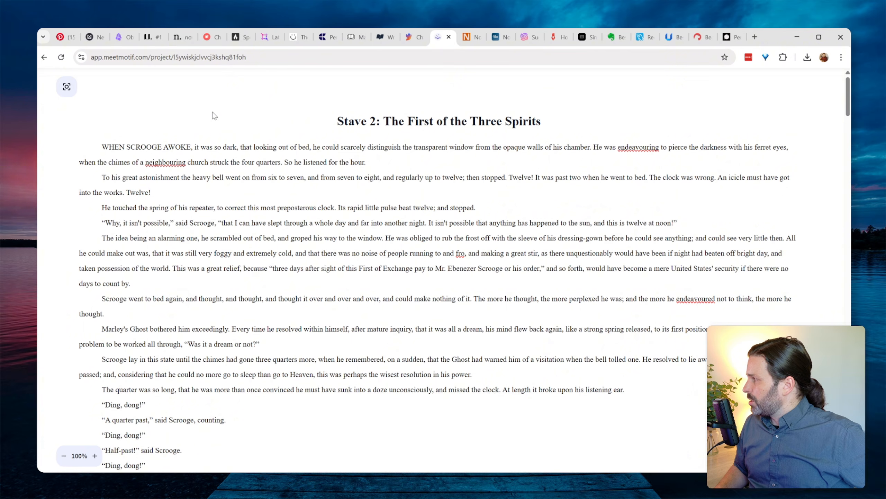
left_click(67, 87)
- Check the editor's layout at a narrower width beside the developer tools, and open The Hero's Journey project
key("ctrl+shift+i")
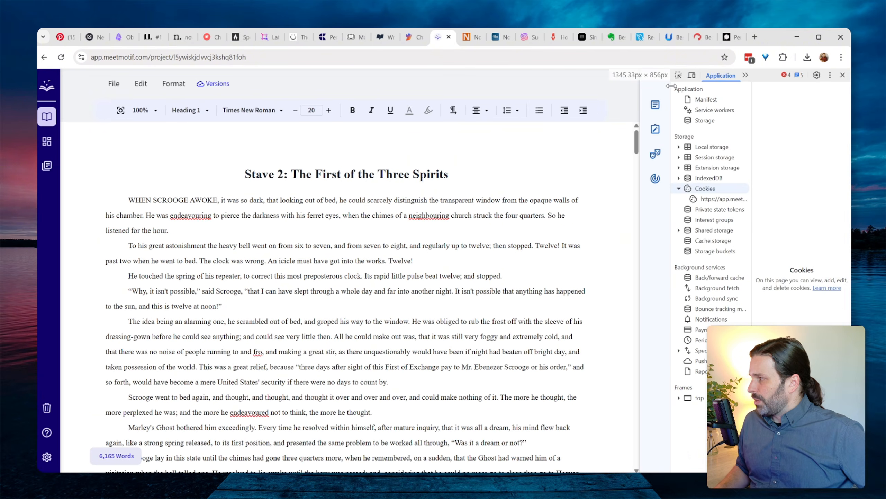
left_click_drag(673, 99, 514, 100)
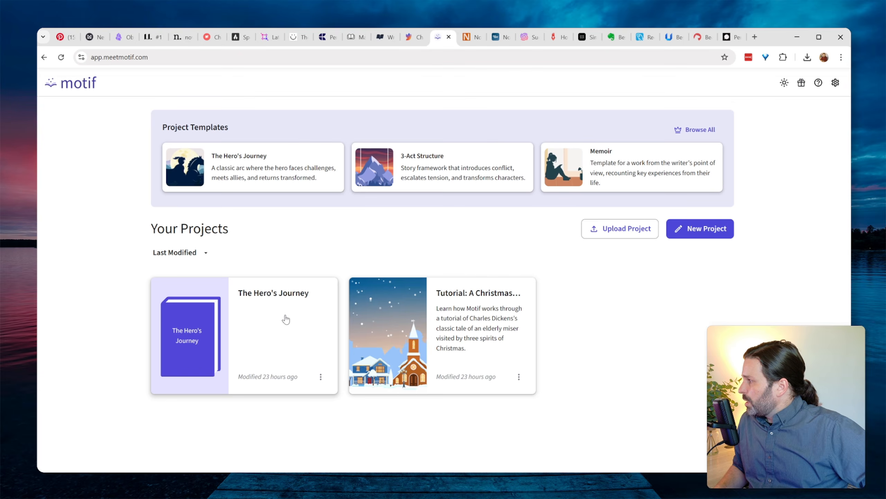
left_click(287, 319)
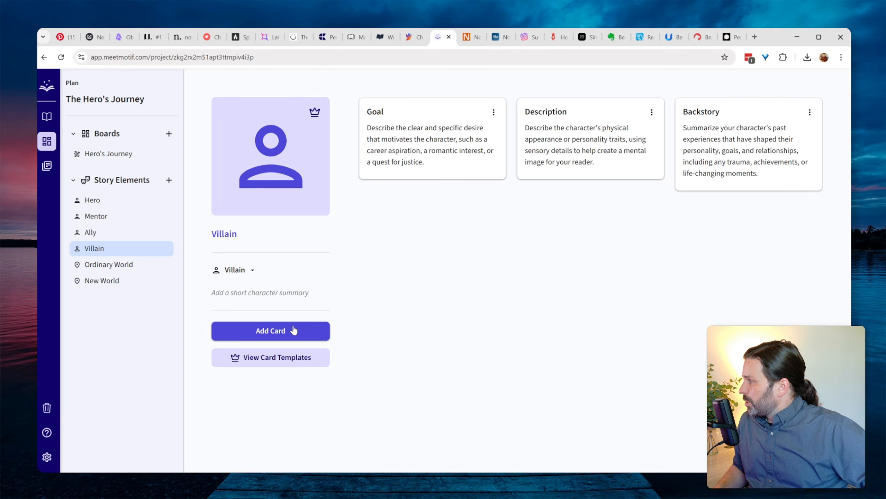
- Look through The Hero's Journey story elements, from the Hero, Mentor, Ally and Villain characters to the Ordinary World and New World locations
left_click(93, 200)
left_click(95, 215)
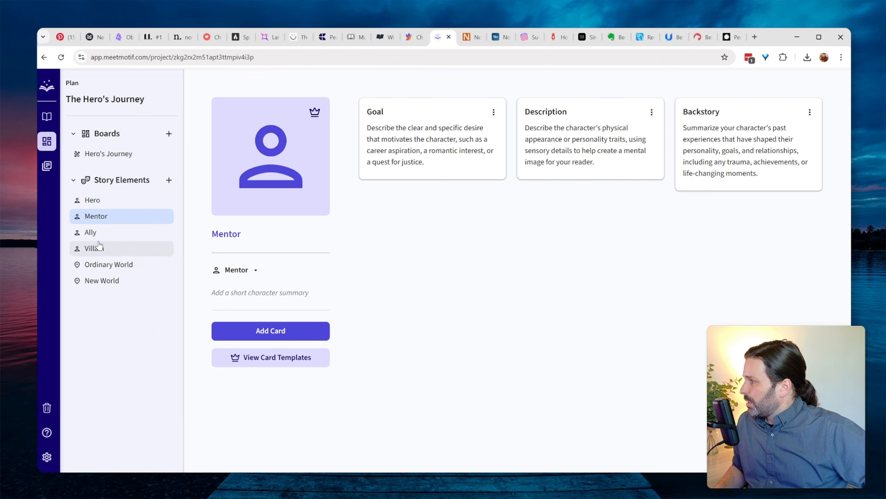
left_click(93, 232)
left_click(97, 247)
left_click(101, 264)
left_click(102, 280)
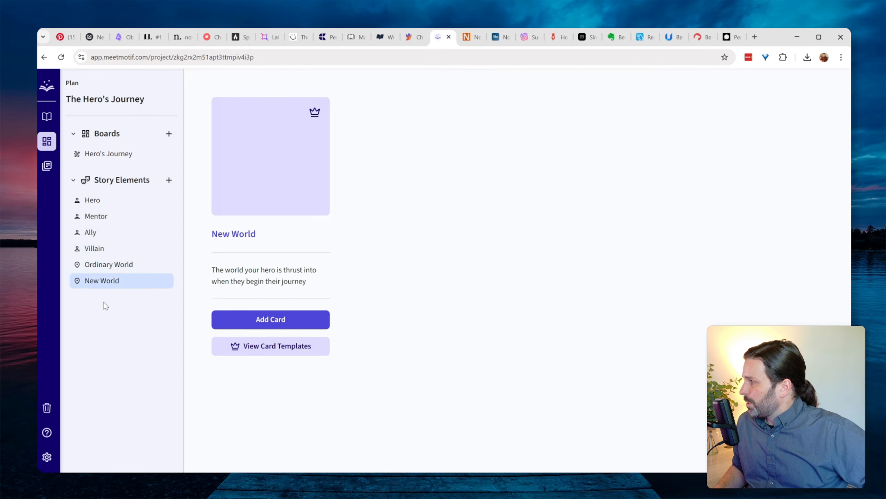
- Add three blank cards to the New World location
left_click(280, 325)
left_click(280, 325)
left_click(280, 325)
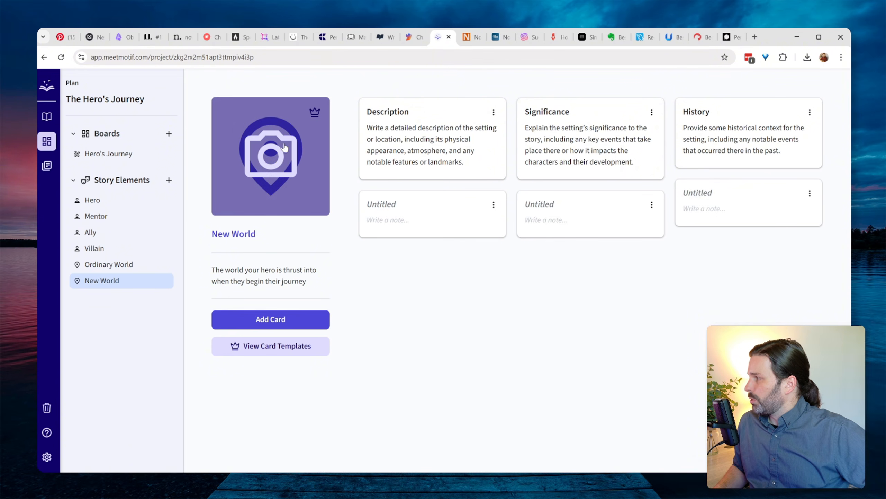
- Try to add an image to the New World location, and return to the projects page without starting the Motif Pro trial
left_click(276, 160)
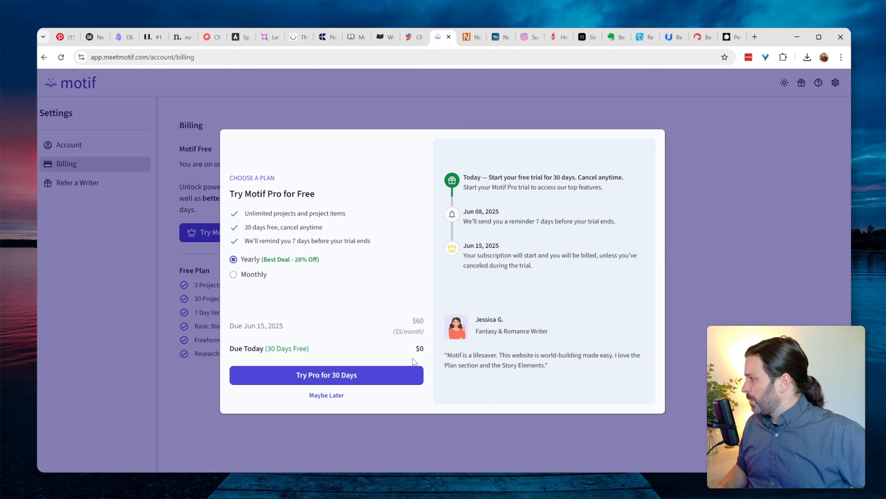
left_click(332, 393)
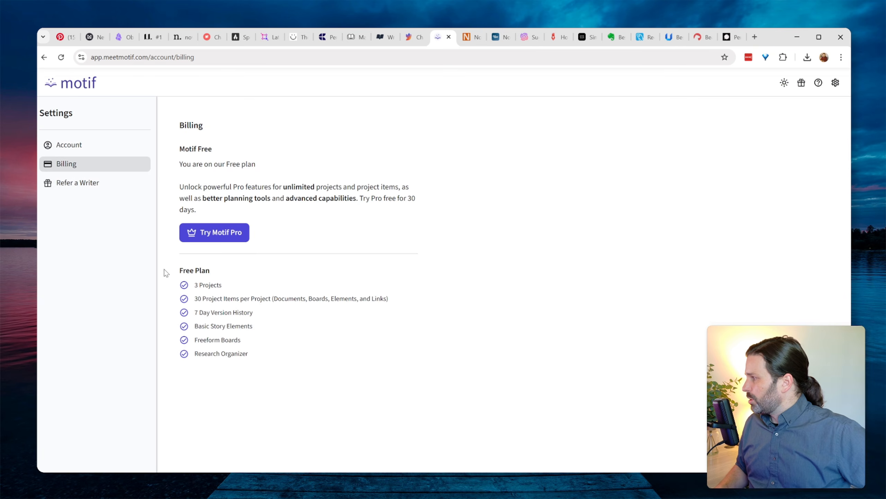
left_click(67, 85)
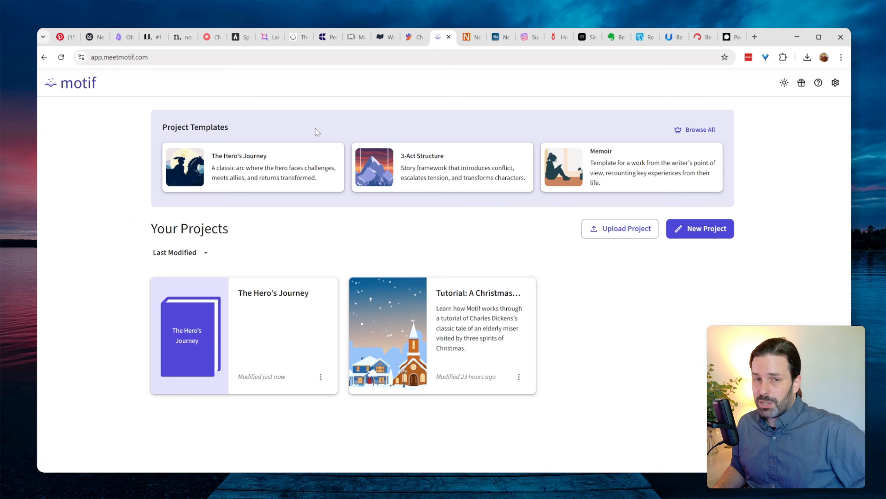
- Switch to the Novelize website and look through its home page down to the editor preview
left_click(470, 37)
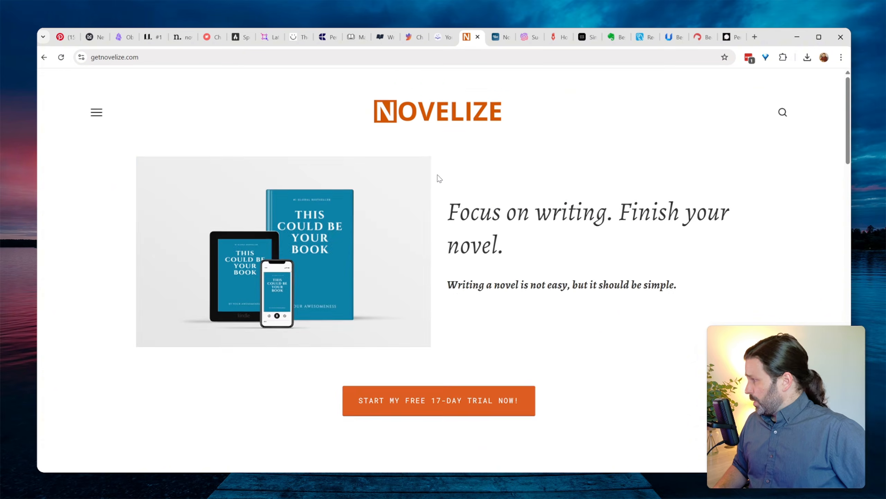
scroll(437, 175, "down", 10)
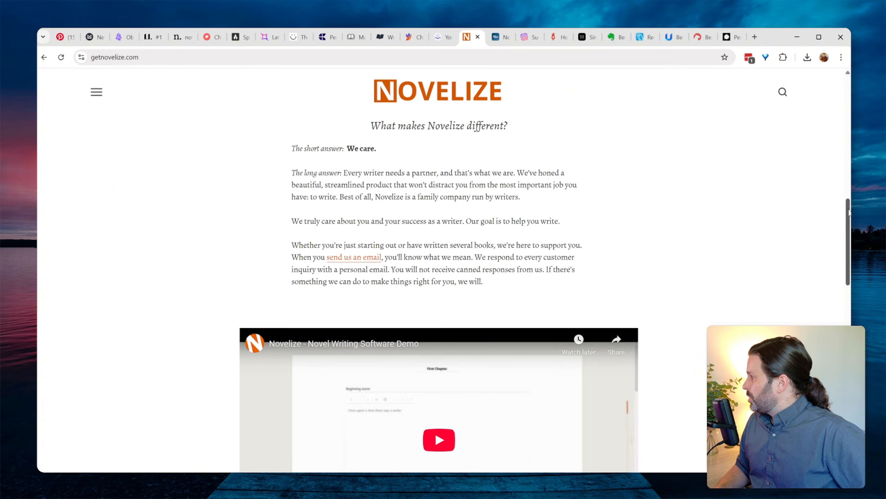
scroll(485, 191, "up", 10)
scroll(443, 268, "down", 15)
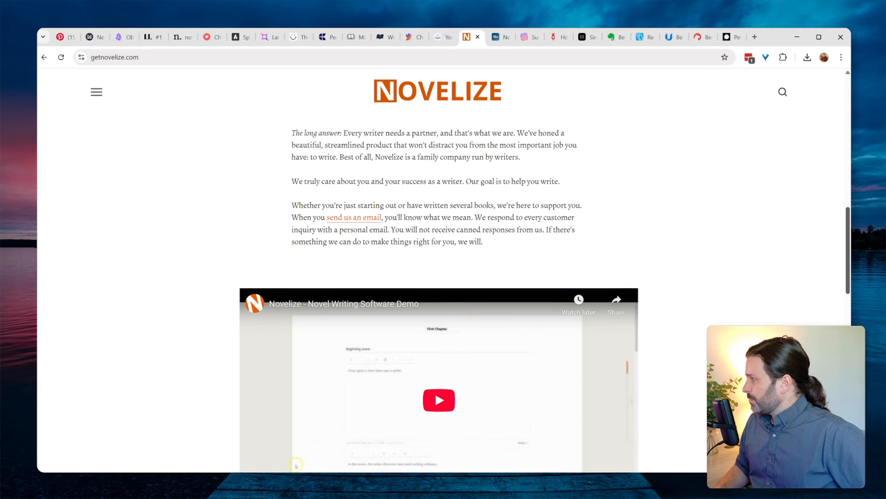
scroll(444, 268, "down", 2)
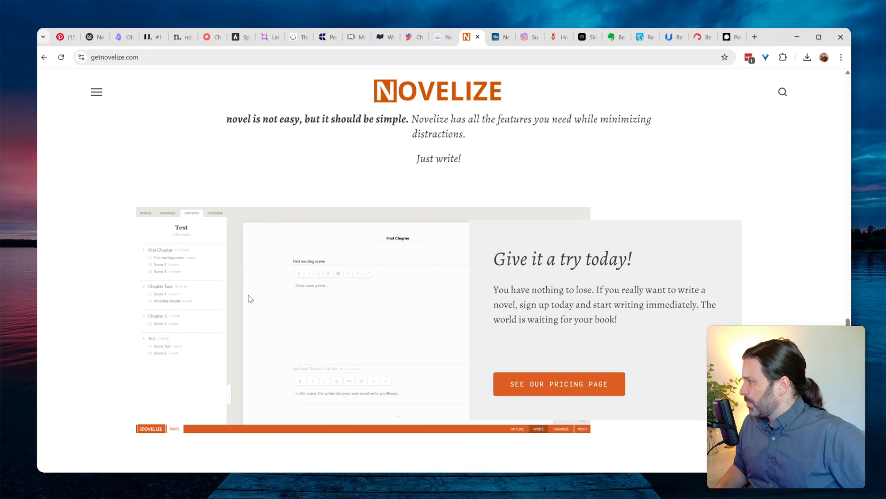
scroll(251, 299, "down", 1)
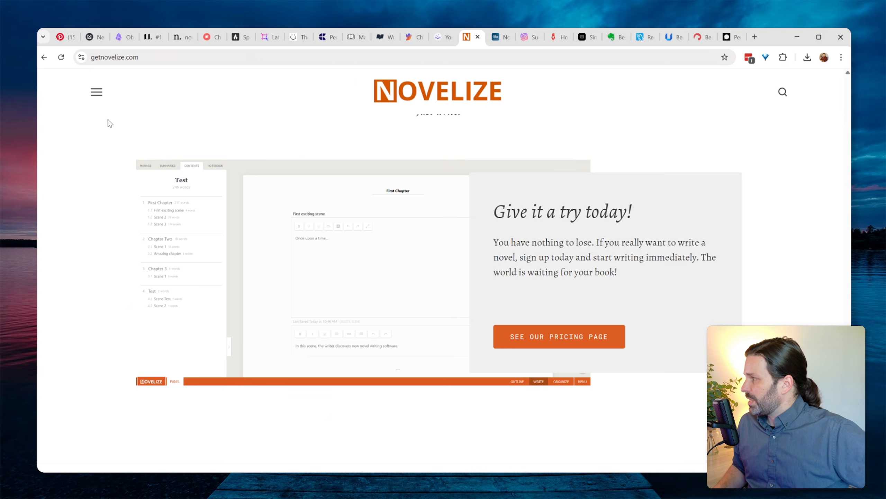
- Open the Novelize pricing page and check the subscription cost
left_click(95, 93)
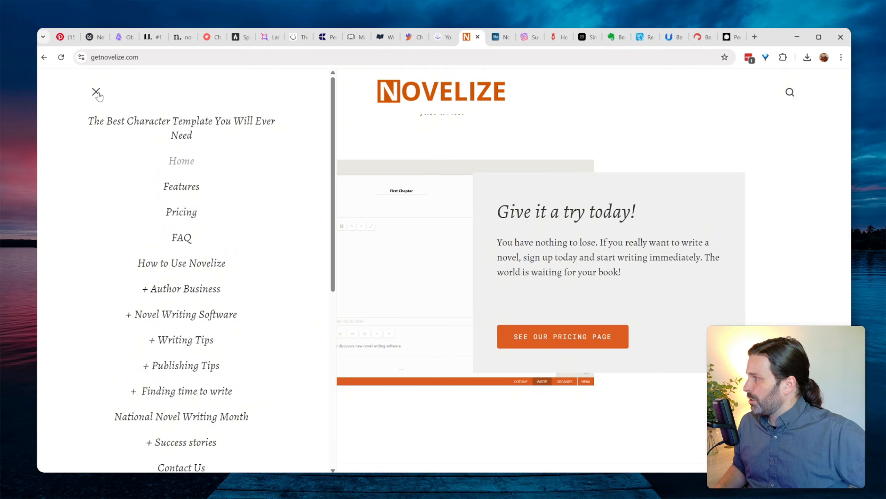
left_click(183, 211)
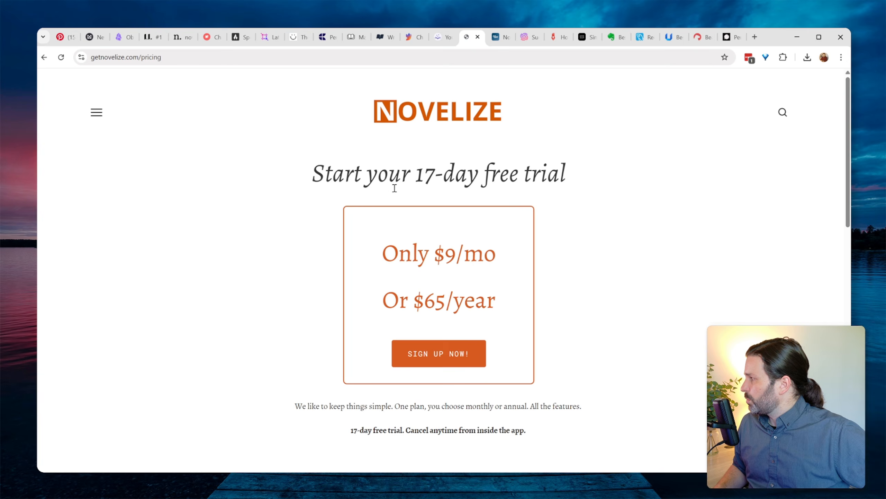
double_click(447, 260)
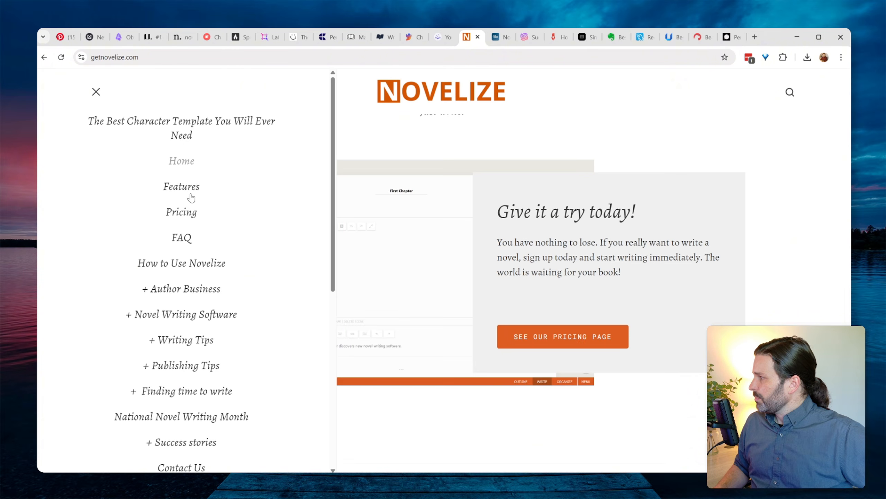
- Open the Novelize features page and examine the editor screenshot with its chapter and scene list
left_click(181, 184)
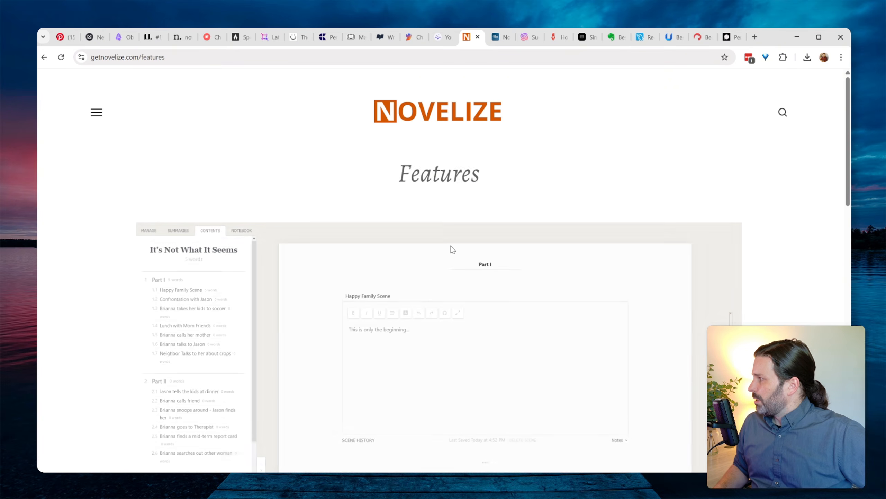
scroll(453, 250, "down", 4)
scroll(453, 251, "up", 3)
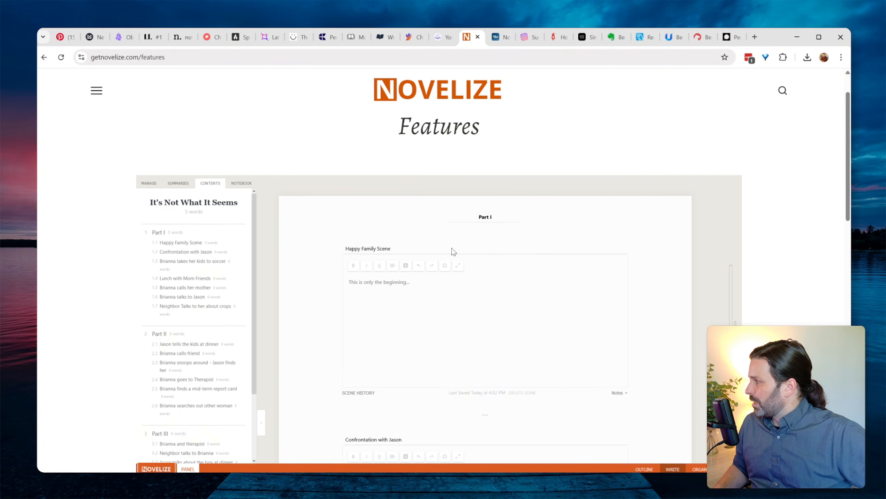
scroll(453, 251, "down", 1)
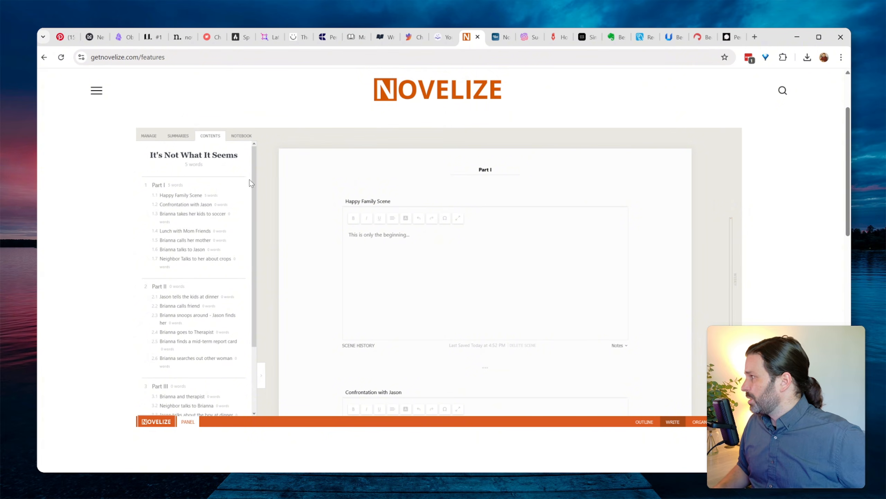
- Switch to the Sudowrite website, view its Muse model page, and return to the home page
key("ctrl+Tab")
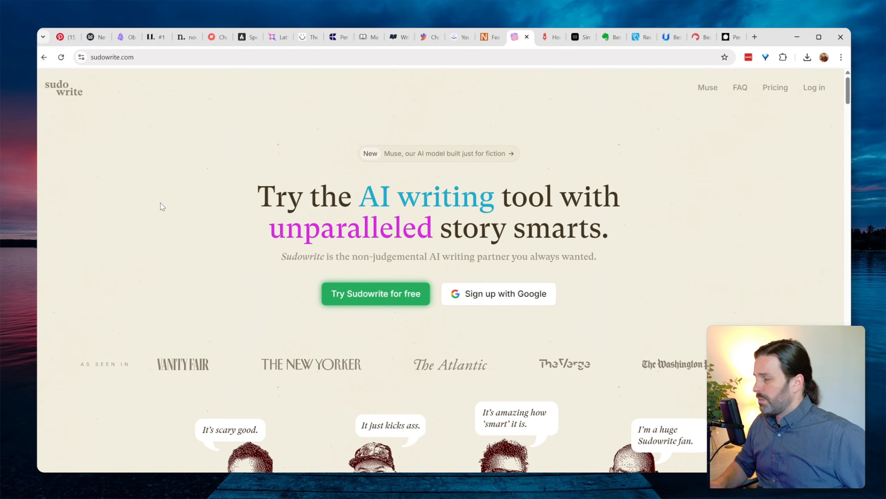
left_click(412, 154)
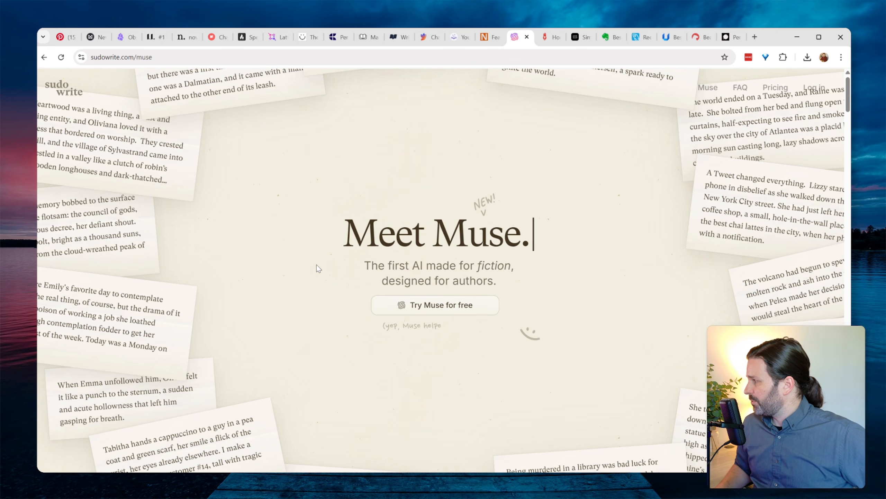
key("alt+Left")
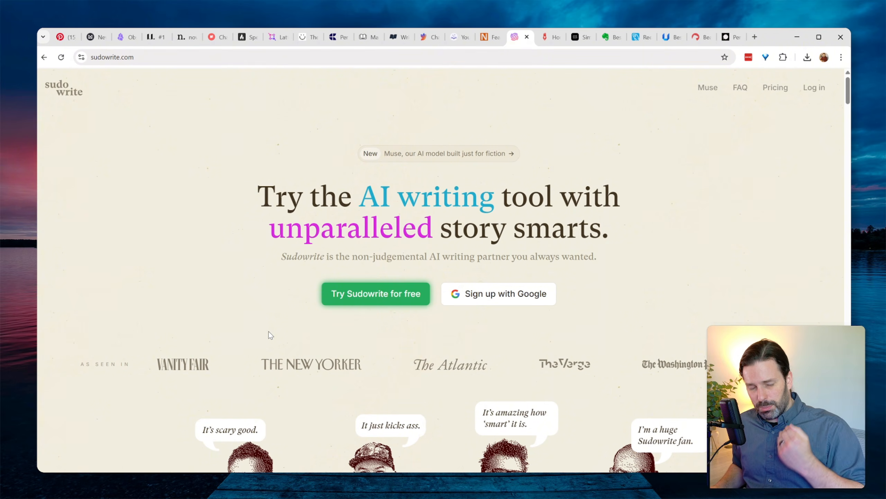
- Open Sudowrite's pricing page and compare the yearly plans, highlighting the Hobby & Student price
left_click(775, 92)
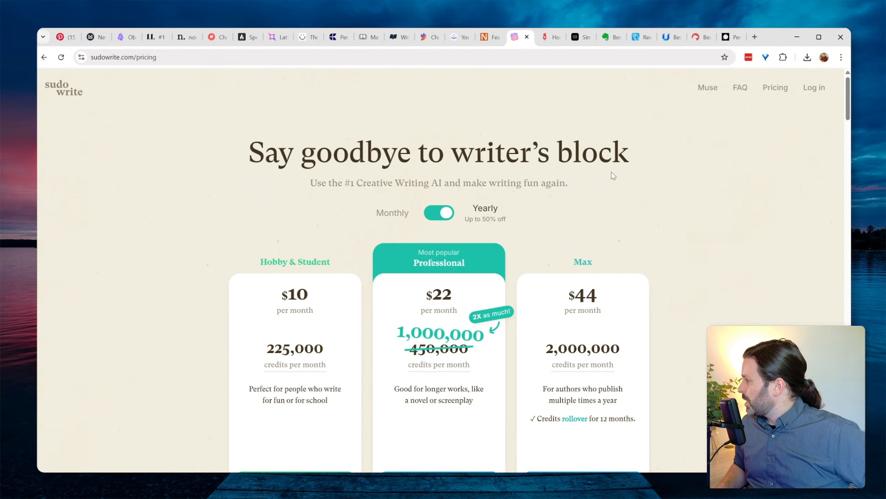
scroll(352, 244, "down", 3)
left_click_drag(314, 210, 259, 208)
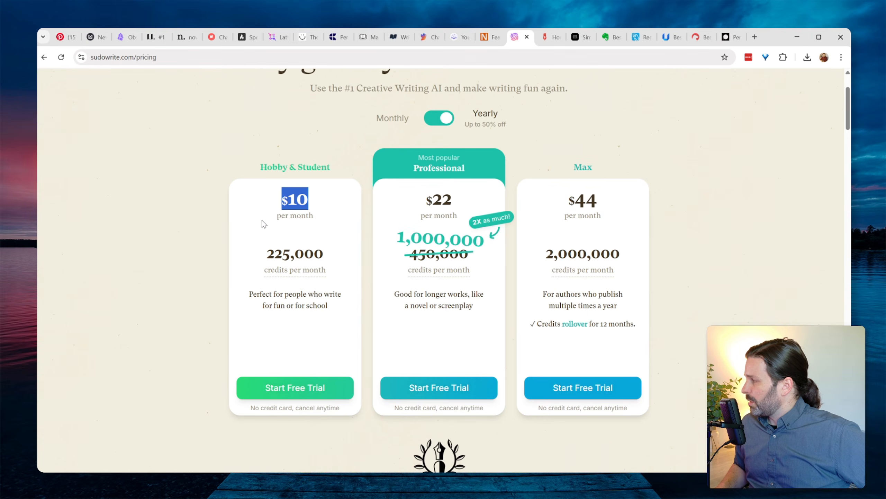
scroll(265, 223, "up", 3)
- Log in to the Sudowrite editor with a Google account
left_click(814, 88)
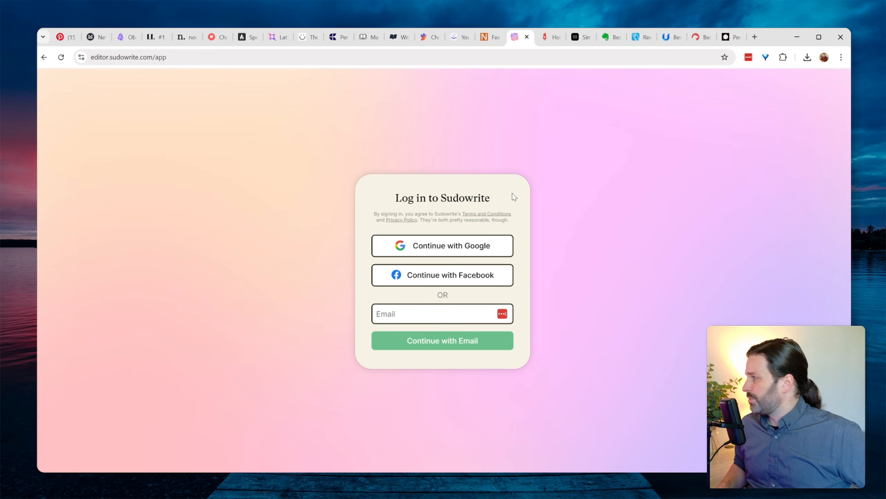
left_click(441, 246)
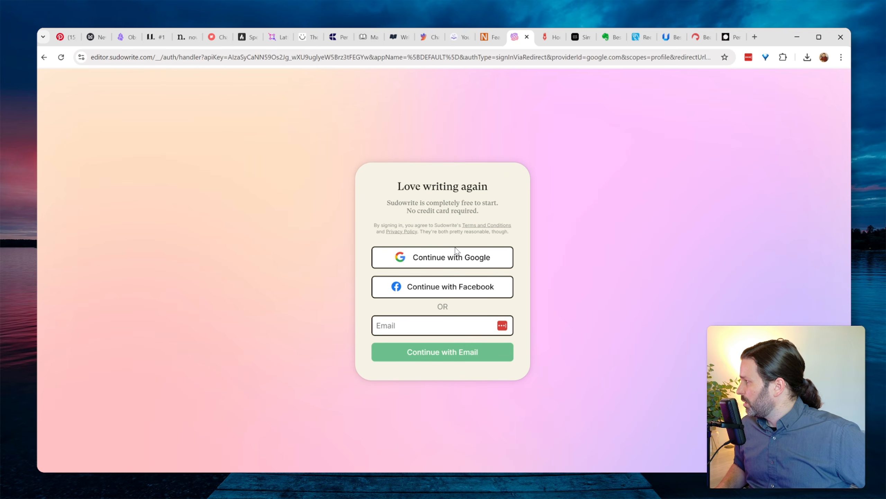
left_click(313, 243)
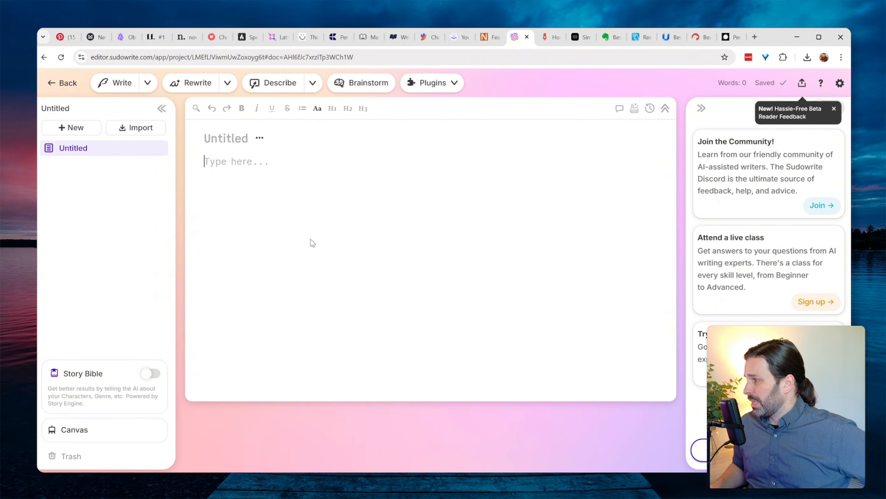
- Open the untitled project's Canvas, look around its sample character cards and tips, and return to the document editor
left_click(121, 440)
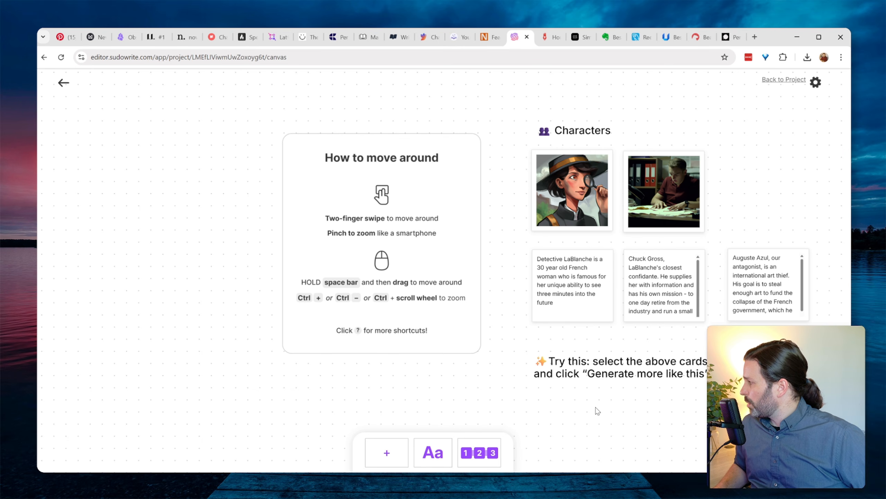
left_click_drag(568, 391, 417, 372)
scroll(413, 370, "down", 5)
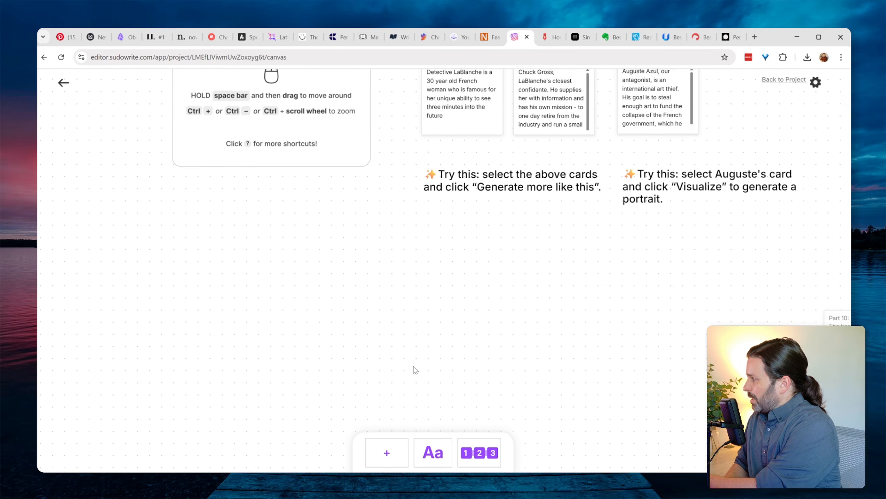
scroll(414, 366, "up", 5)
scroll(408, 368, "up", 2)
scroll(406, 368, "down", 4)
key("alt+Left")
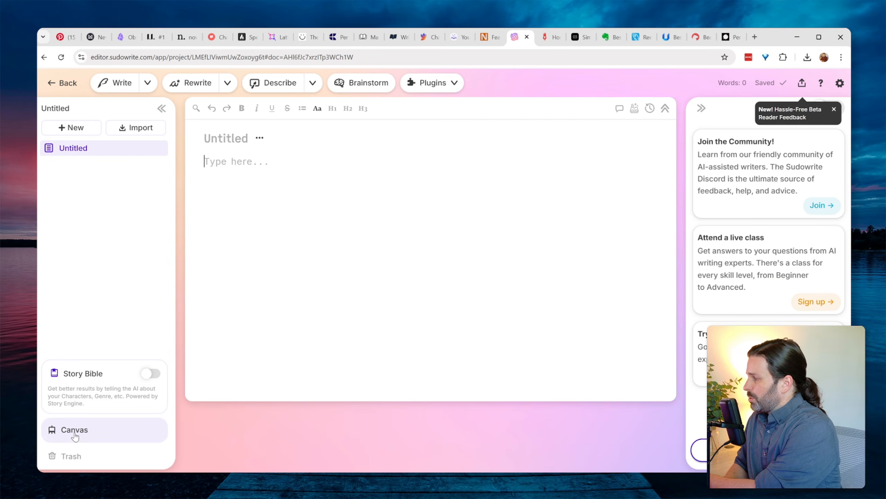
- Add a blank document to the project, and hide the history and document list beside its editor
left_click(71, 128)
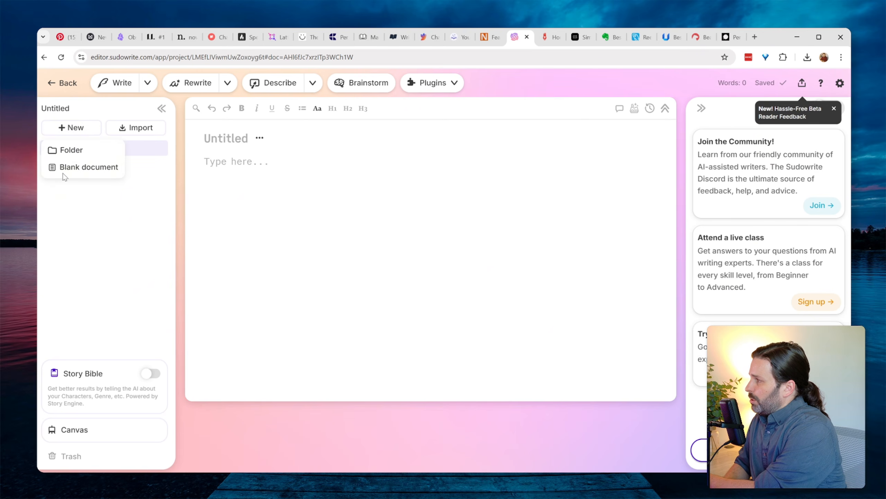
left_click(99, 172)
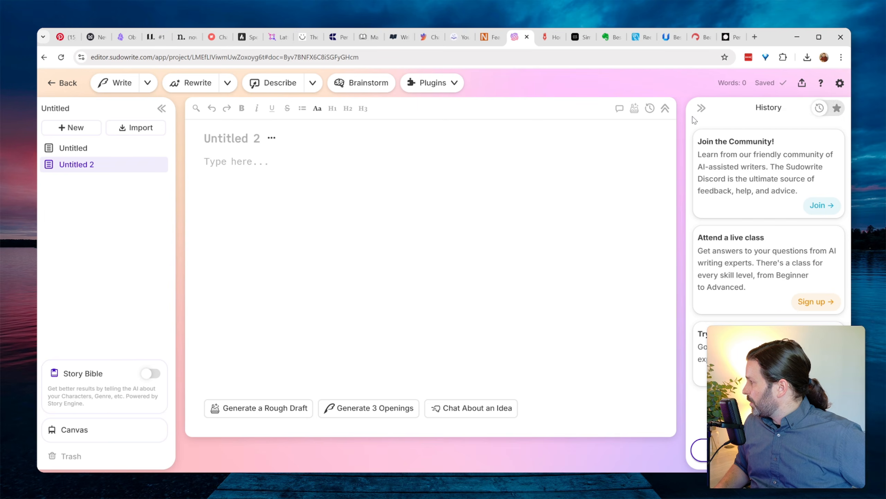
left_click(701, 109)
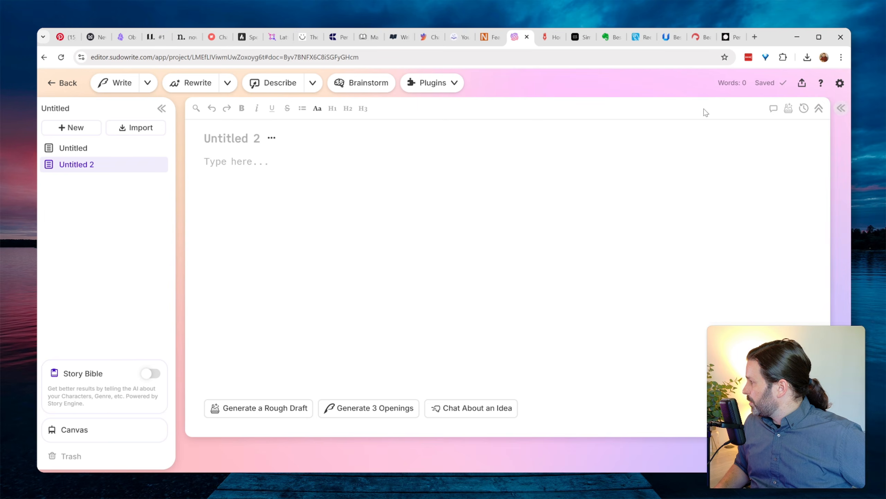
left_click(162, 109)
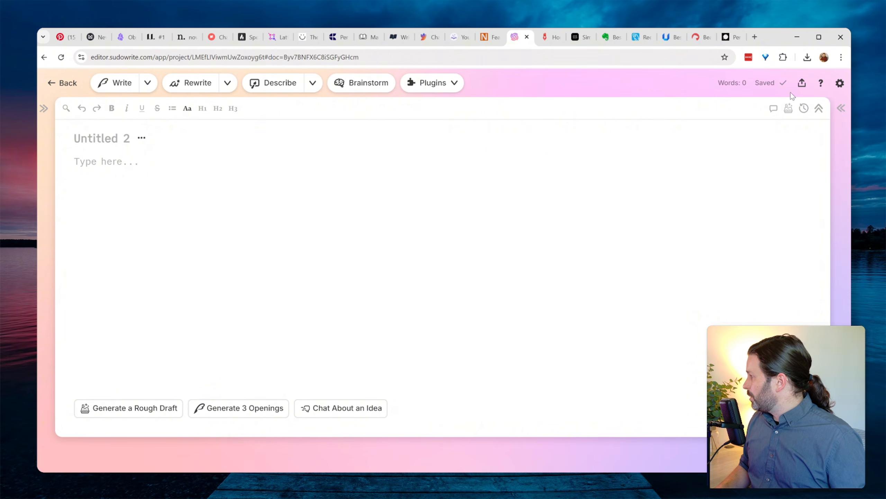
- Hide the writing tools and formatting controls above the blank document, and show the history again
left_click(819, 108)
left_click(821, 96)
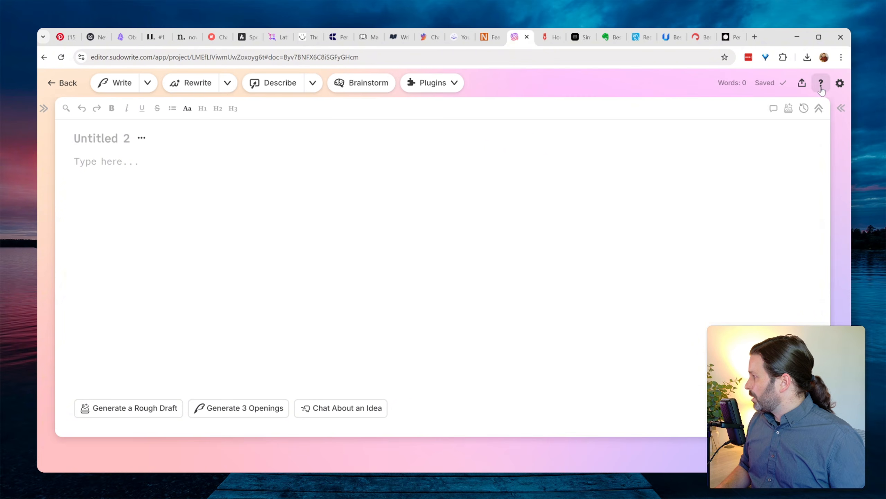
left_click(819, 109)
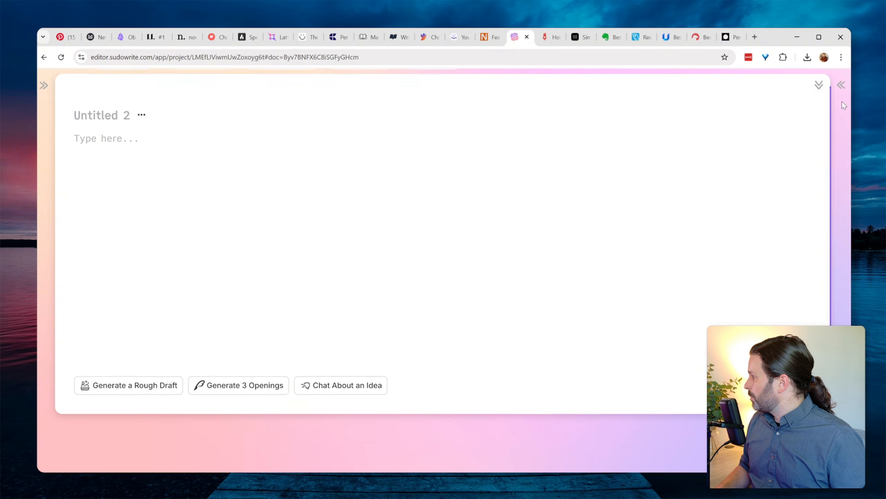
left_click(841, 86)
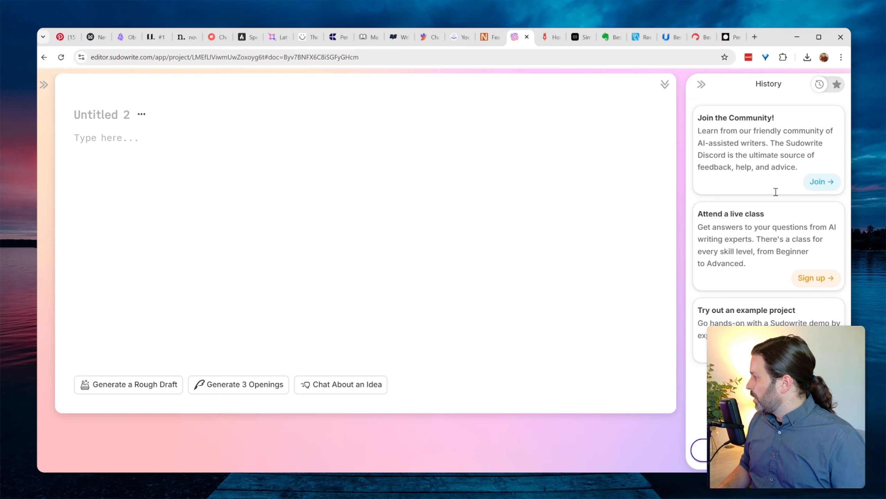
- Show the project's document list beside the blank Untitled 2 document, with the history hidden
left_click(44, 85)
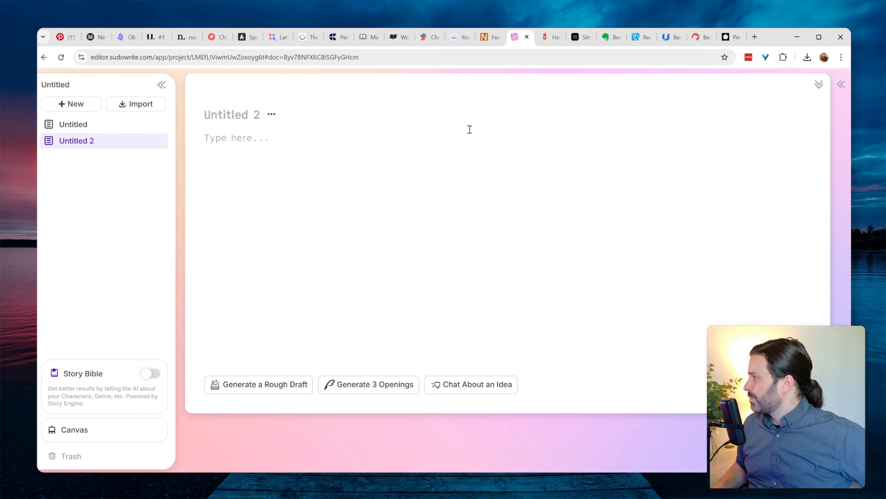
- Switch to the AutoCrit website, log in to its dashboard, and continue writing the Sample Idea file
left_click(551, 37)
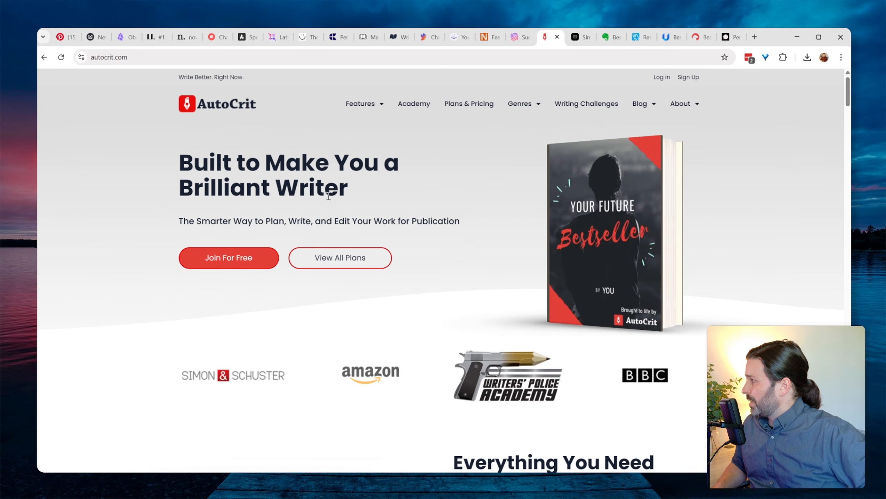
left_click_drag(247, 171, 299, 192)
left_click(662, 77)
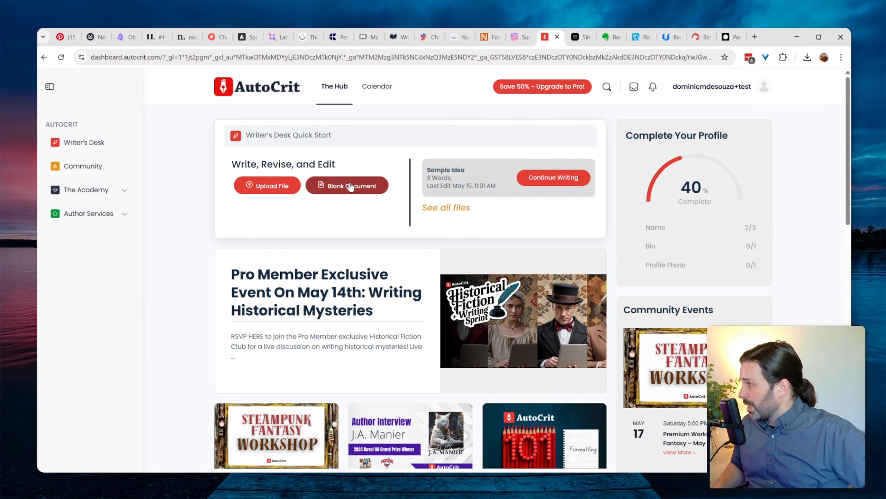
left_click(544, 178)
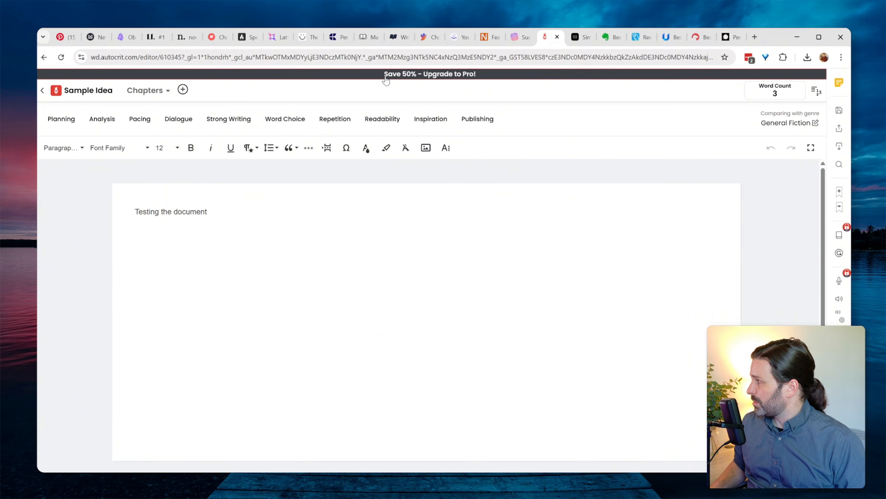
- Look over Sample Idea's chapter options and the new chapter form without adding one, and return to the AutoCrit dashboard
left_click(361, 284)
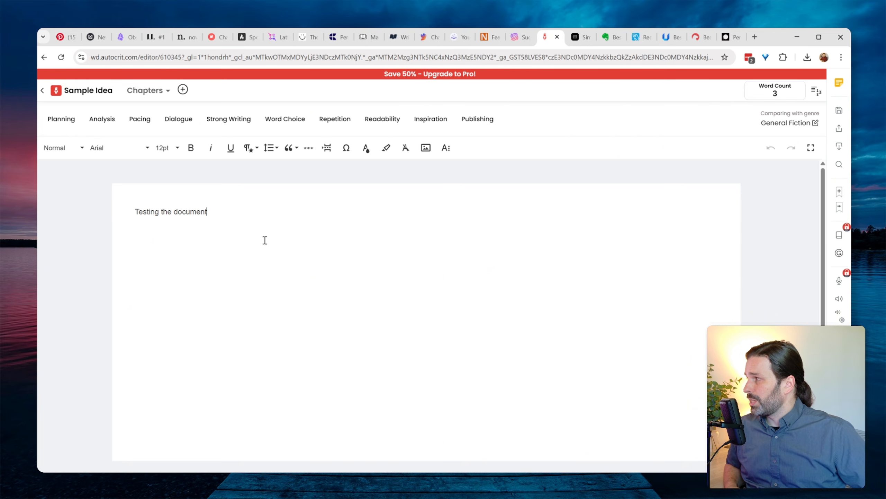
left_click(157, 92)
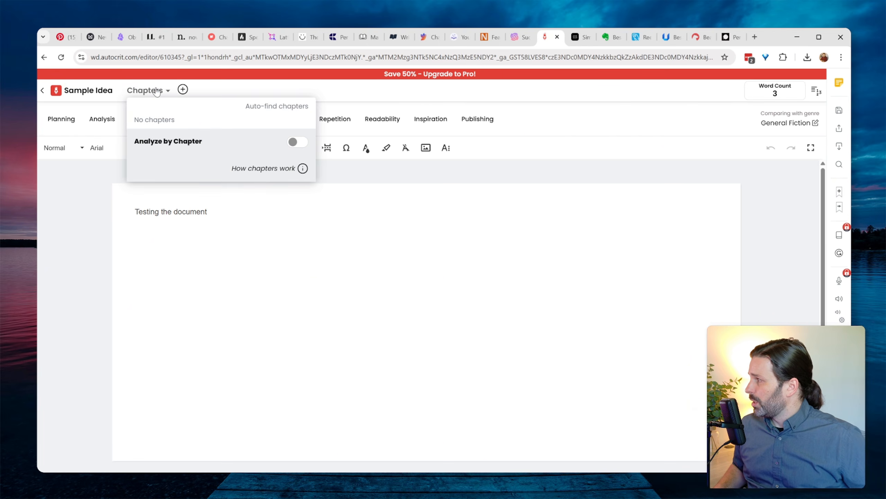
left_click(82, 90)
left_click(183, 89)
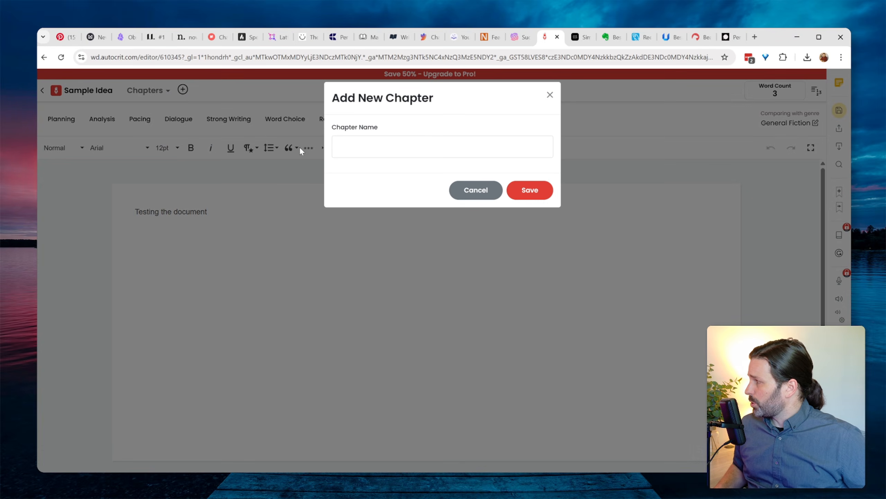
left_click(463, 193)
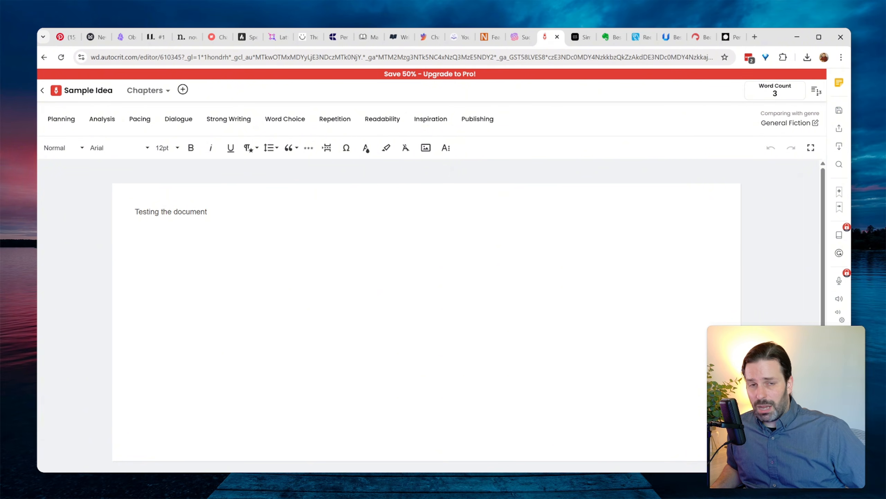
left_click(43, 91)
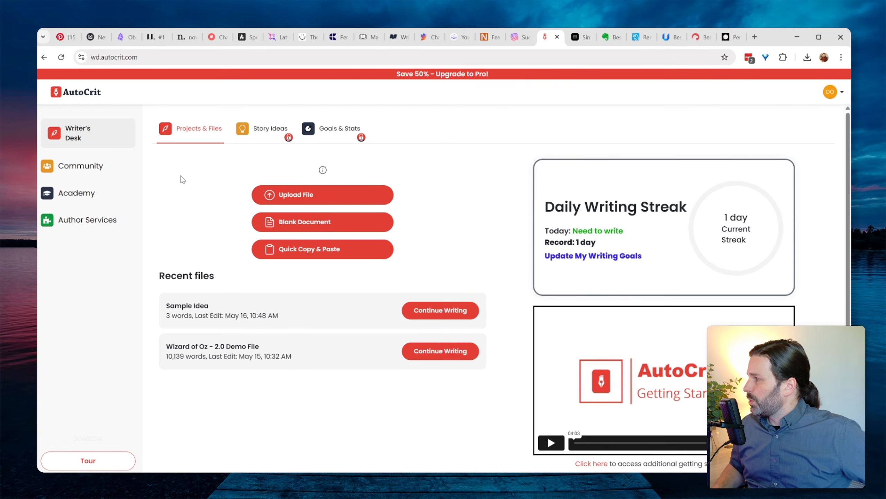
left_click(65, 93)
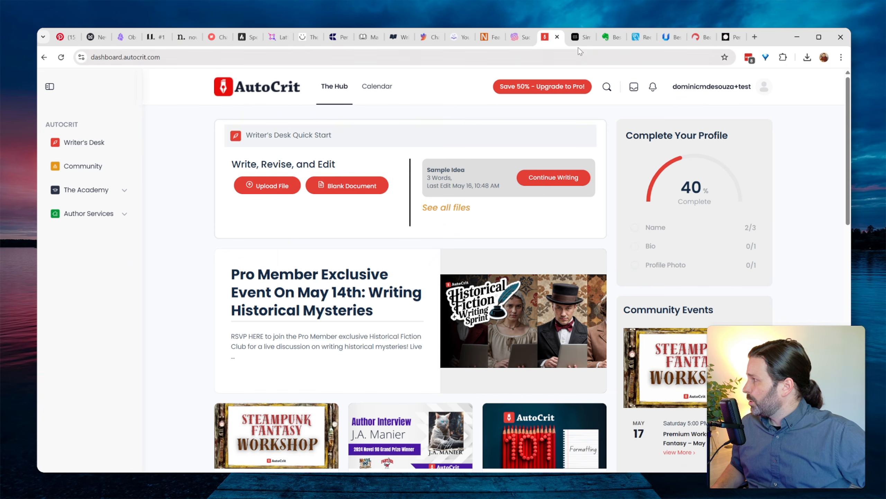
- Switch to the StorywriterPro website and look over the home page's app preview and trial section
left_click(577, 37)
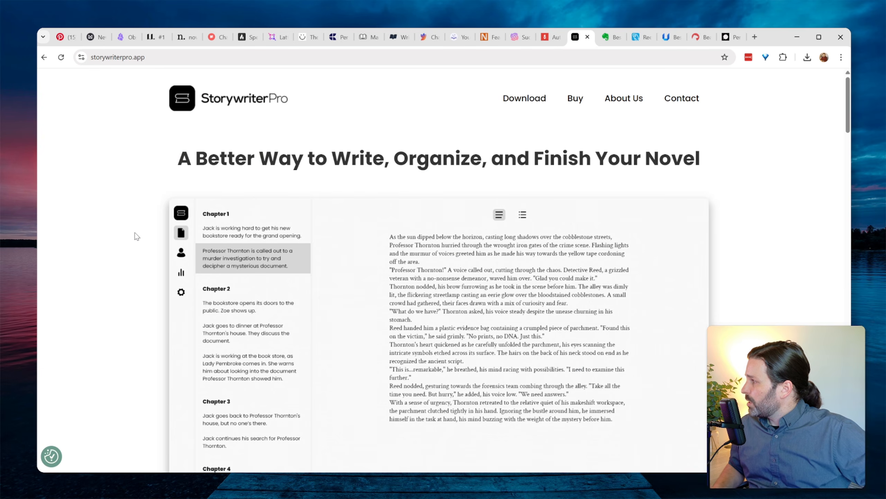
scroll(138, 240, "down", 5)
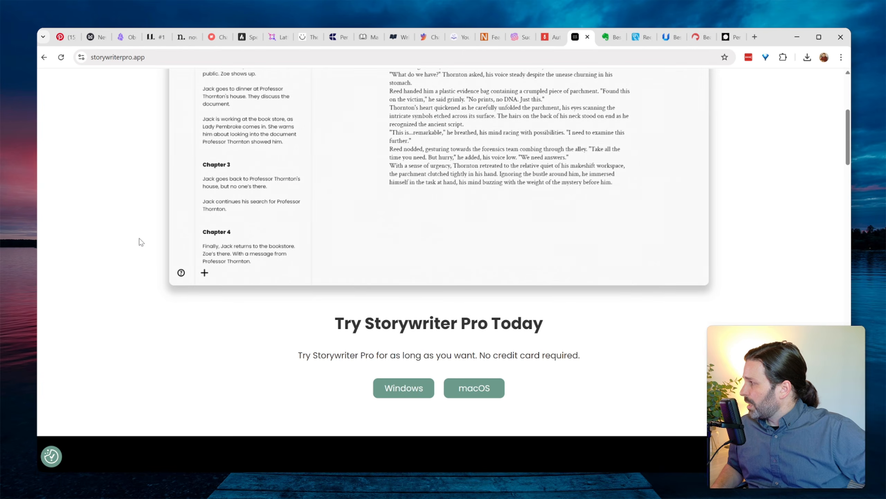
scroll(141, 242, "up", 5)
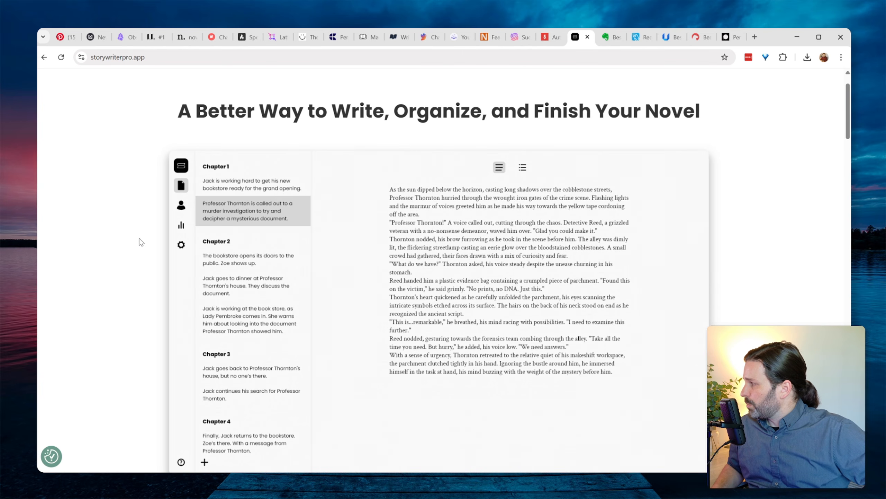
scroll(140, 242, "down", 5)
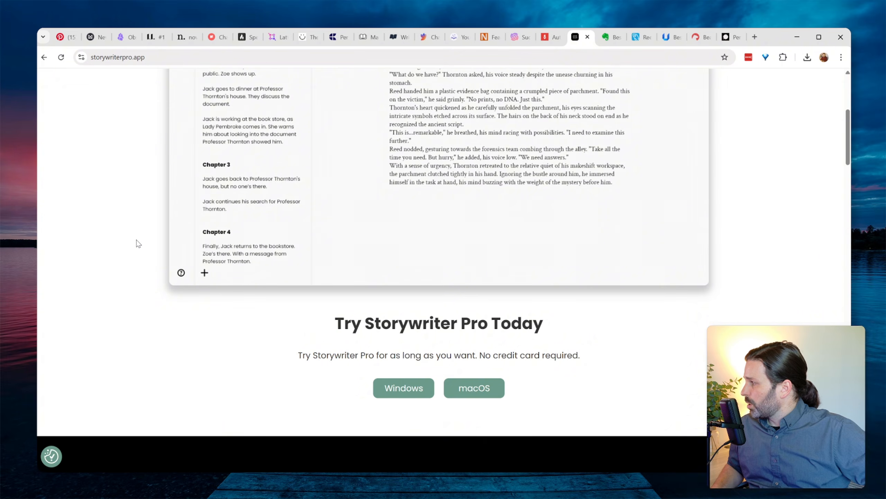
scroll(138, 243, "up", 5)
- Open StorywriterPro's purchase page and check the license price and the free trial terms
left_click(575, 98)
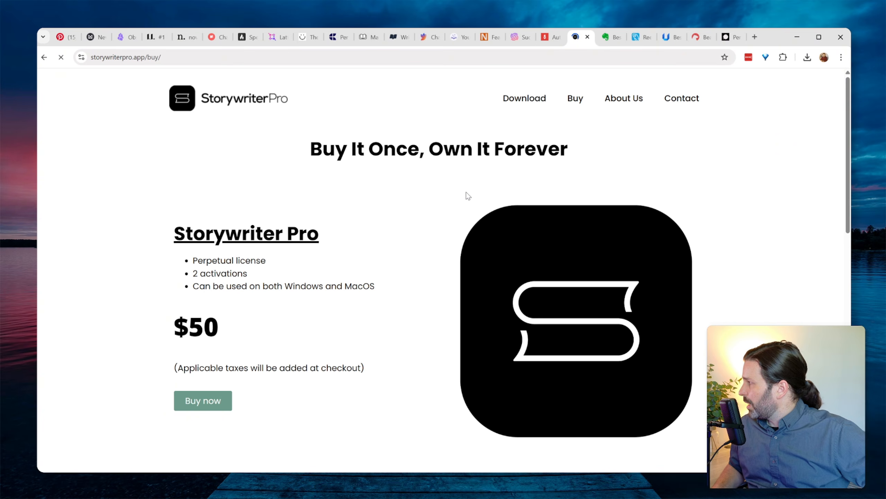
double_click(219, 330)
scroll(251, 346, "down", 5)
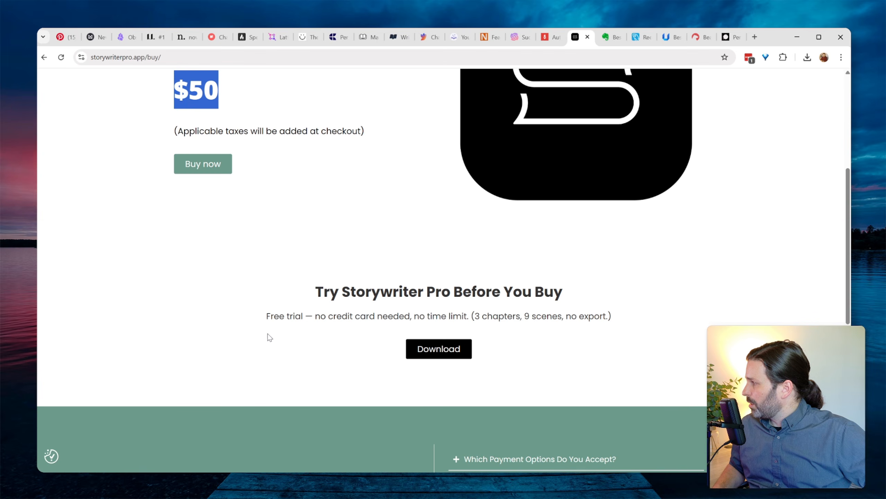
mouse_move(475, 316)
left_mouse_down()
mouse_move(522, 316)
mouse_move(476, 316)
left_mouse_up()
scroll(430, 304, "up", 5)
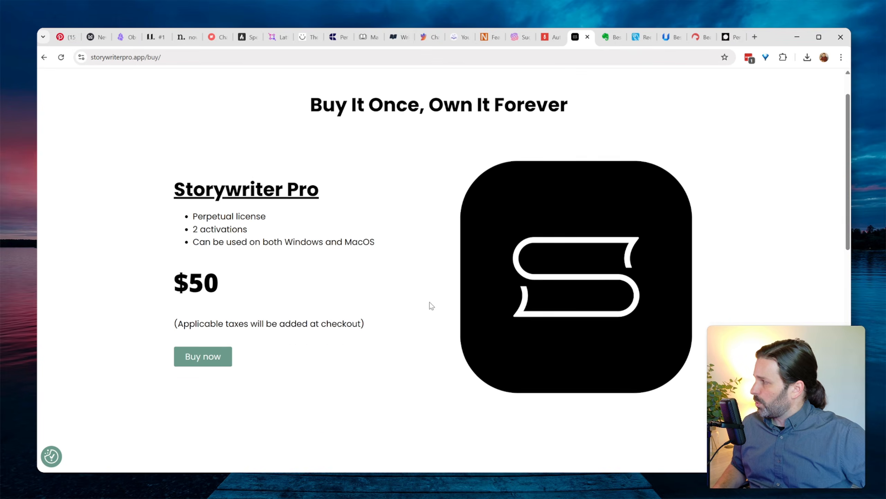
- Return to StorywriterPro's home page and examine the chapter and scene outline in the app preview
key("alt+Left")
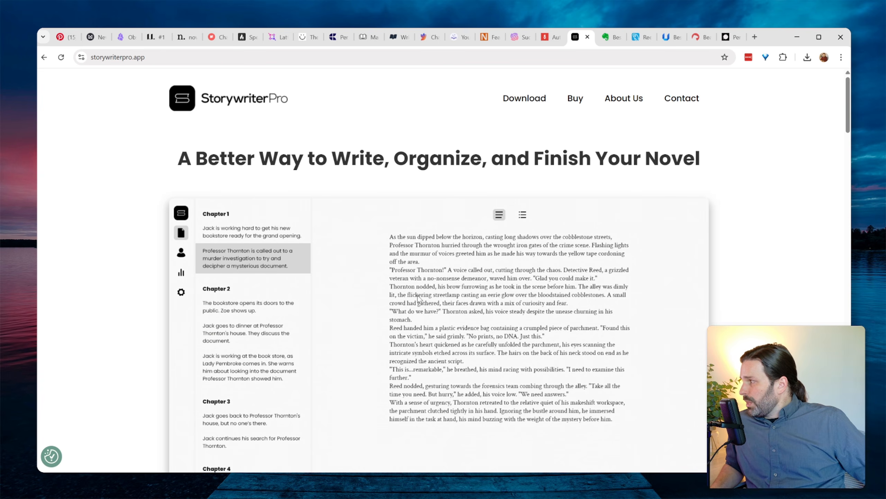
scroll(295, 349, "down", 3)
scroll(275, 350, "up", 1)
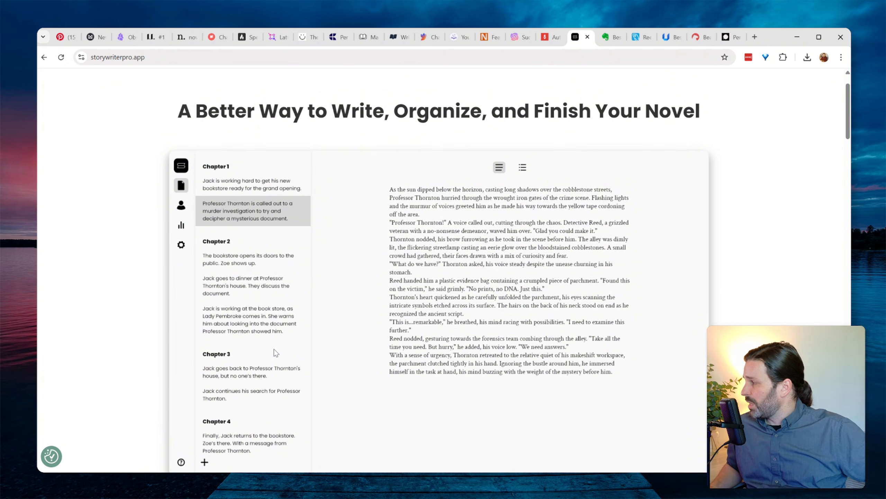
scroll(120, 352, "down", 4)
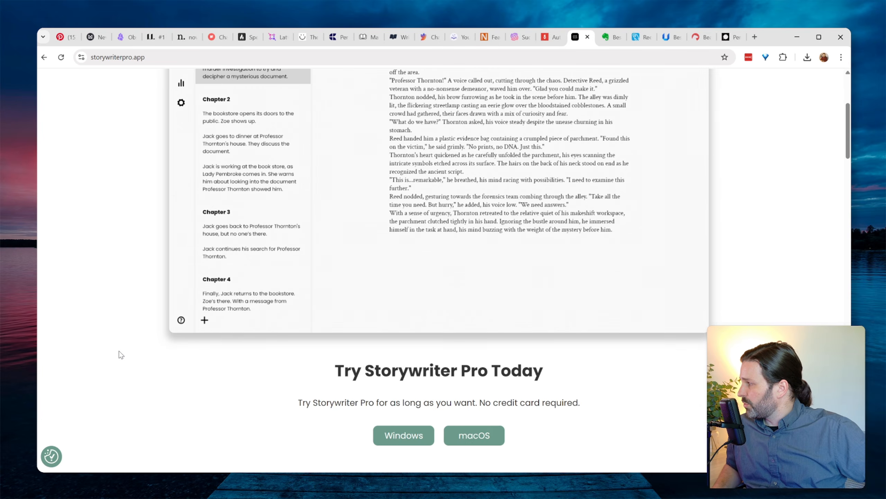
scroll(119, 350, "up", 5)
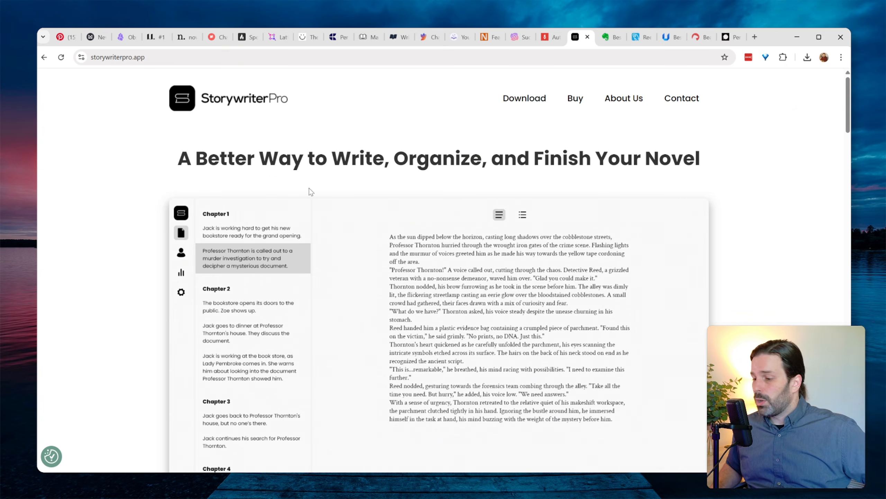
- Switch to the Evernote website and look through the use cases and note-taking features on its home page
left_click(599, 39)
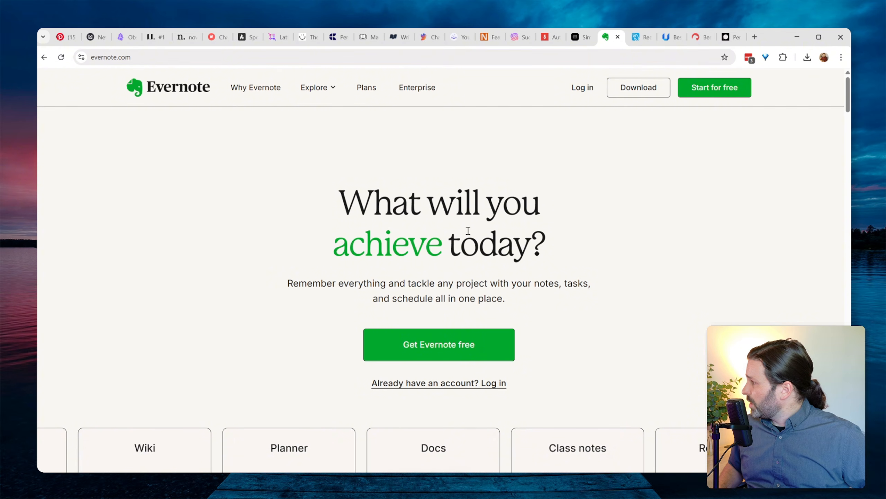
scroll(391, 255, "down", 3)
scroll(392, 255, "down", 3)
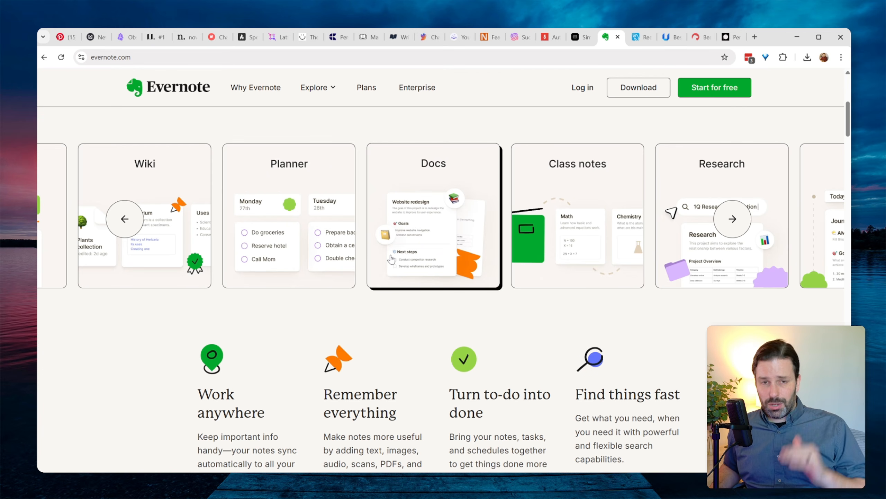
scroll(391, 259, "down", 15)
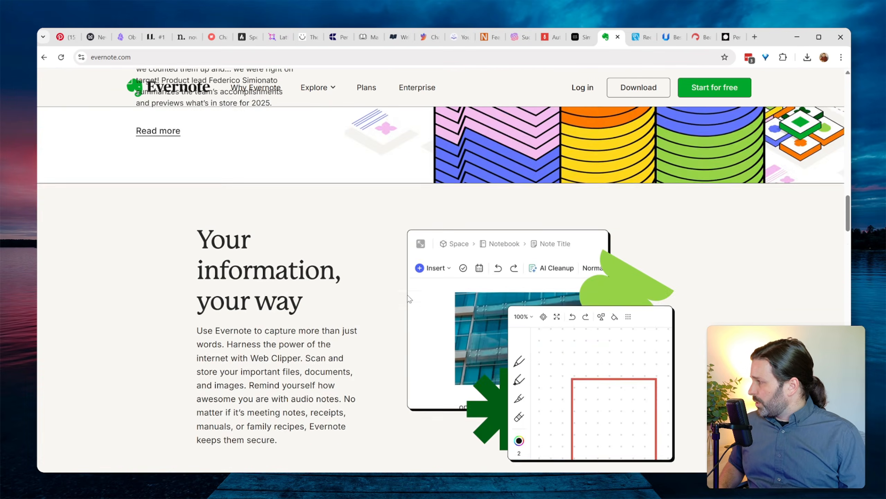
scroll(410, 298, "up", 3)
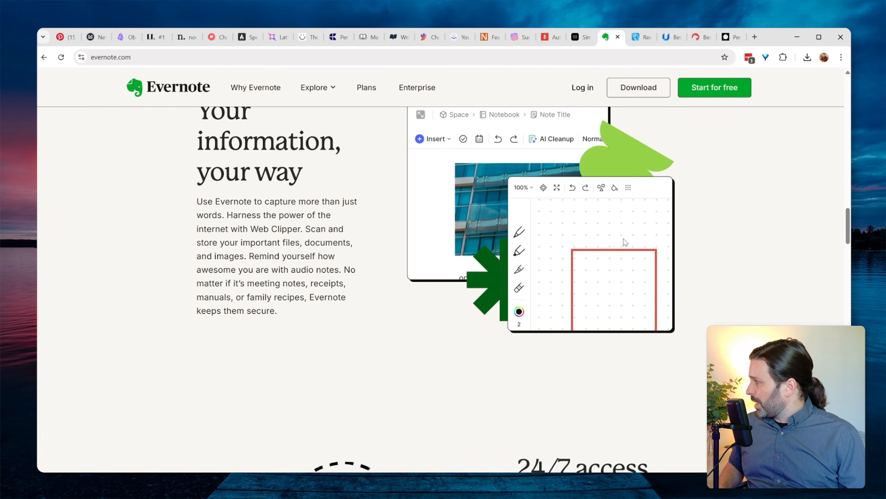
scroll(623, 245, "up", 4)
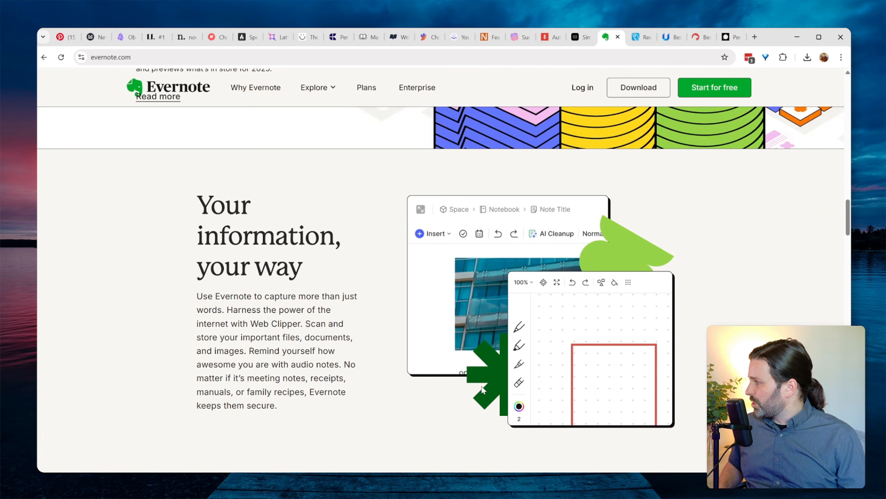
scroll(388, 389, "down", 10)
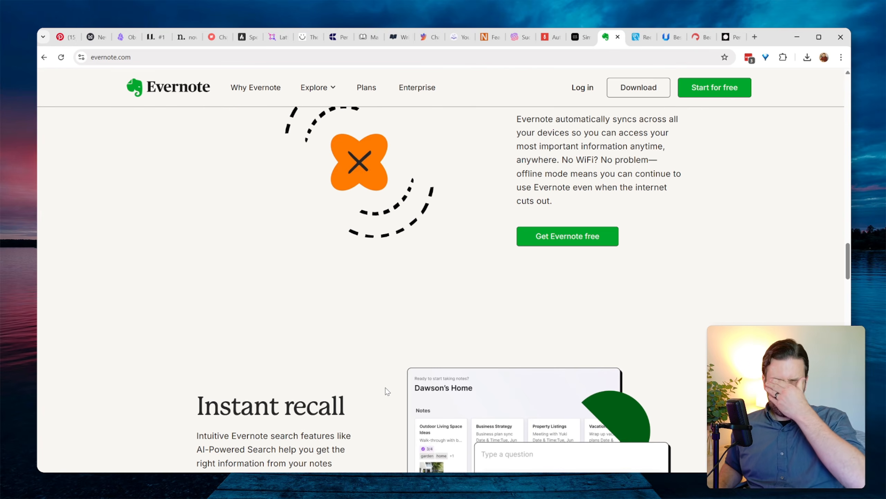
- Check the Personal plan's monthly price on Evernote's plan comparison page, and return to the home page
left_click_drag(154, 294, 188, 293)
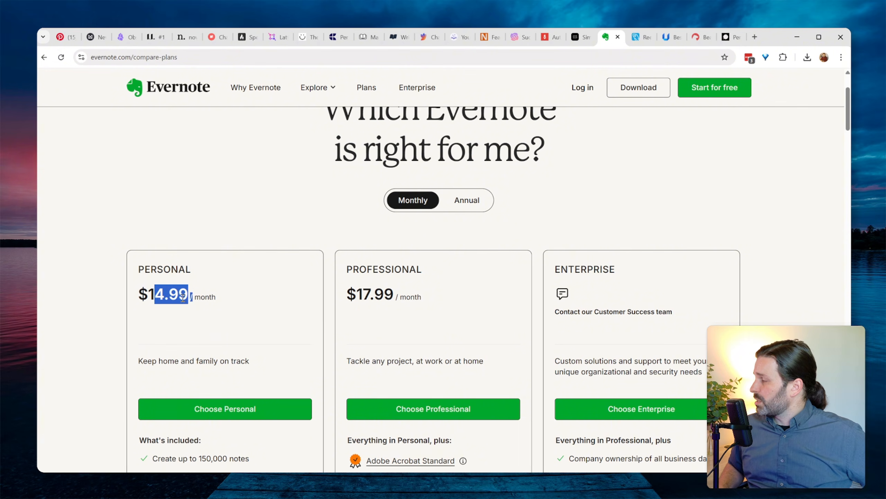
left_click(184, 295)
scroll(184, 297, "up", 3)
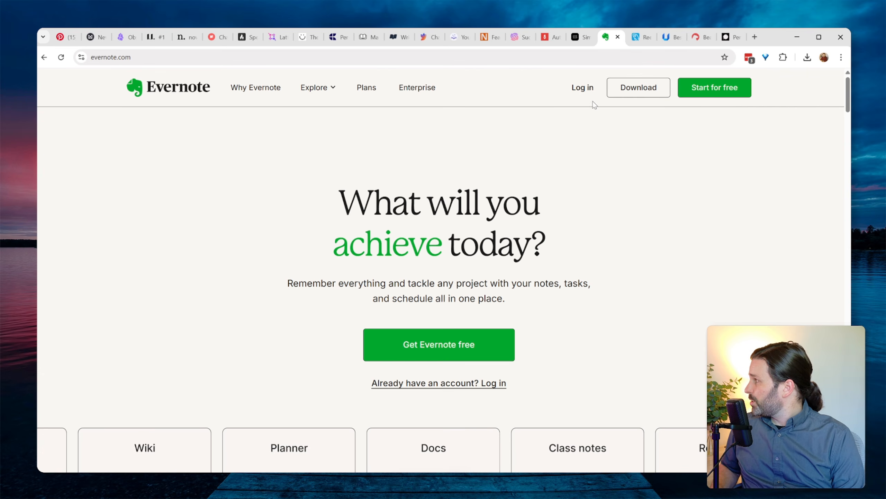
- Switch to the Reedsy Studio website and look at the manuscript editor preview on its writing page
left_click(637, 38)
scroll(241, 284, "down", 1)
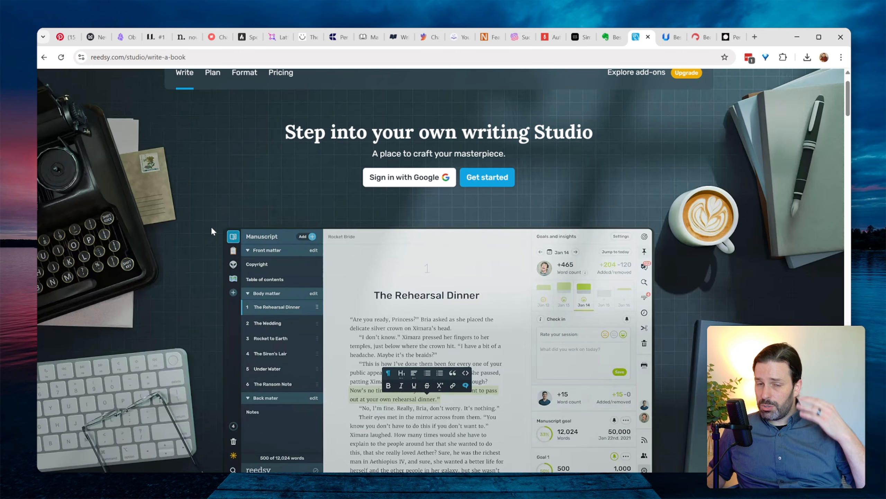
- Switch to the Bear website and examine the notes sidebar and Polar Bears sample note in its preview
key("ctrl+Tab")
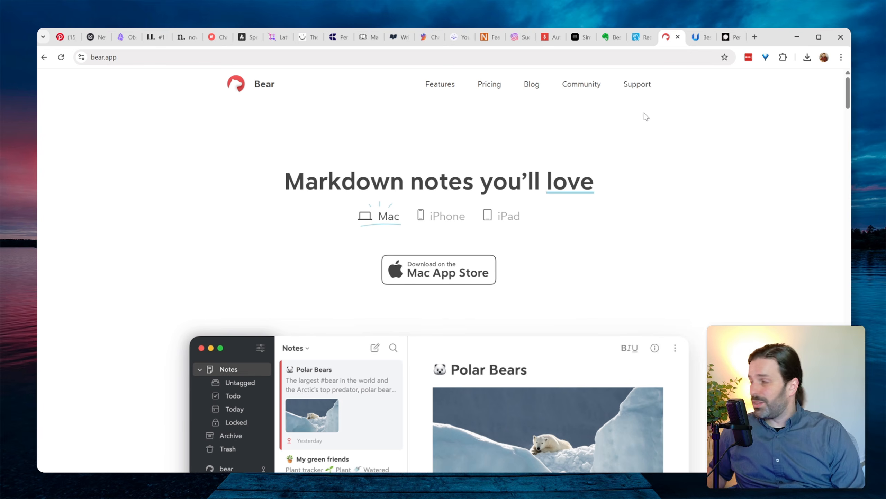
scroll(411, 218, "down", 6)
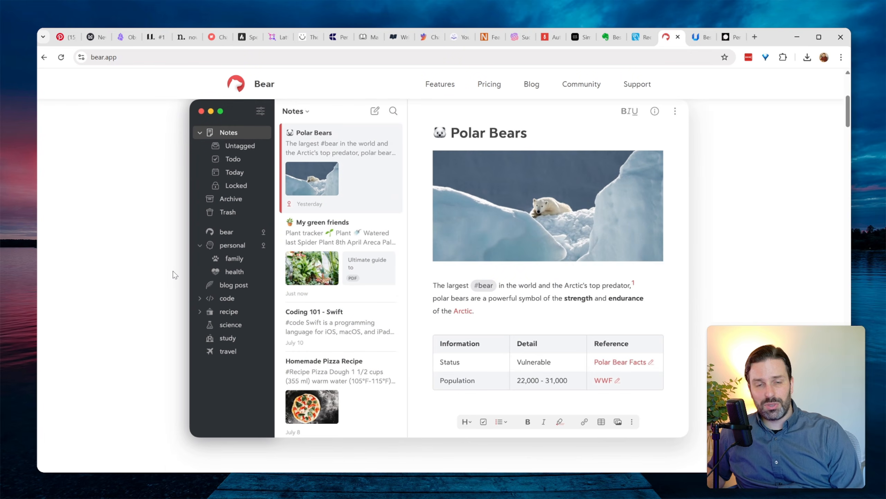
scroll(173, 271, "up", 1)
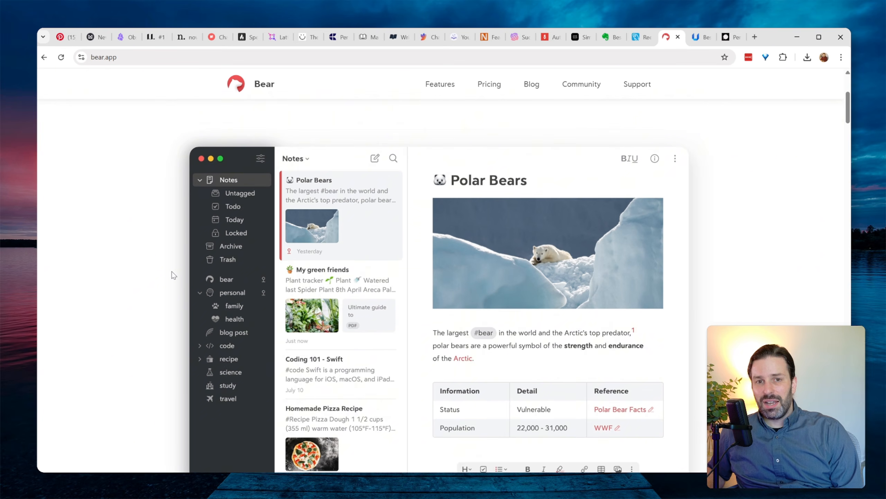
scroll(173, 275, "down", 1)
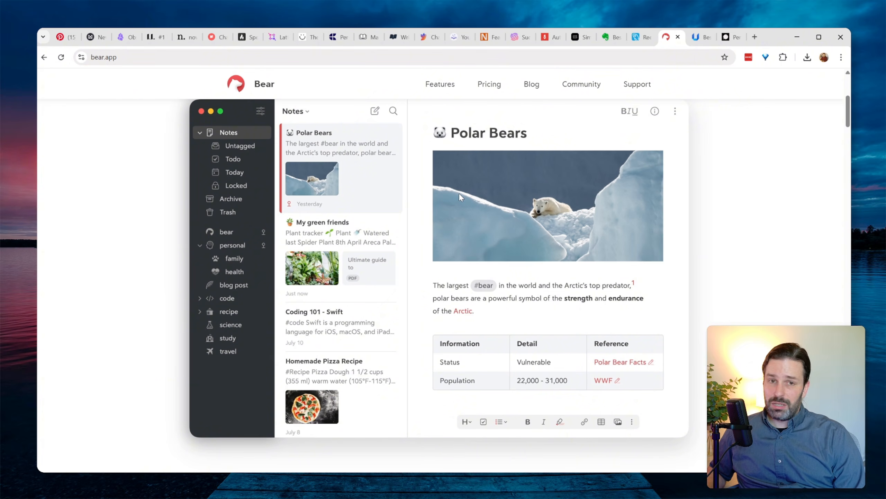
- Switch to the UpNote website and look at the app preview and features on its home page
left_click(700, 39)
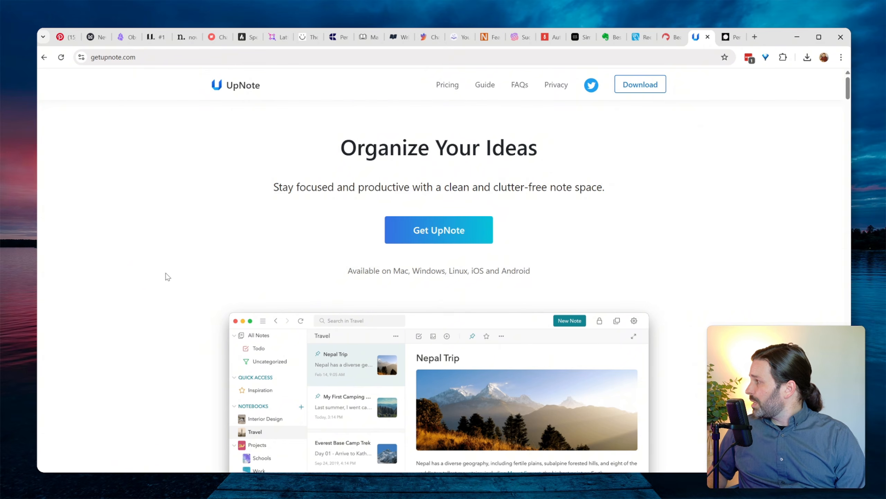
scroll(167, 276, "down", 3)
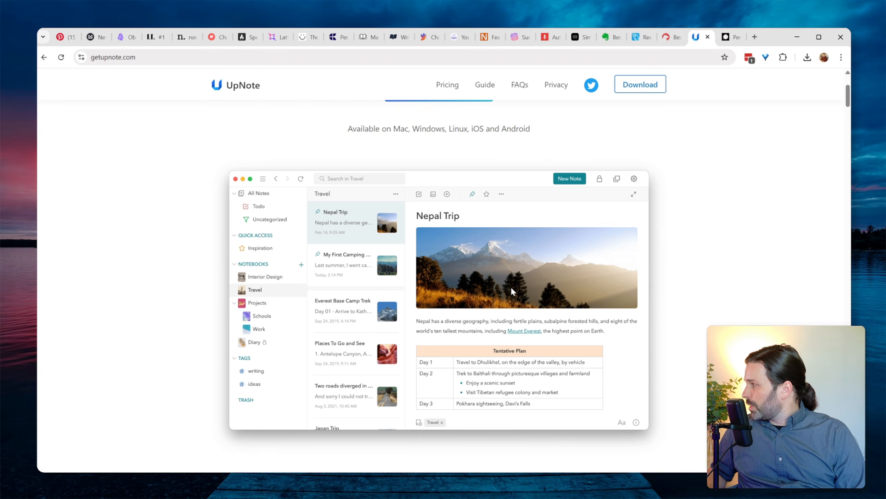
scroll(511, 286, "down", 10)
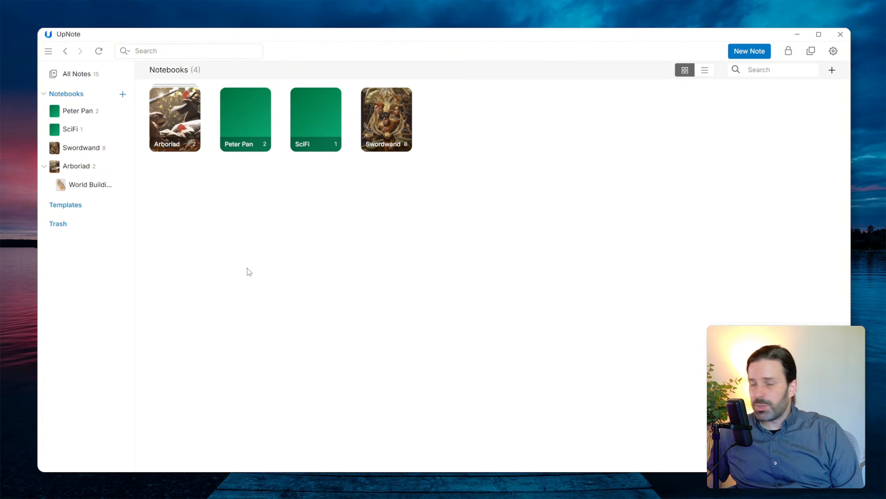
- In the UpNote app, open the Arboriad notebook and look through its Painting and Pinterest notes
left_click(174, 115)
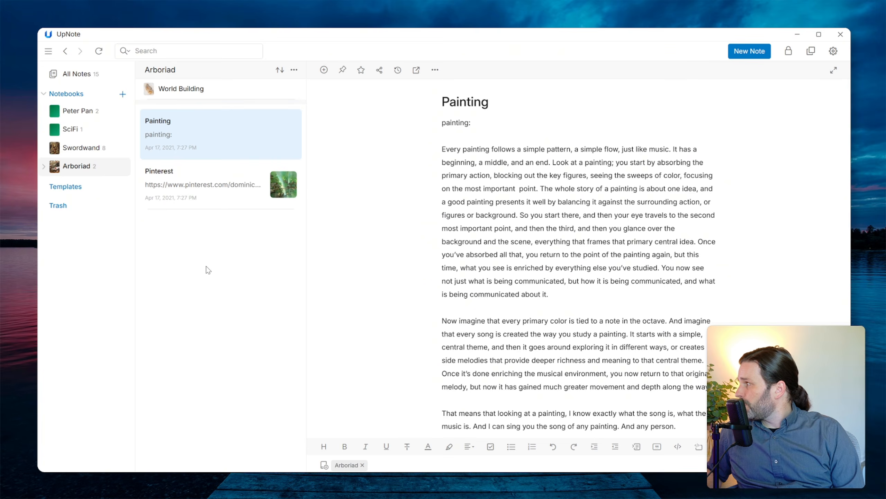
scroll(495, 177, "down", 10)
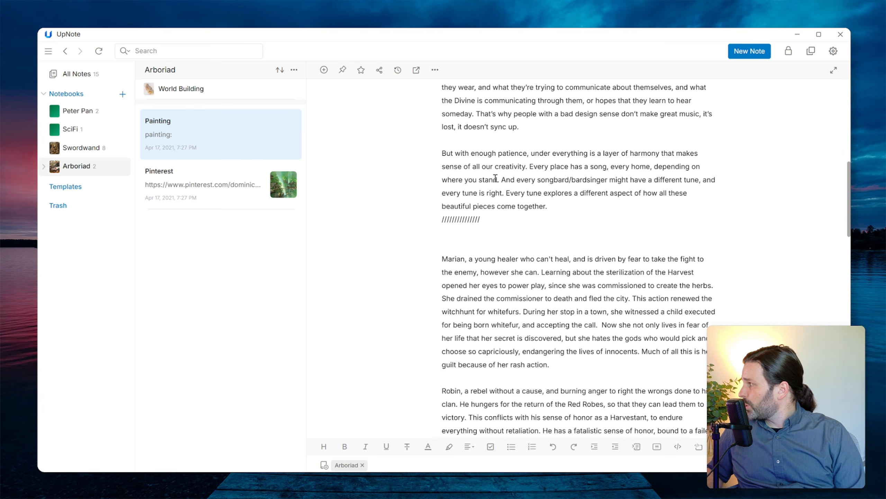
scroll(495, 177, "up", 10)
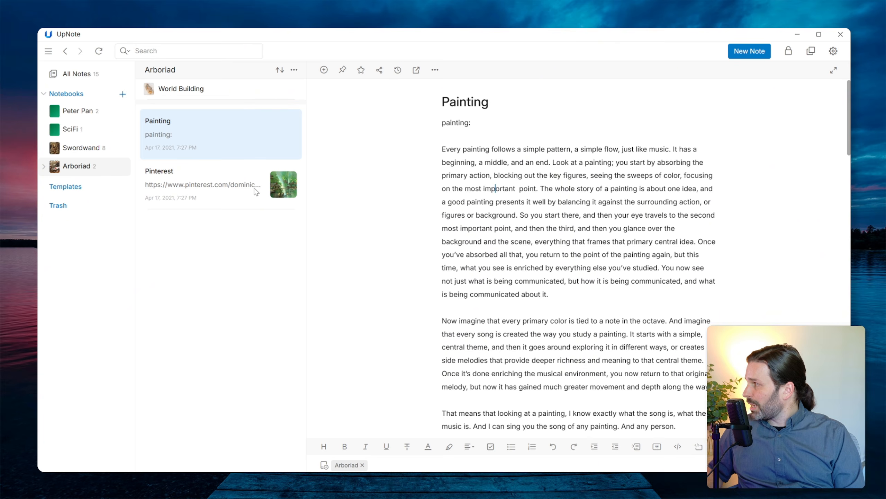
left_click(195, 183)
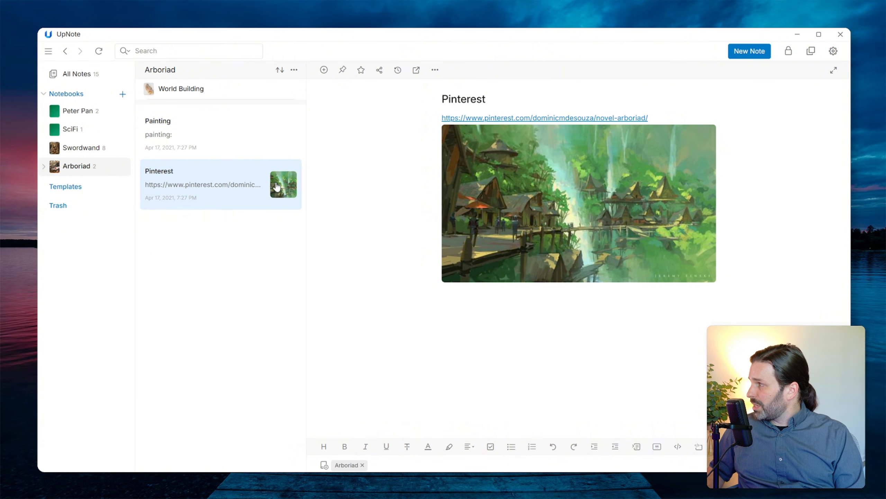
- Open the Swordwand notebook and look through its Adân Main Character and Magic System notes
left_click(108, 151)
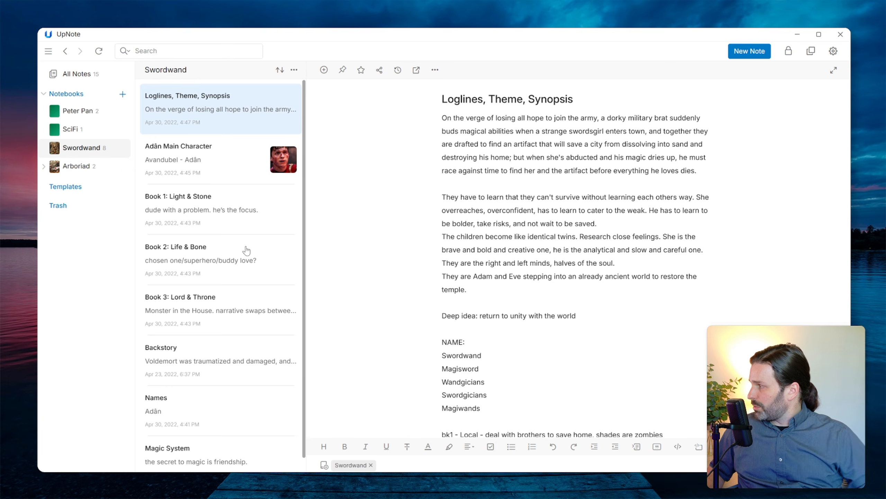
left_click(245, 172)
scroll(517, 219, "down", 4)
scroll(517, 219, "down", 6)
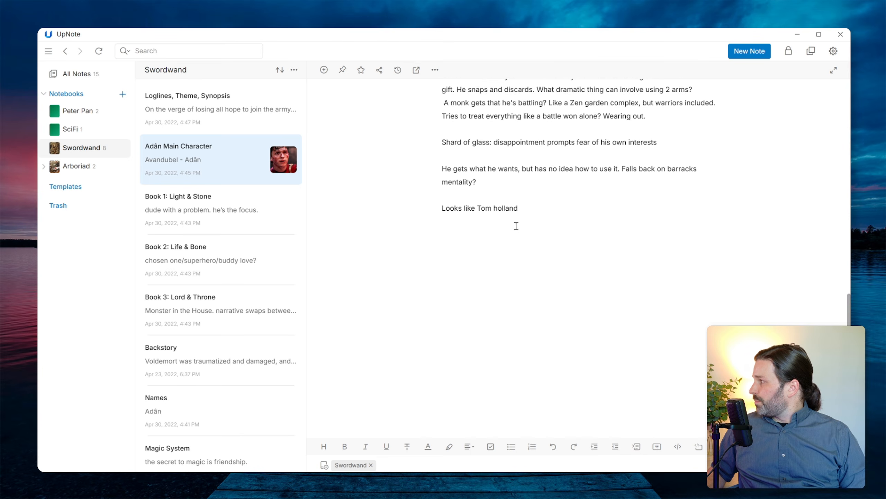
scroll(517, 223, "up", 12)
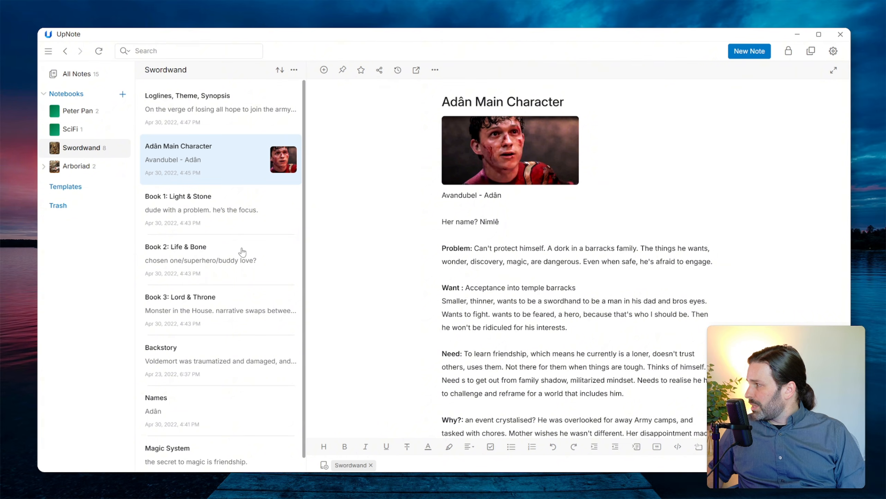
scroll(217, 351, "down", 1)
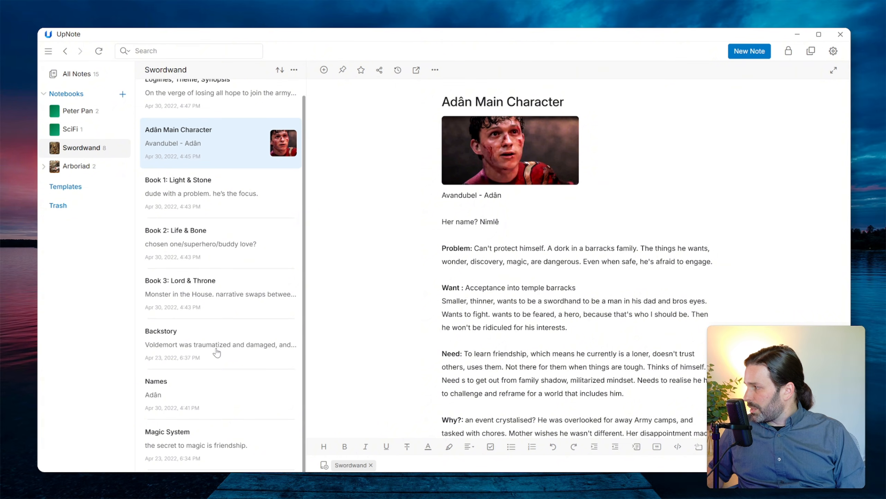
left_click(219, 442)
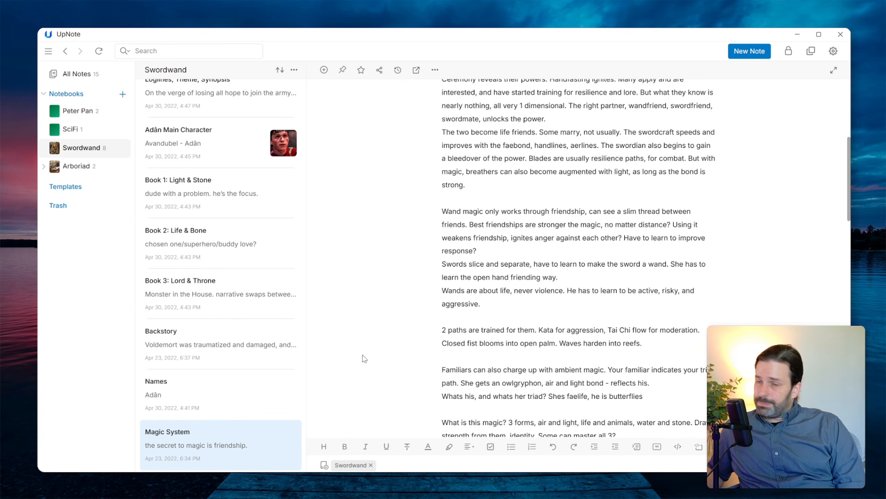
- Expand the Arboriad notebook and open its nested World Building notebook
left_click(46, 169)
left_click(45, 167)
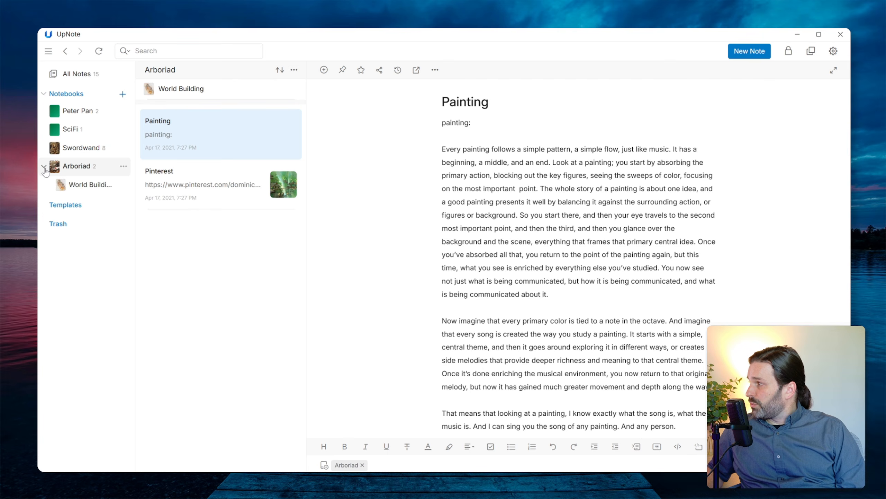
left_click(87, 193)
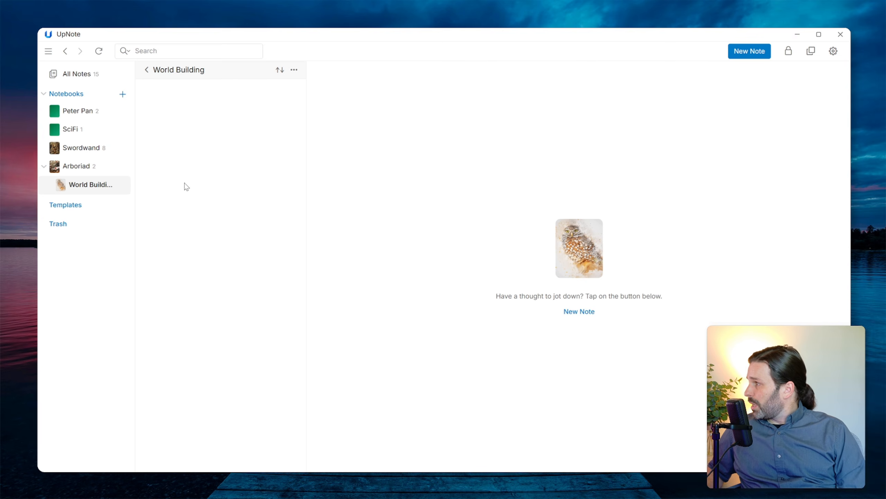
- Examine the export options for all notes in the Swordwand notebook, and close them without exporting
left_click(88, 146)
left_click(295, 72)
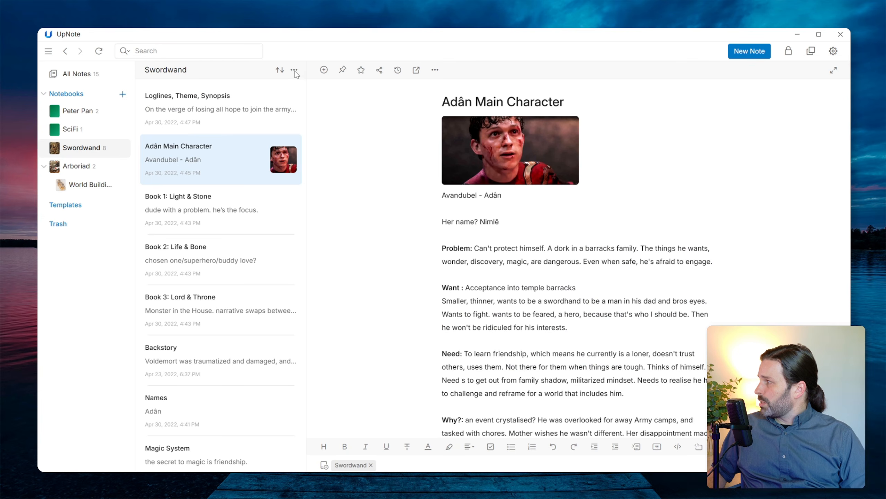
left_click(351, 179)
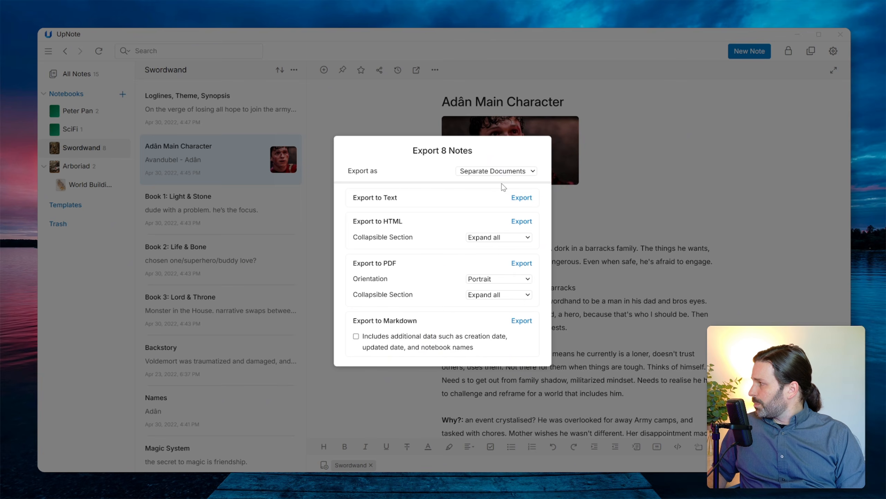
left_click(599, 351)
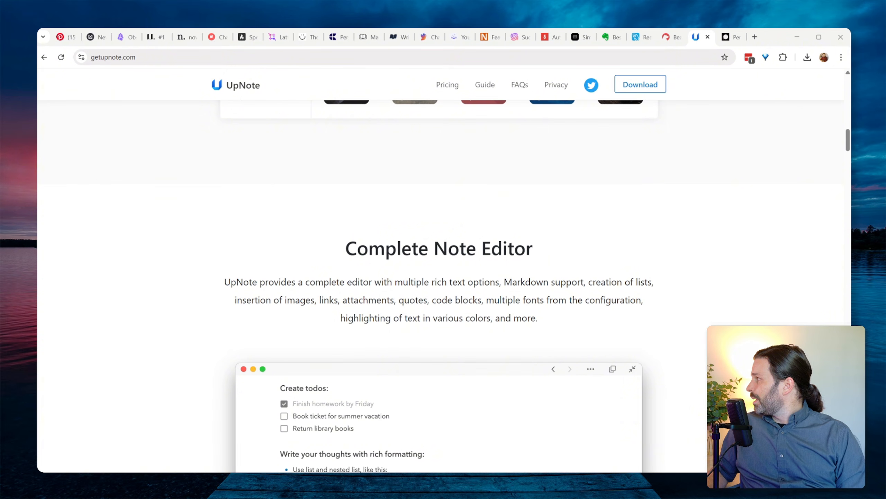
- Switch to the UpNote website, check the monthly and lifetime Premium prices in the pricing section, and return to the page's opening section
left_click(412, 296)
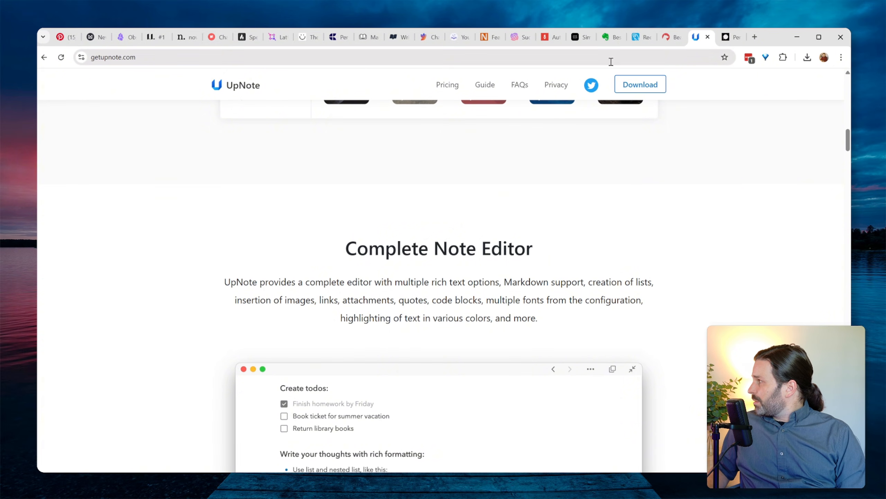
left_click(447, 85)
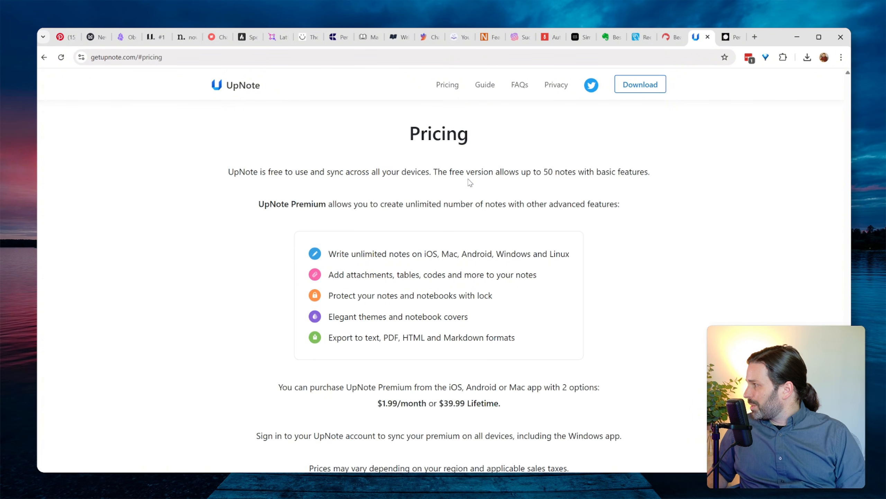
scroll(468, 355, "down", 1)
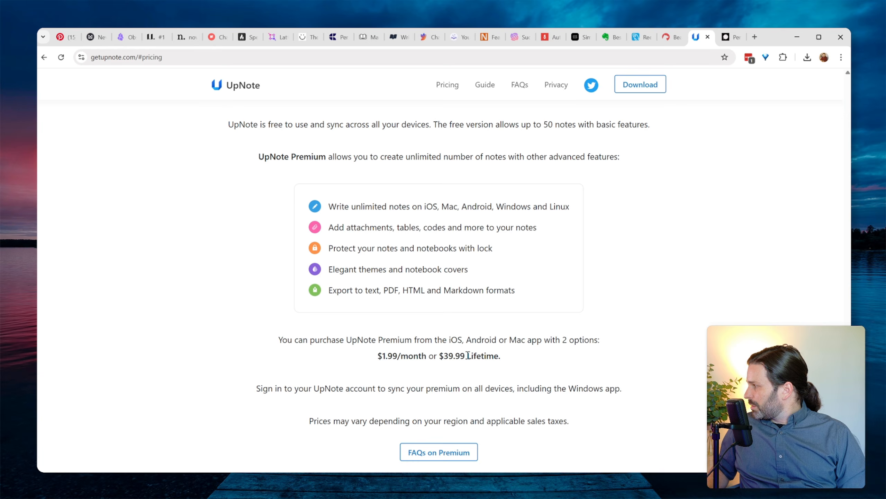
left_click_drag(468, 356, 352, 359)
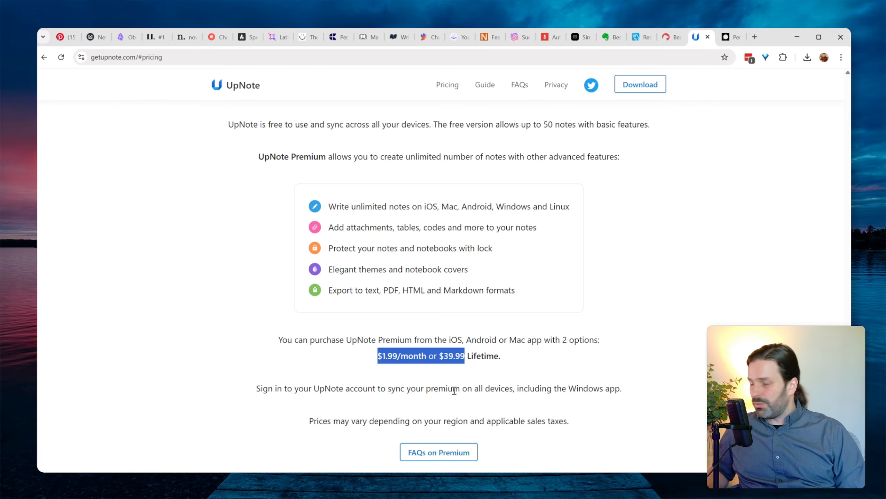
left_click(459, 376)
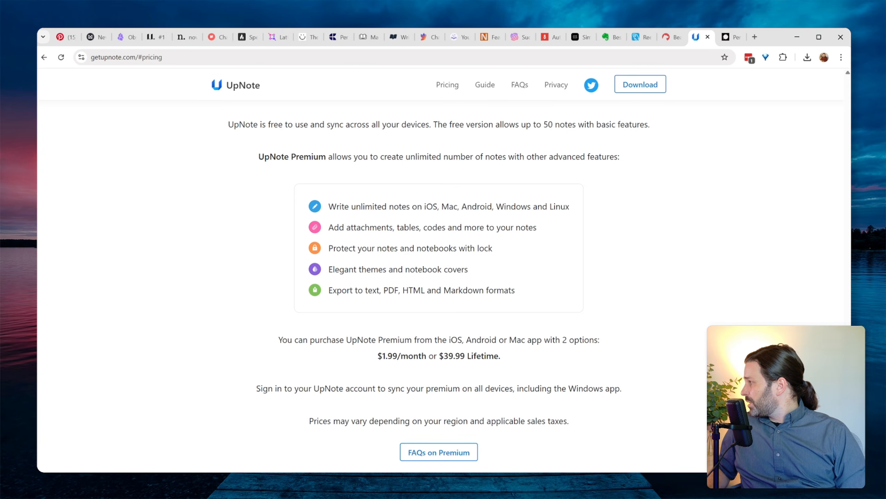
scroll(612, 349, "up", 15)
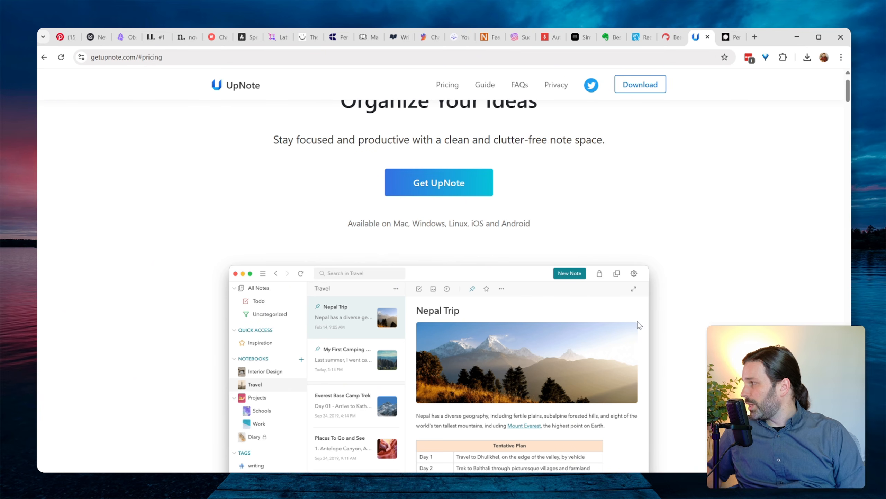
scroll(639, 325, "up", 1)
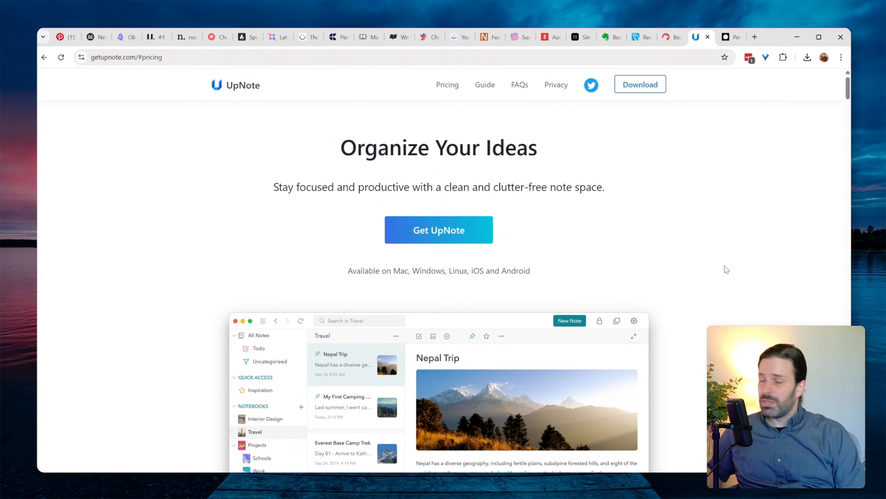
- Switch to the Pensive website and open the Worlds without End book from the account's book collection
left_click(728, 37)
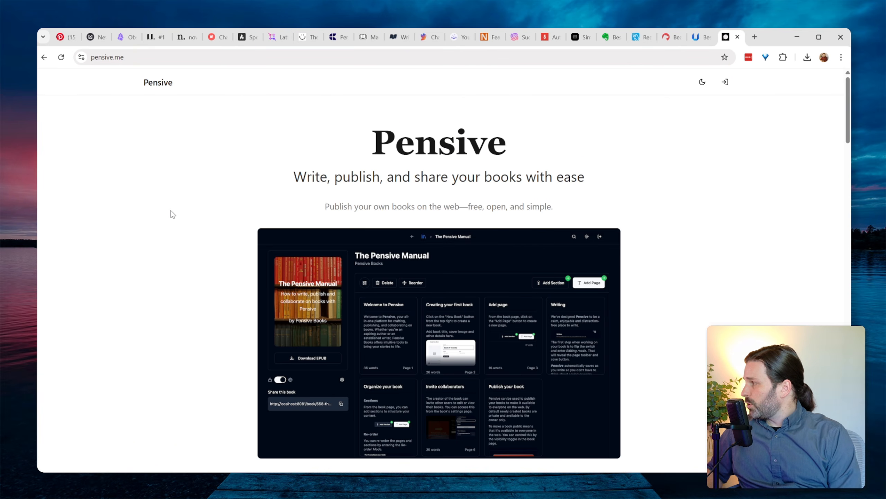
left_click(724, 81)
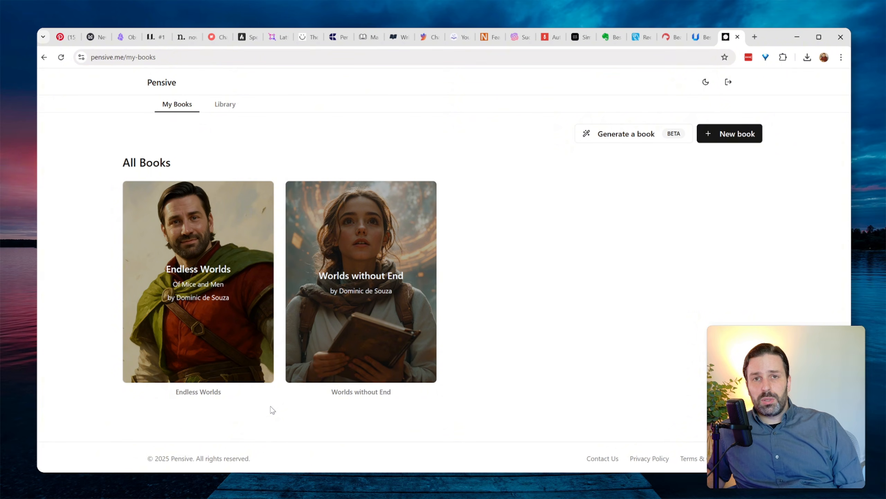
left_click(317, 302)
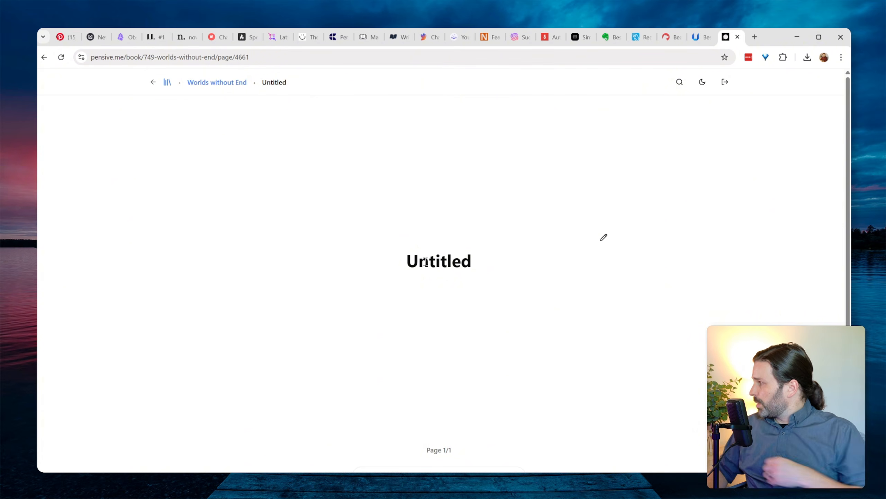
- Change the title of the untitled section page in Worlds without End to "Part 1"
left_click(597, 241)
double_click(473, 271)
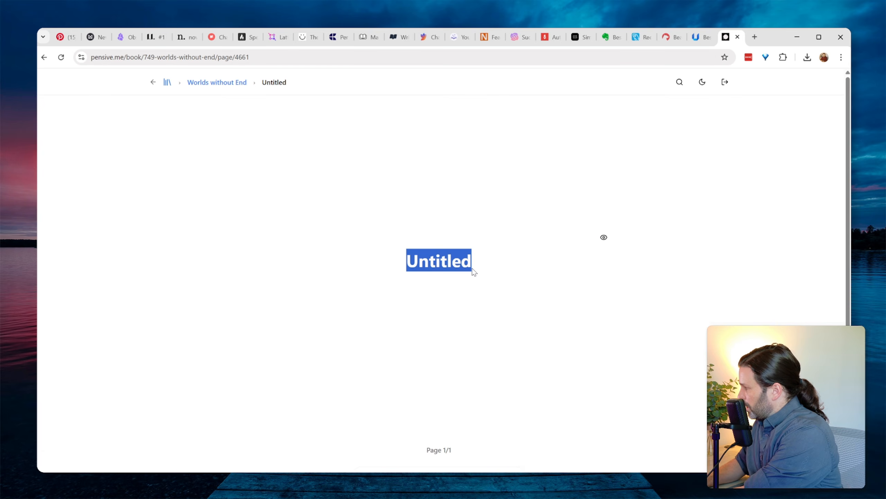
type("Part 1")
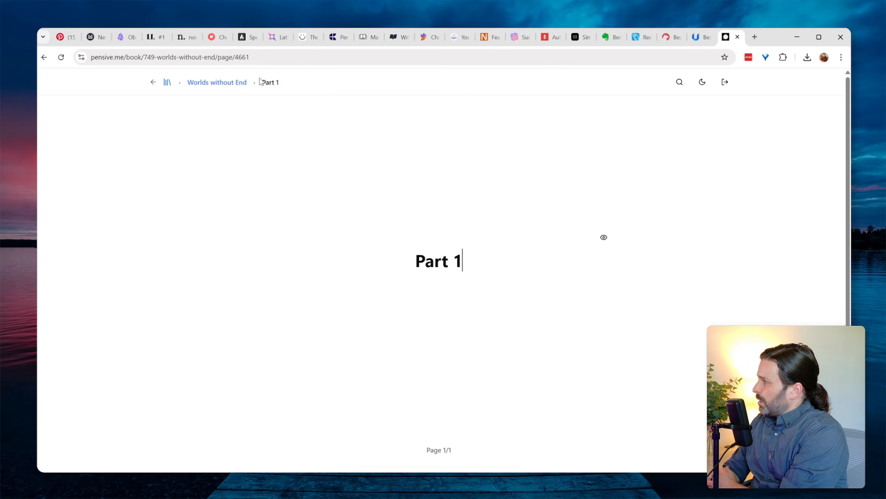
- Add a new text page to the Worlds without End book and title it "Chapter 1"
left_click(242, 83)
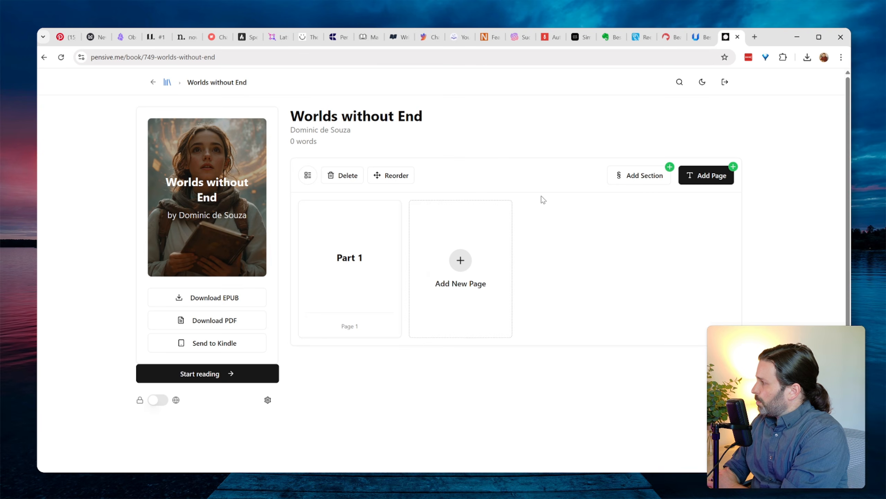
left_click(454, 272)
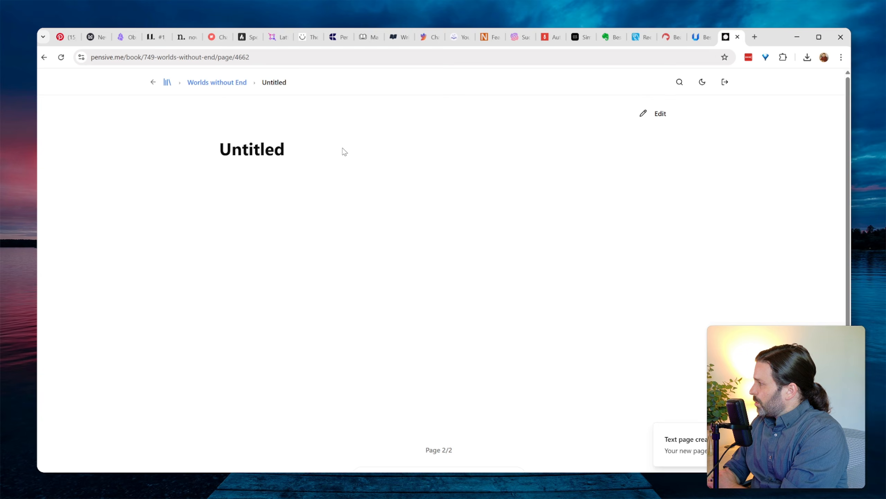
left_click(650, 115)
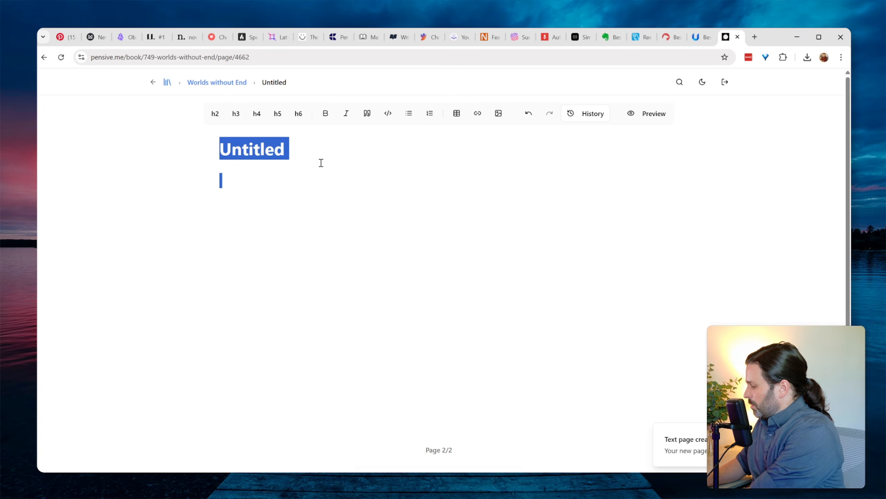
type("Chatper")
key("BackSpace")
key("BackSpace")
key("BackSpace")
key("BackSpace")
type("pt")
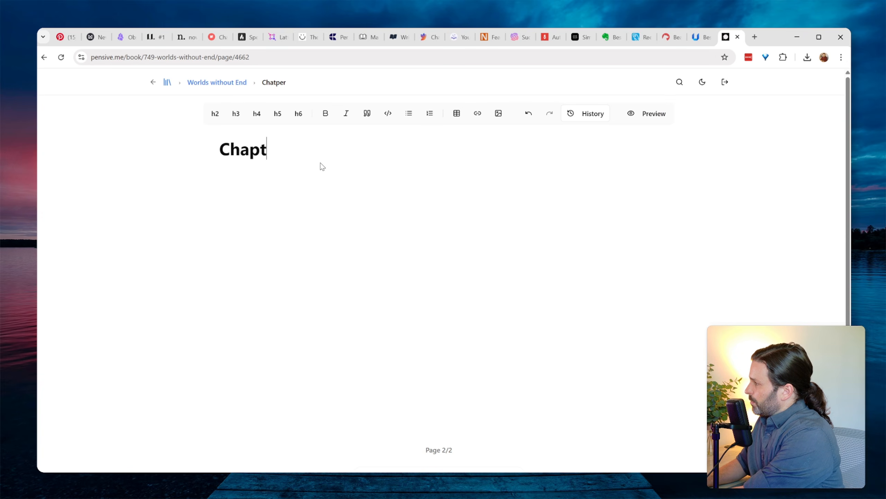
type("er 1")
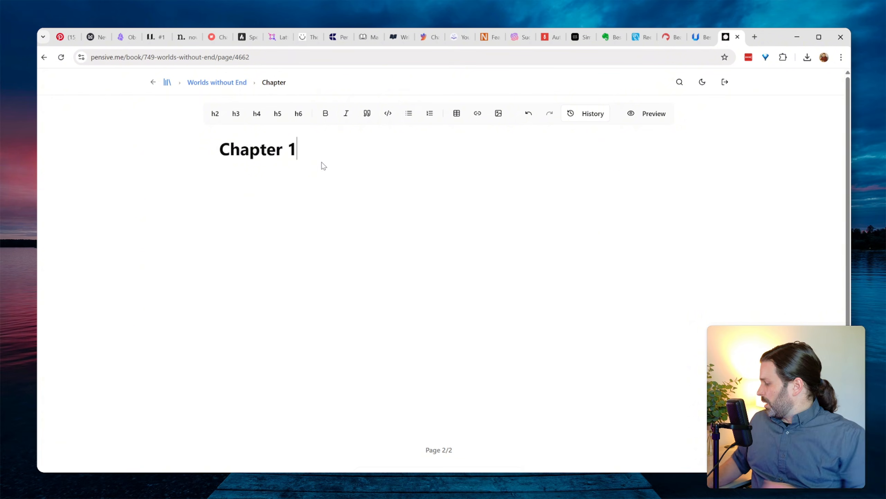
- Write "Welcome to the world." as the body text beneath the Chapter 1 title
key("Return")
type("Wleco")
key("BackSpace")
key("BackSpace")
key("BackSpace")
key("BackSpace")
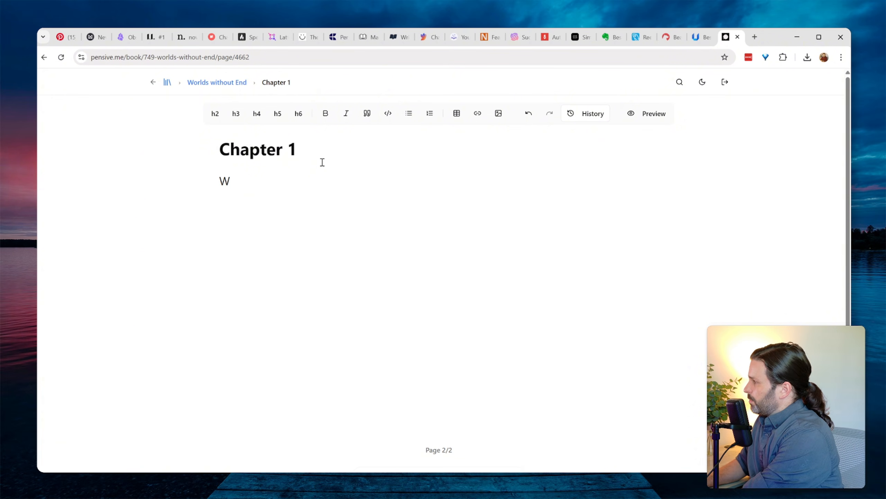
type("elcome to the world.")
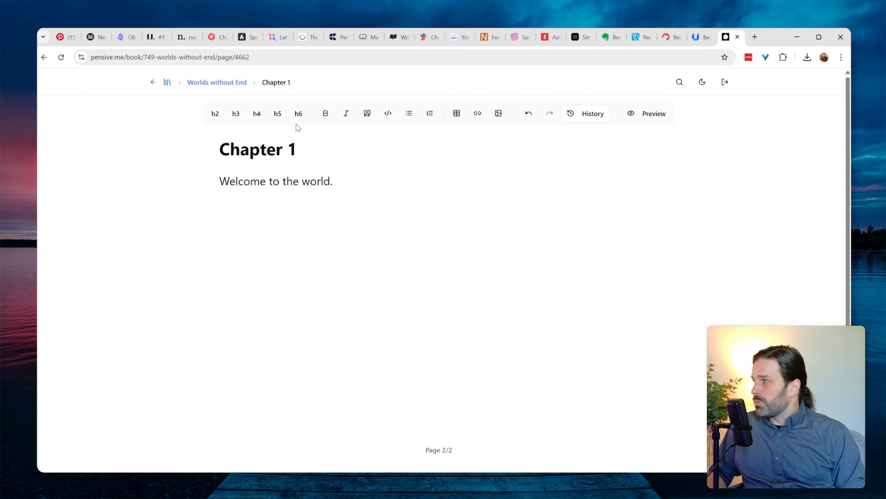
- Look over the page overview of Worlds without End and the book collection, and return to the Chapter 1 page
left_click(214, 82)
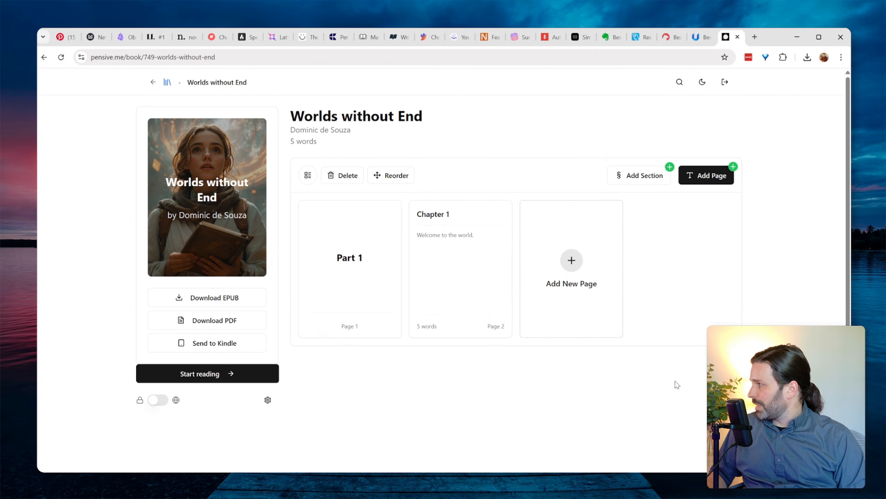
left_click(368, 237)
left_click(209, 84)
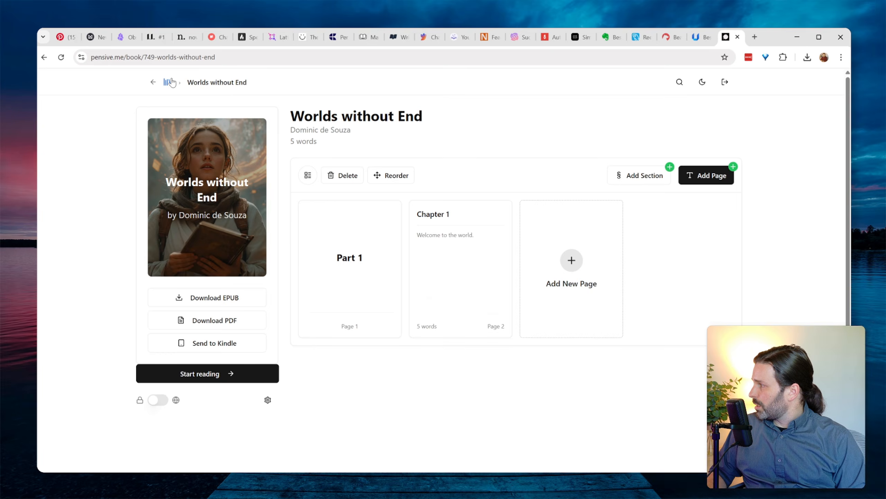
left_click(171, 82)
left_click(316, 362)
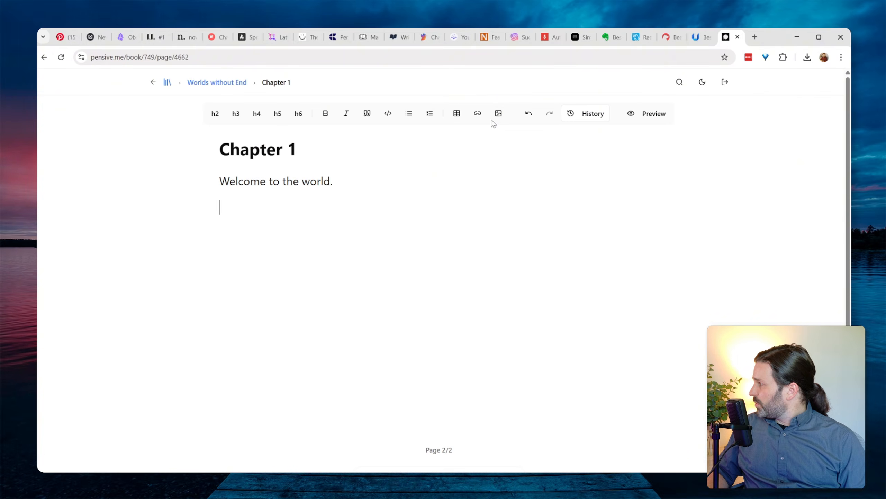
- Insert the sunset picture of a wooden pier below the text of Chapter 1 and check it on the page
left_click(499, 118)
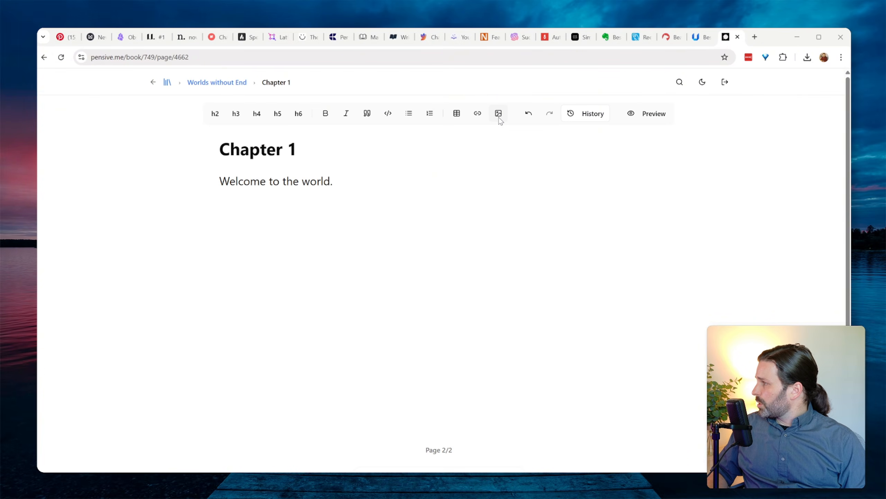
left_click(330, 350)
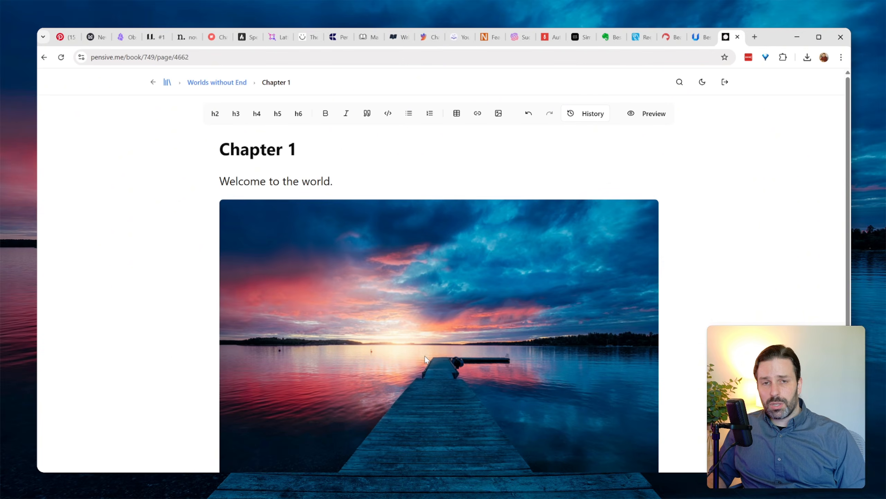
scroll(425, 356, "down", 4)
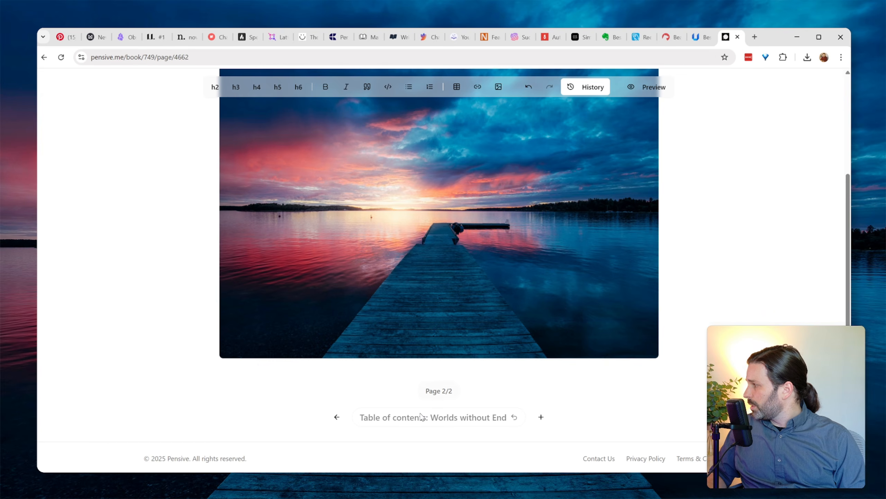
scroll(325, 261, "up", 4)
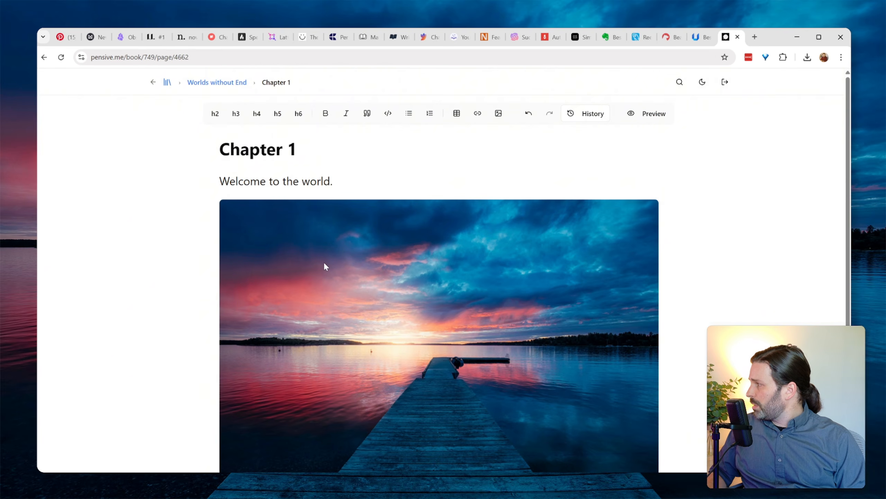
- Reopen Worlds without End from the book collection, make the book public, and copy its share link
left_click(168, 84)
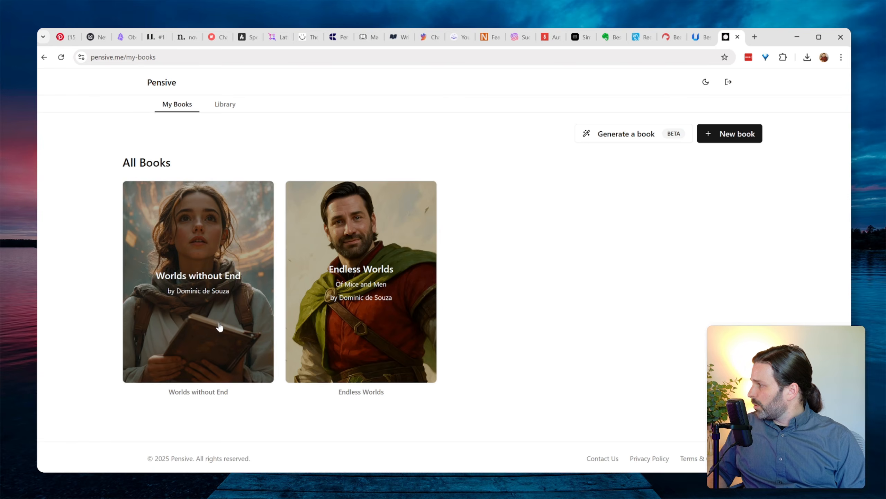
left_click(230, 370)
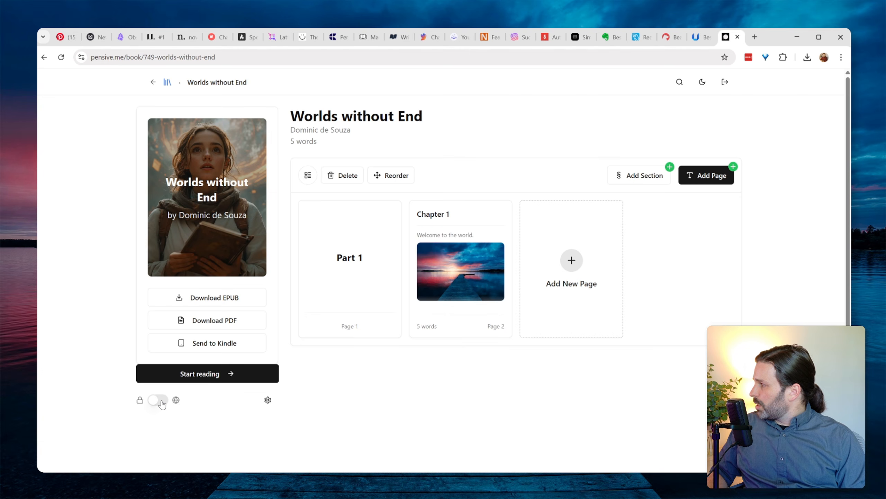
left_click(158, 401)
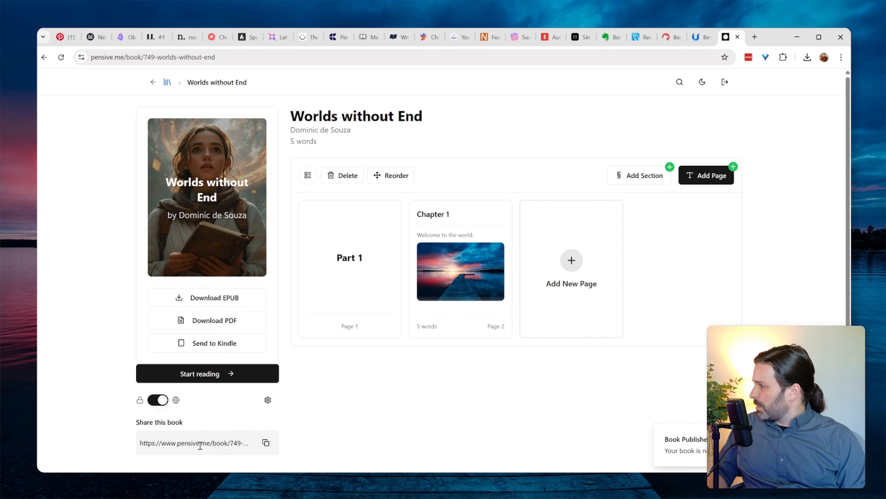
left_click(266, 443)
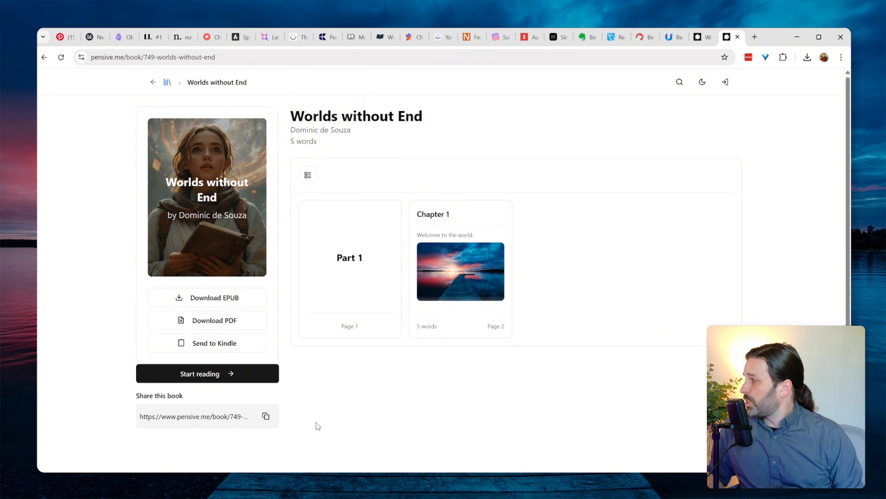
- Read the shared book from Part 1 through Chapter 1, return to its table of contents, and show the pages as a list
left_click(265, 373)
scroll(418, 401, "down", 2)
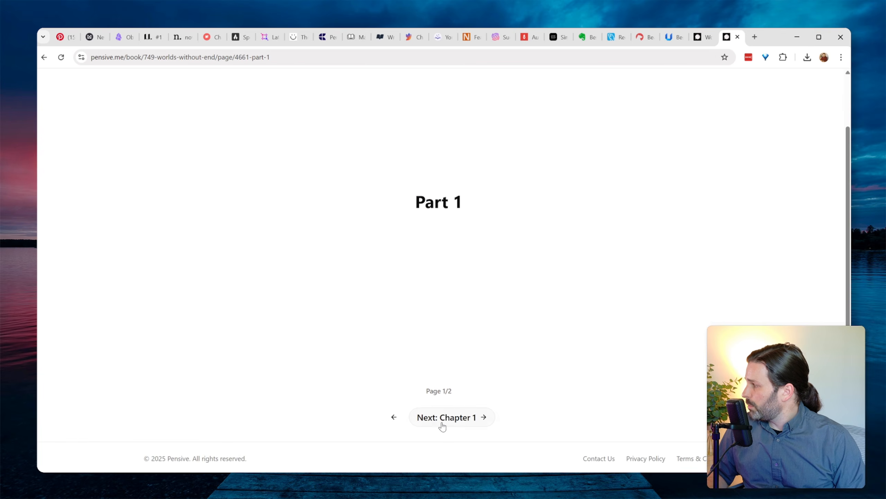
left_click(443, 418)
scroll(440, 429, "down", 3)
left_click(443, 420)
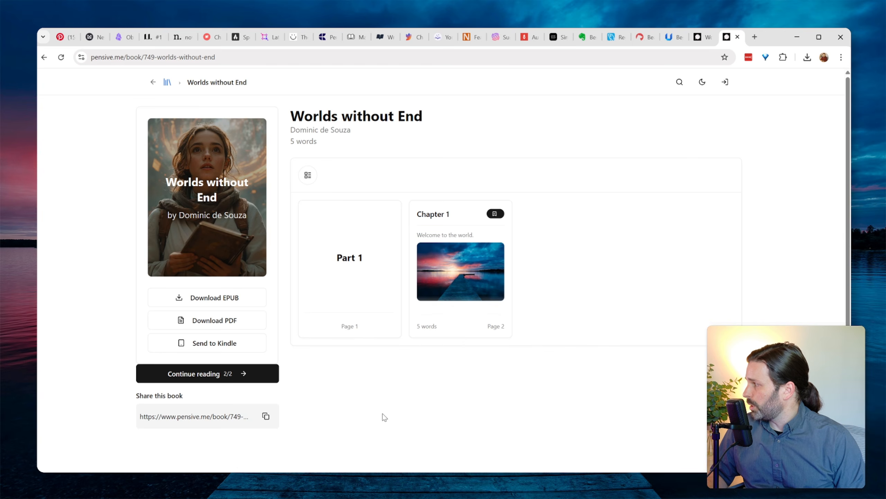
left_click(307, 174)
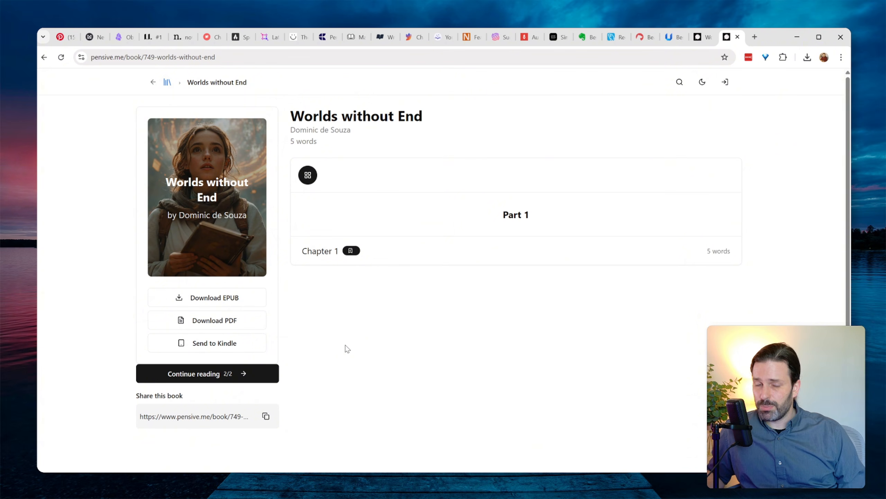
- Switch to the Pinterest page with all saved pins
left_click(64, 38)
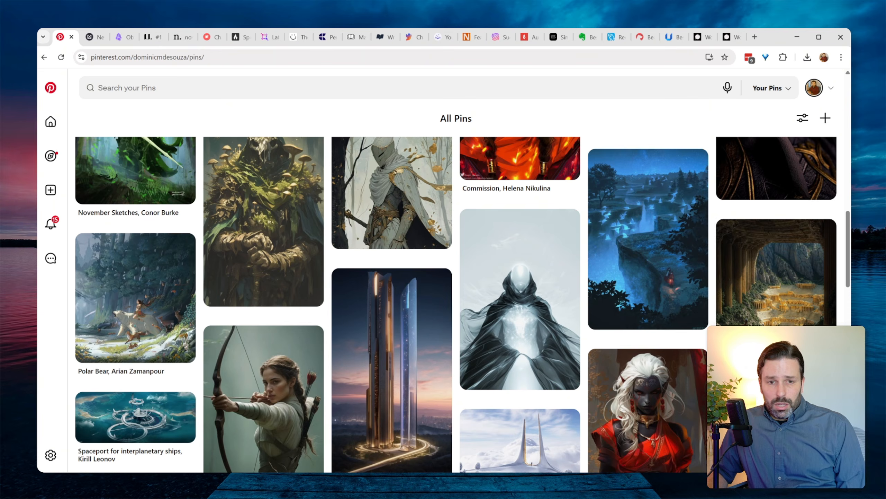